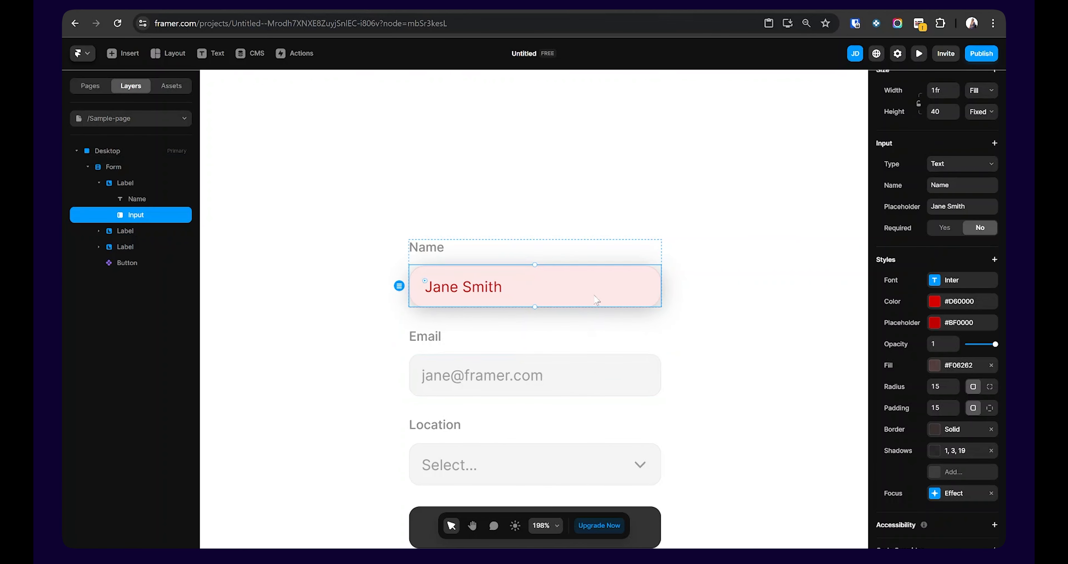
Step: Insert a Form Builder form with Name, Email, Location and Submit onto the Desktop frame
right_click(596, 291)
mouse_move(628, 370)
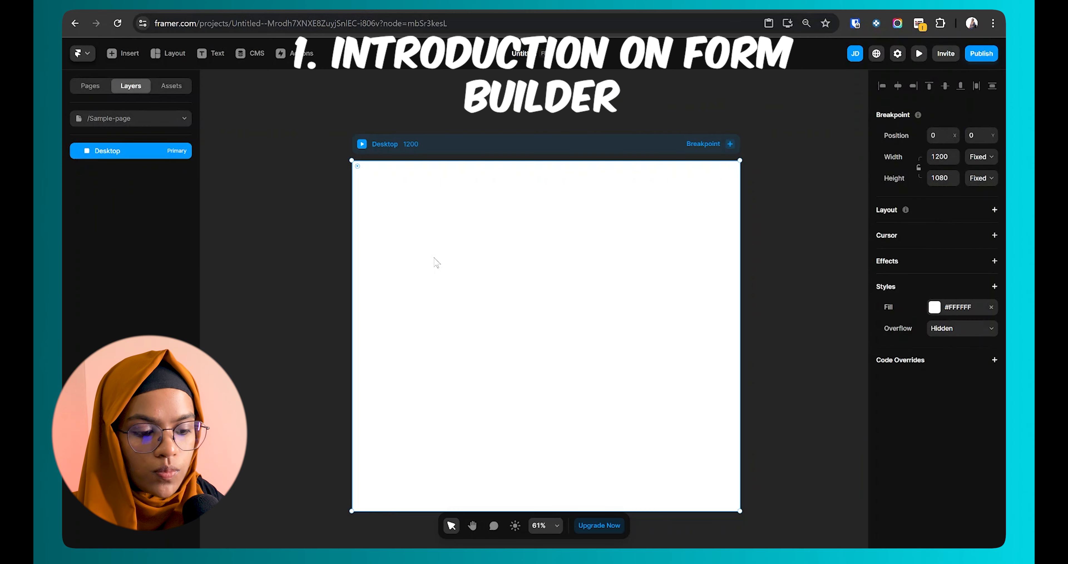
click(122, 54)
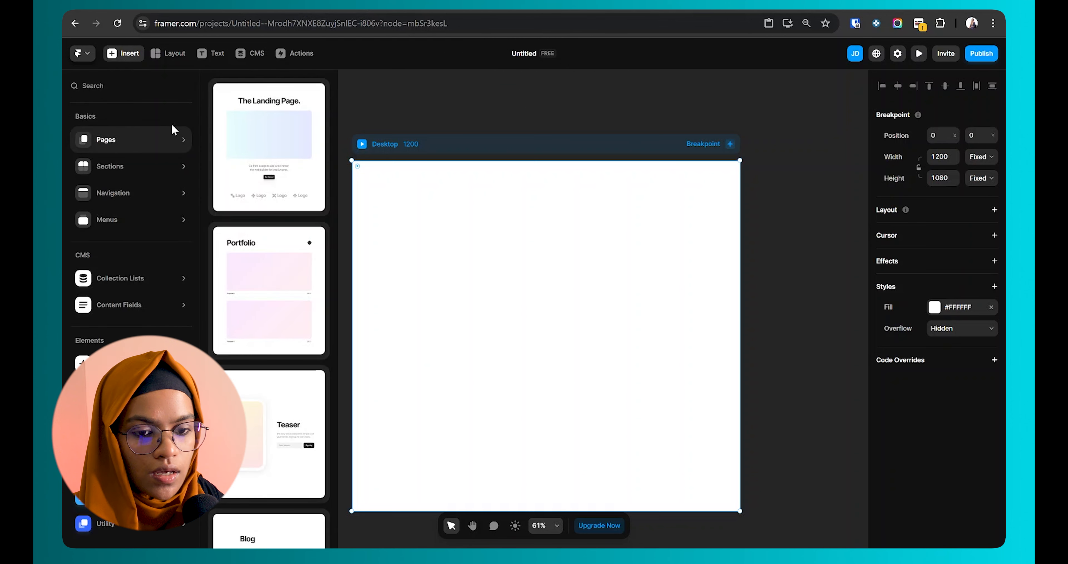
text(form)
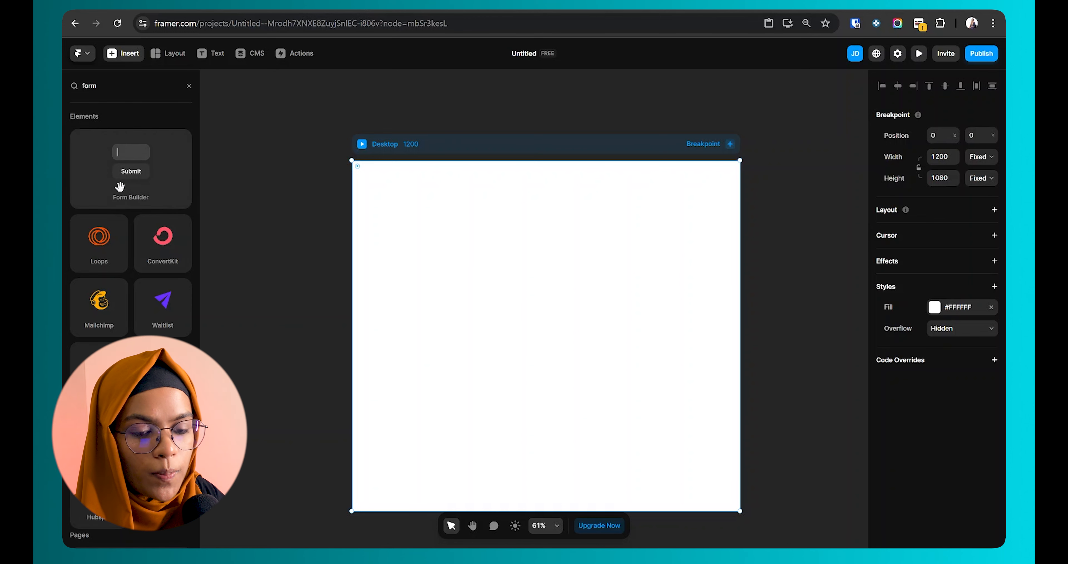
drag(139, 155, 535, 290)
click(124, 199)
click(113, 168)
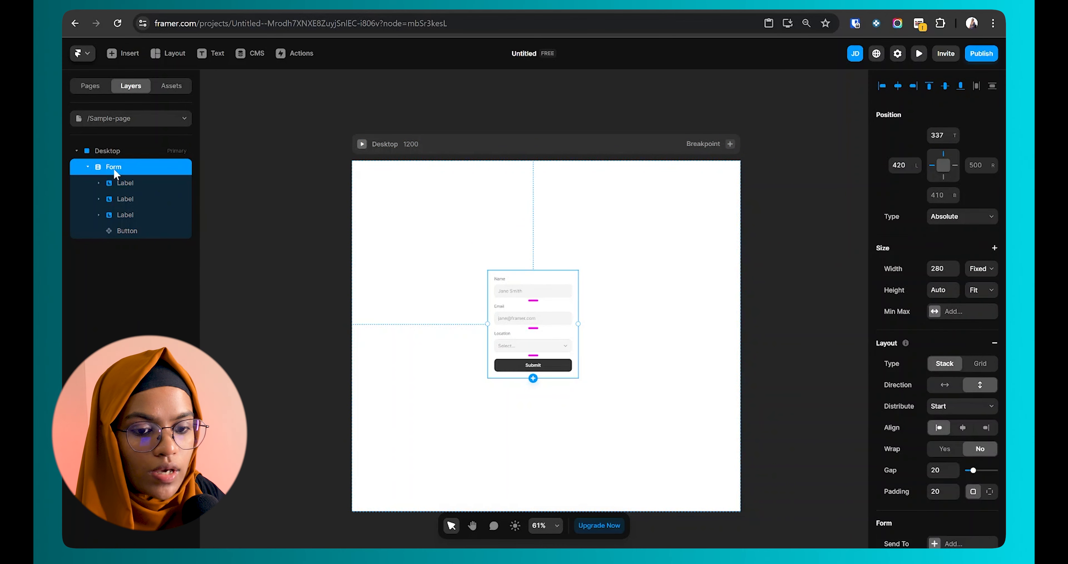
Step: Expand the first Label group to reveal its Name text and Input, selecting the sample-name input box
click(129, 181)
click(99, 183)
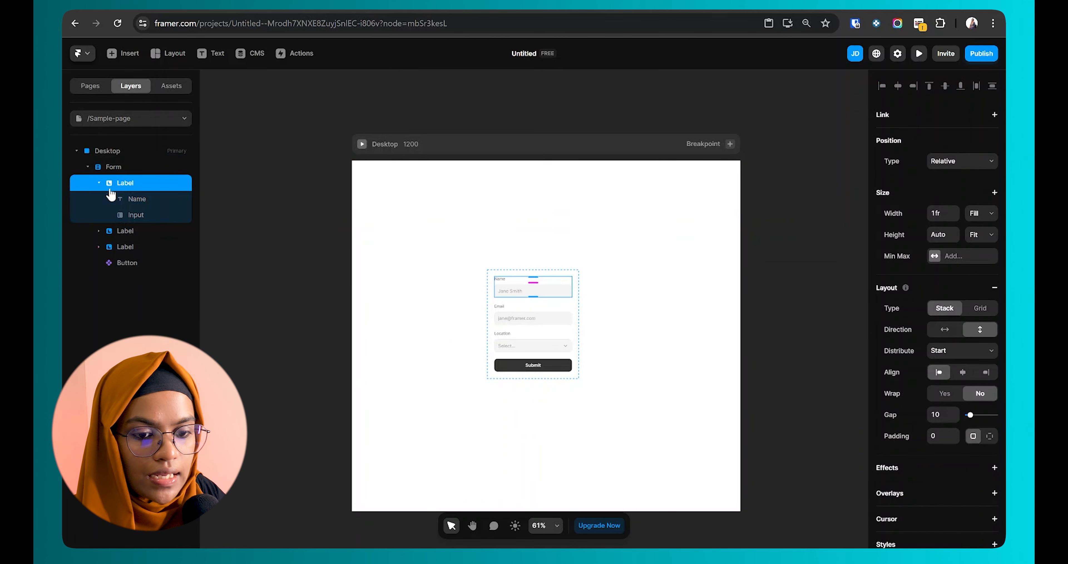
click(145, 214)
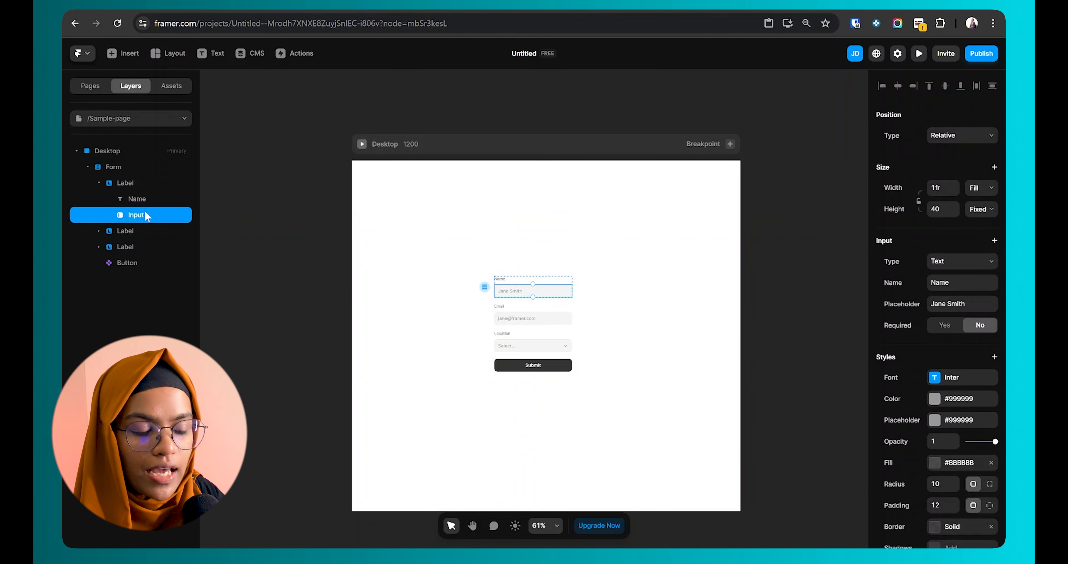
scroll(539, 309, up, 5)
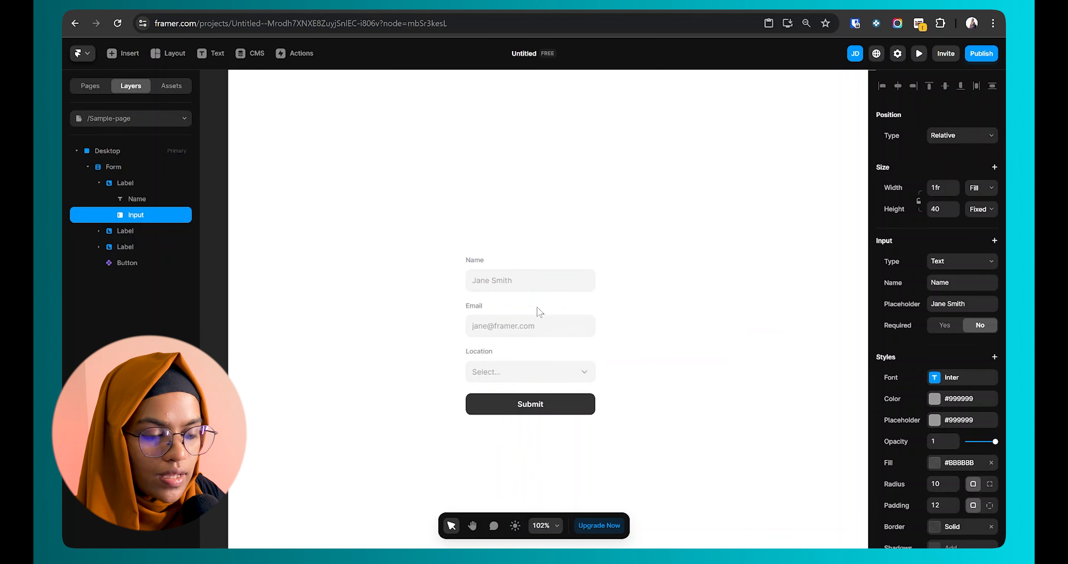
click(483, 263)
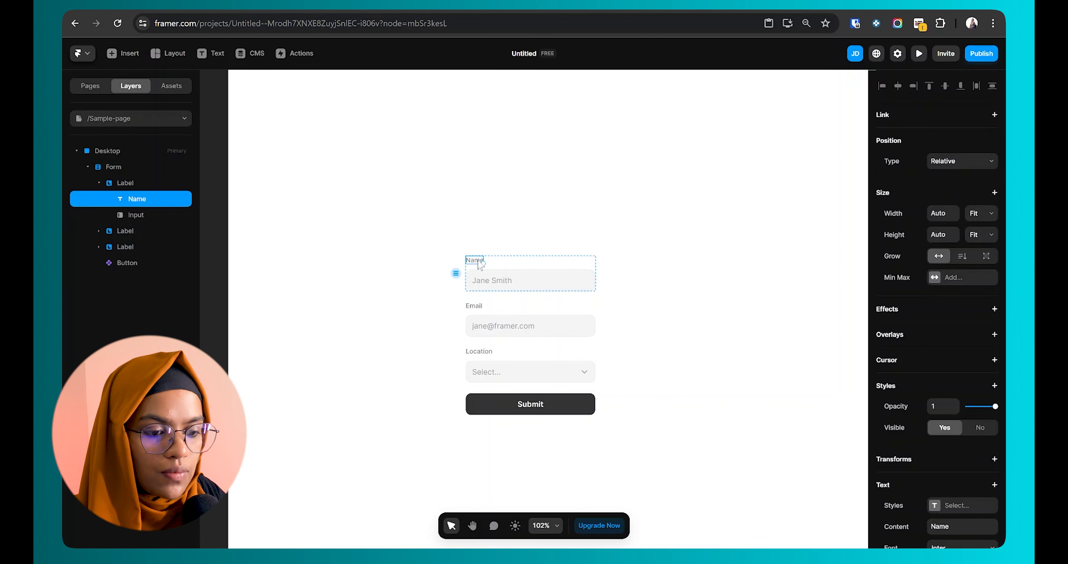
click(501, 284)
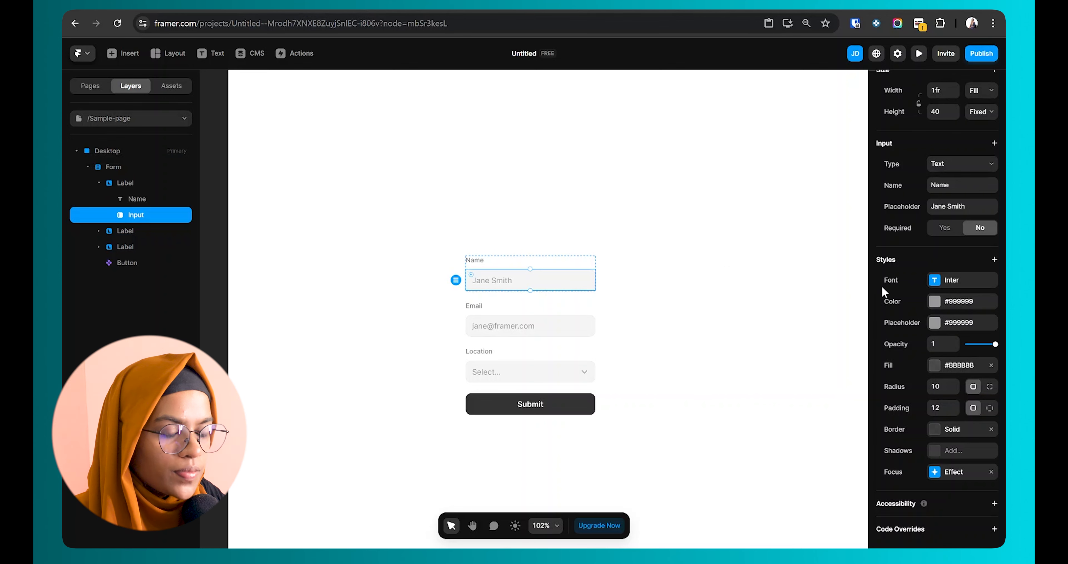
Step: Color the Name input's text #D60000 and its placeholder #BF0000, trying the opacity slider
click(936, 282)
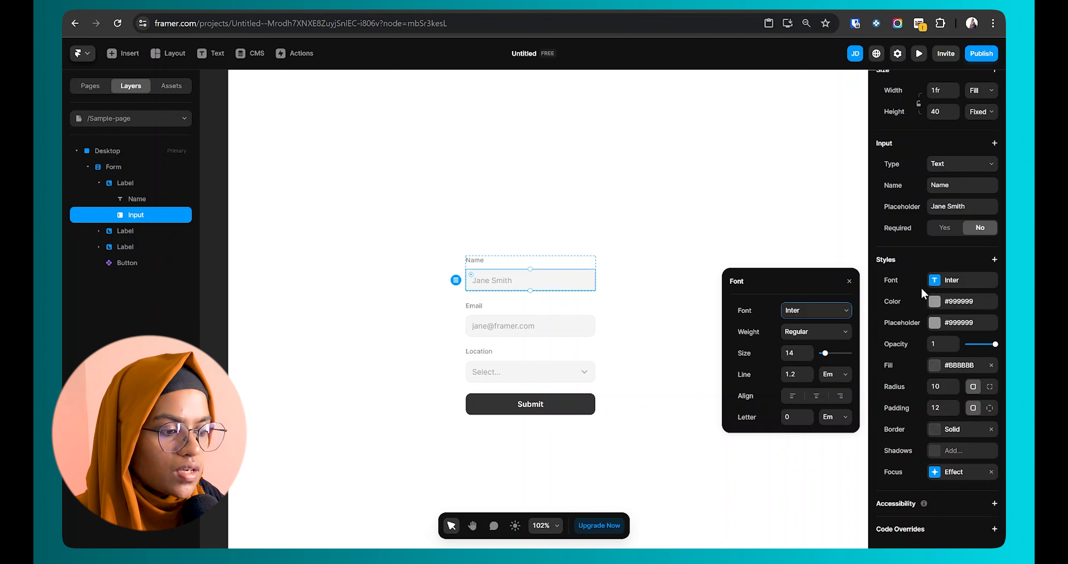
click(935, 301)
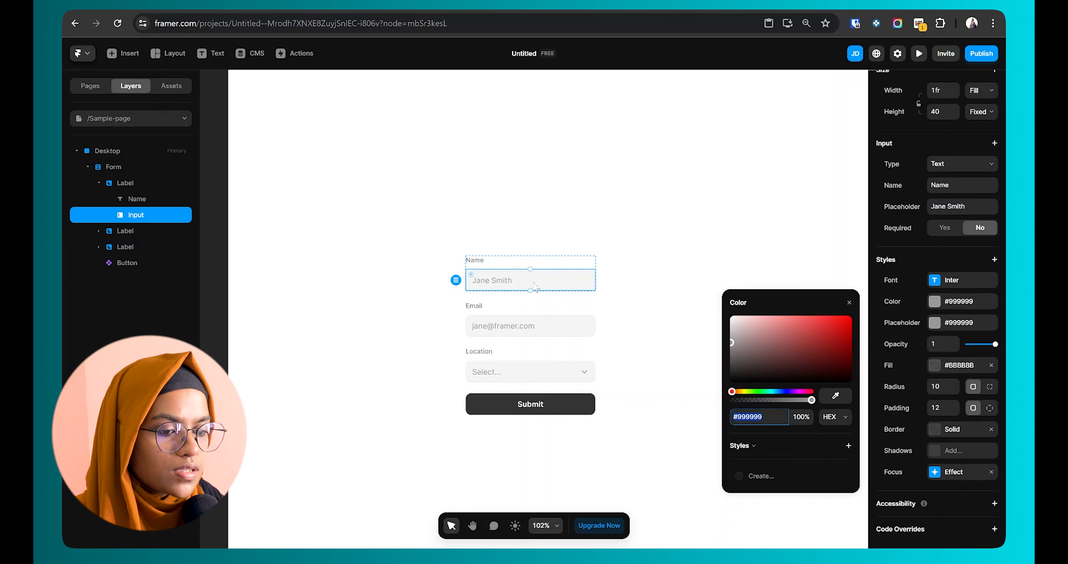
drag(796, 336, 853, 326)
click(933, 326)
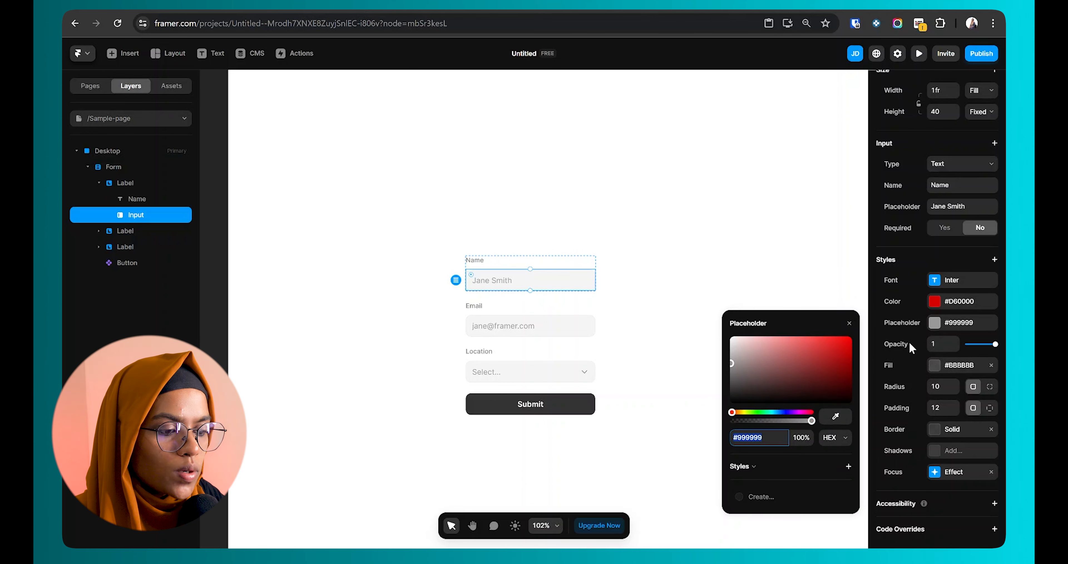
drag(763, 369, 854, 353)
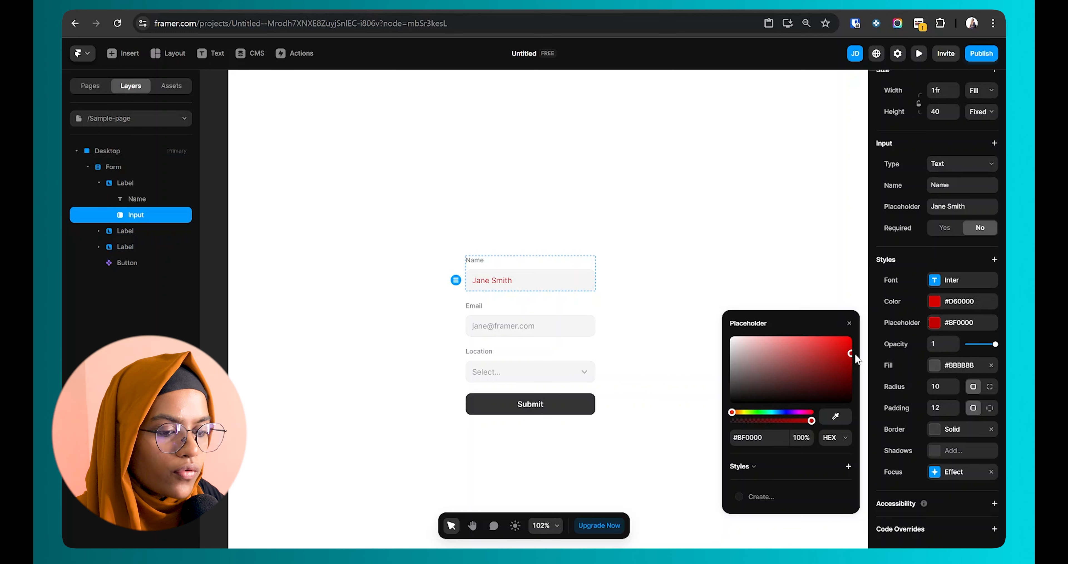
mouse_move(996, 343)
mouse_down()
mouse_move(968, 350)
mouse_move(998, 353)
mouse_up()
Step: Restore full opacity and give the Name input a #F06262 fill at 15%
click(896, 399)
click(935, 365)
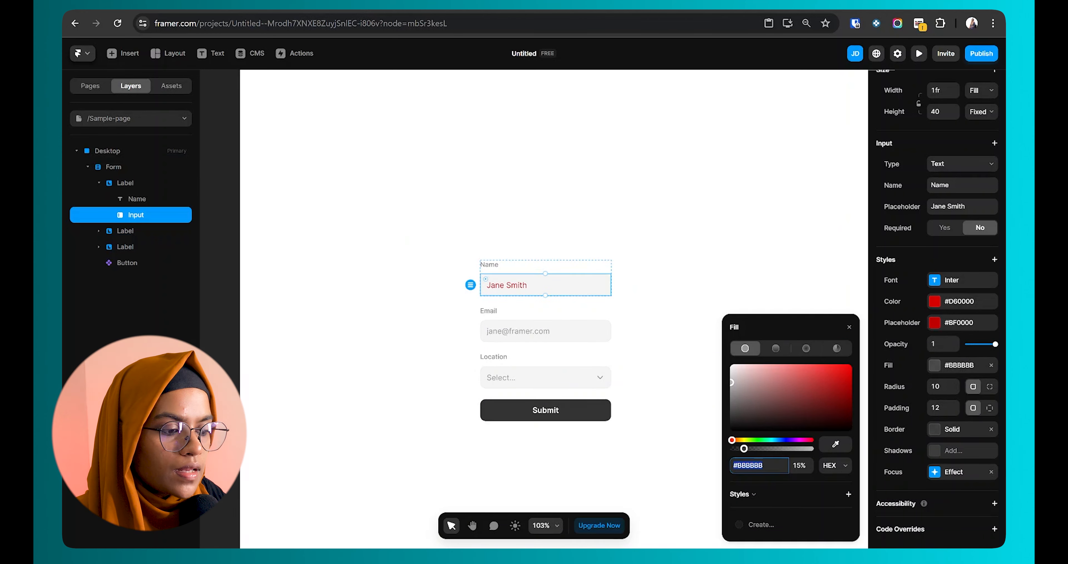
click(941, 372)
click(940, 372)
scroll(557, 284, up, 3)
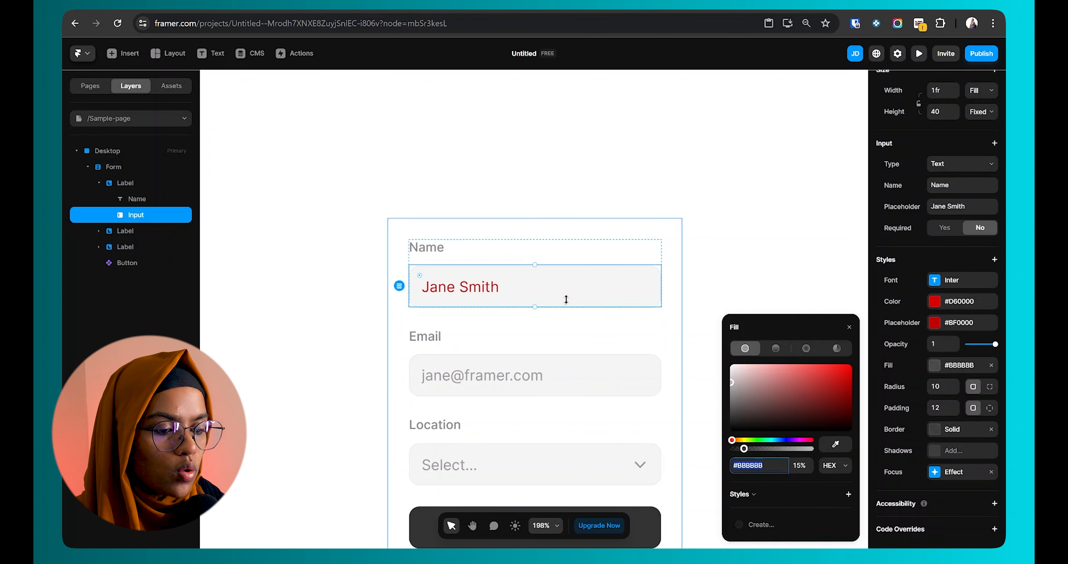
drag(812, 401, 802, 368)
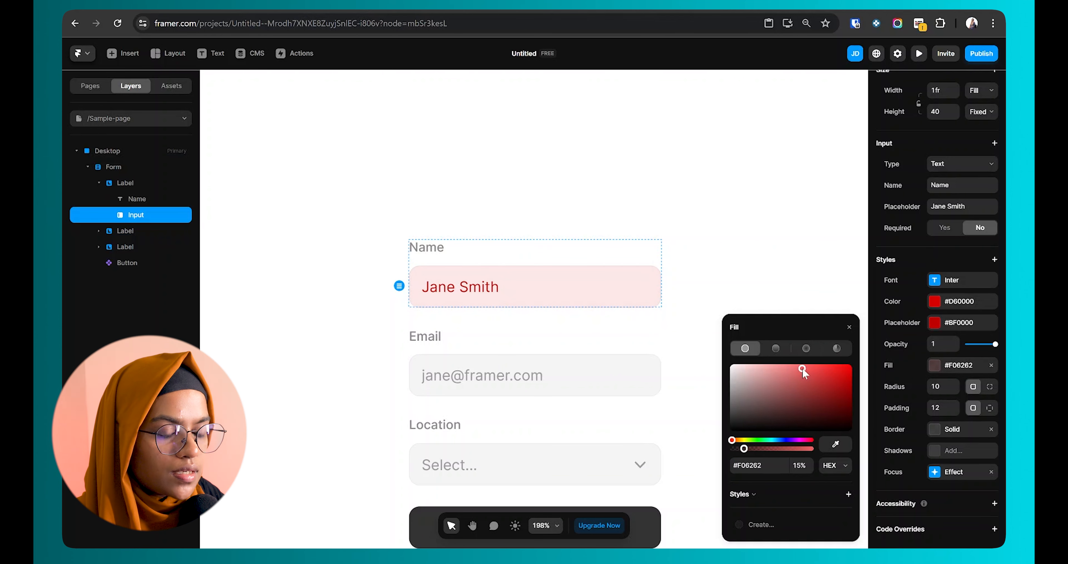
Step: Set the input's corner radius to 15 and its padding to 15
click(942, 387)
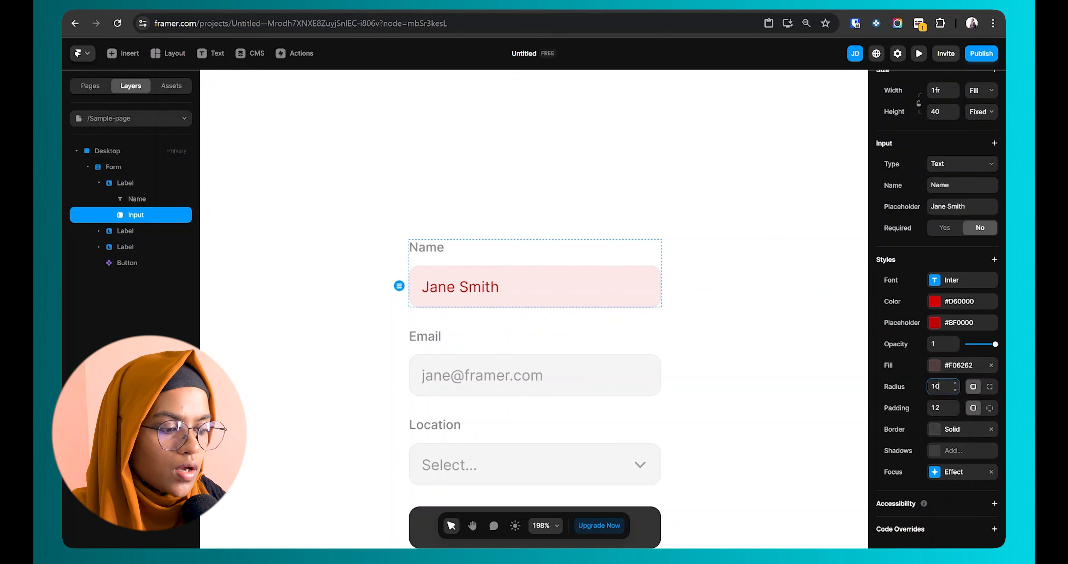
double_click(940, 386)
key(Return)
key(Tab)
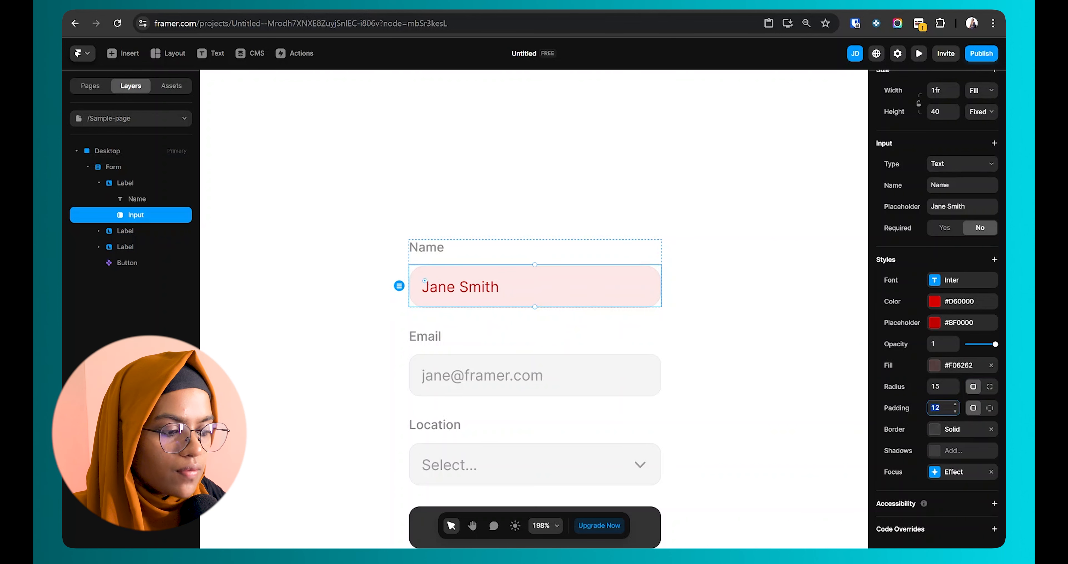
text(10)
key(Return)
click(955, 412)
text(15)
key(Return)
Step: Add a drop shadow to the Name input with X 1, Y 3, blur 19 and spread -5
click(946, 432)
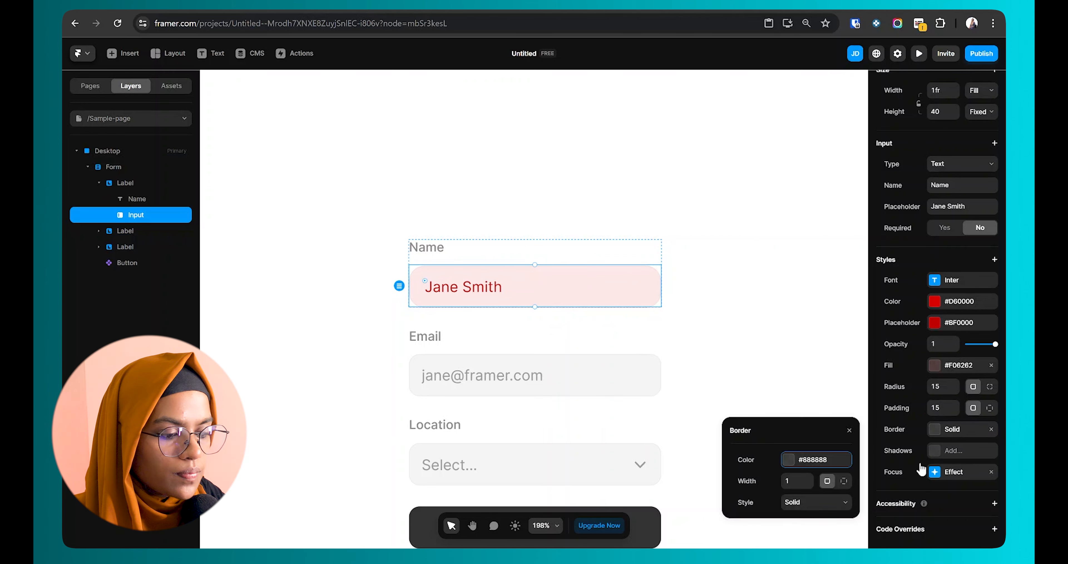
click(947, 453)
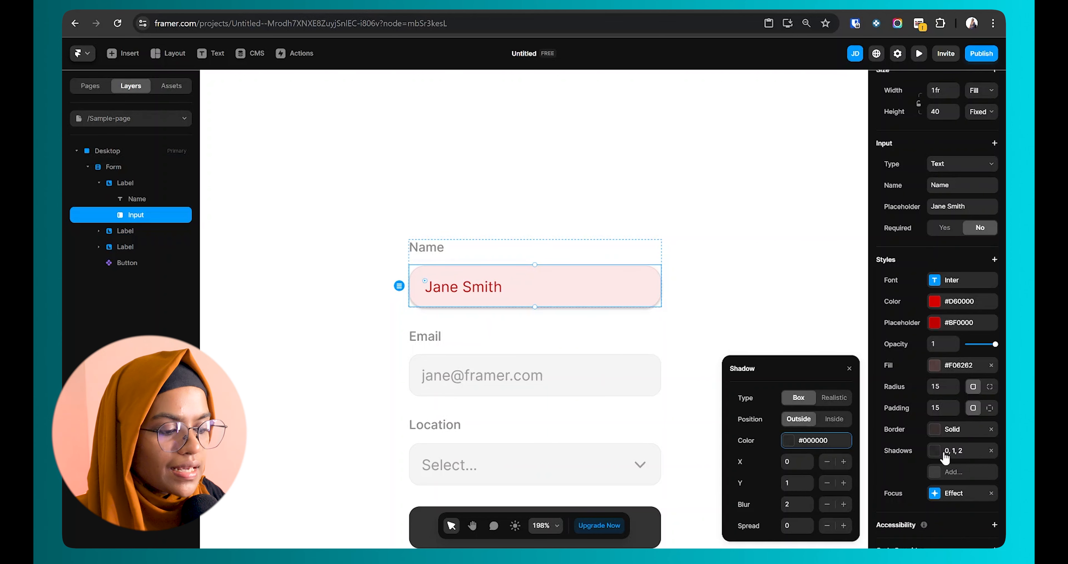
click(809, 458)
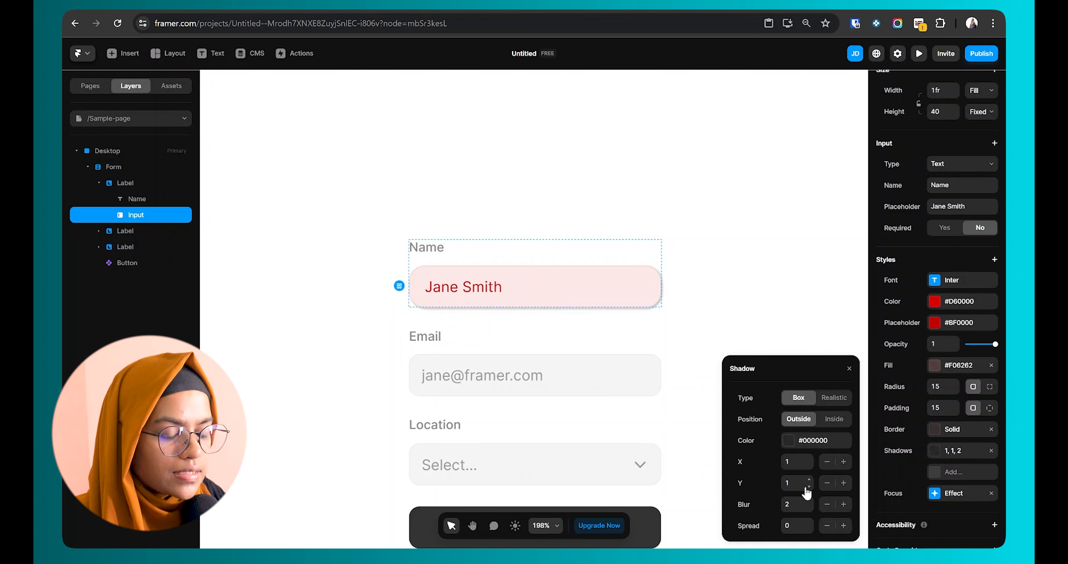
click(809, 479)
click(810, 479)
drag(809, 504, 810, 523)
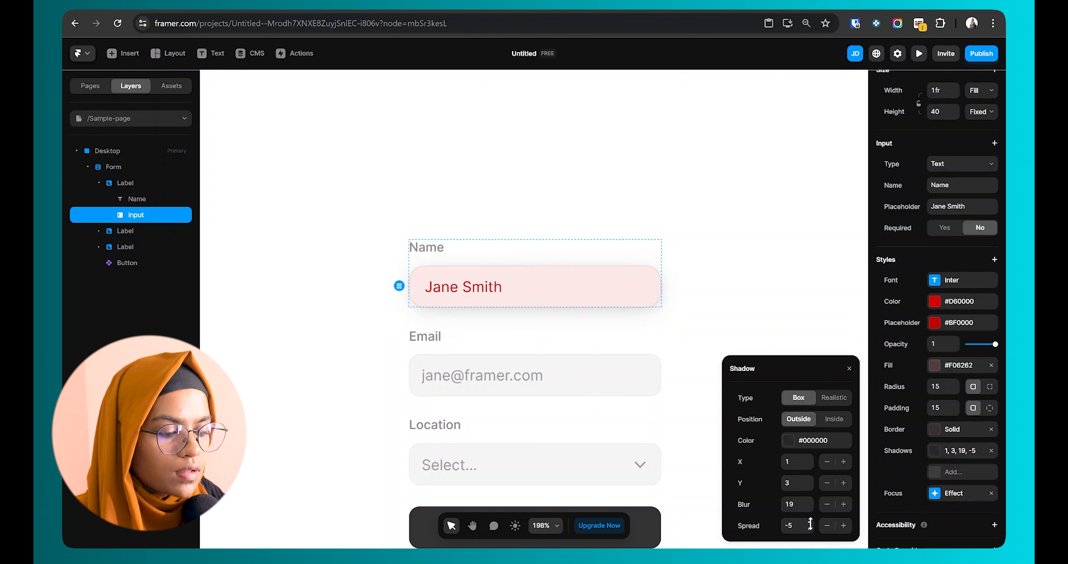
click(677, 310)
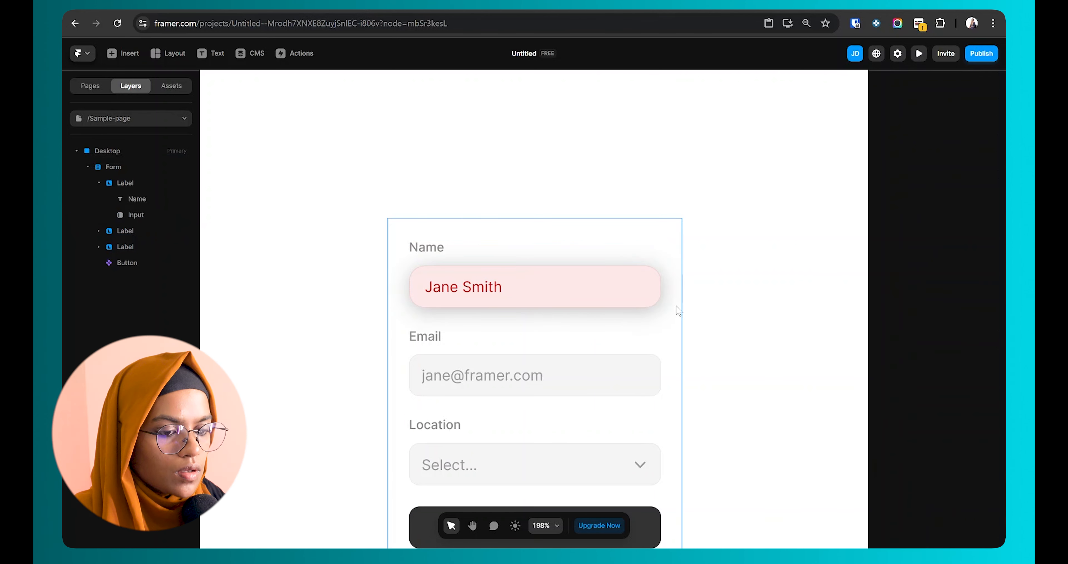
click(497, 282)
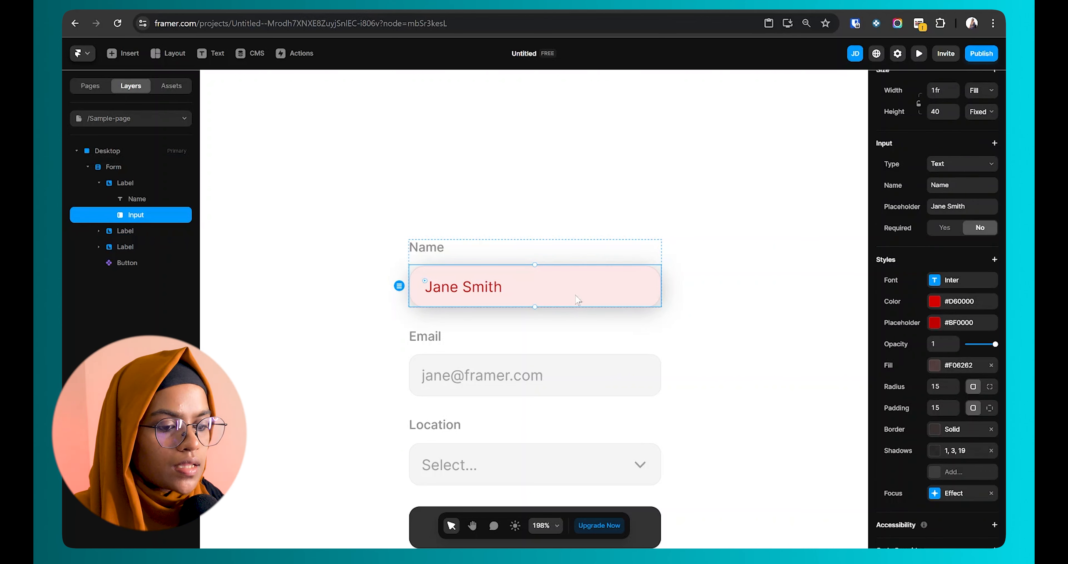
Step: Copy the Name input's style and paste it onto the Email input
right_click(590, 288)
mouse_move(664, 368)
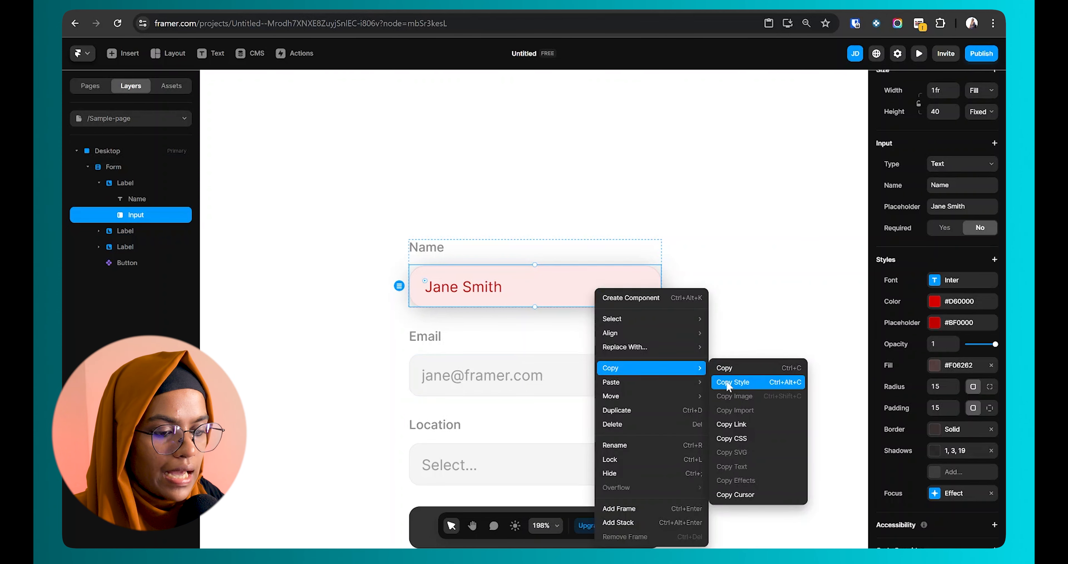
click(724, 369)
click(570, 376)
right_click(572, 375)
mouse_move(602, 368)
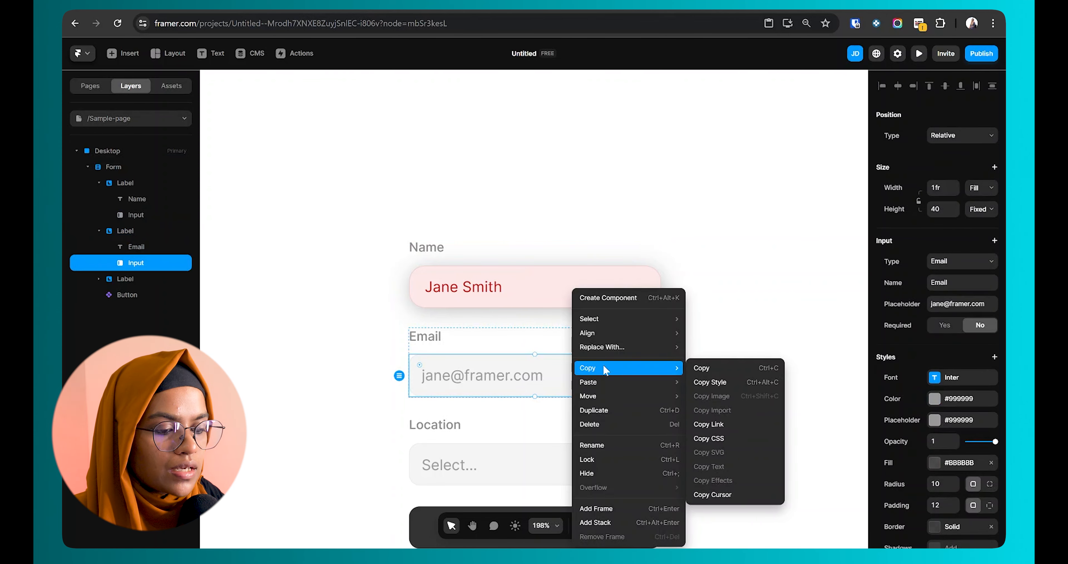
click(690, 396)
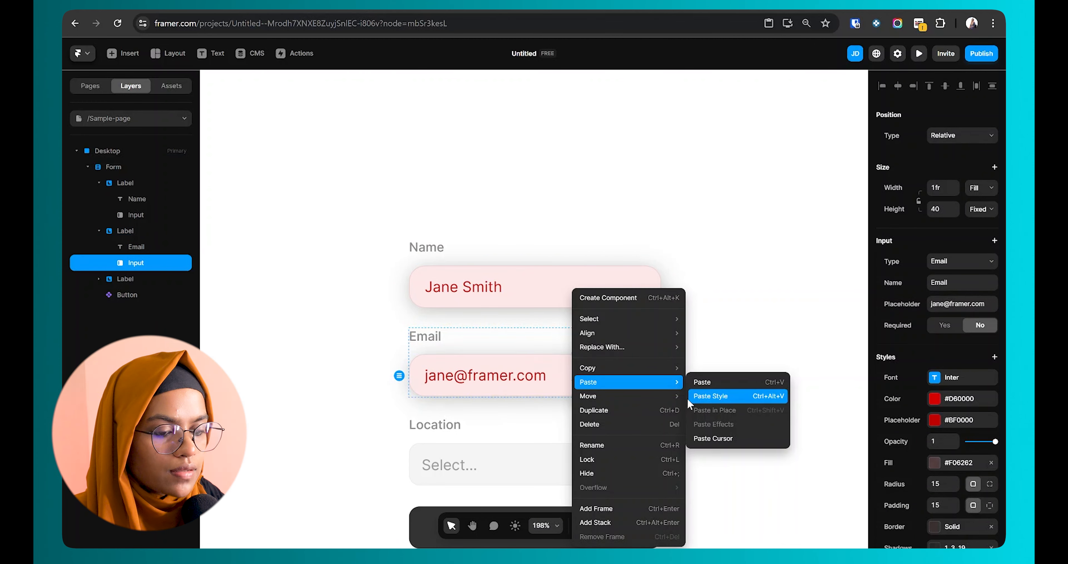
key(Escape)
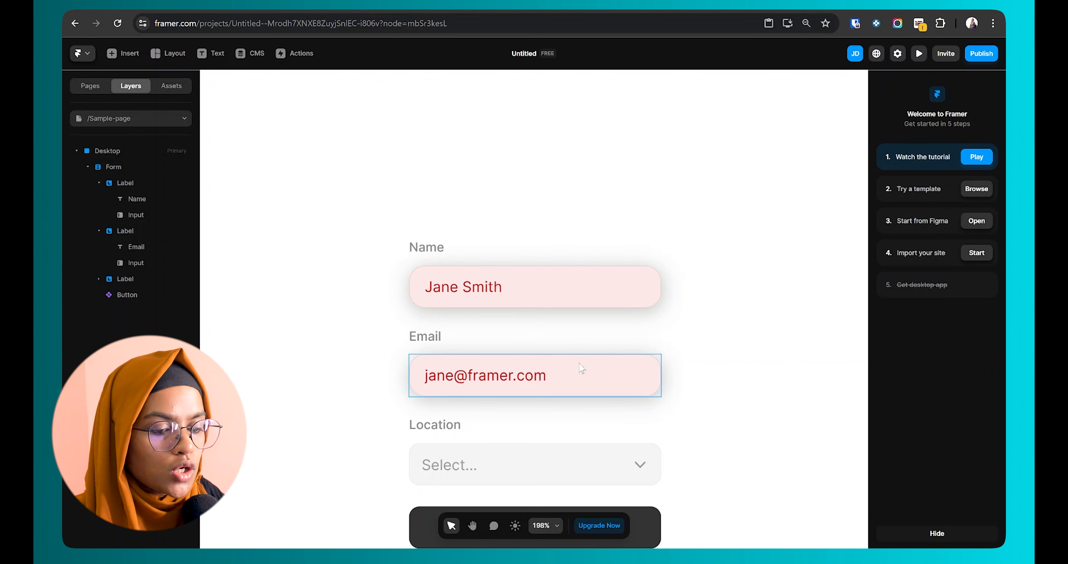
scroll(582, 371, down, 2)
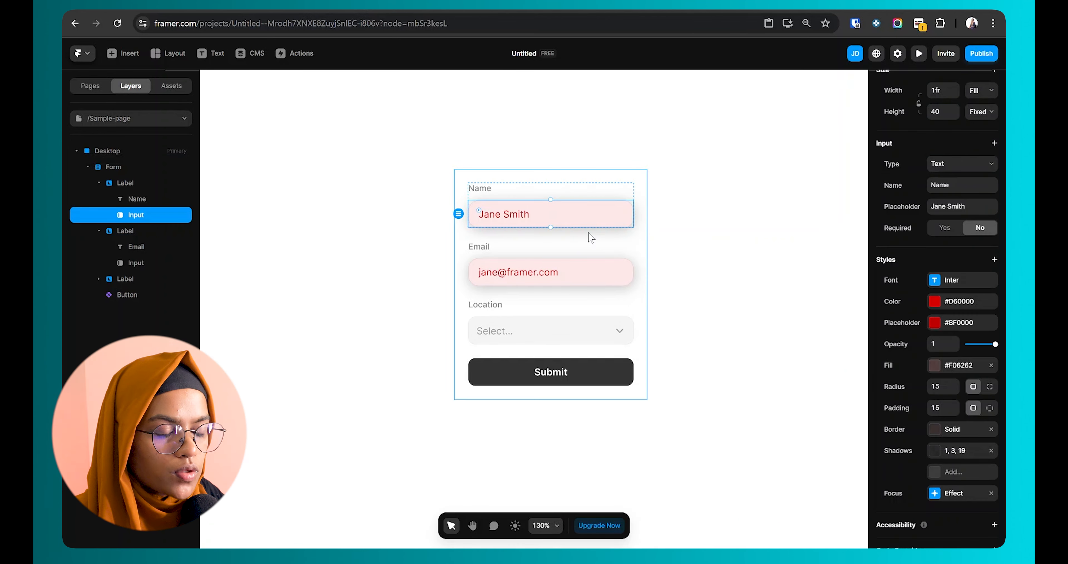
Step: Try the Text Area and Email input types on the first input
scroll(954, 285, up, 2)
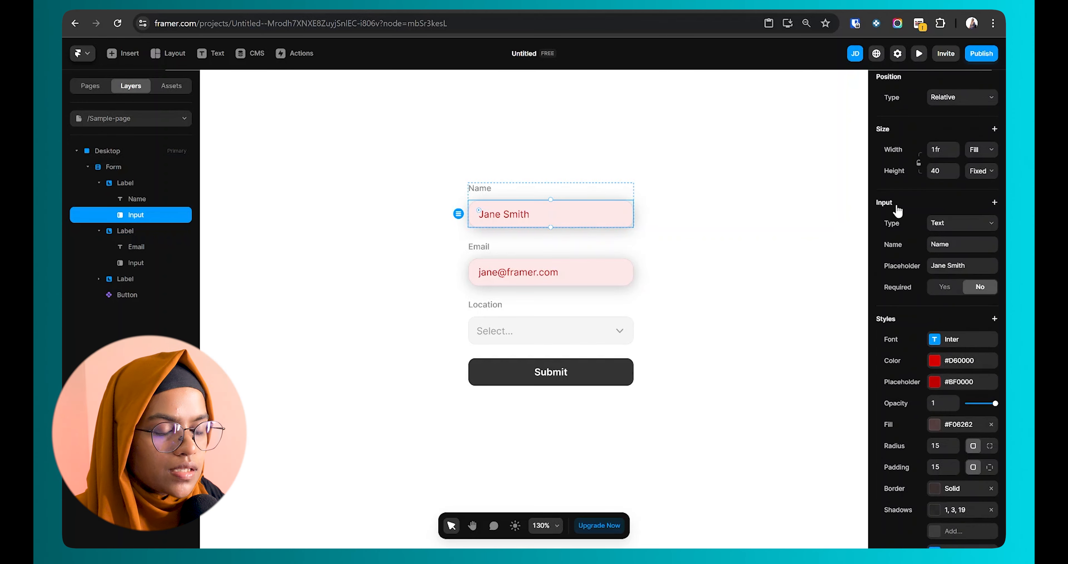
click(944, 226)
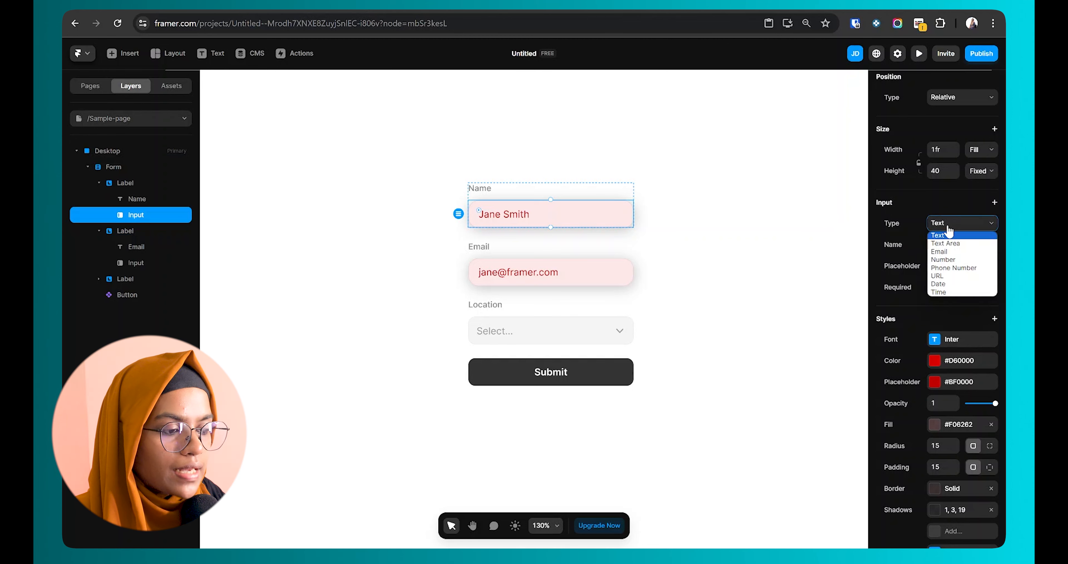
click(952, 245)
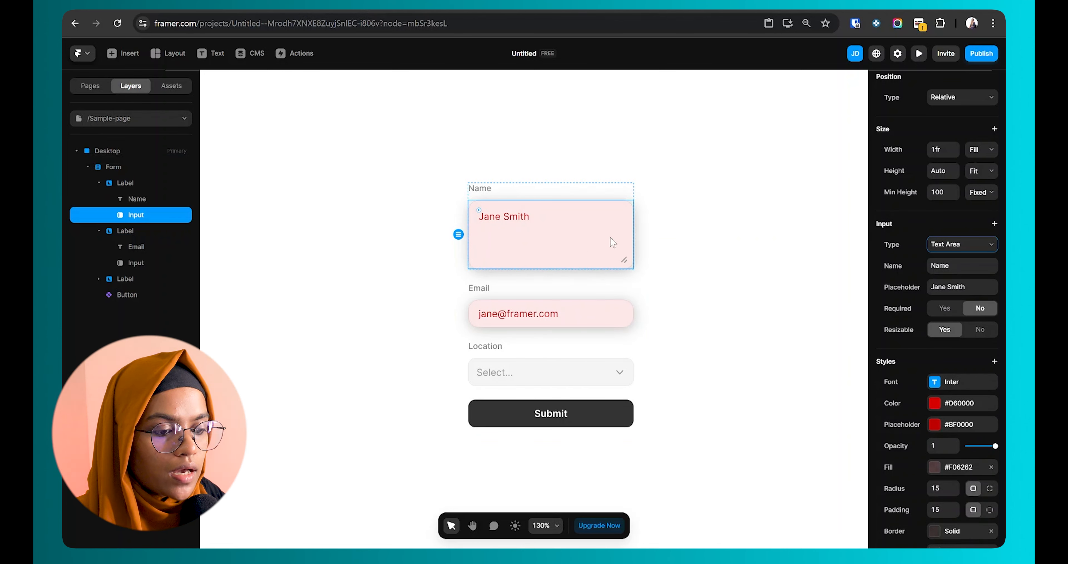
click(940, 250)
click(947, 273)
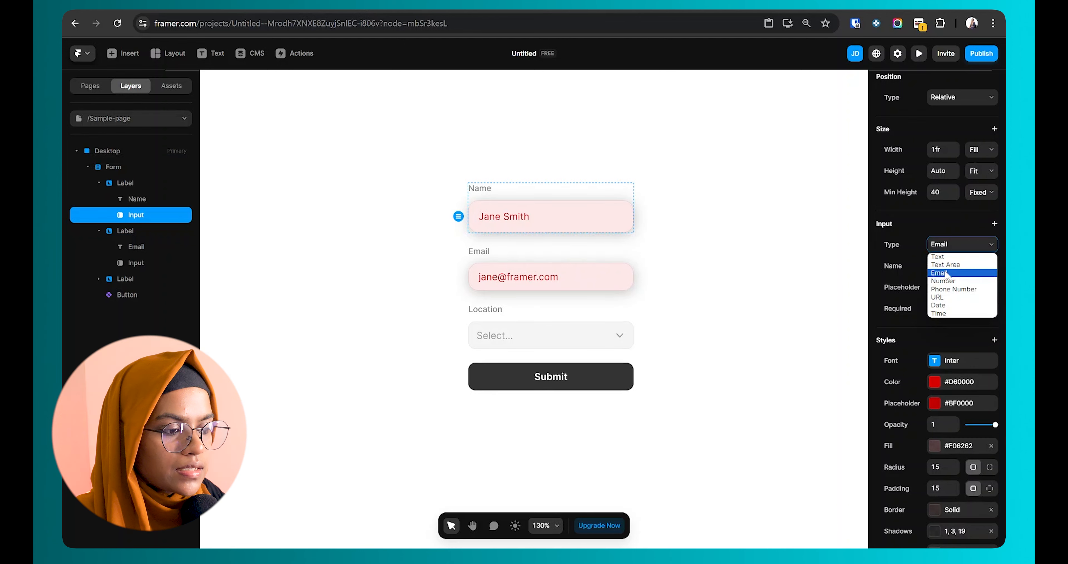
click(943, 246)
click(943, 248)
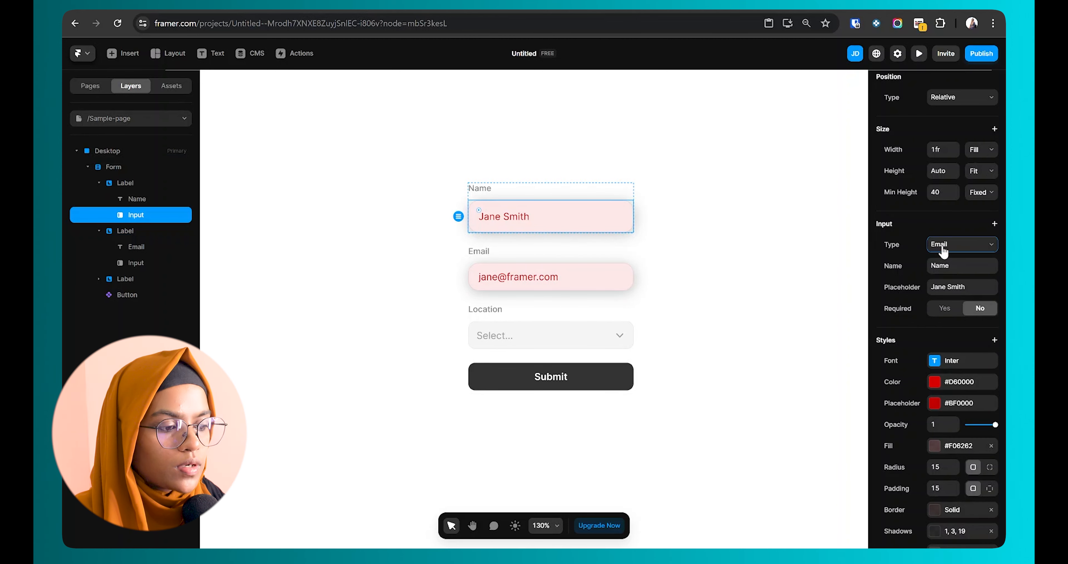
Step: Cycle through Number, Phone Number and URL types, settling on Date
click(945, 250)
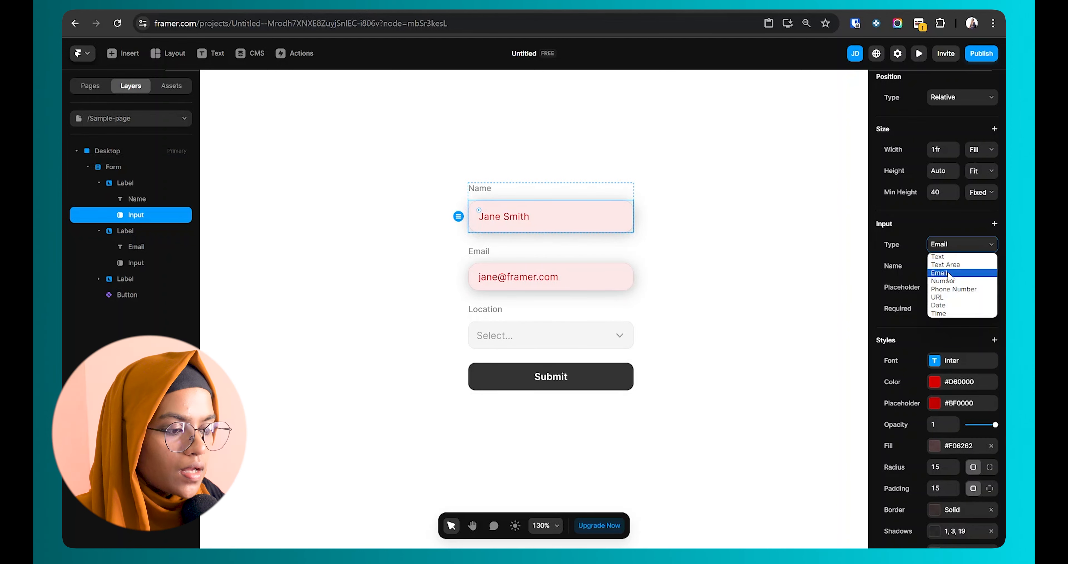
click(950, 282)
click(944, 245)
click(952, 289)
click(950, 244)
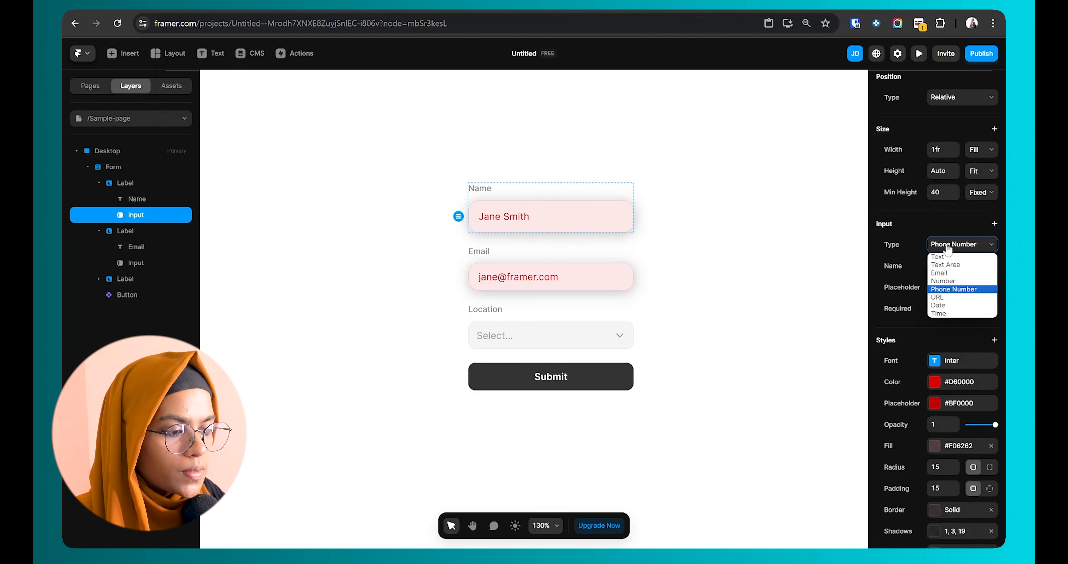
click(941, 298)
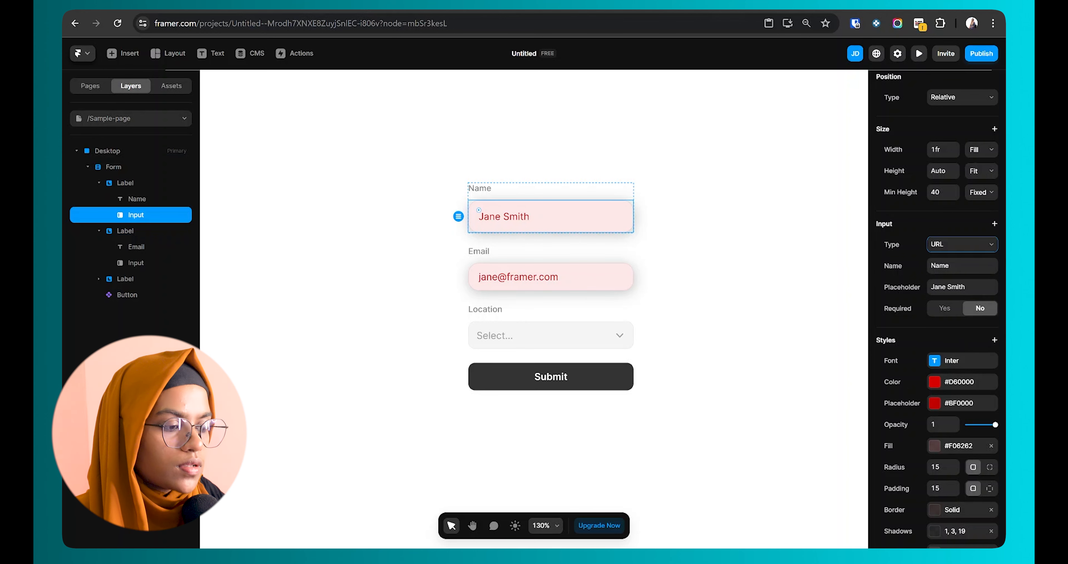
click(952, 244)
click(946, 306)
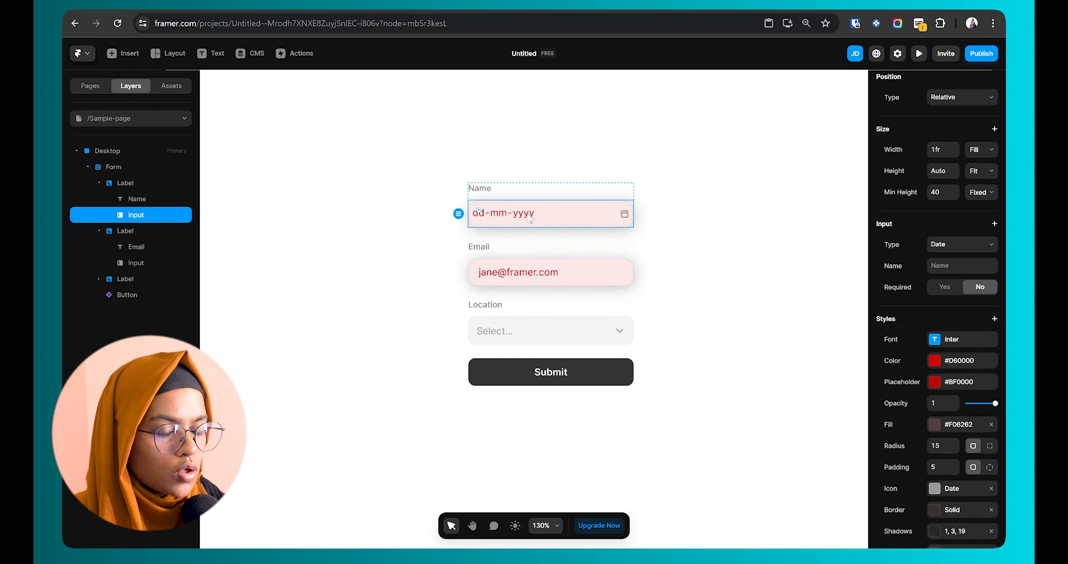
click(918, 59)
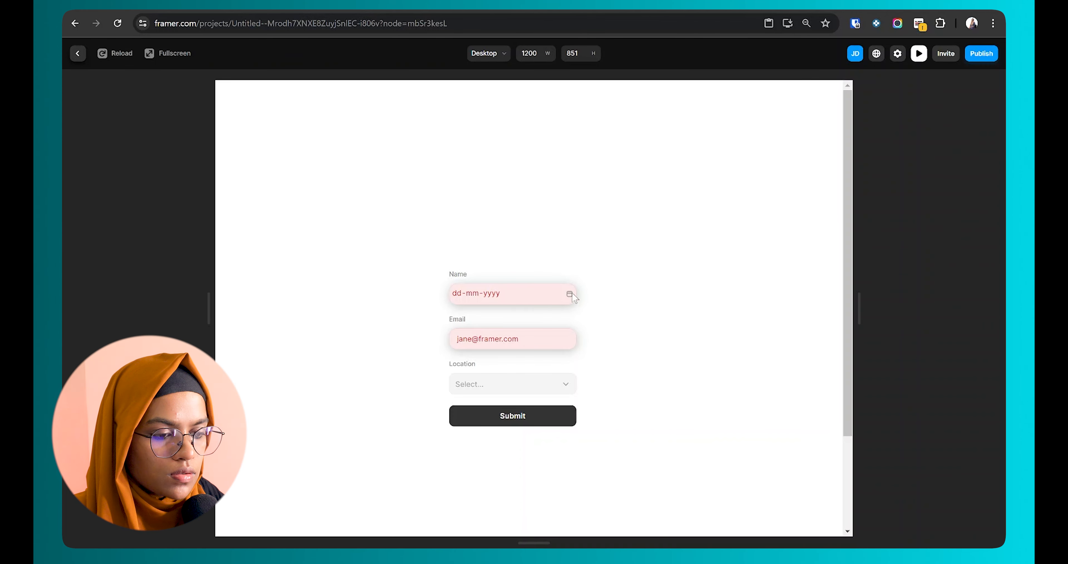
click(569, 293)
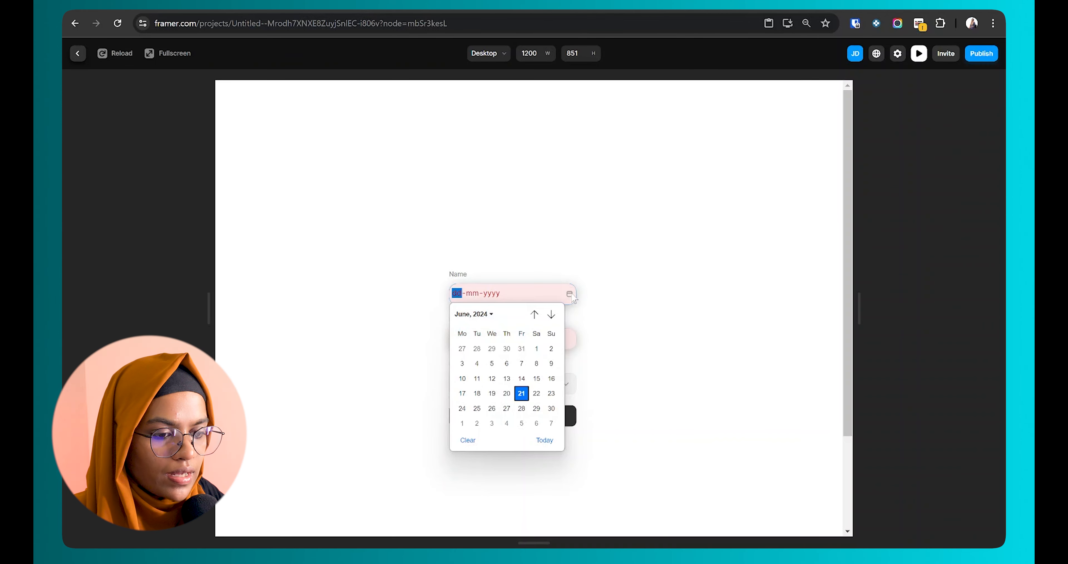
click(522, 364)
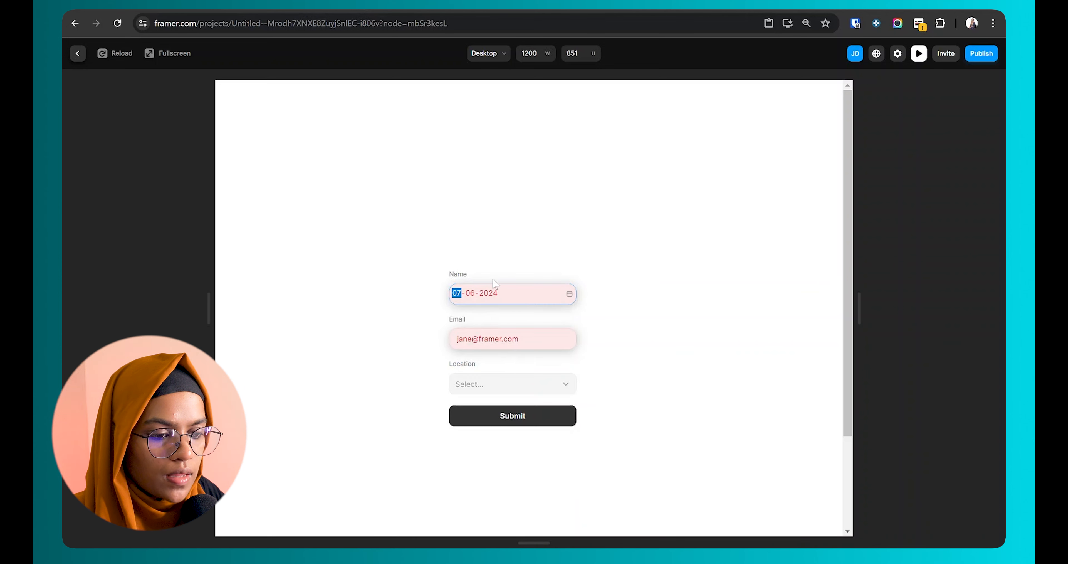
click(569, 294)
click(962, 243)
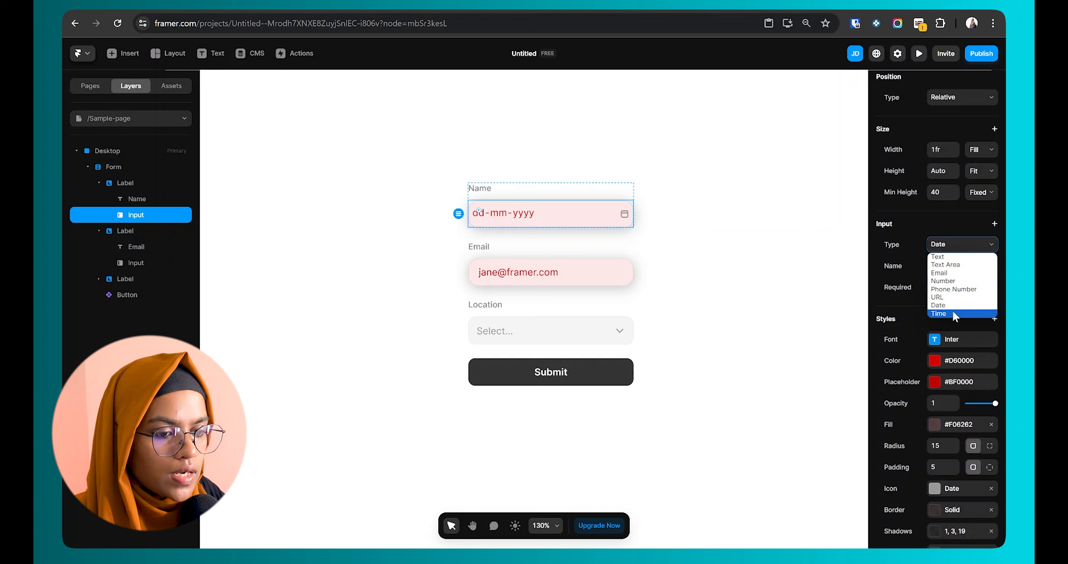
Step: Make the first input a Time field and pick 03:22 PM in preview, then return to editing
click(953, 313)
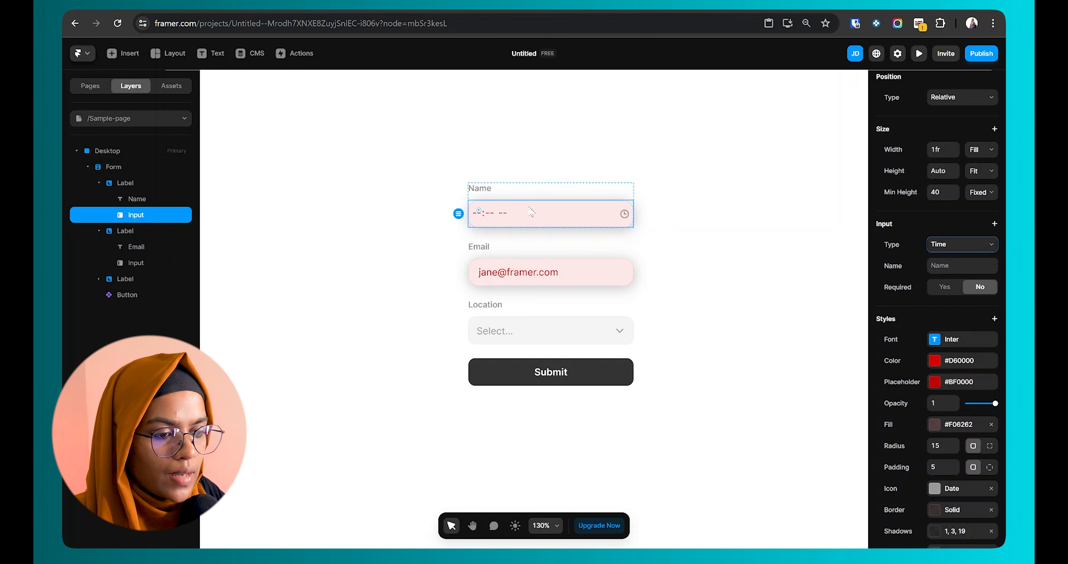
click(919, 53)
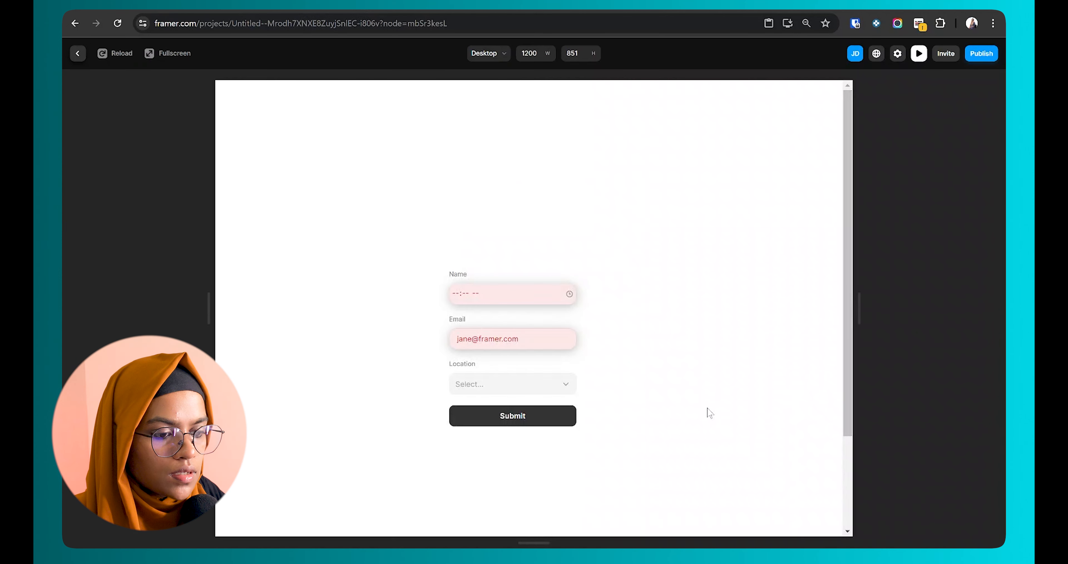
click(570, 294)
click(465, 353)
click(465, 392)
click(496, 387)
click(497, 335)
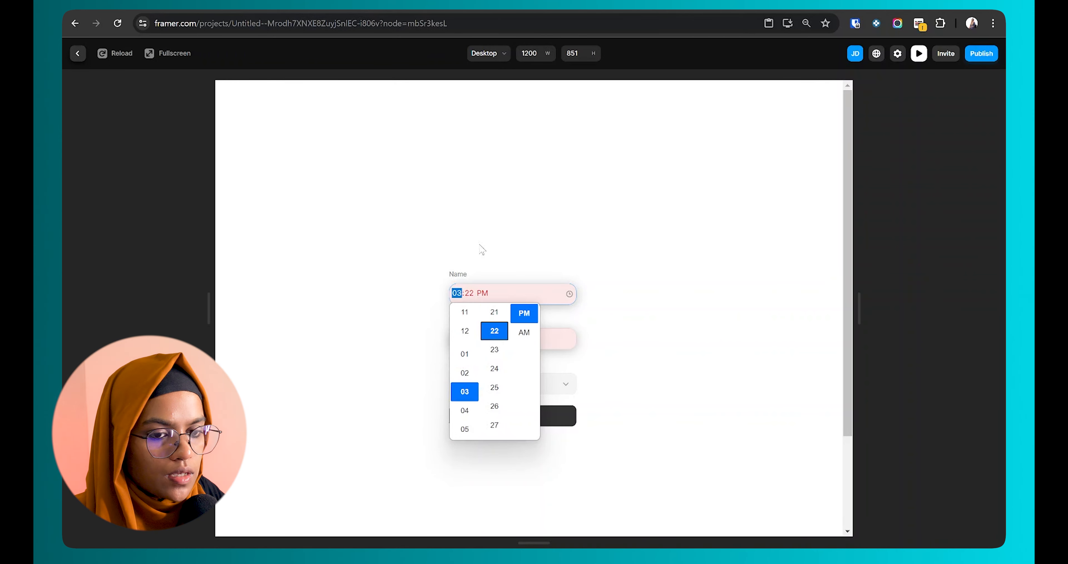
click(424, 206)
click(78, 53)
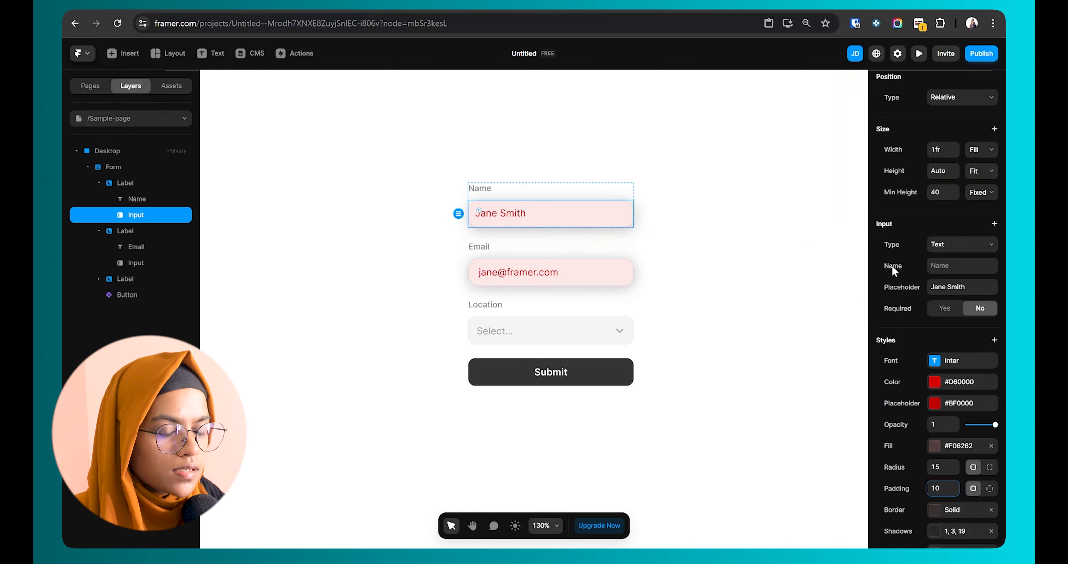
Step: Change the first input's type to Email
click(938, 265)
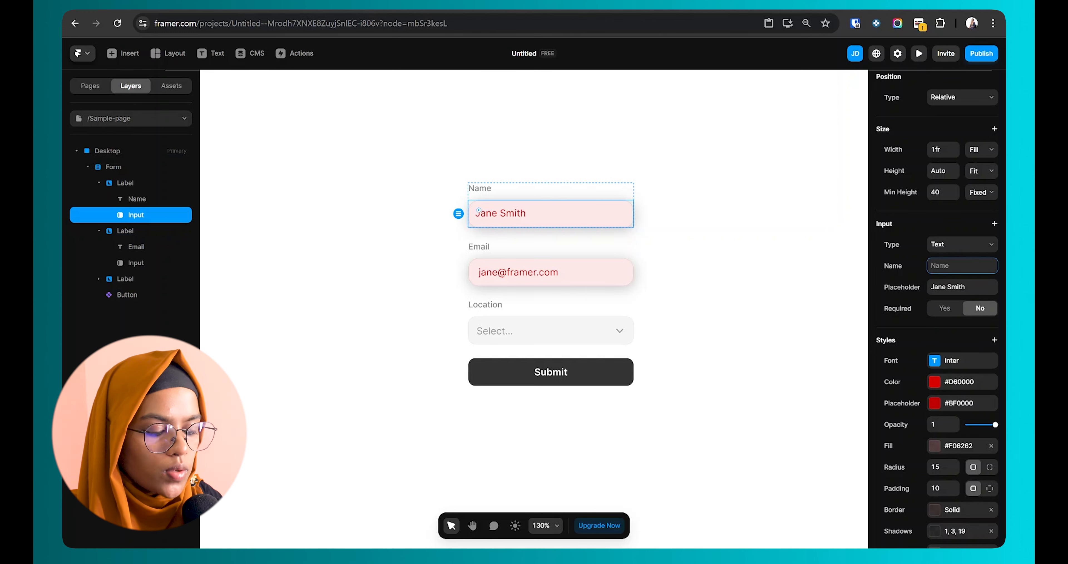
text(Name)
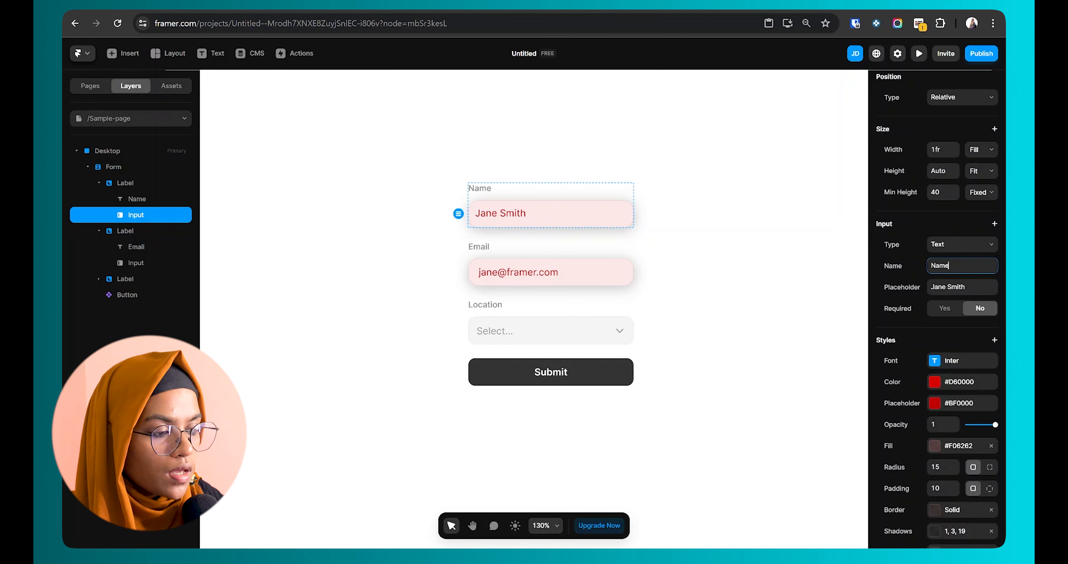
scroll(946, 292, up, 1)
click(954, 282)
click(948, 305)
Step: Name the field Email with placeholder 'Enter your email', leaving it not required
click(948, 304)
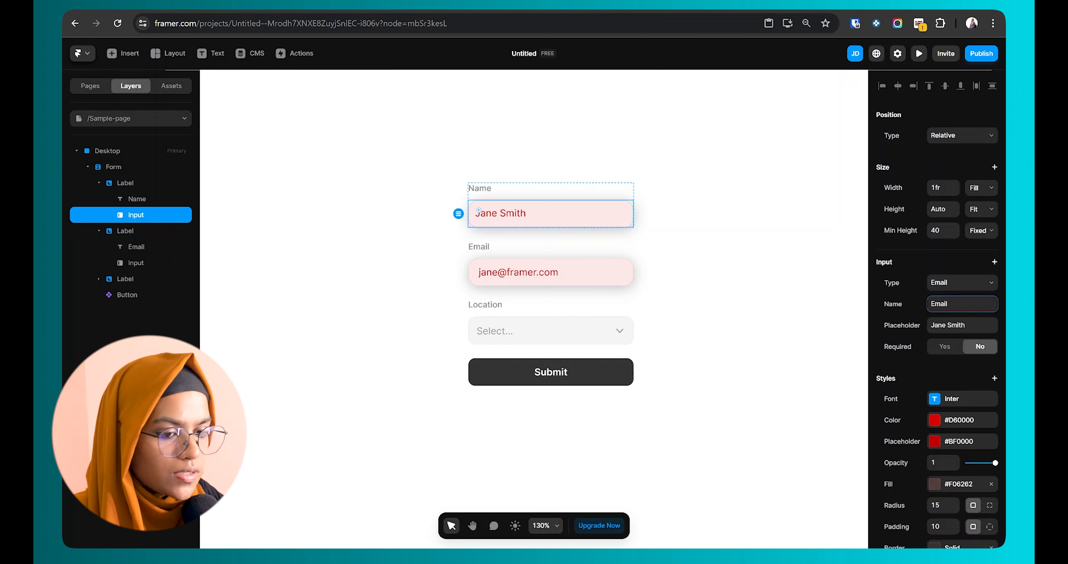
key(Tab)
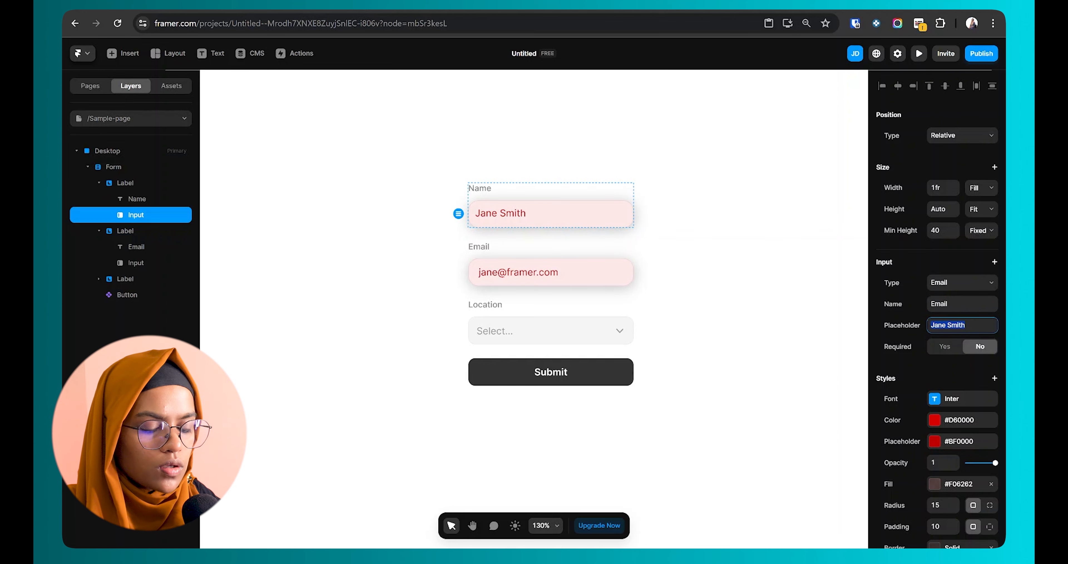
text(Enter your email)
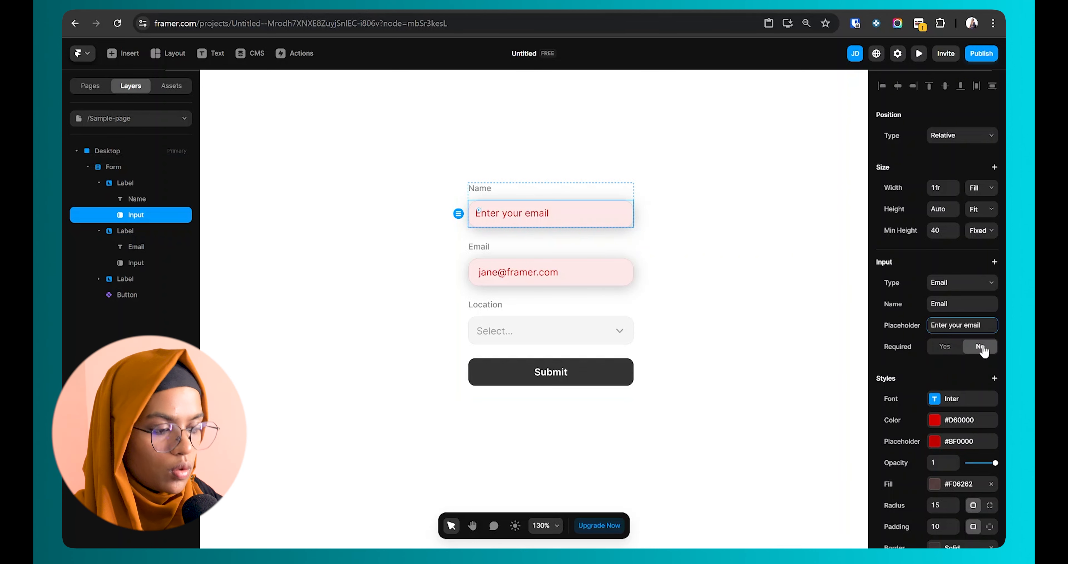
click(939, 351)
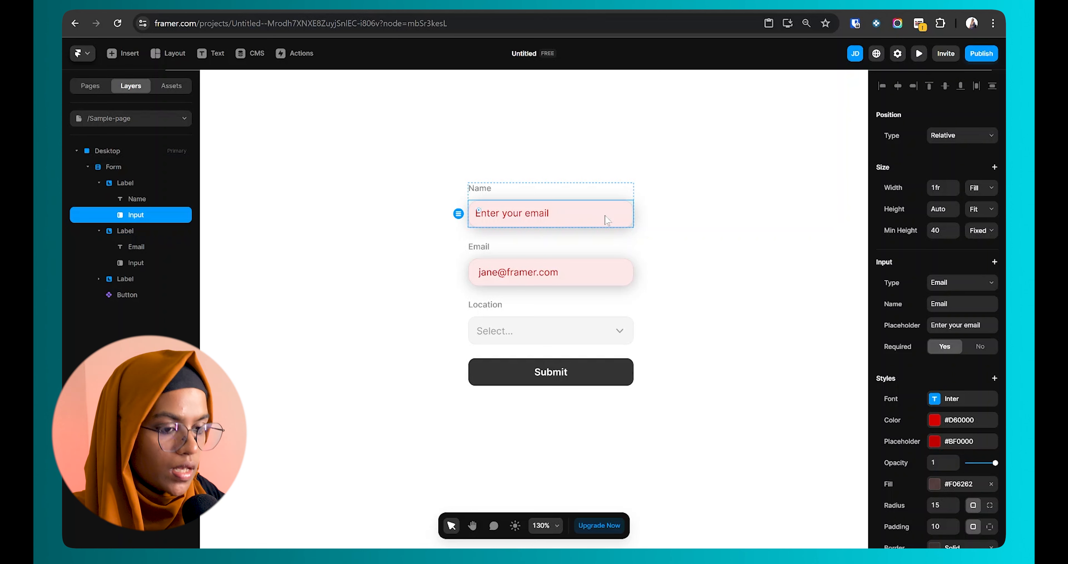
click(980, 347)
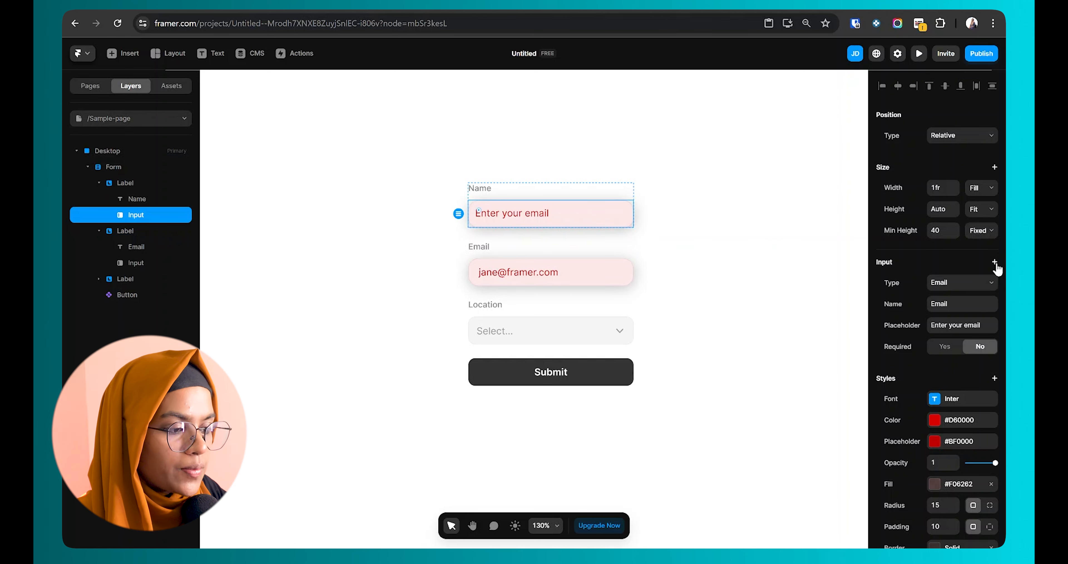
Step: Add Auto Fill and Auto Focus to the input, preview it, and toggle Hidden on and off
click(995, 262)
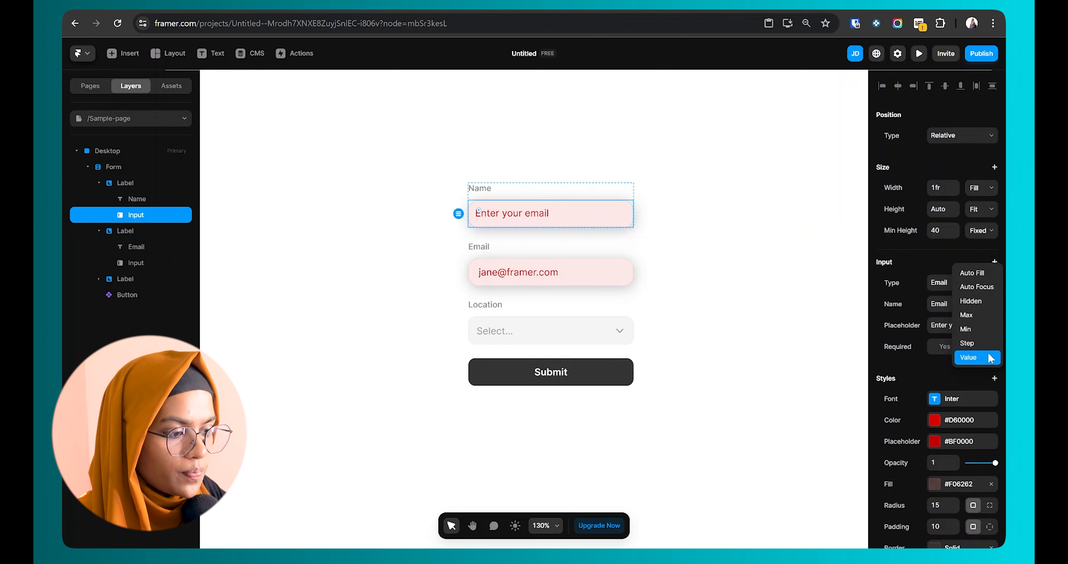
click(978, 274)
click(995, 261)
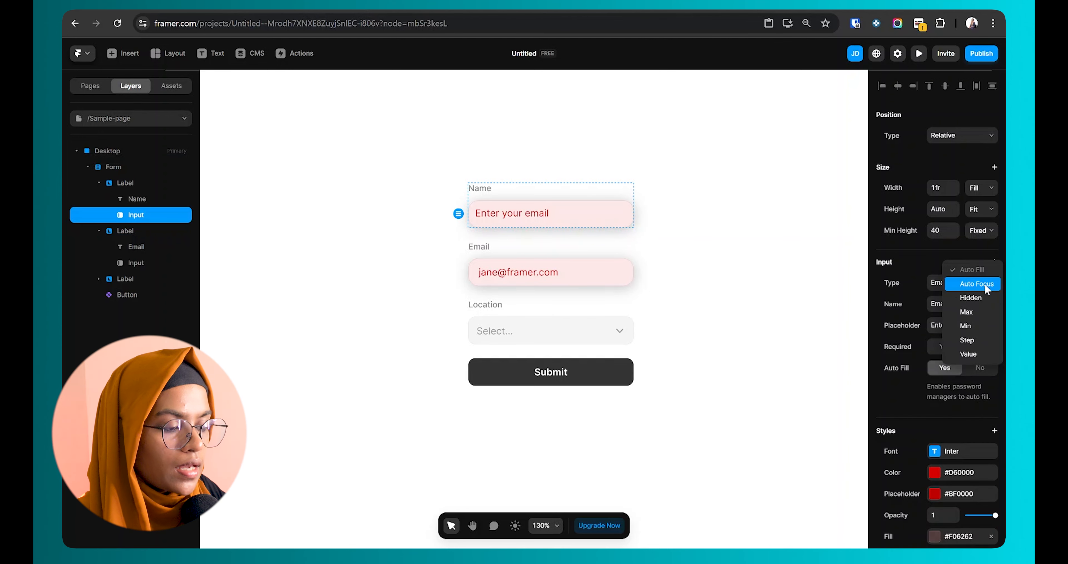
click(985, 283)
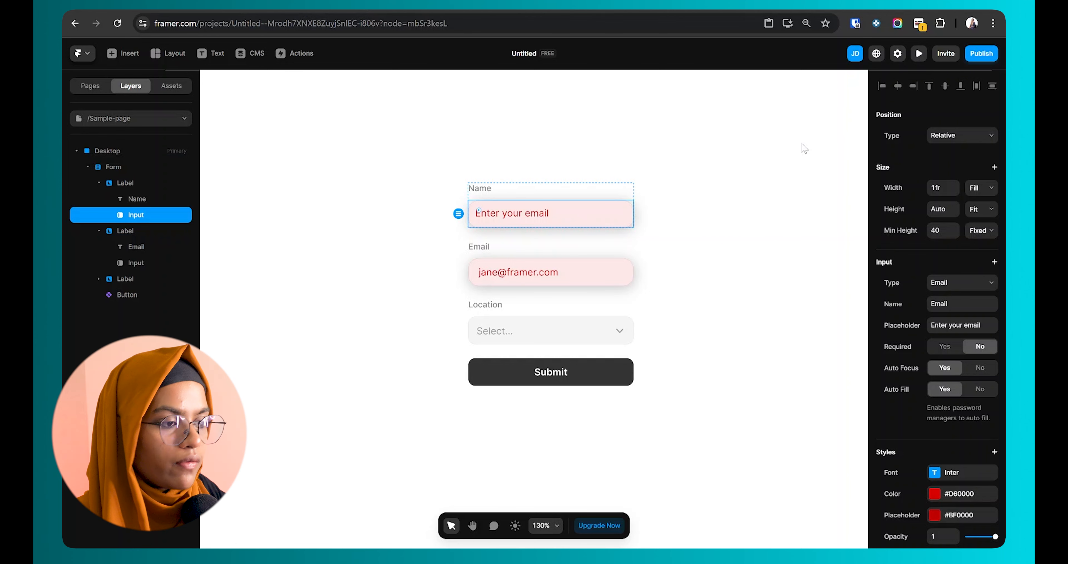
click(919, 54)
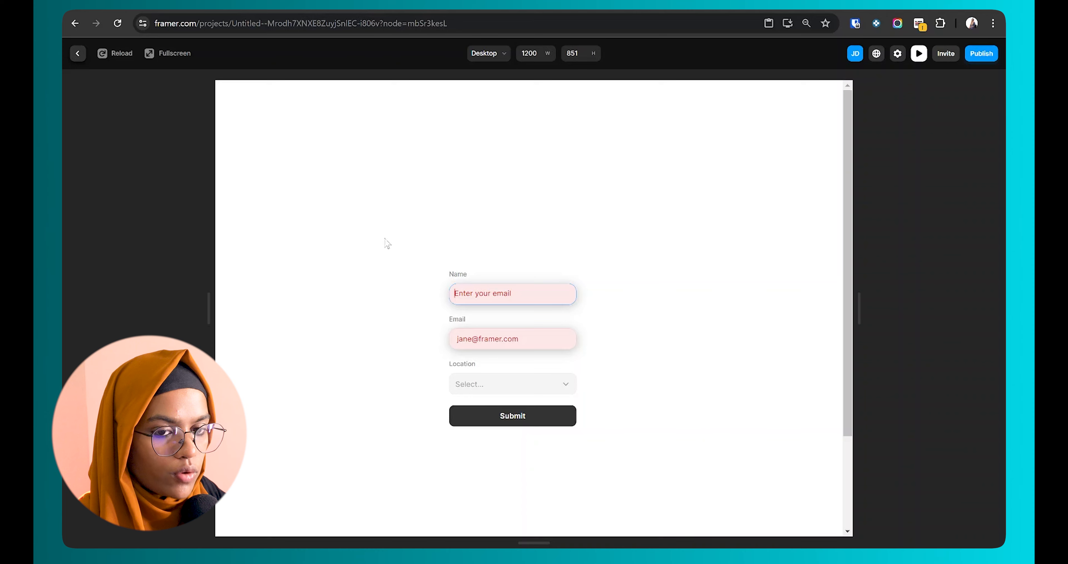
click(77, 54)
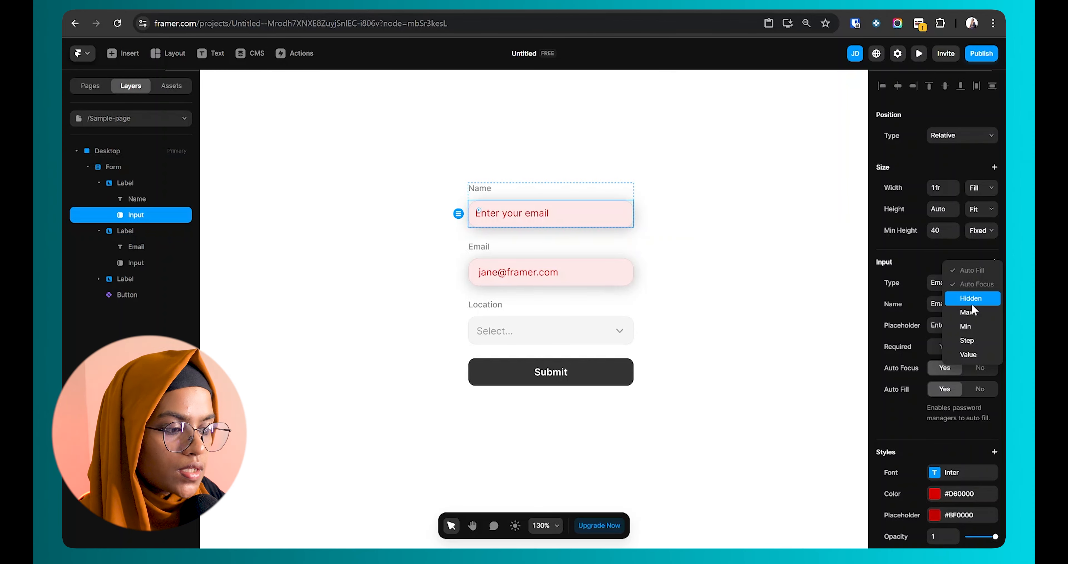
click(972, 305)
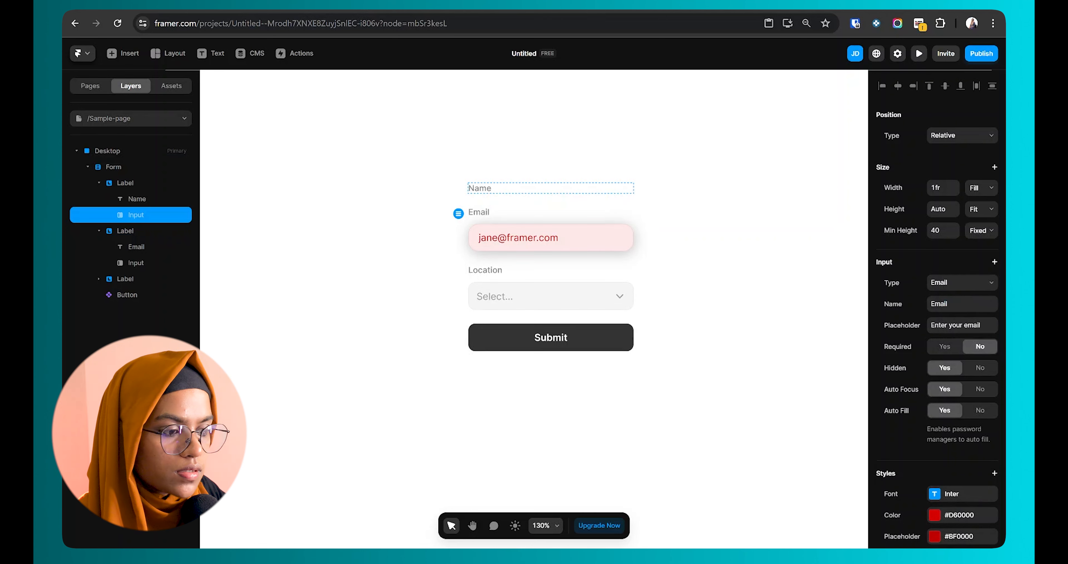
click(982, 368)
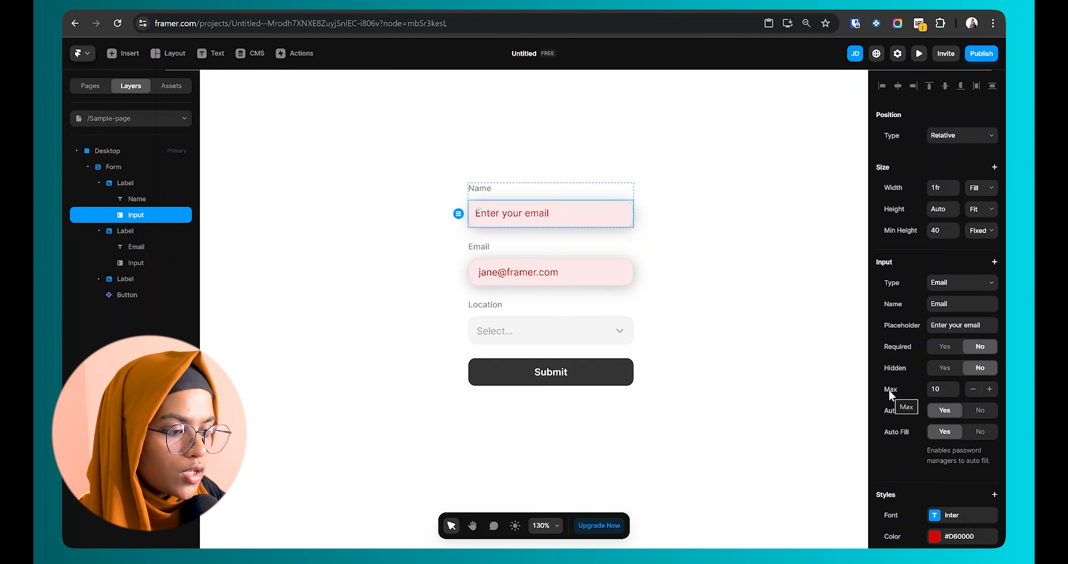
Step: Make the input a Number field with a Step of 1 and an empty Value setting
click(962, 282)
click(950, 321)
click(995, 261)
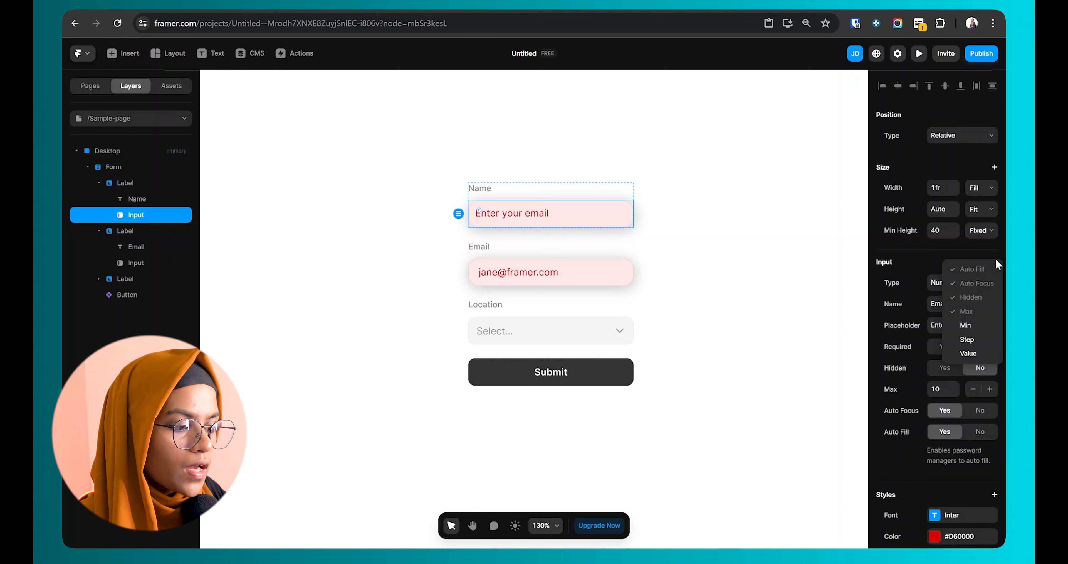
click(987, 340)
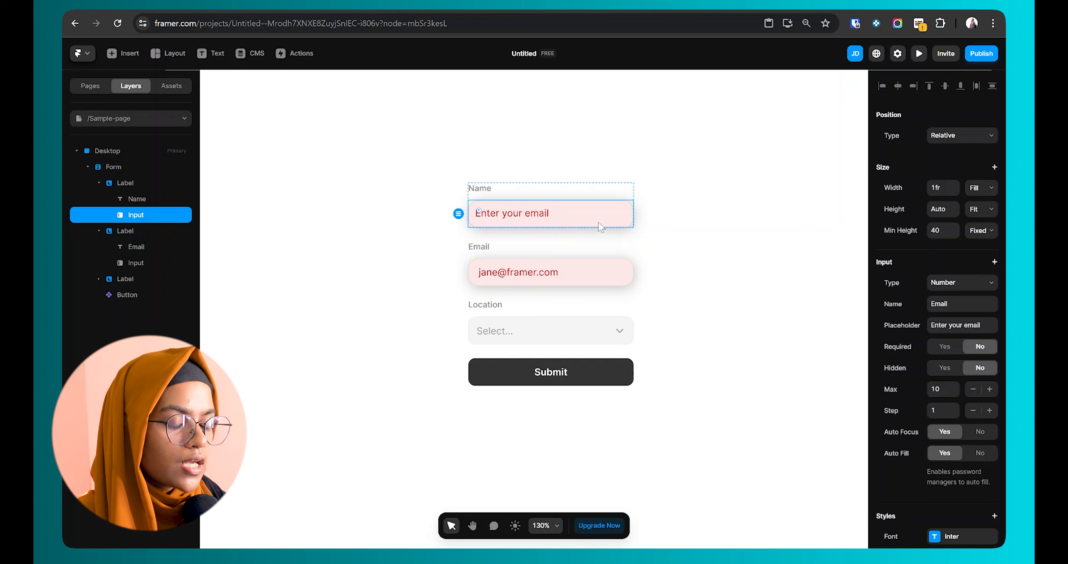
click(995, 262)
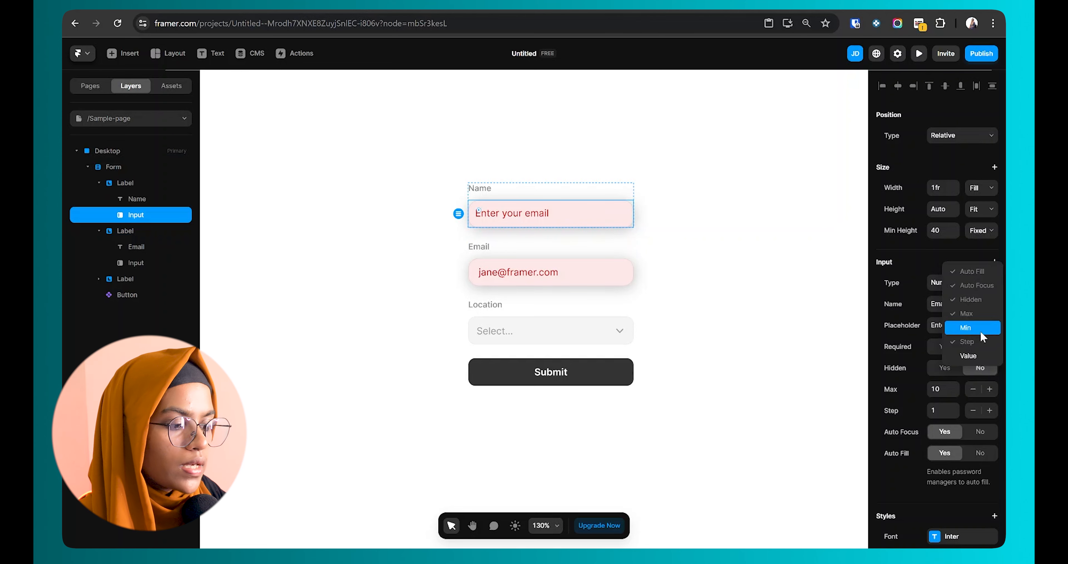
click(973, 355)
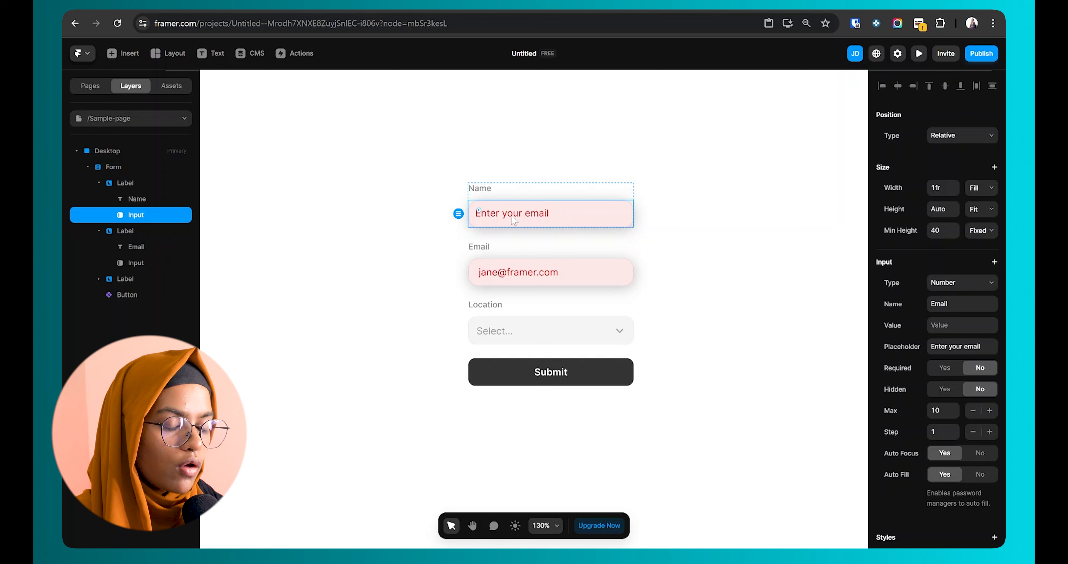
click(602, 373)
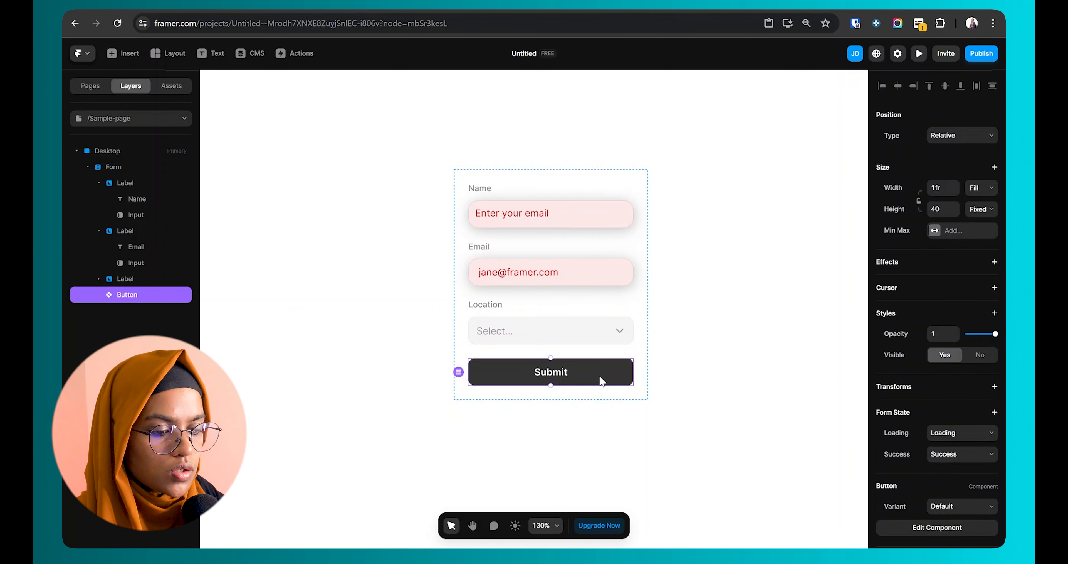
Step: Set the button's Default·Primary fill to dark red and its Hover fill to muted red #8F4545
double_click(603, 378)
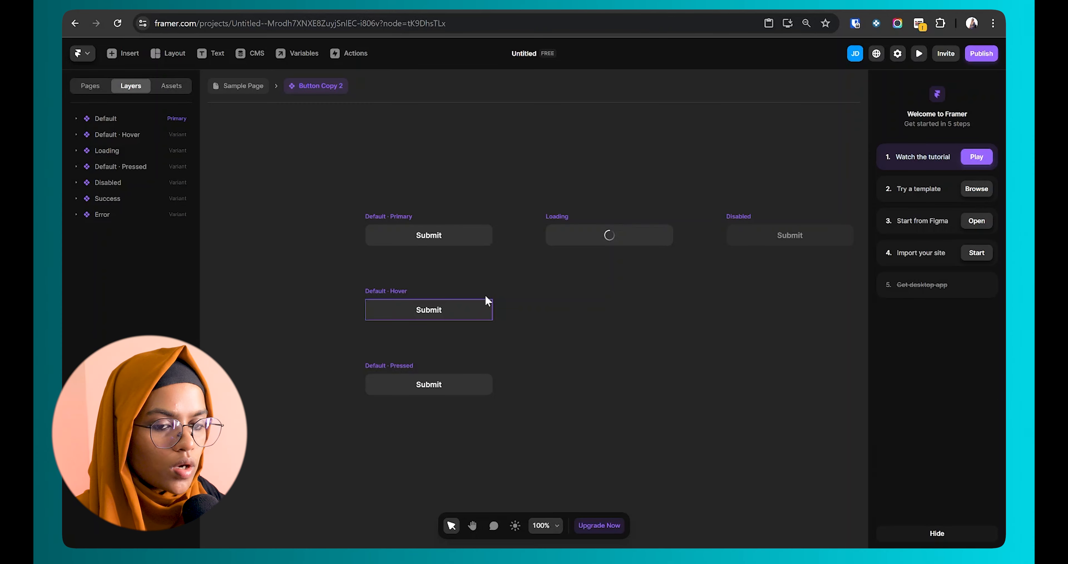
click(414, 225)
scroll(417, 230, up, 3)
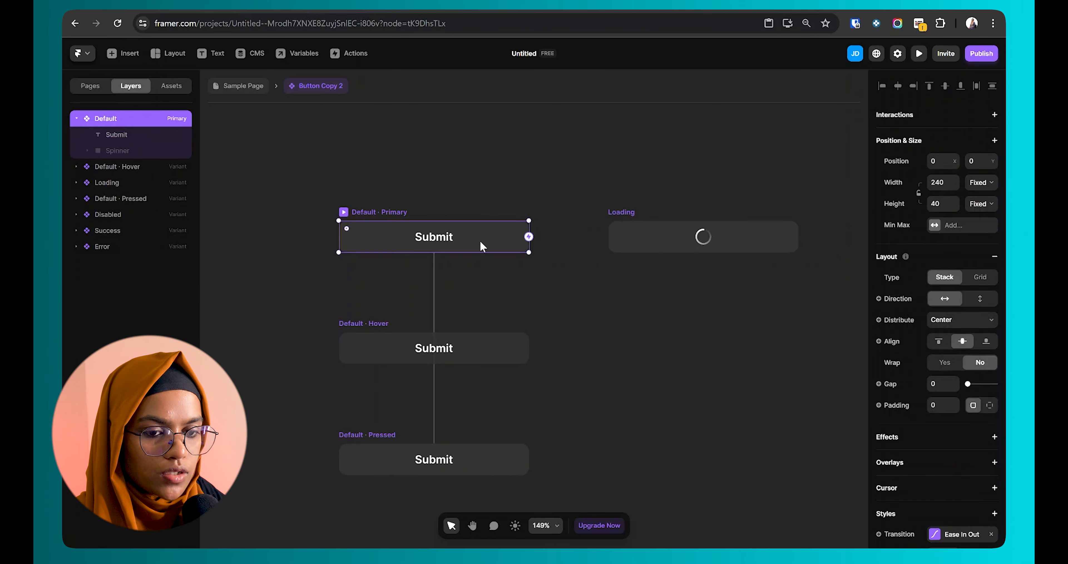
click(835, 371)
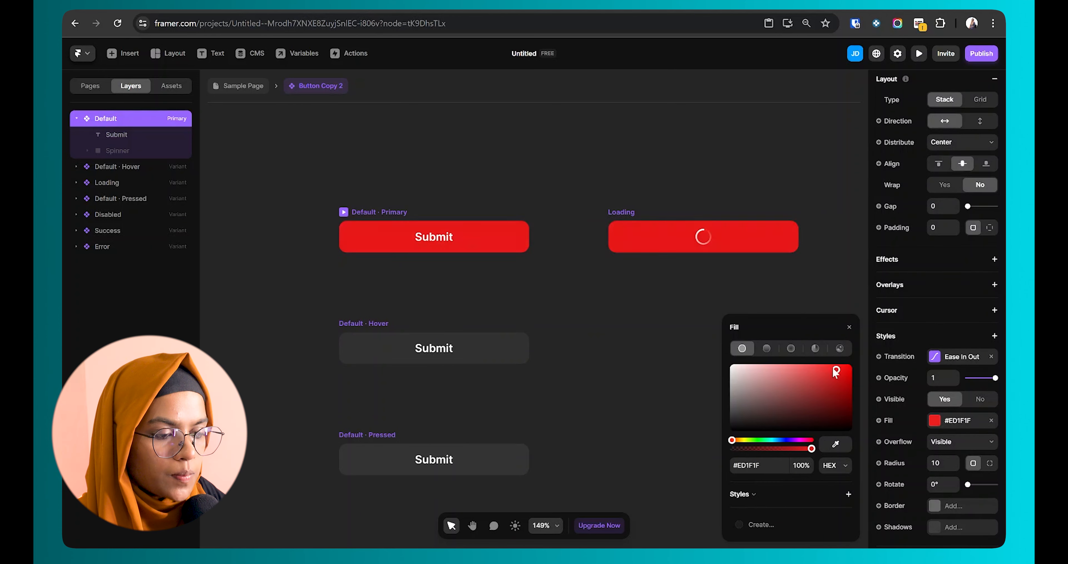
drag(835, 371, 826, 389)
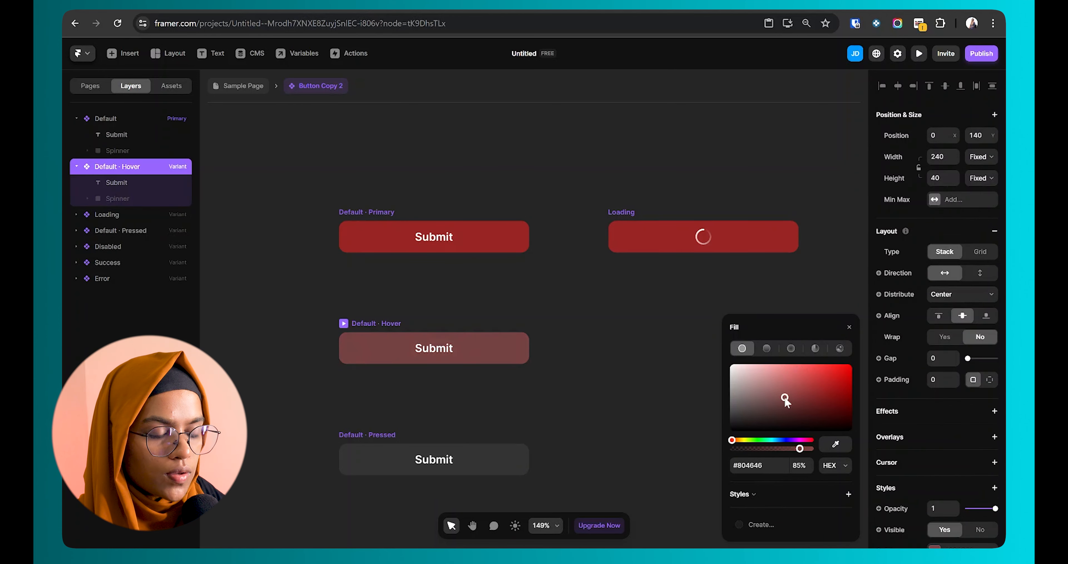
drag(785, 398, 793, 393)
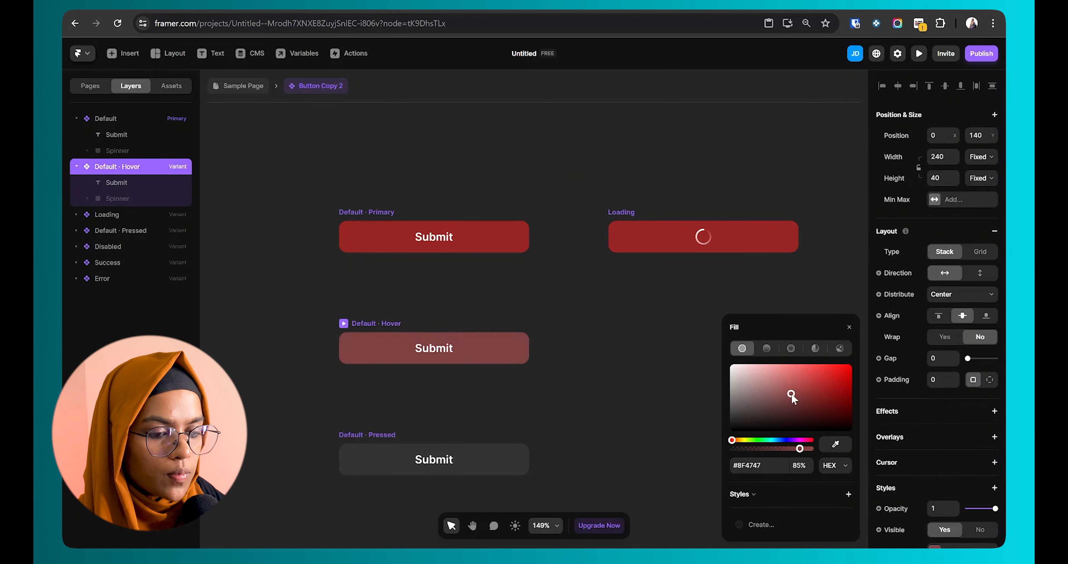
click(362, 441)
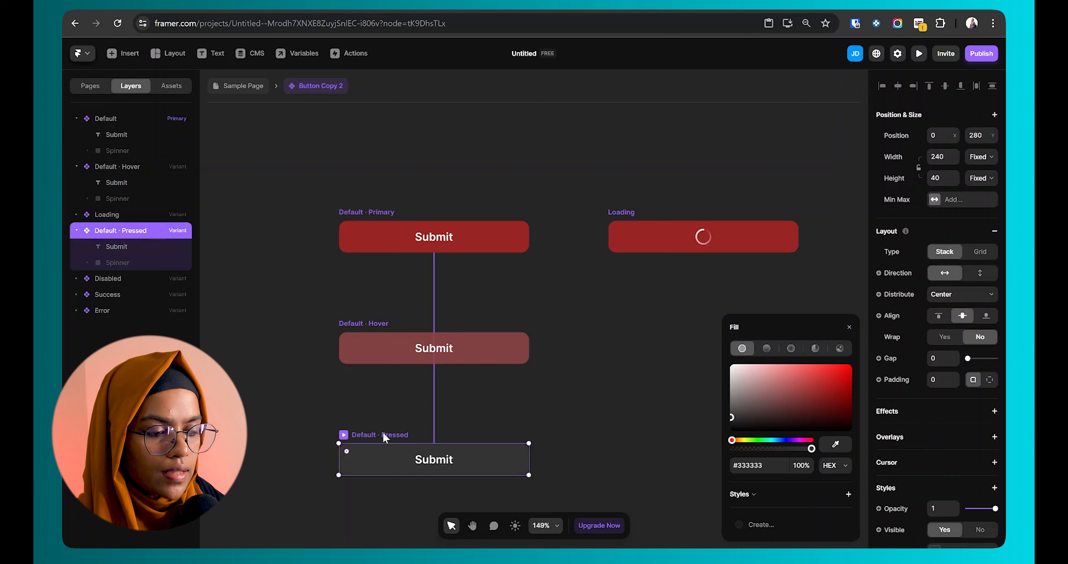
click(652, 270)
Step: Look over the Loading, Disabled, Success and Error button variants
scroll(625, 232, down, 4)
click(395, 323)
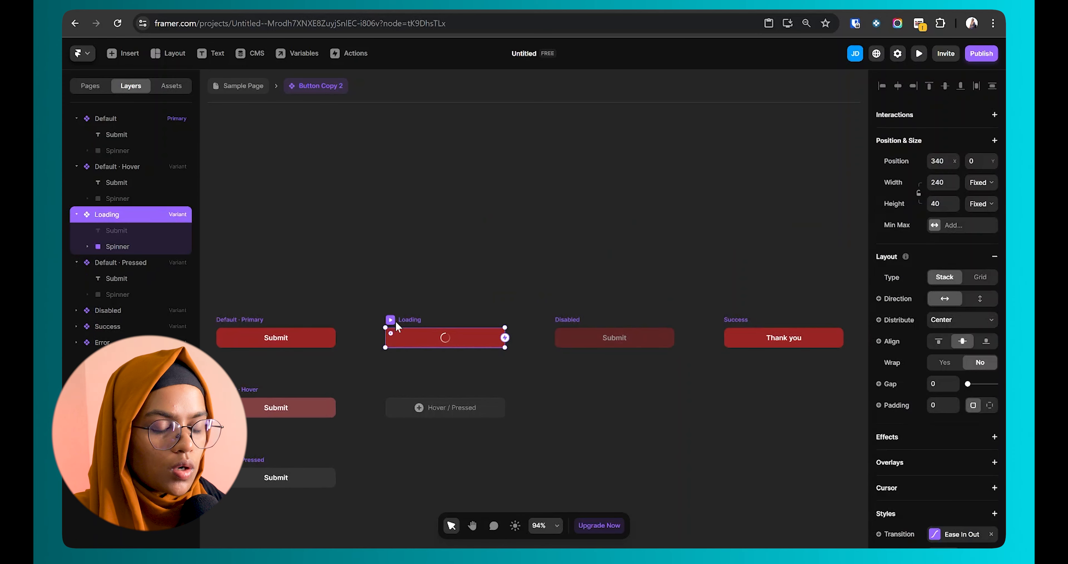
click(521, 365)
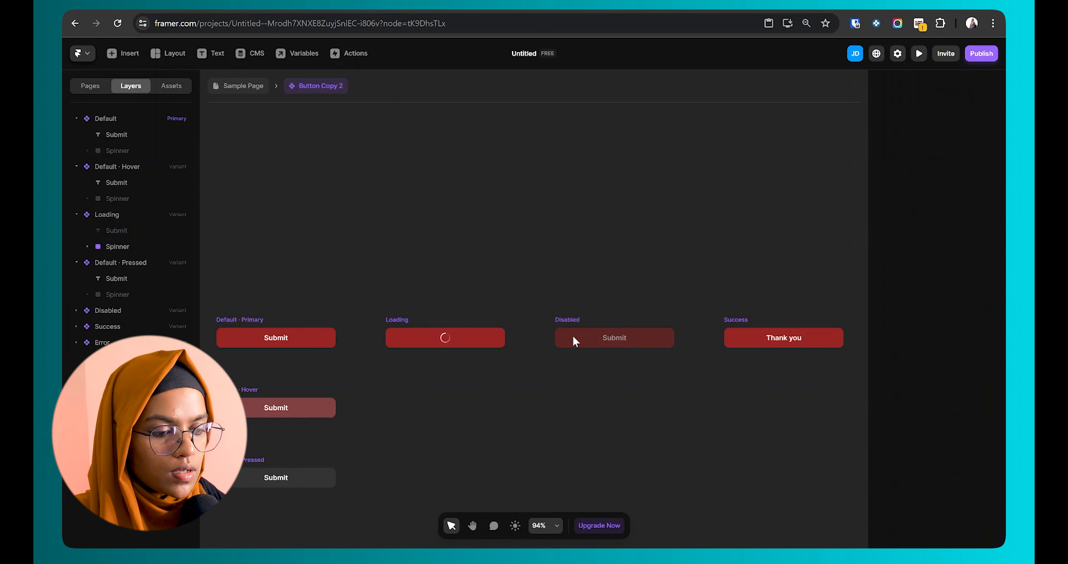
click(571, 319)
click(752, 354)
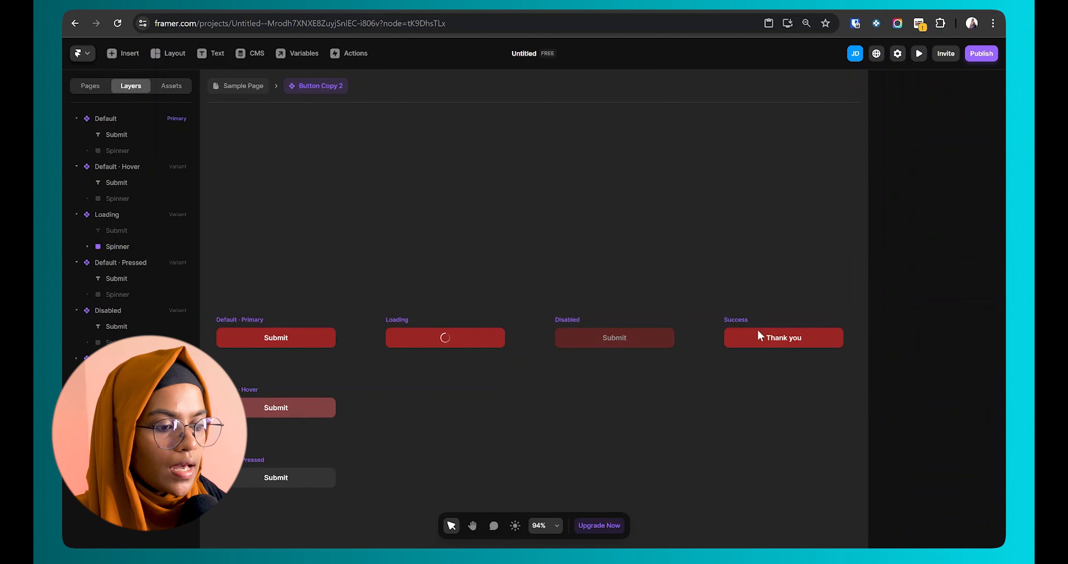
click(757, 329)
click(725, 375)
key(space)
drag(739, 373, 775, 389)
click(642, 328)
click(470, 413)
key(space)
Step: Recheck the Primary and Hover variants, then return to the Sample Page form
click(291, 381)
click(281, 316)
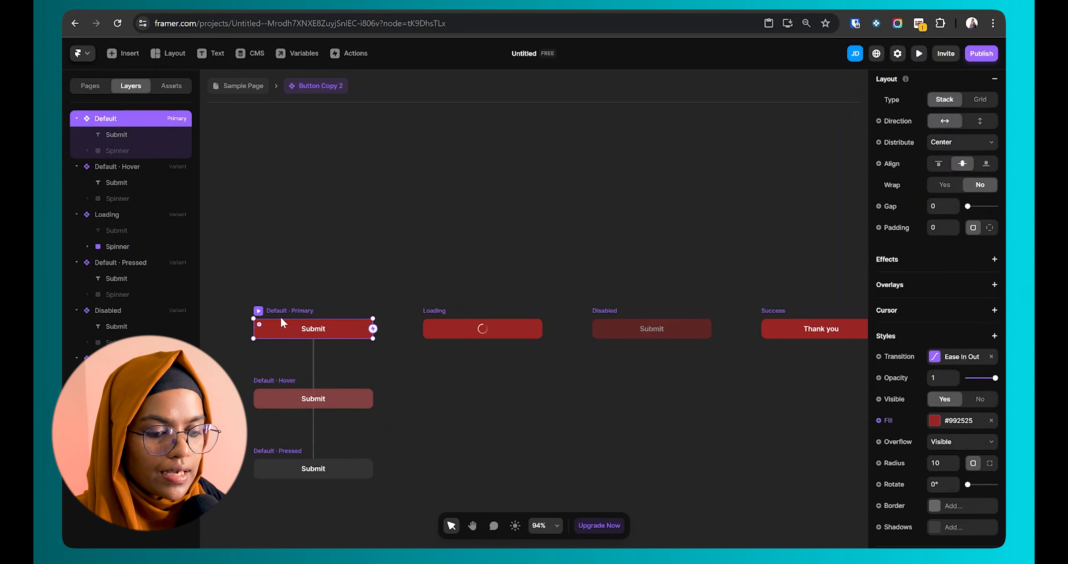
click(290, 362)
click(286, 382)
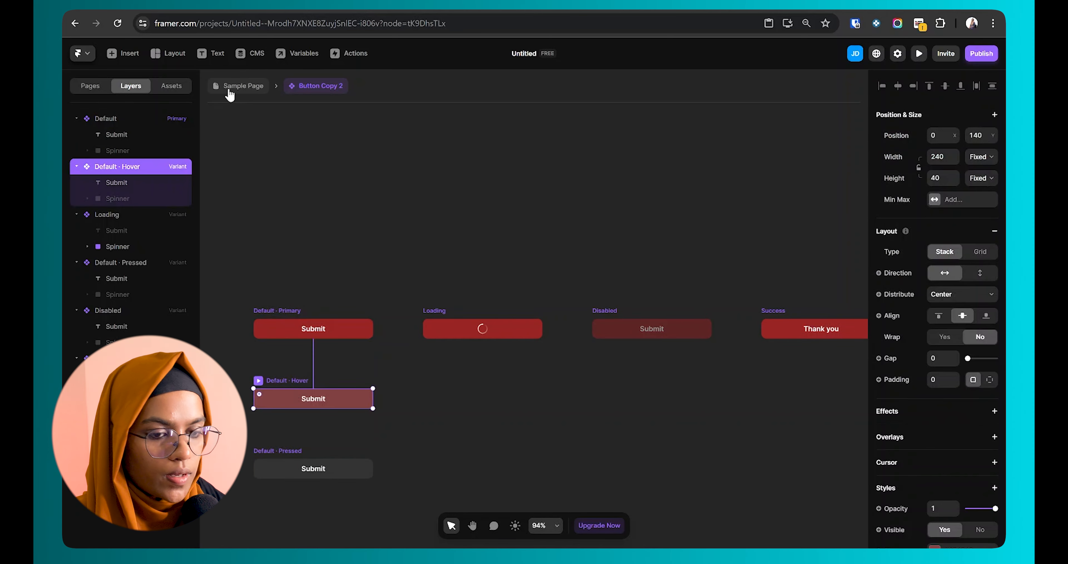
click(216, 87)
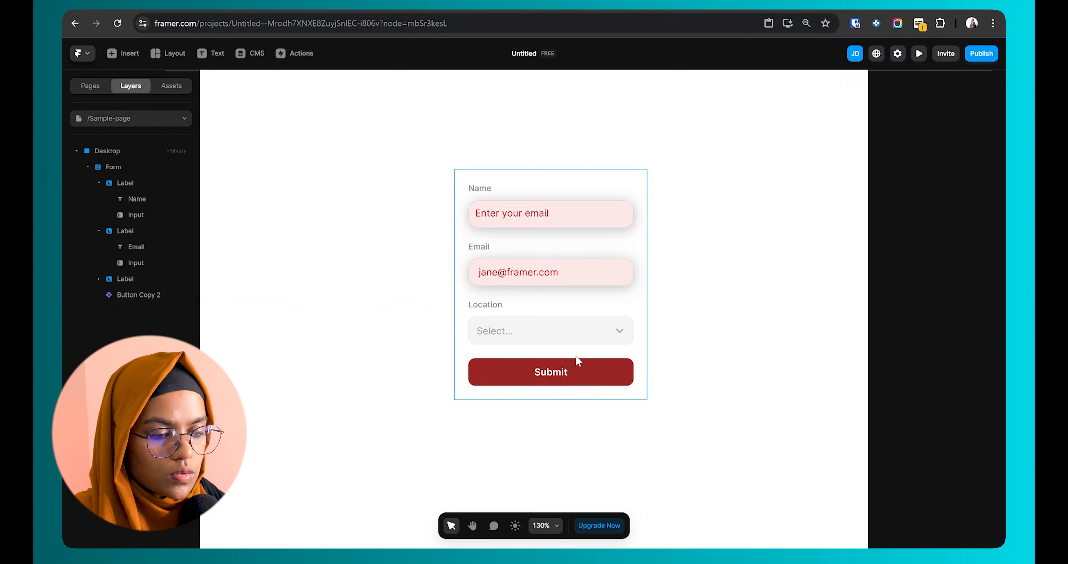
Step: Keep the Loading and Success variants for the Submit button's Loading and Success form states
click(579, 373)
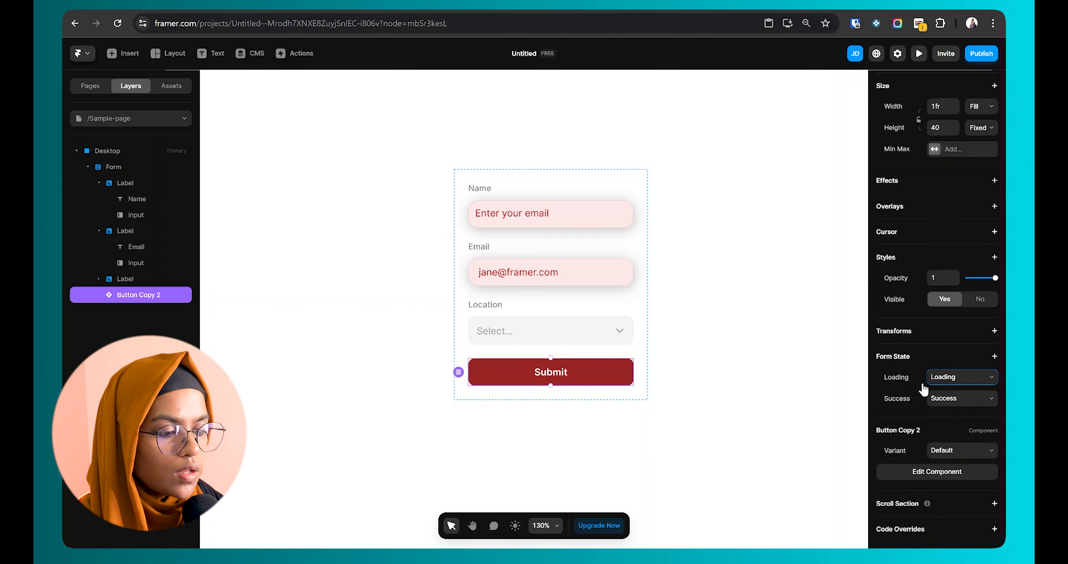
click(977, 377)
click(958, 397)
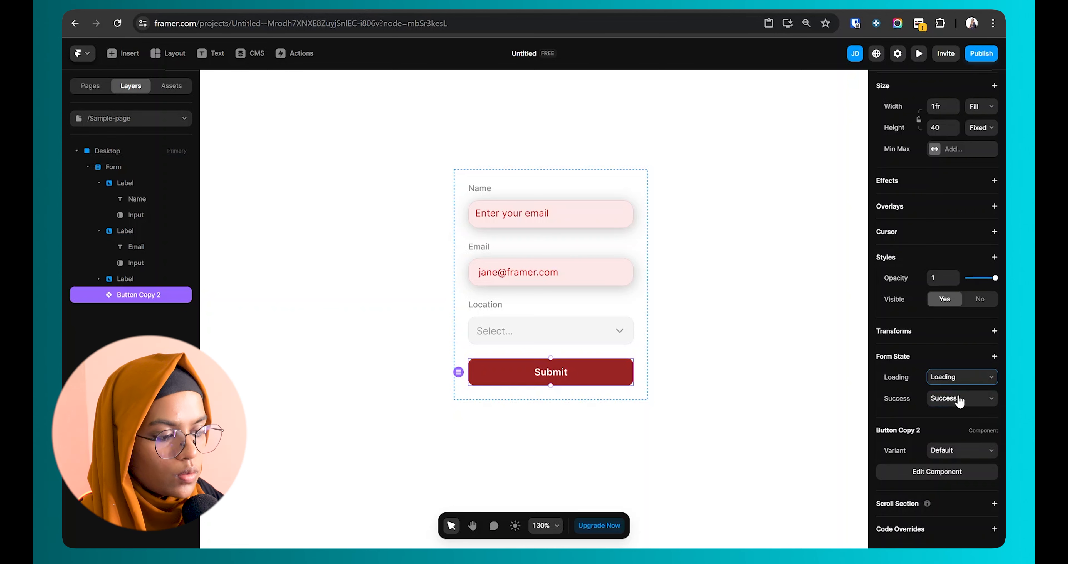
click(951, 400)
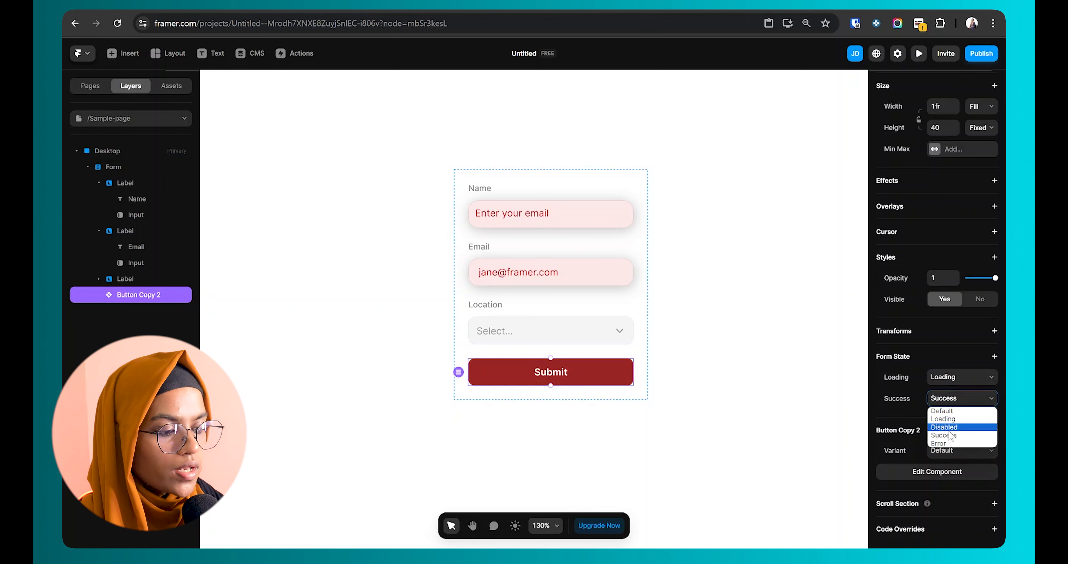
click(952, 436)
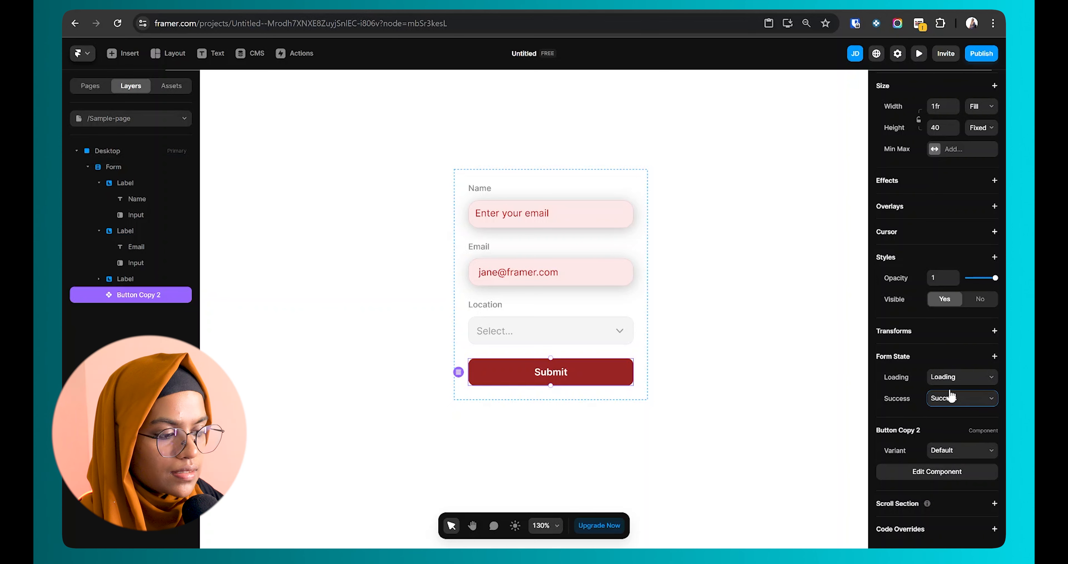
Step: Add Error and Incomplete form states, mapped to the Error and Disabled button variants
click(995, 357)
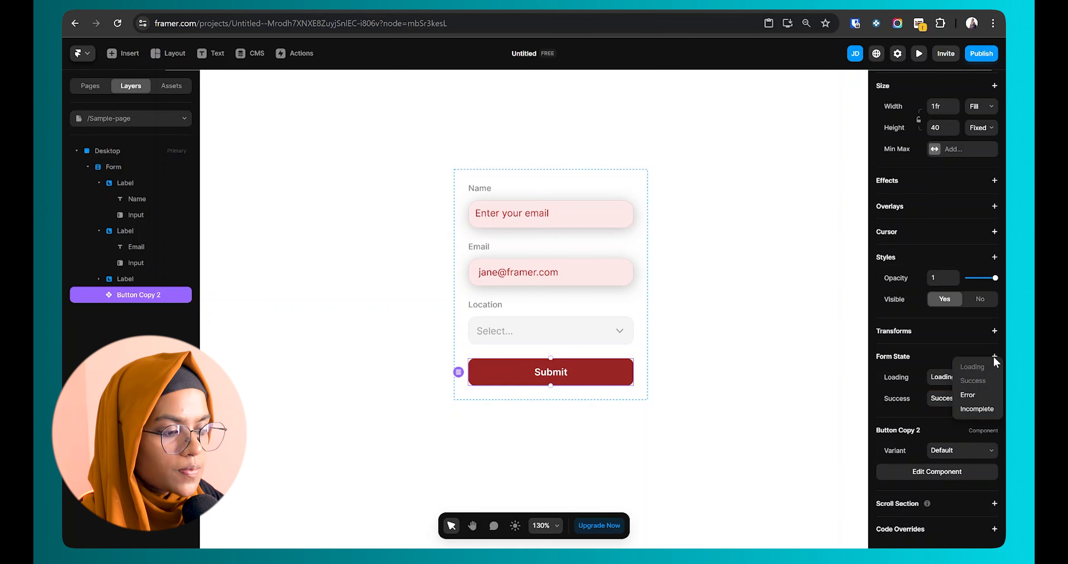
click(972, 395)
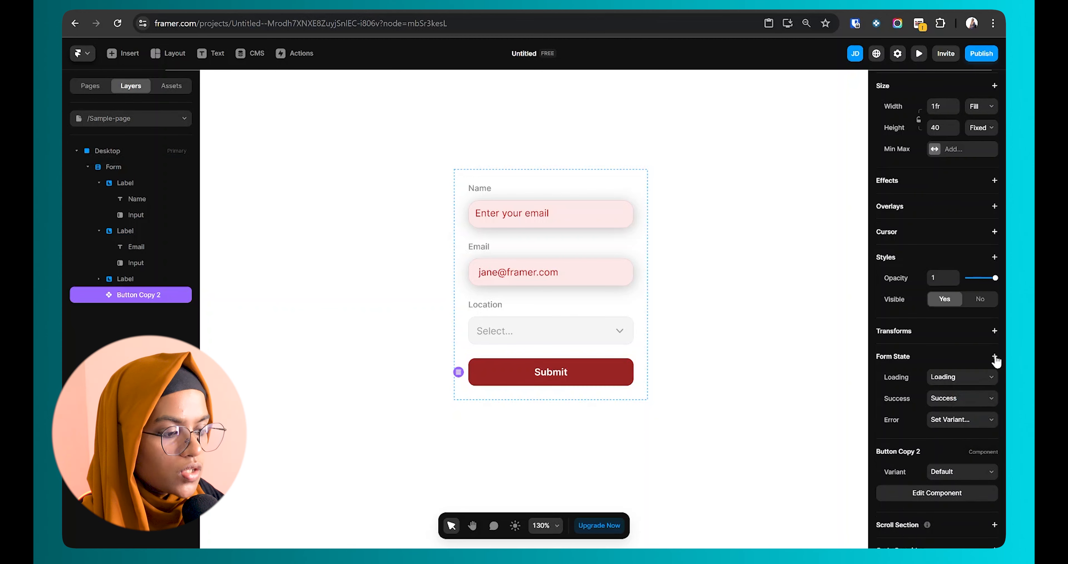
click(995, 355)
click(981, 407)
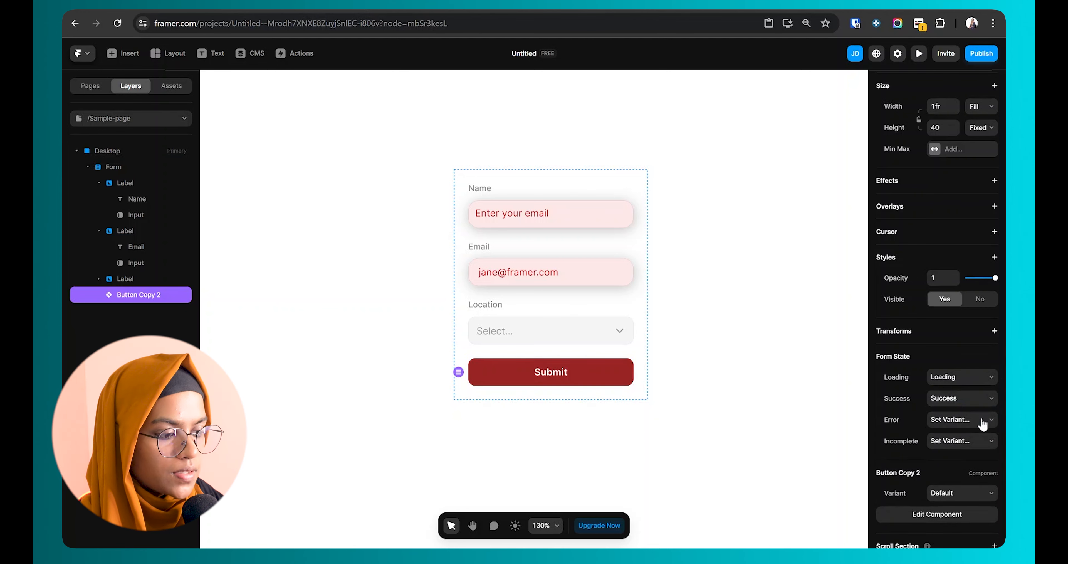
click(945, 425)
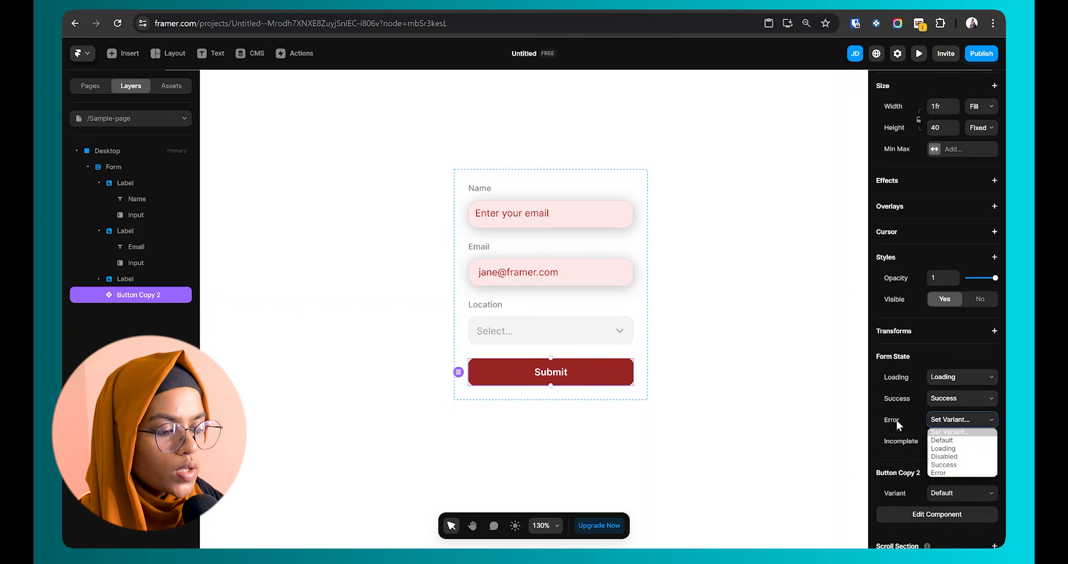
click(939, 472)
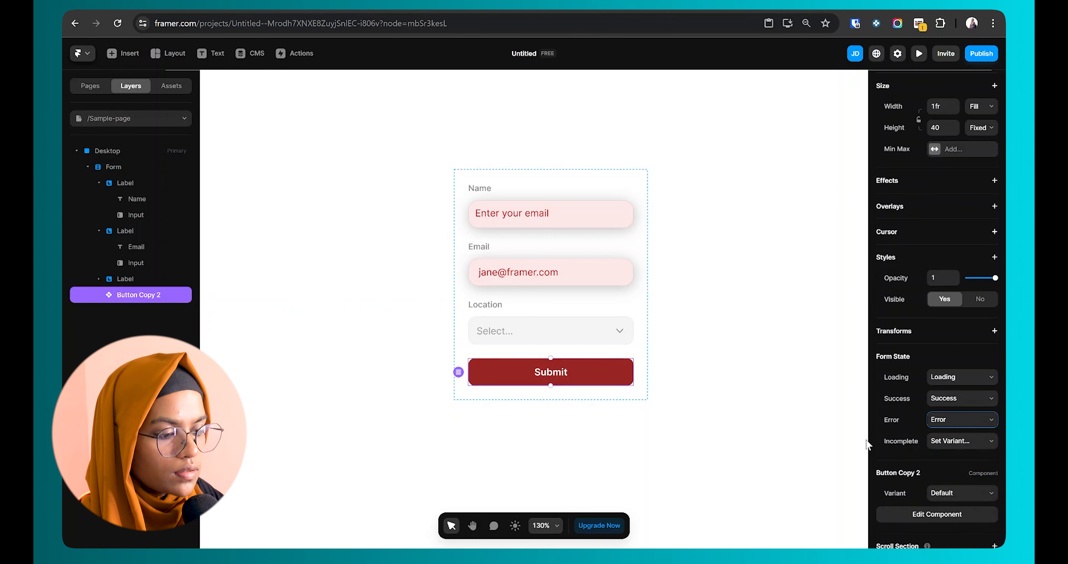
click(953, 442)
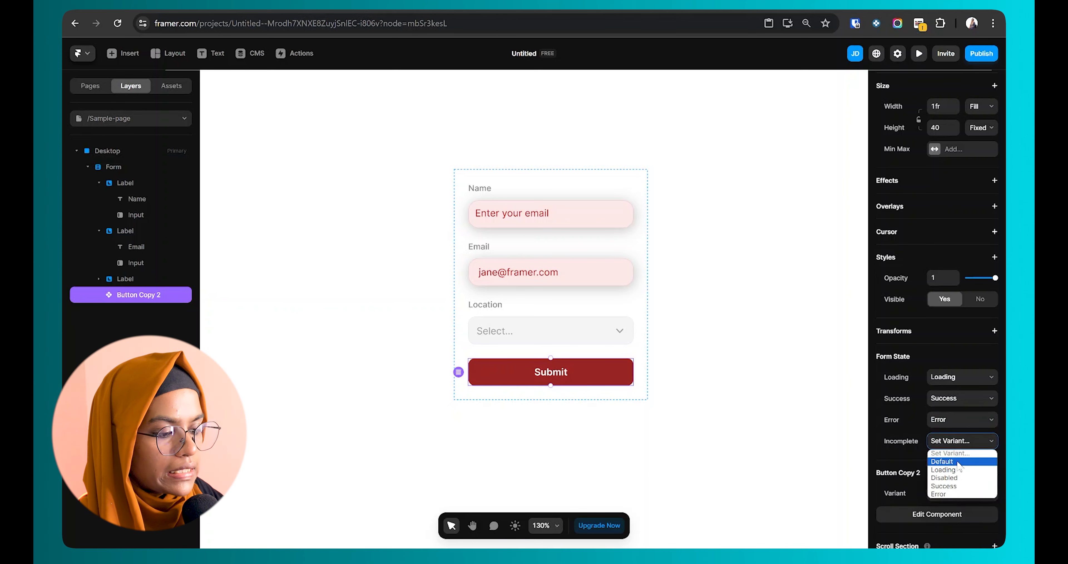
click(961, 478)
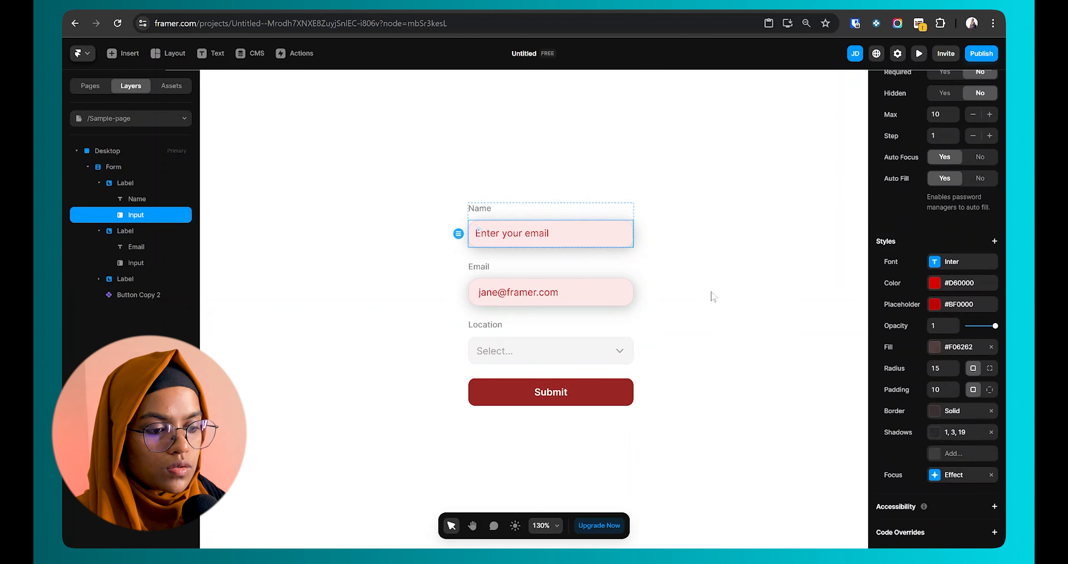
Step: Review the Submit button, then select the whole form
scroll(909, 330, up, 5)
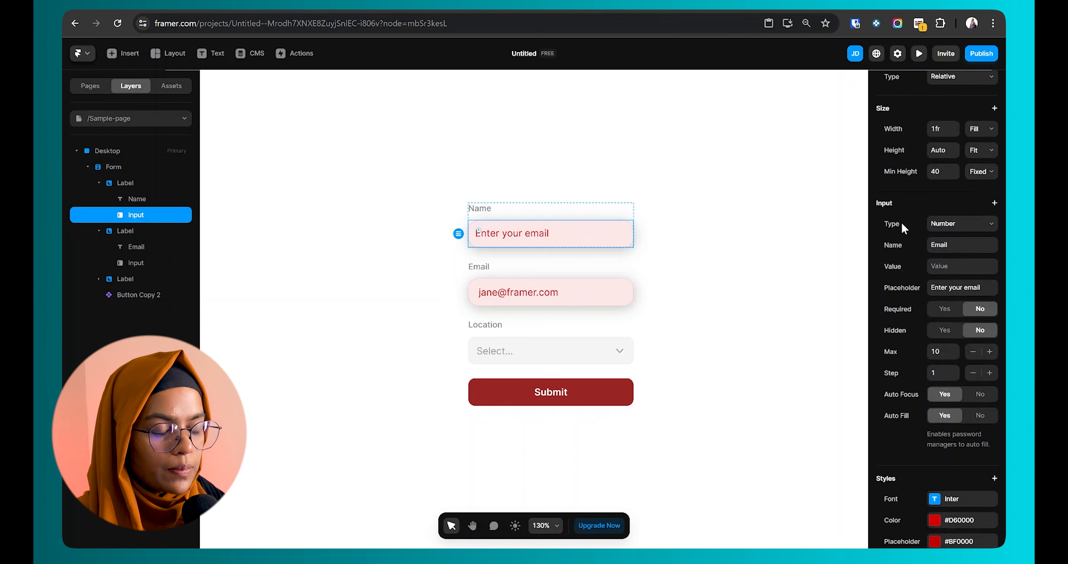
scroll(924, 416, down, 4)
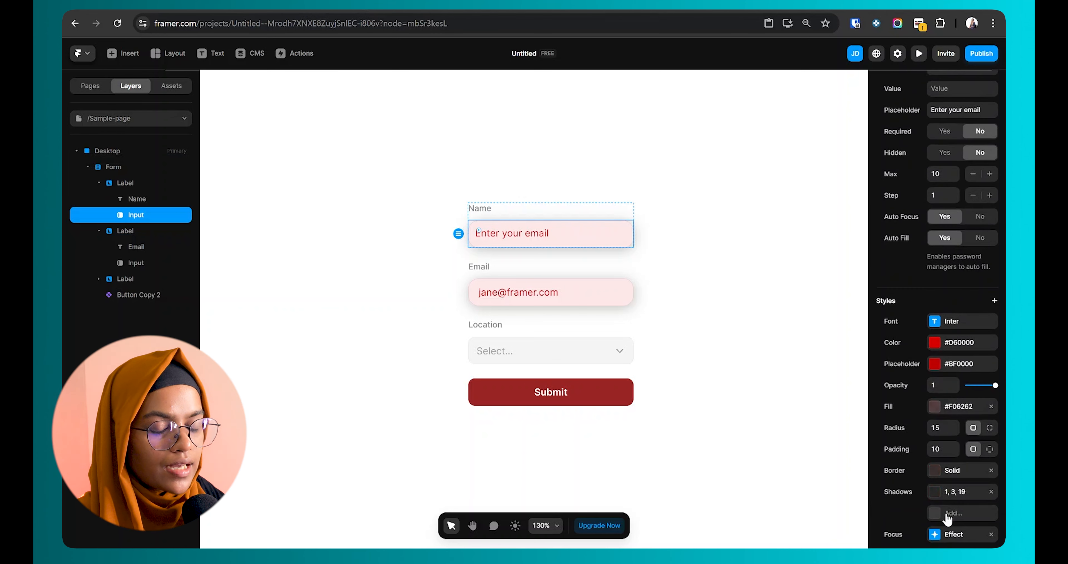
click(586, 384)
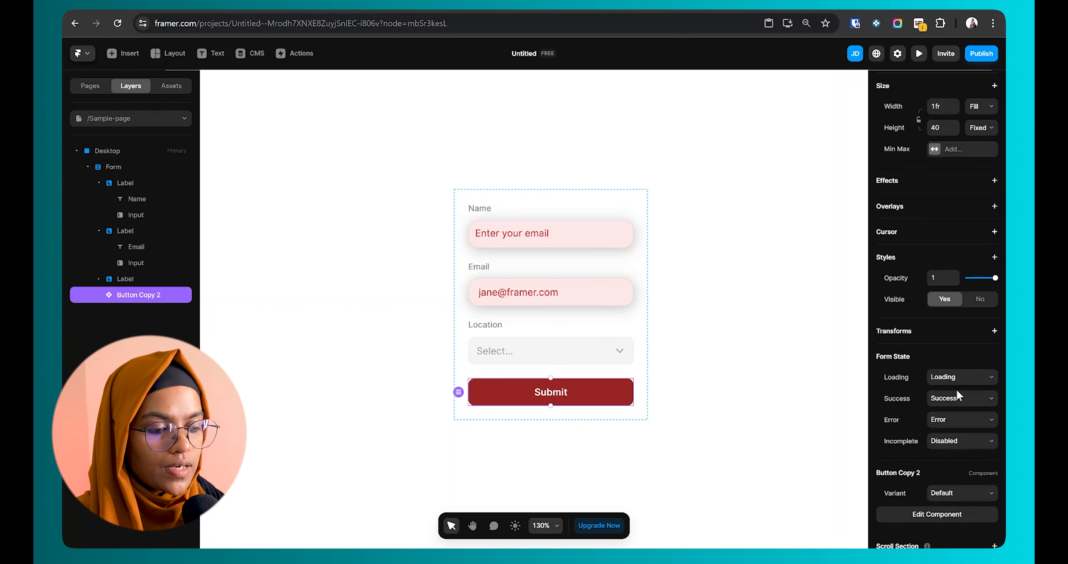
click(669, 408)
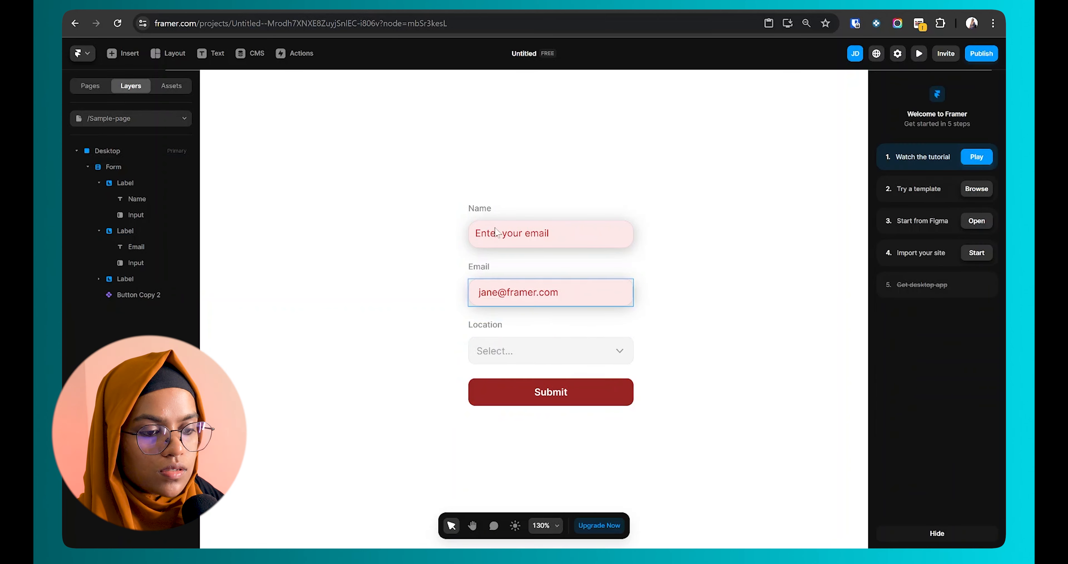
click(123, 166)
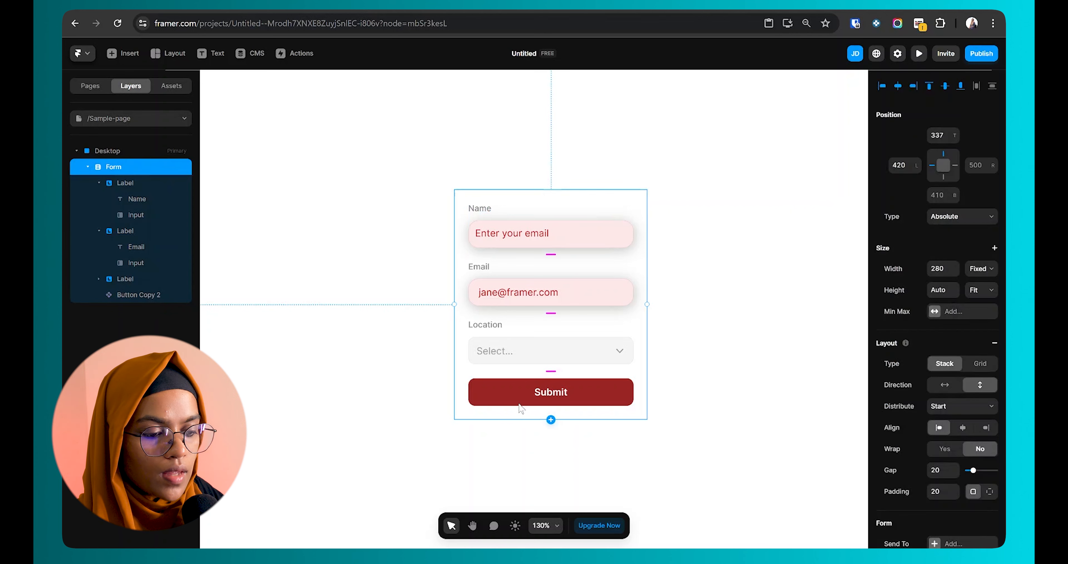
Step: Add a second Email text field to the form
click(551, 420)
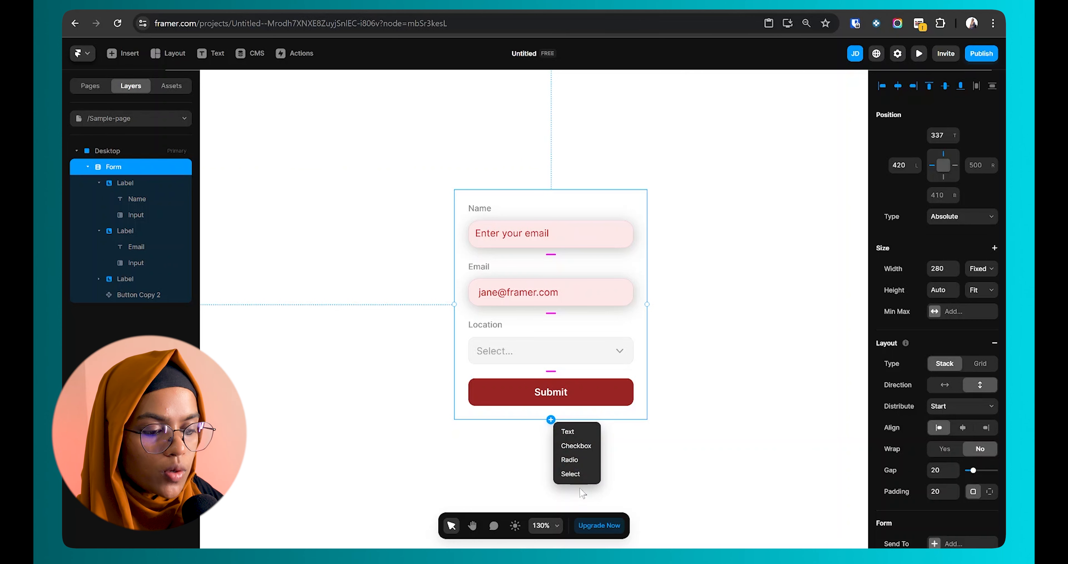
click(572, 430)
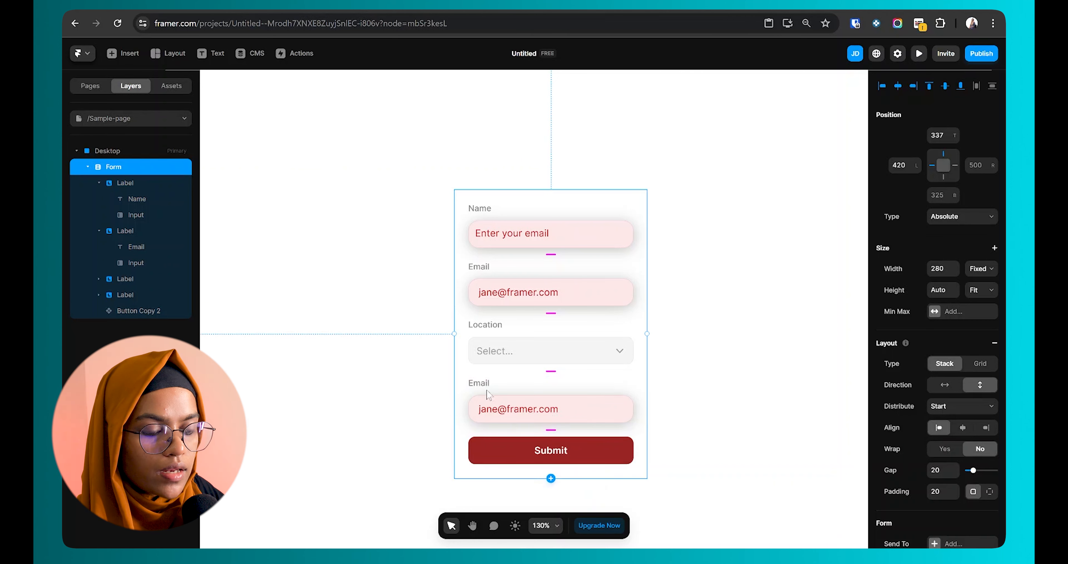
scroll(536, 379, down, 2)
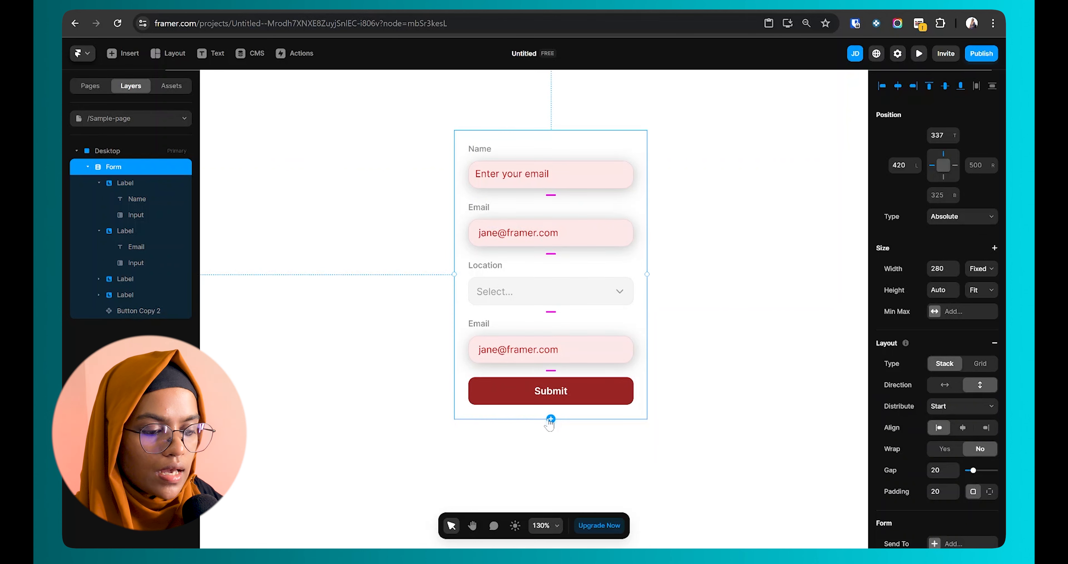
Step: Add a Location dropdown and inspect its name and Select... placeholder option
click(551, 419)
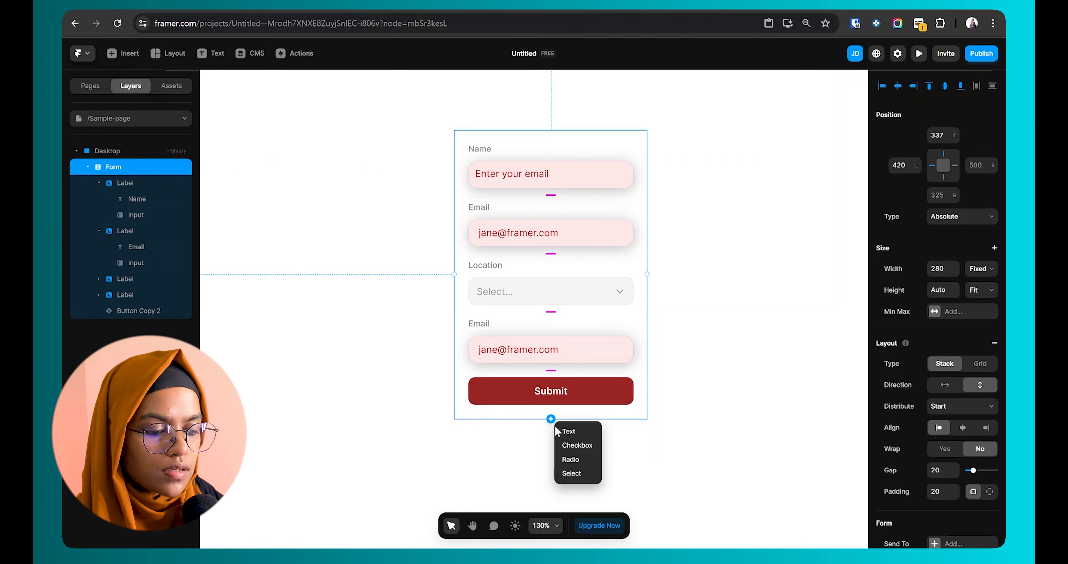
click(573, 473)
click(516, 409)
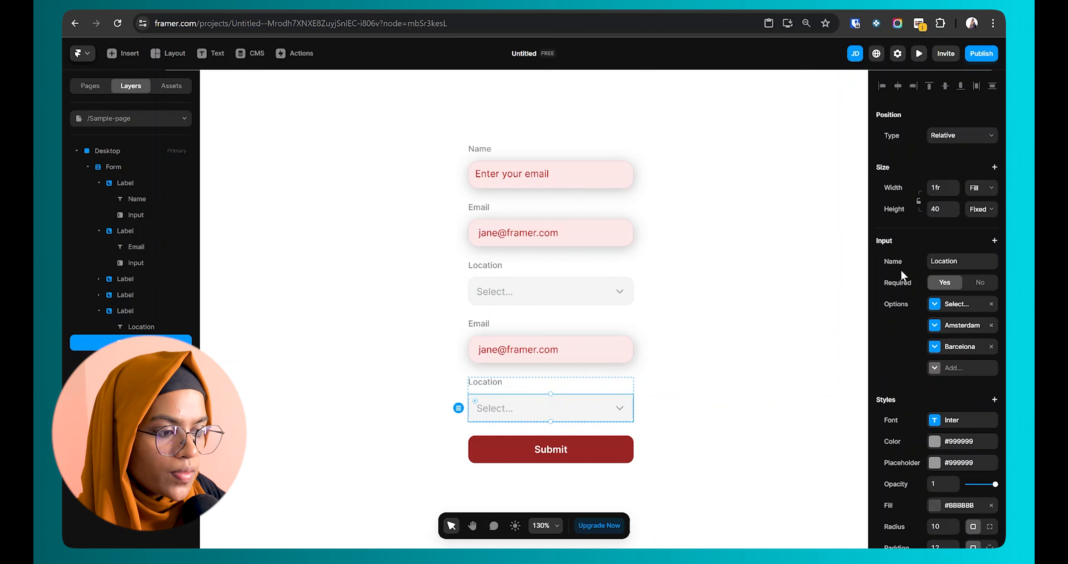
click(930, 263)
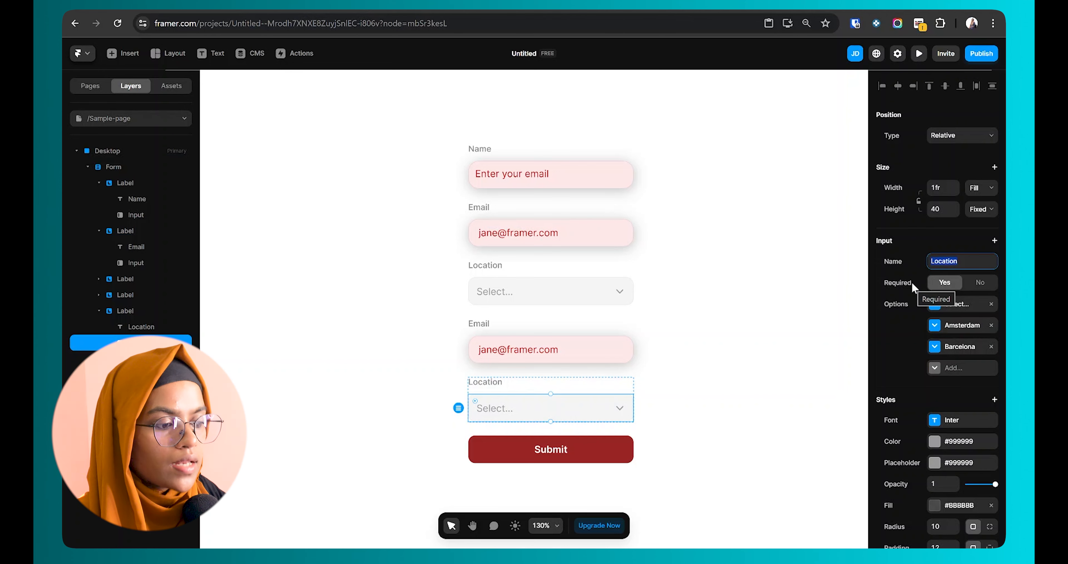
click(950, 310)
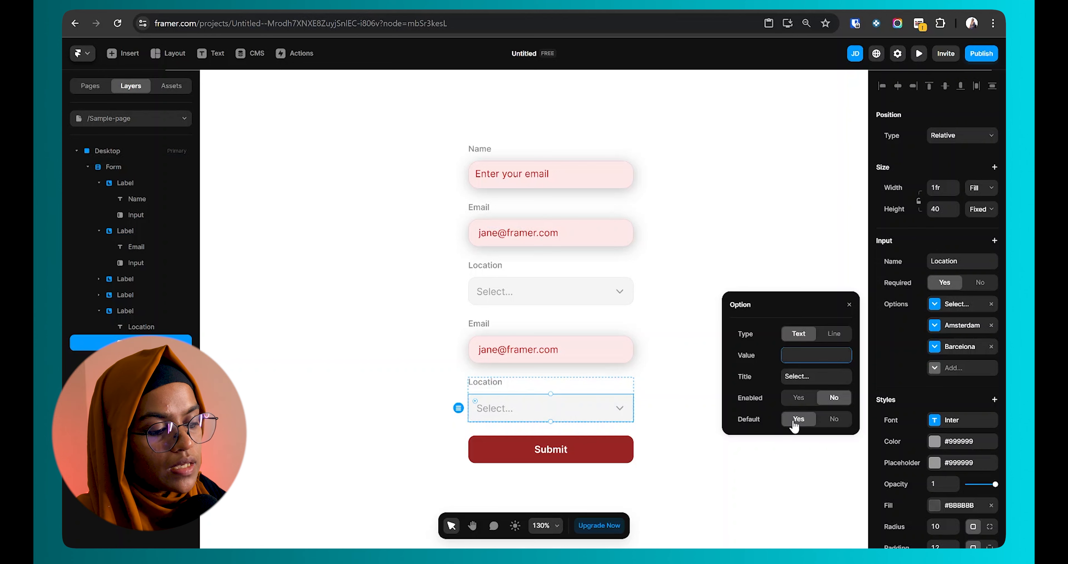
click(577, 394)
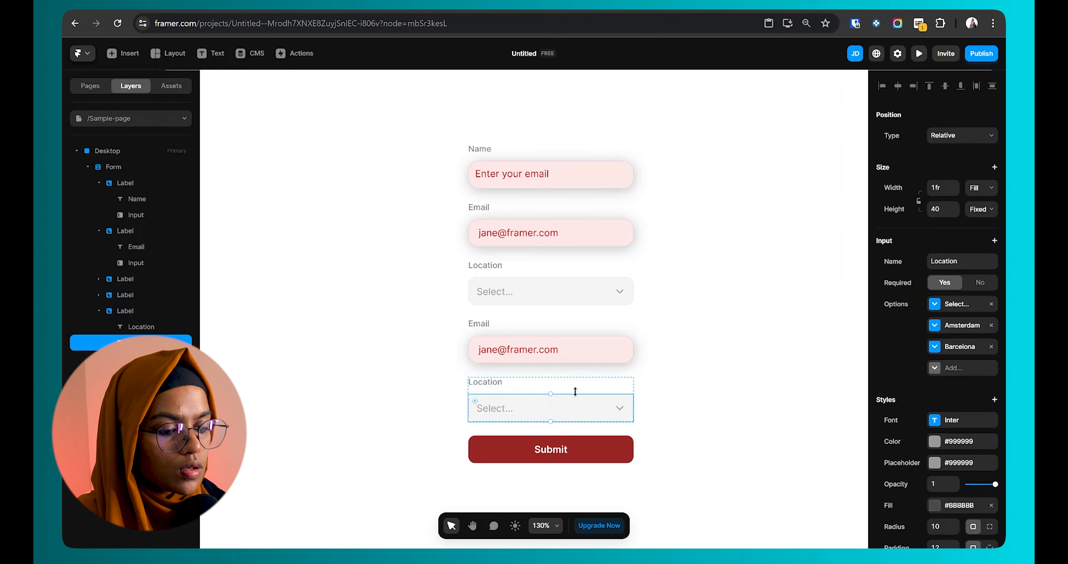
click(920, 54)
scroll(493, 468, down, 3)
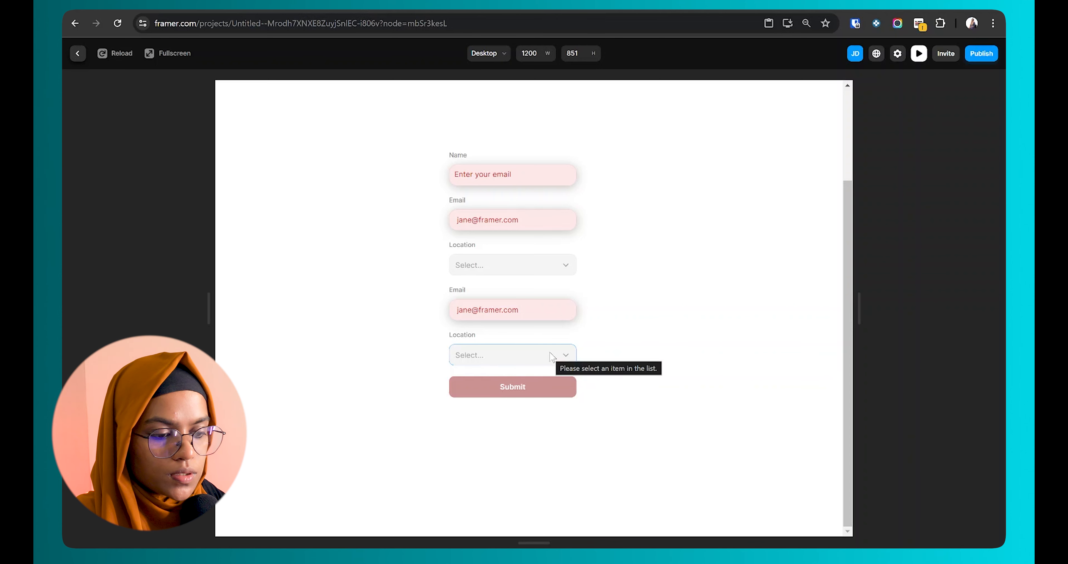
click(559, 354)
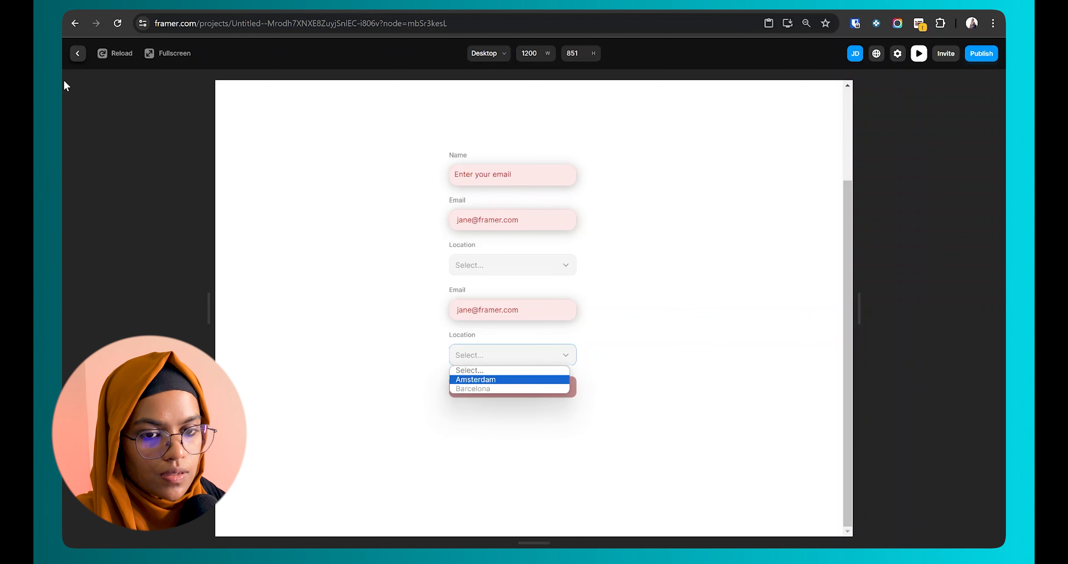
click(77, 53)
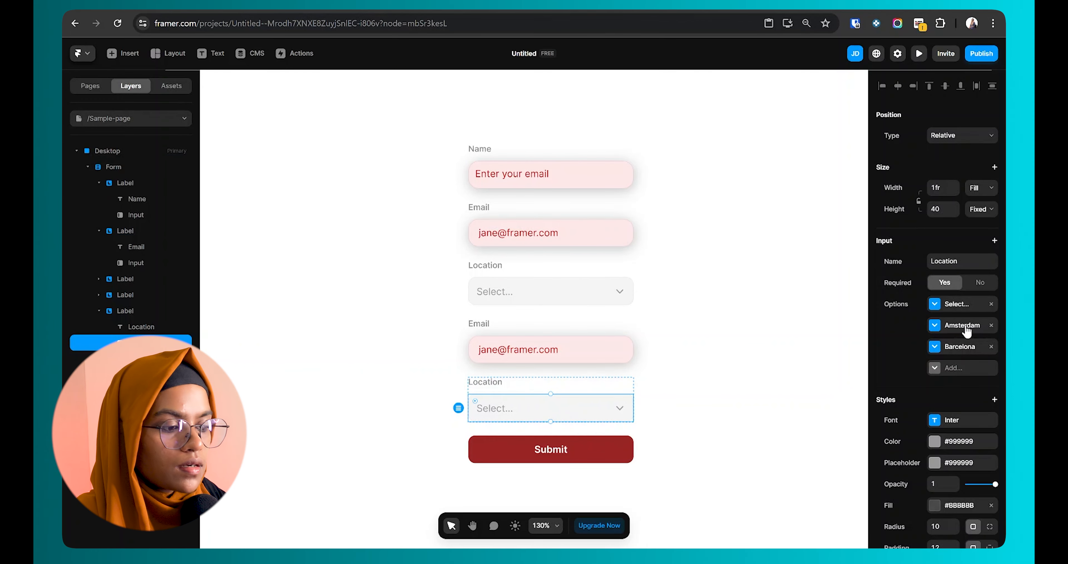
Step: Add a Line-type option and place it between the Amsterdam and Barcelona options
click(967, 327)
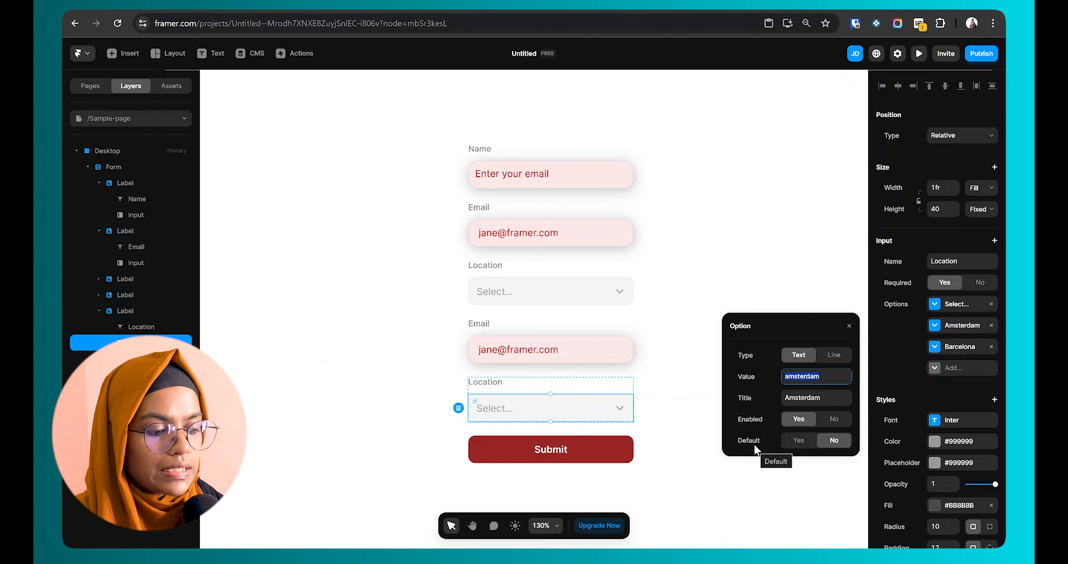
click(954, 352)
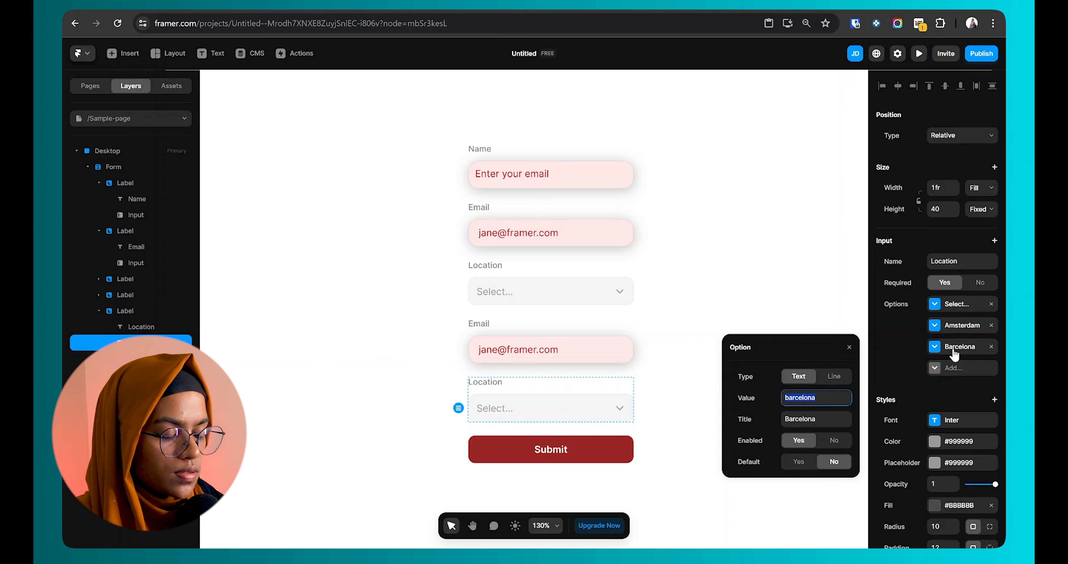
click(955, 368)
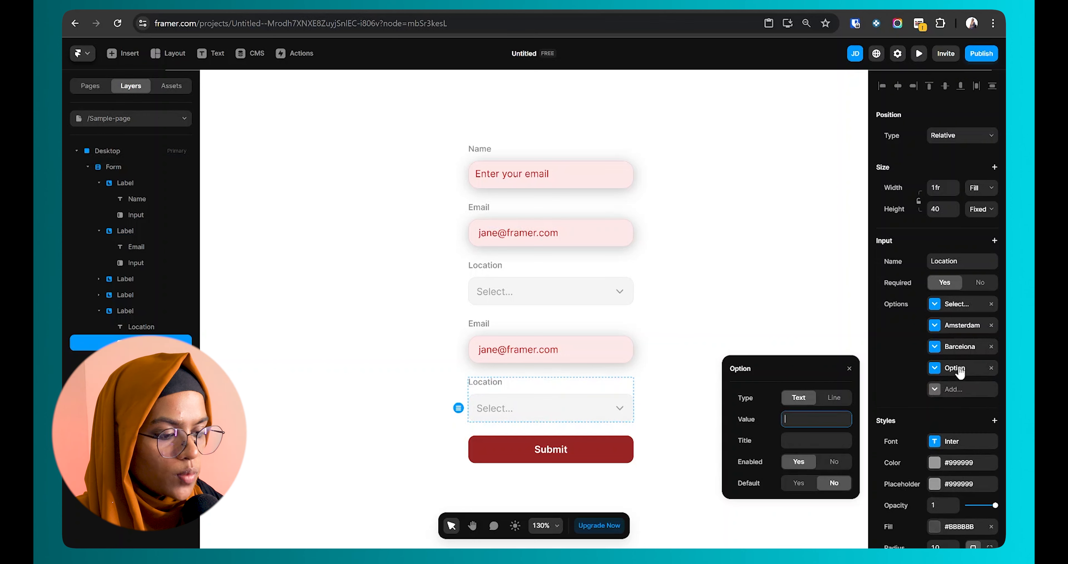
click(834, 397)
drag(966, 369, 966, 346)
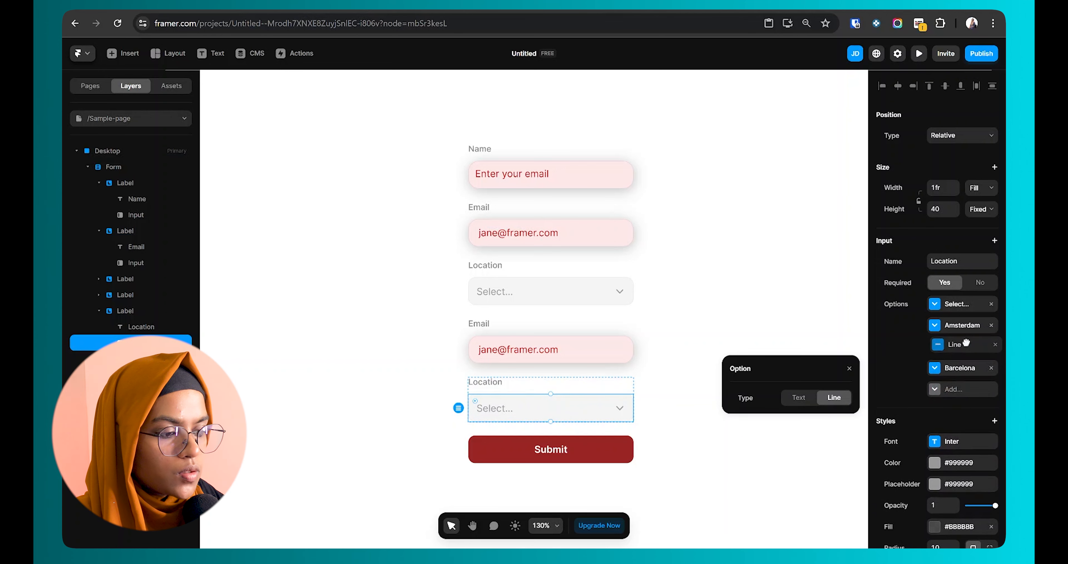
Step: After a quick preview, colour the lower Location dropdown's arrow icon dark red
click(919, 53)
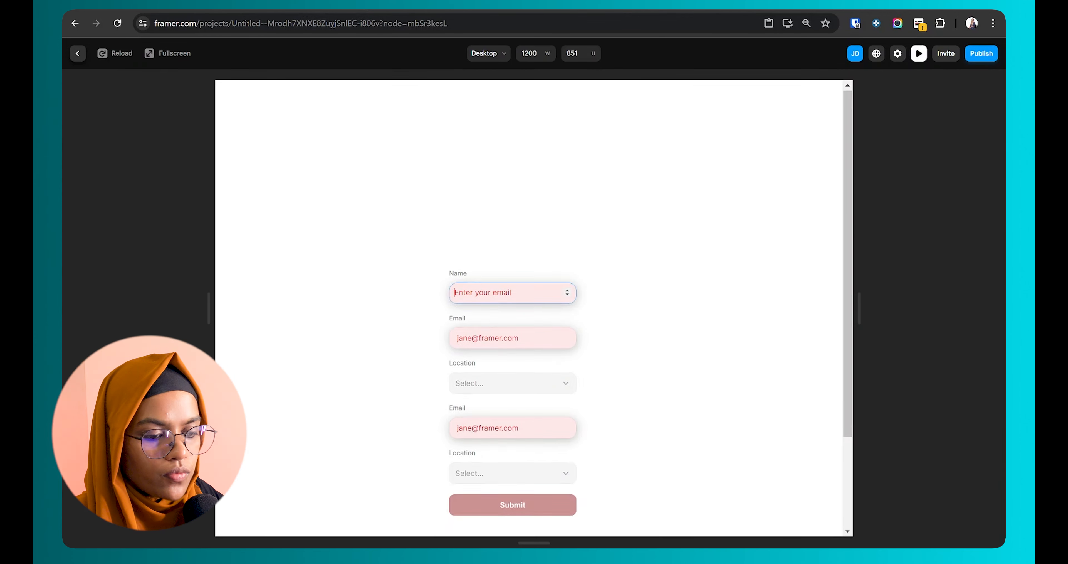
key(Escape)
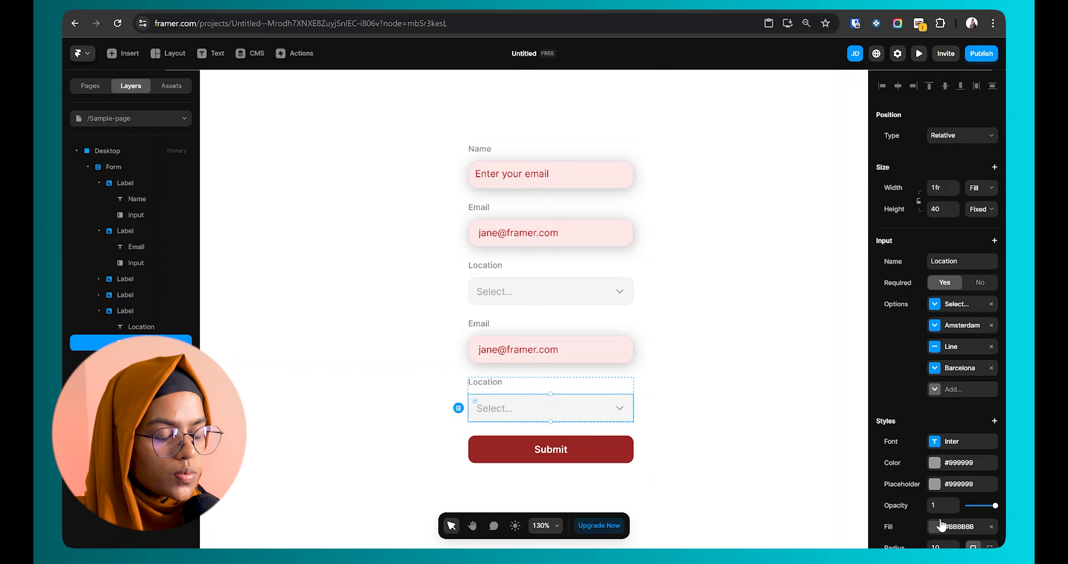
scroll(908, 439, down, 4)
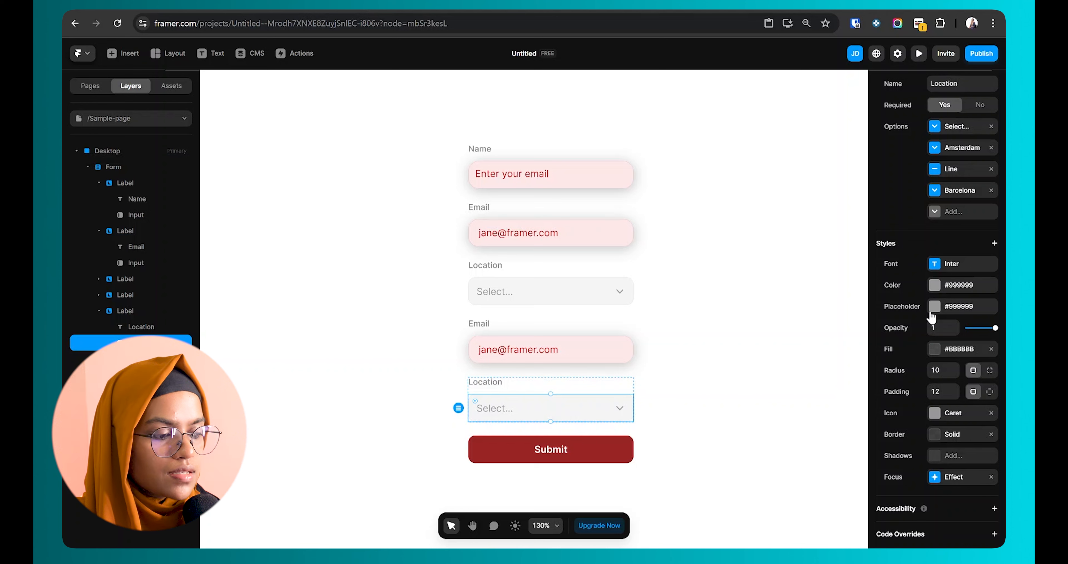
click(938, 417)
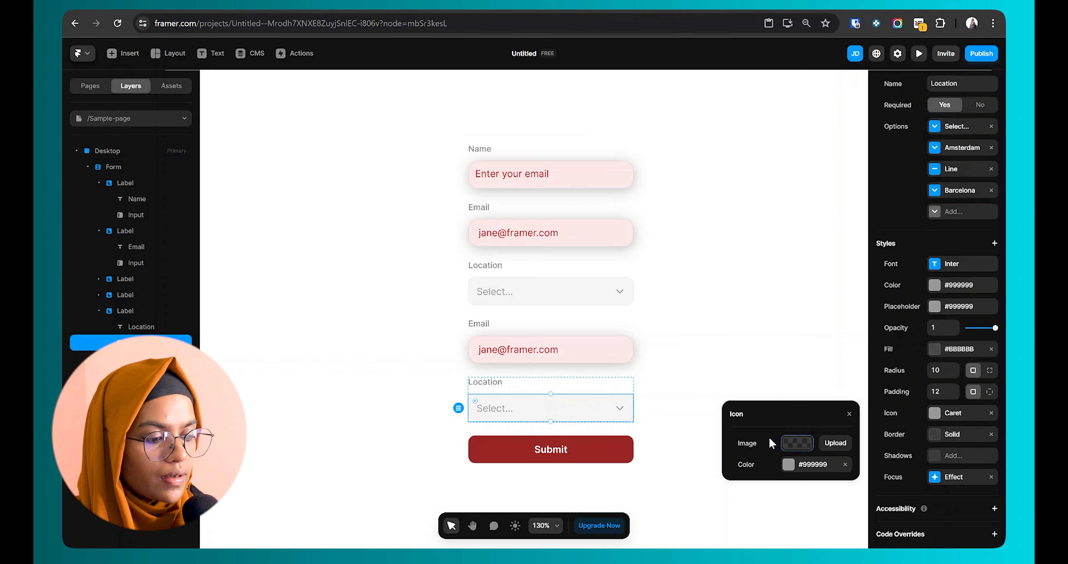
click(792, 465)
drag(790, 413, 847, 375)
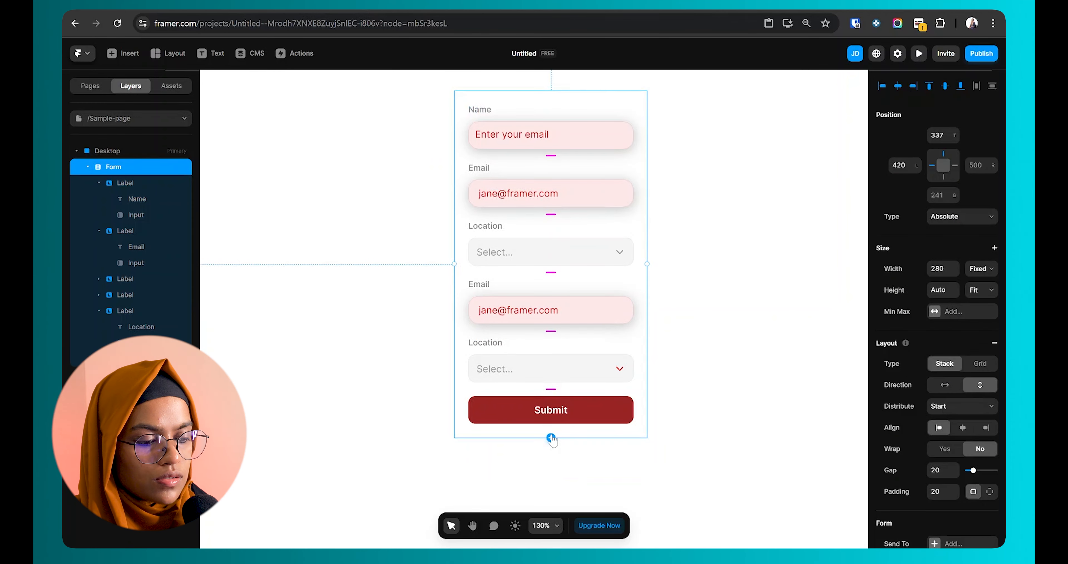
Step: Add a three-option Radio group, uncheck Option 1, check Option 2, and preview
click(551, 438)
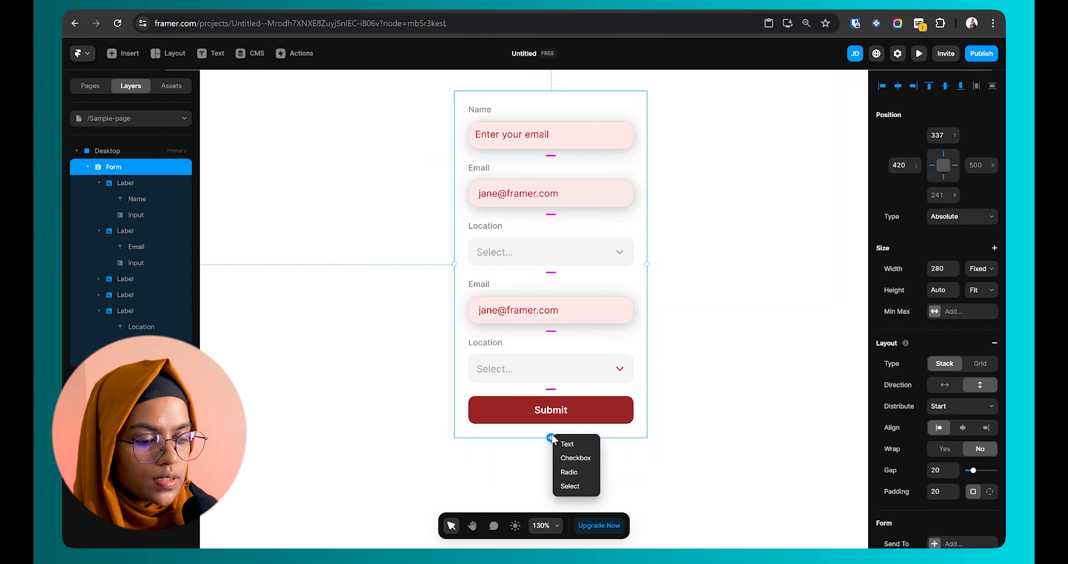
click(579, 476)
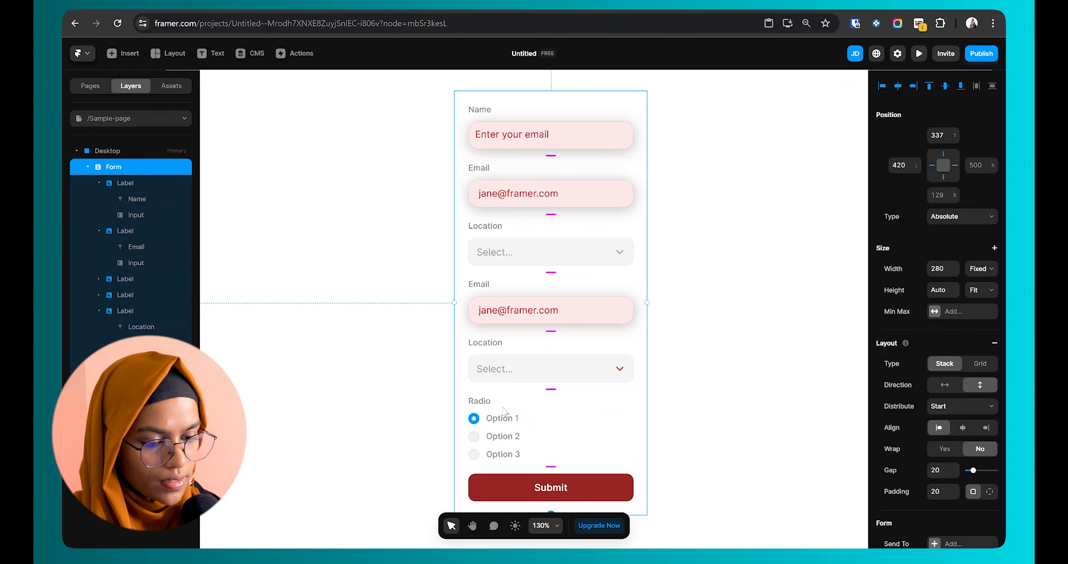
scroll(504, 411, down, 1)
click(475, 378)
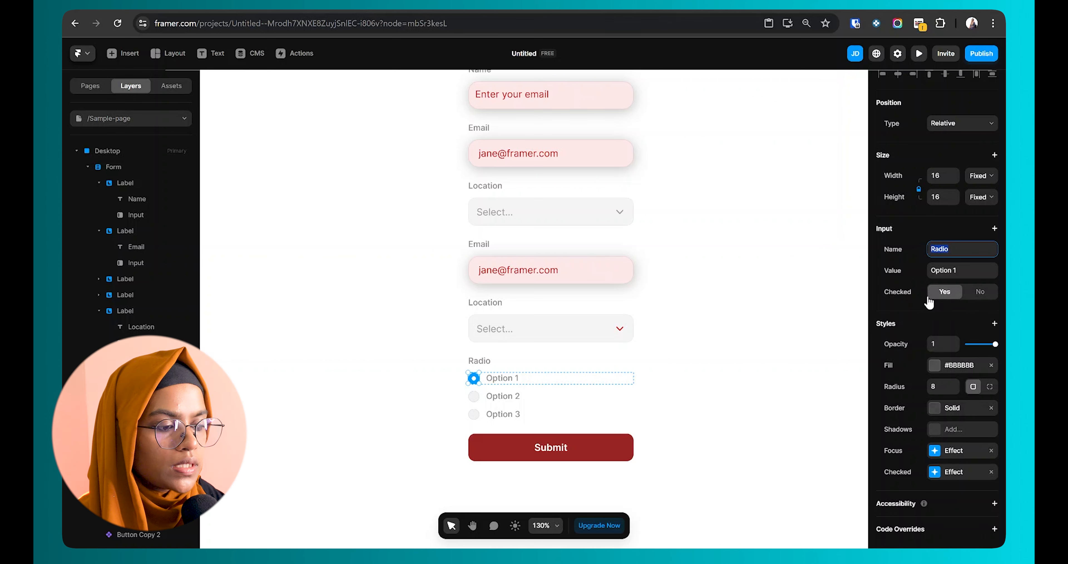
click(974, 300)
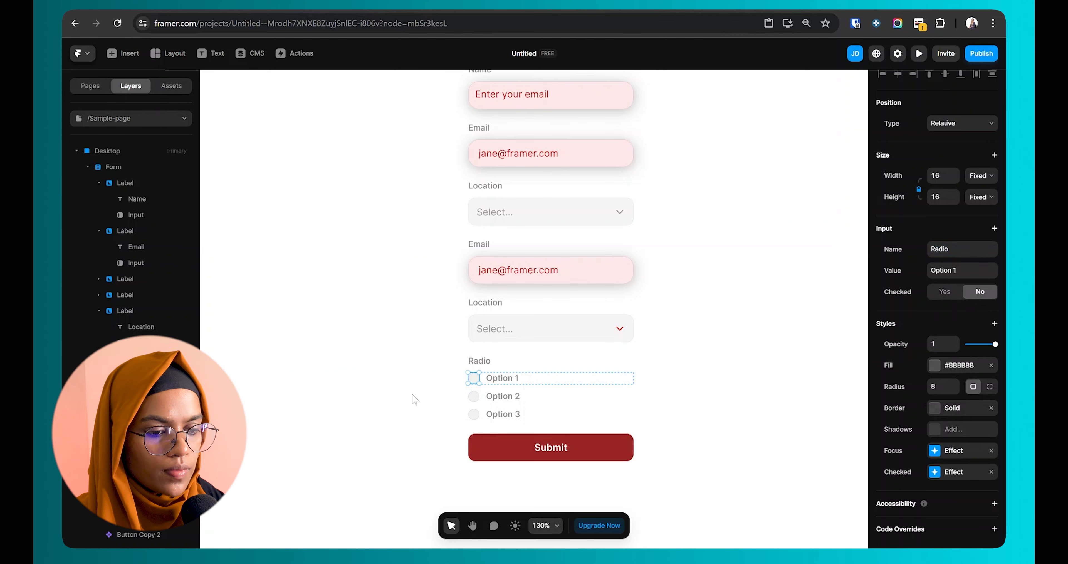
click(475, 396)
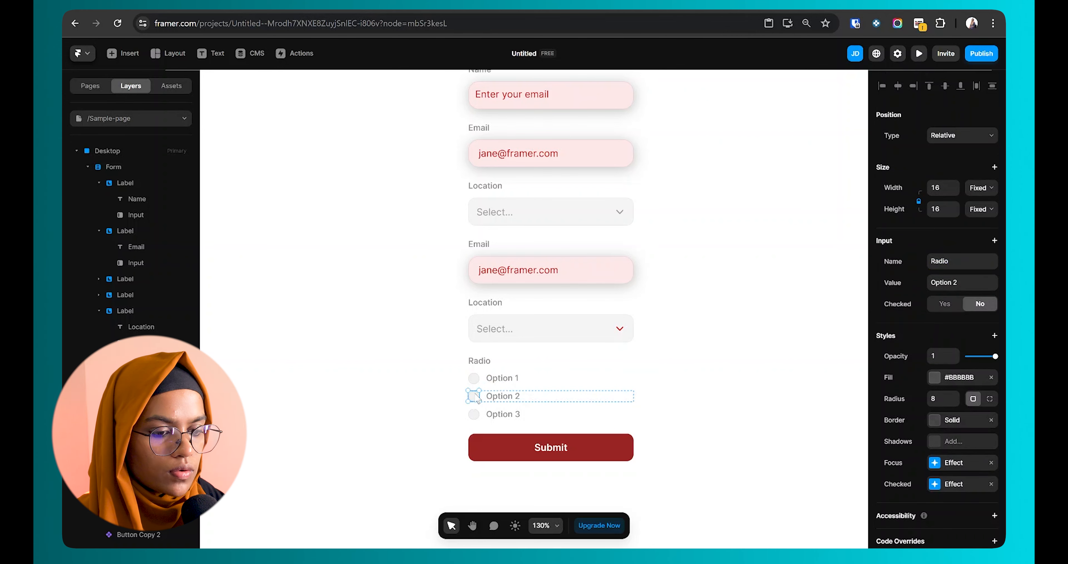
click(942, 306)
key(ctrl+p)
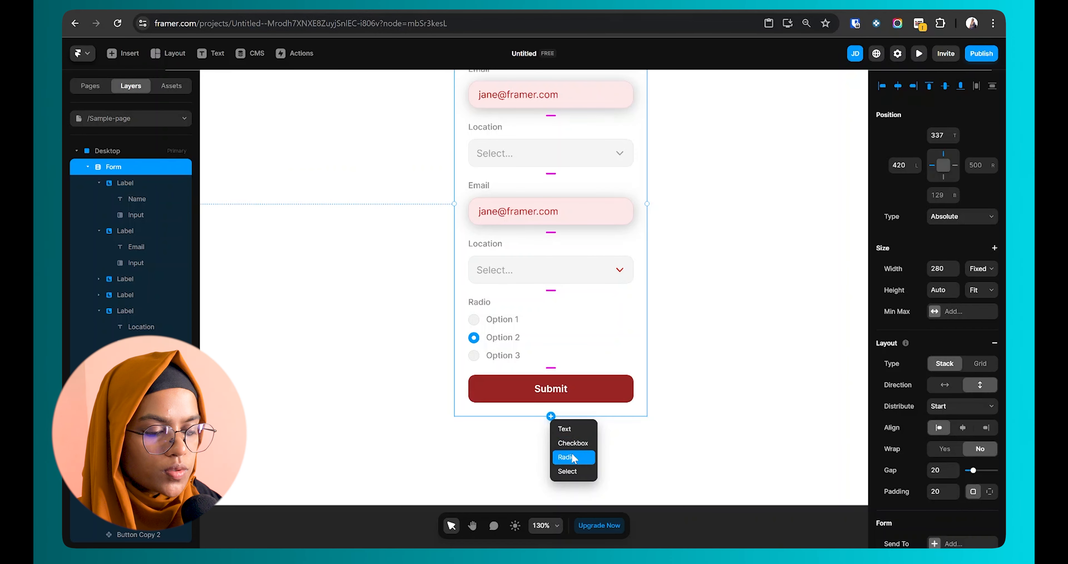
Step: Add a 'Subscribe to Newsletter' checkbox field and select it
click(572, 442)
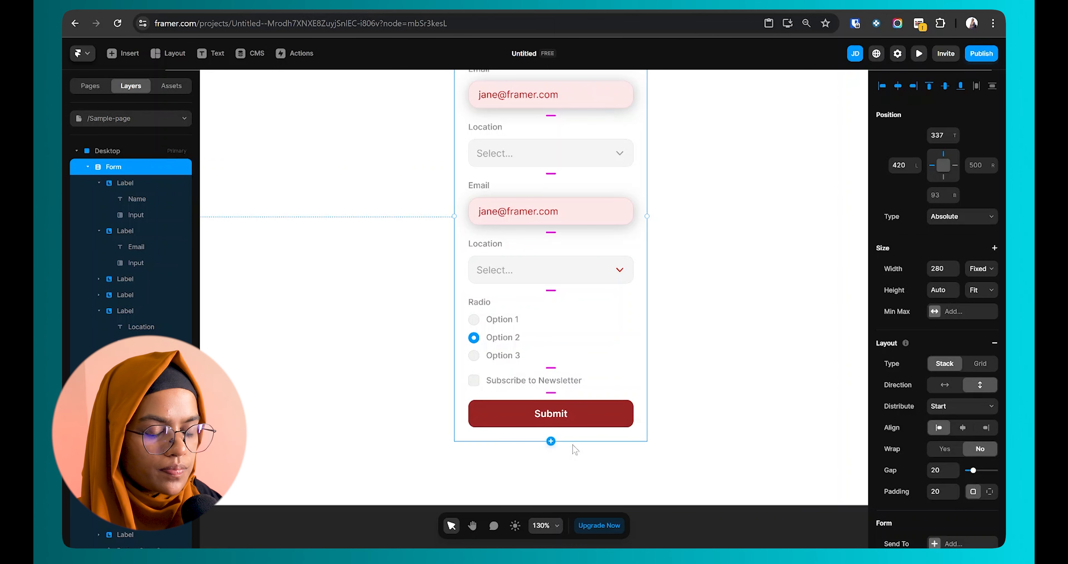
click(518, 384)
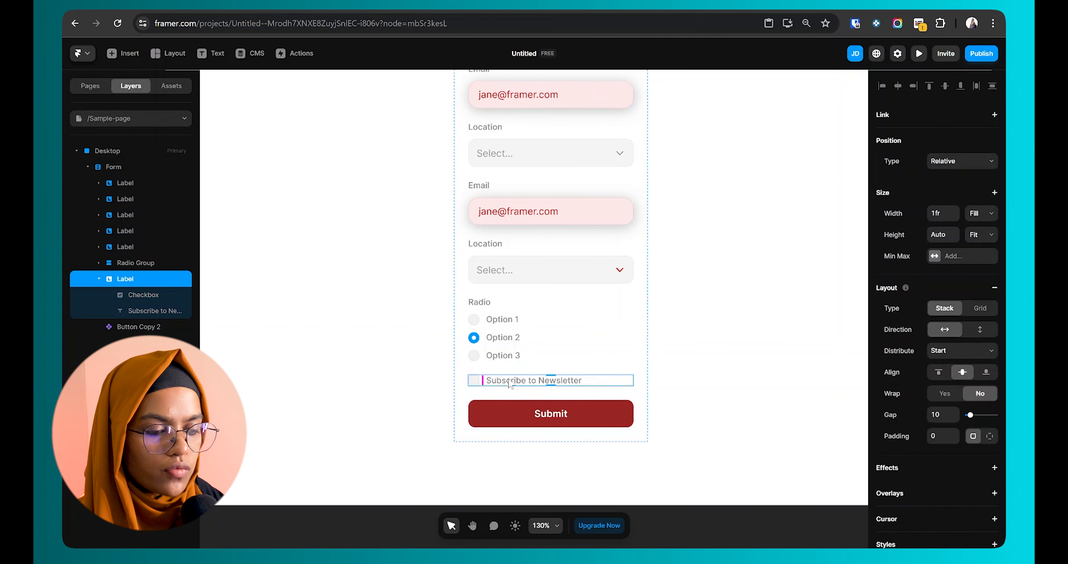
click(420, 399)
click(479, 385)
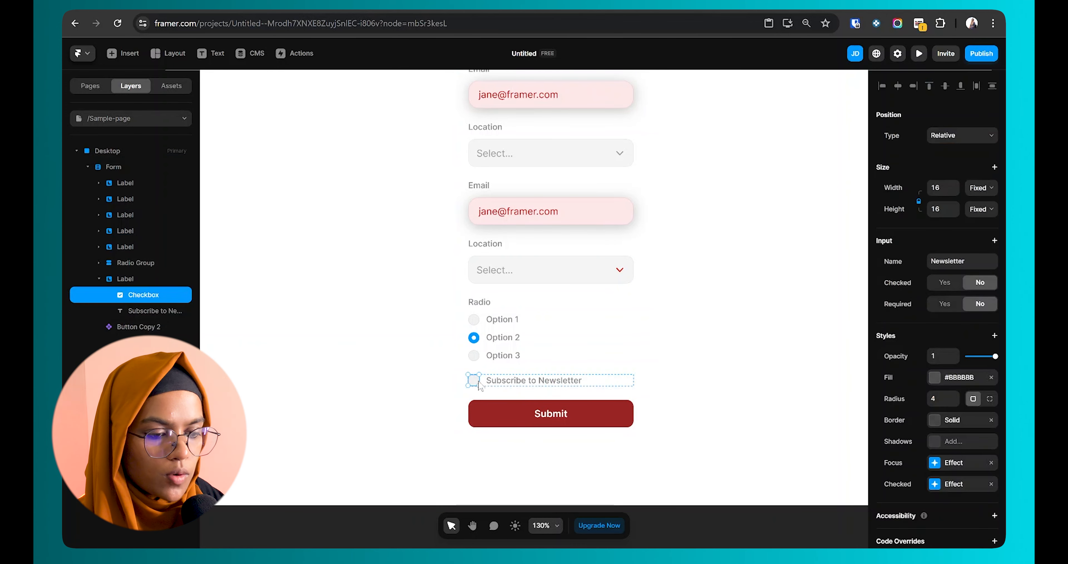
click(501, 388)
scroll(468, 380, up, 3)
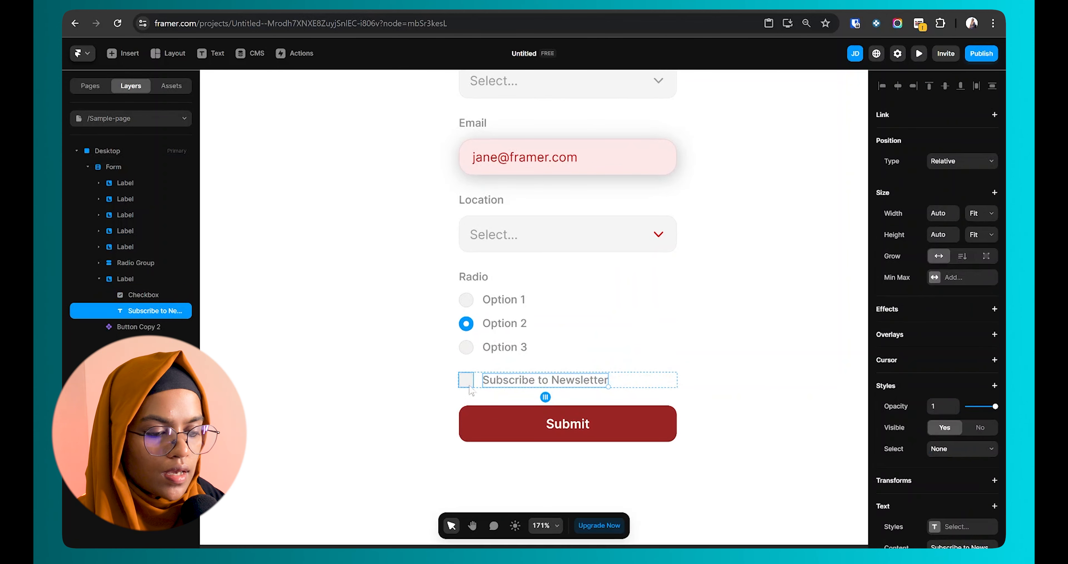
click(467, 381)
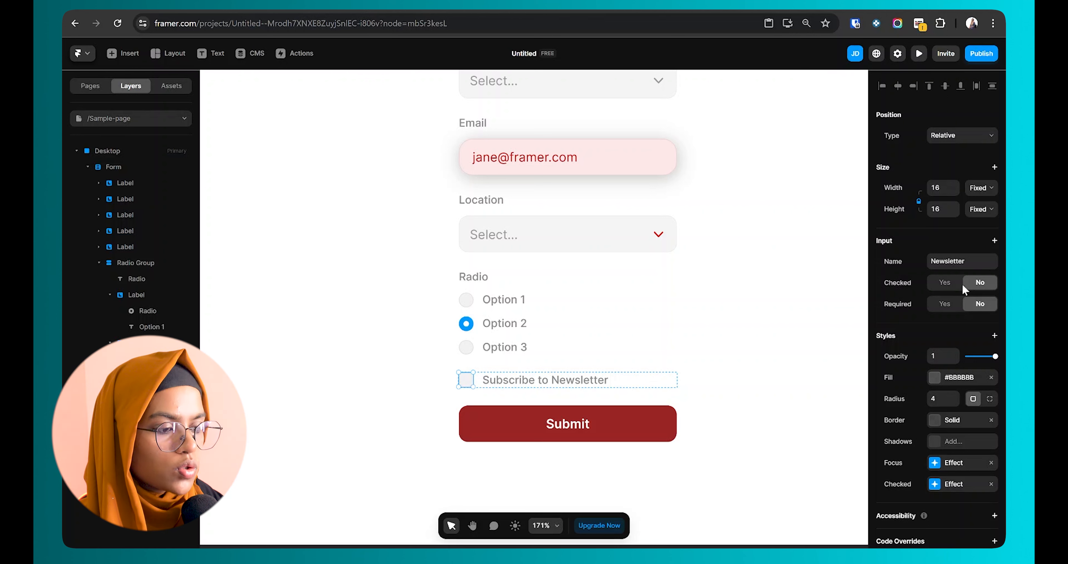
Step: Leave Checked and Required off, add Auto Focus set to Yes, and preview the form
click(952, 287)
click(981, 288)
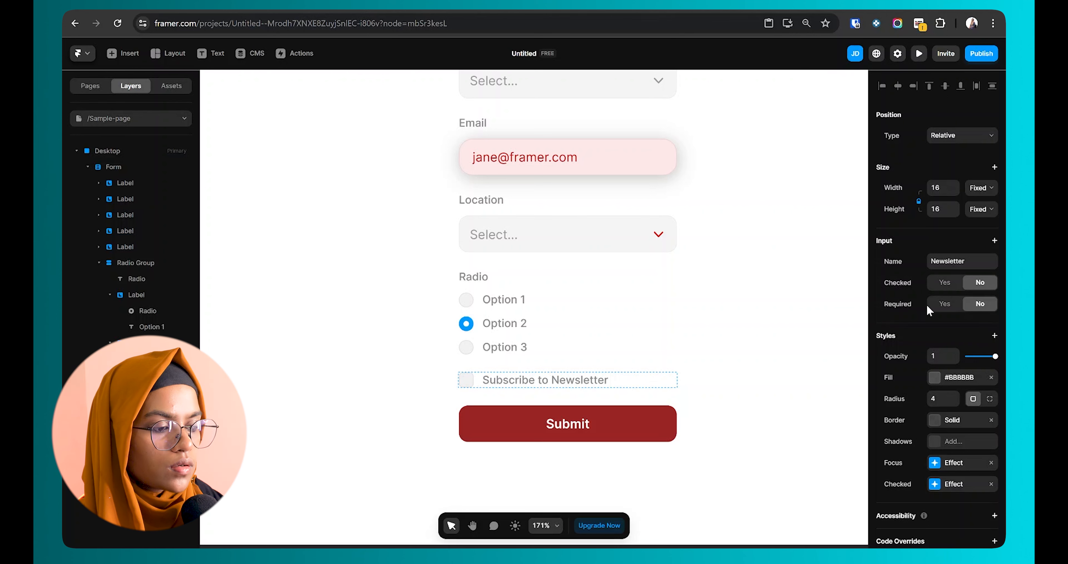
click(947, 307)
click(974, 306)
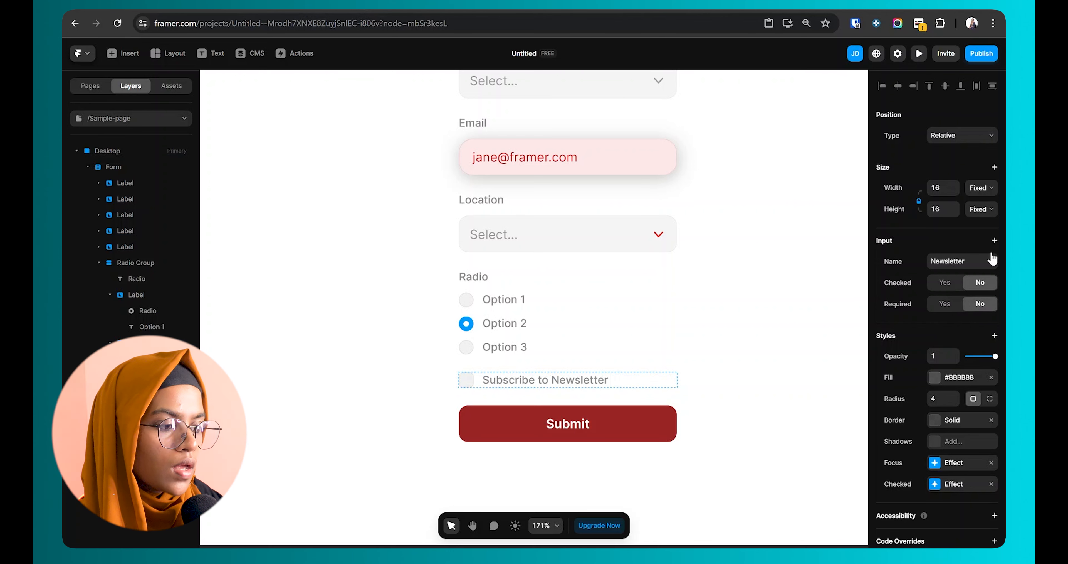
click(995, 242)
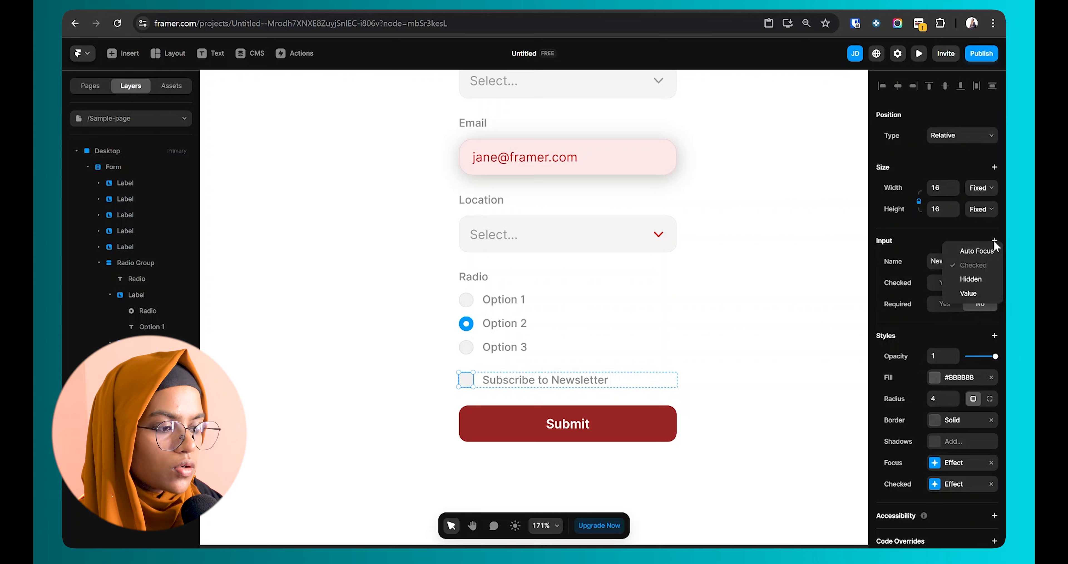
click(968, 252)
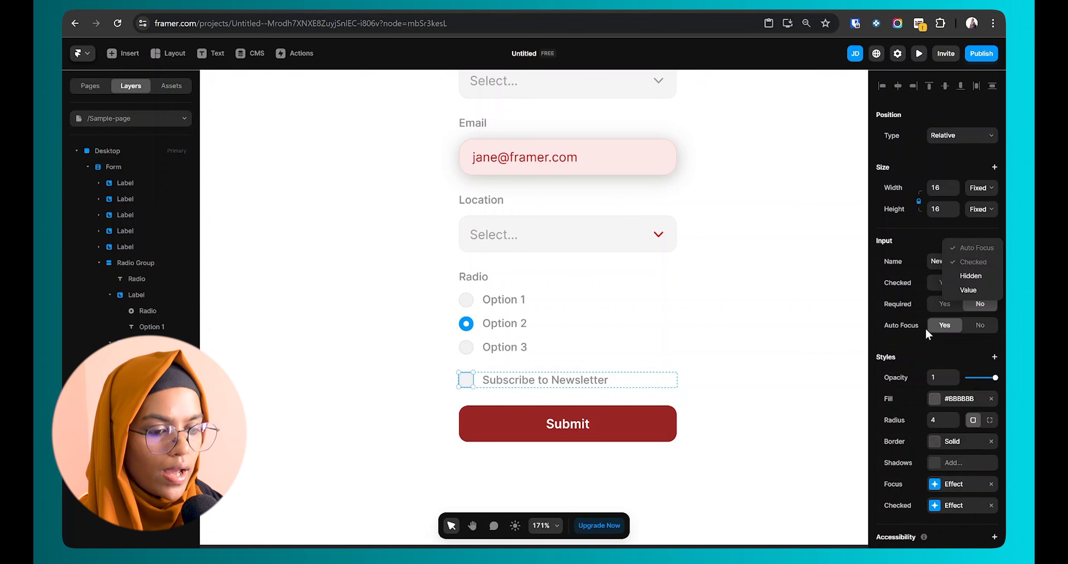
click(784, 364)
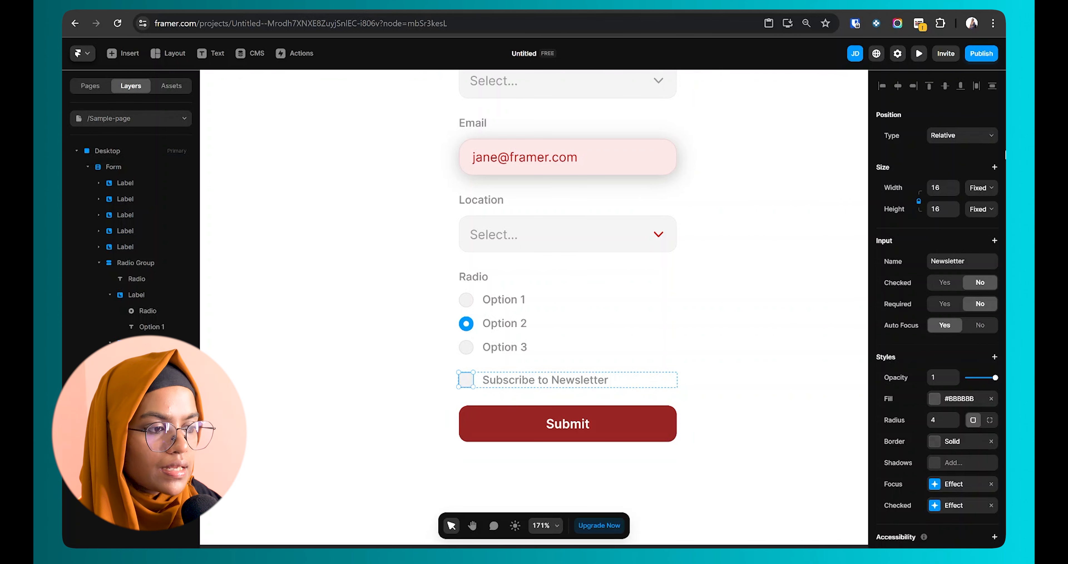
click(919, 53)
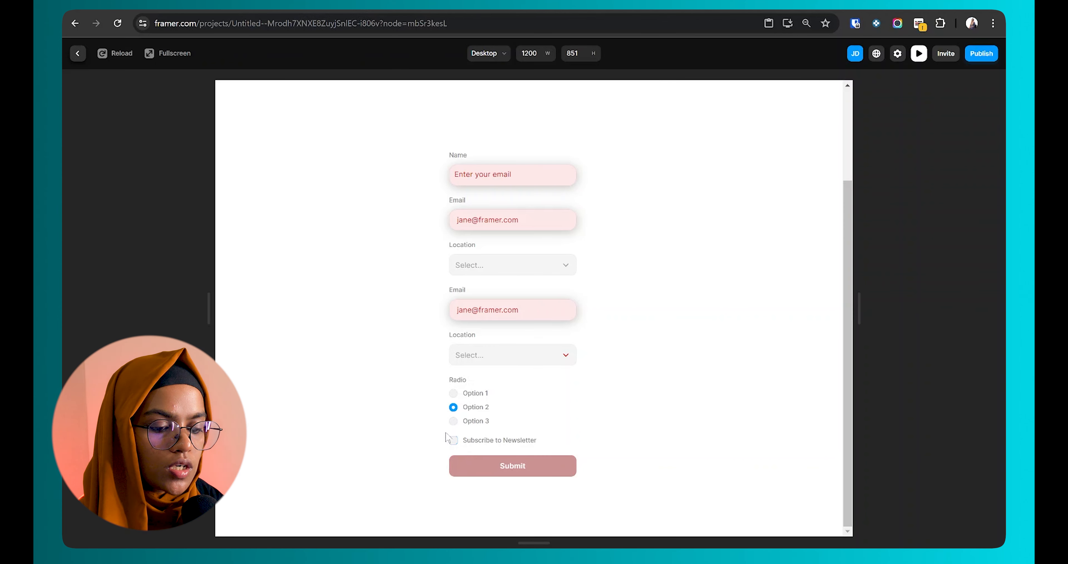
Step: Leave preview and draw a 725×799 frame over the Desktop centre with opaque white fill
click(77, 53)
click(995, 240)
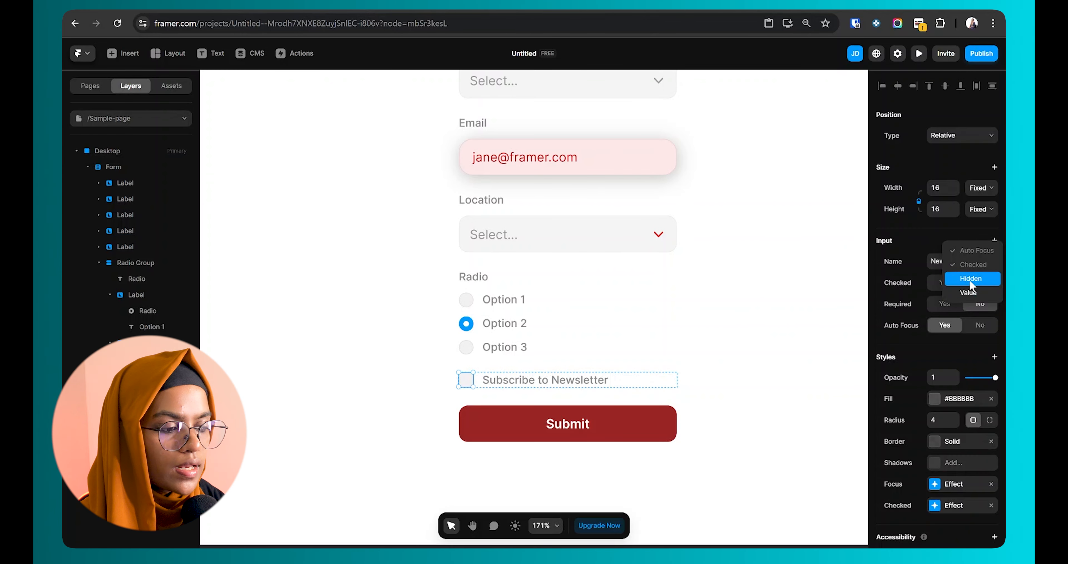
key(Escape)
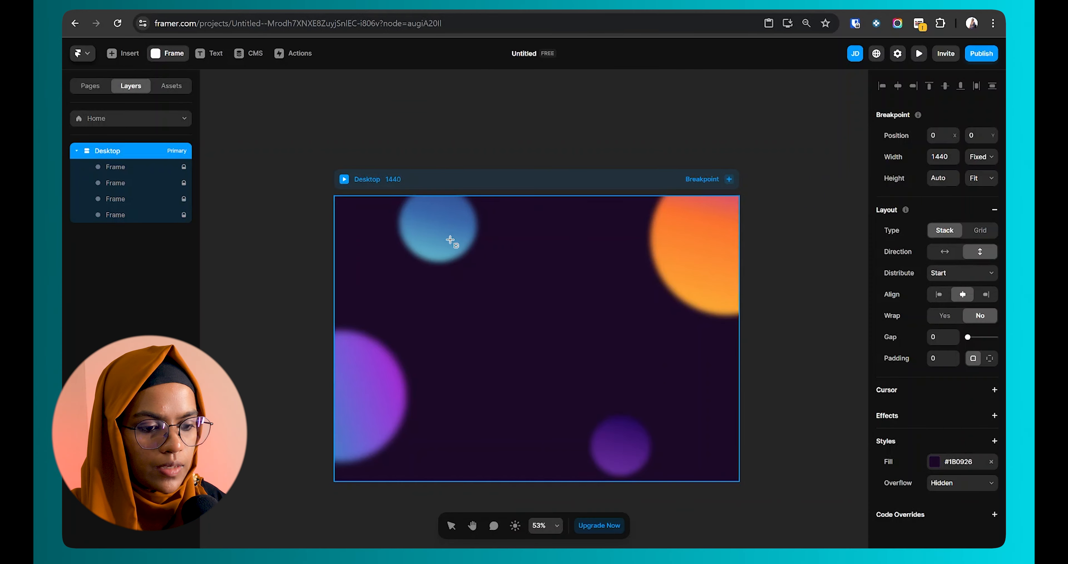
drag(450, 225, 643, 448)
drag(732, 448, 812, 448)
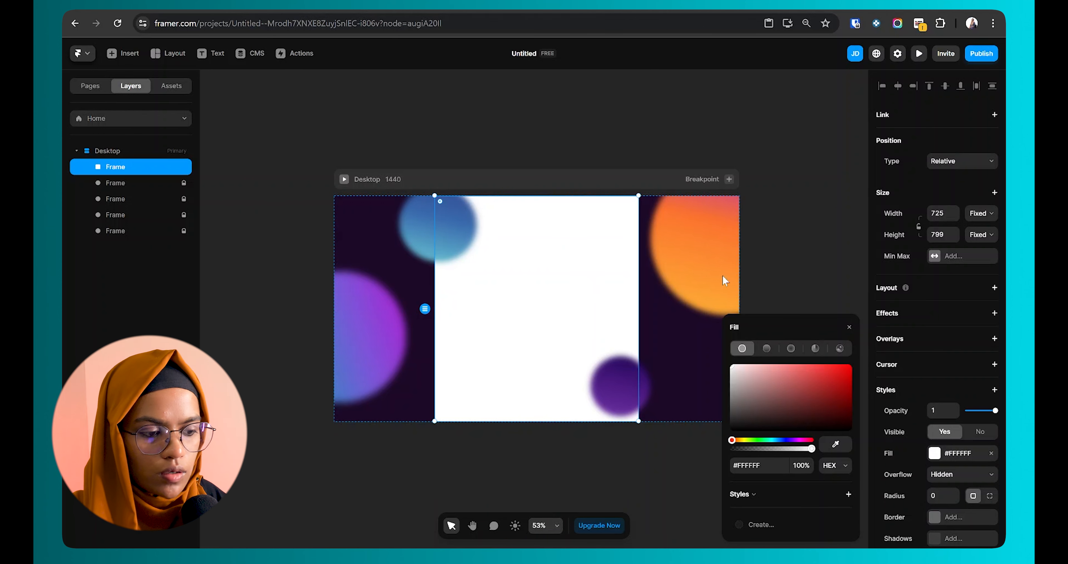
Step: Give the centre frame a background blur of 55 and remove its white fill
click(941, 439)
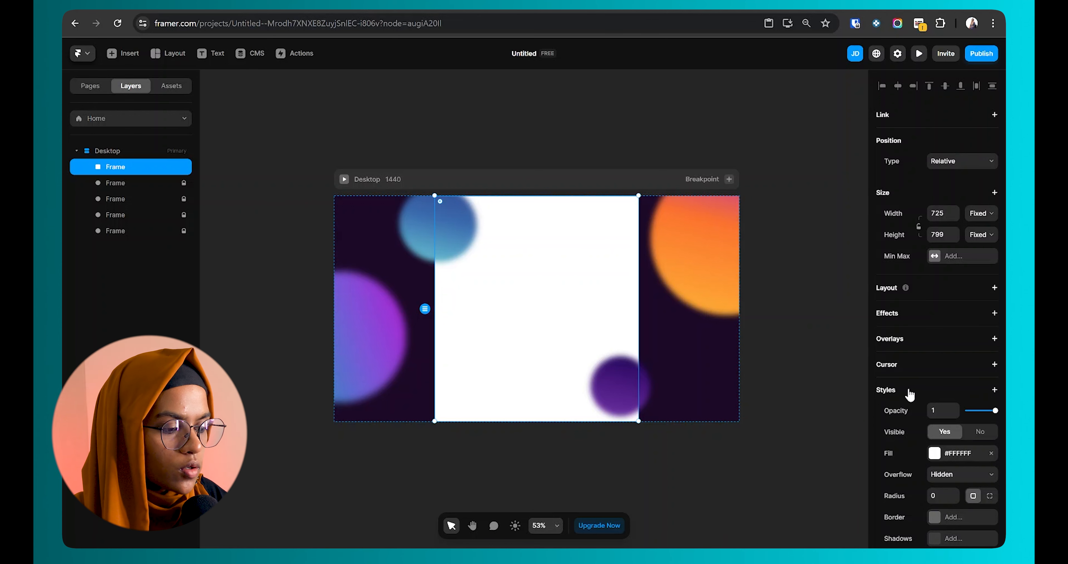
click(981, 395)
mouse_move(975, 419)
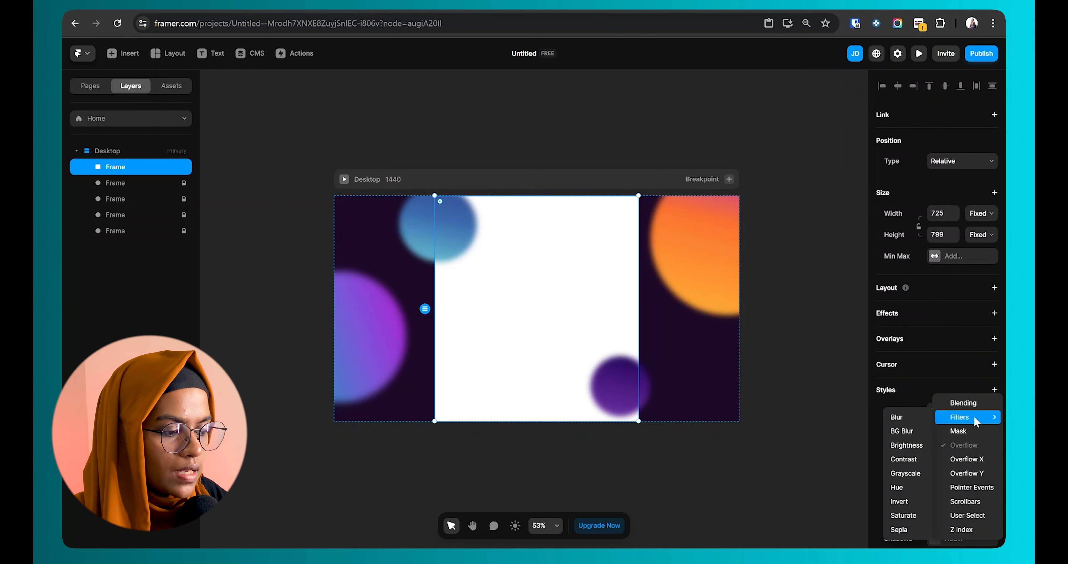
click(916, 431)
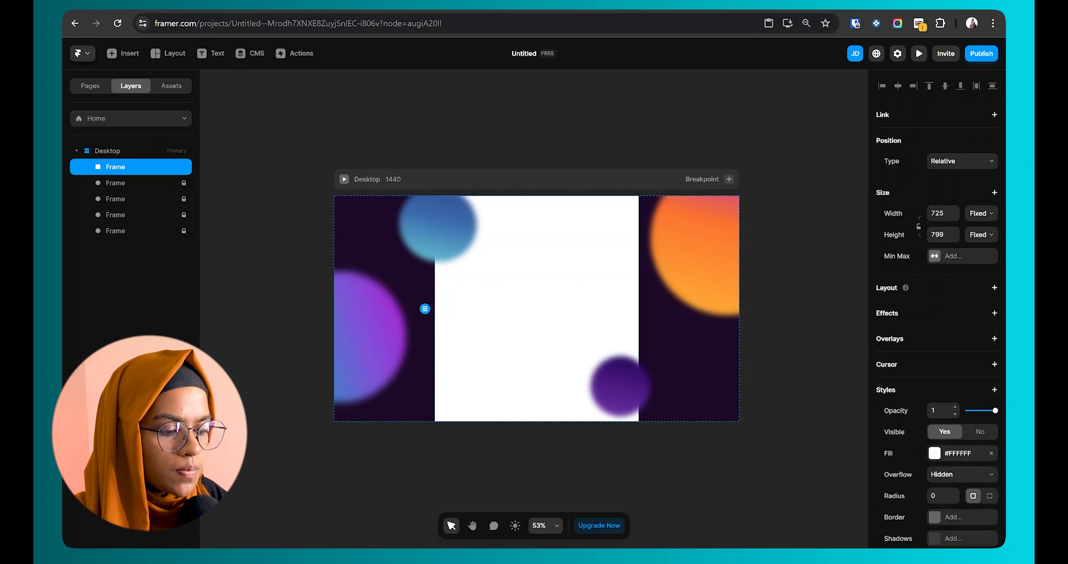
scroll(934, 435, down, 3)
drag(970, 442, 983, 442)
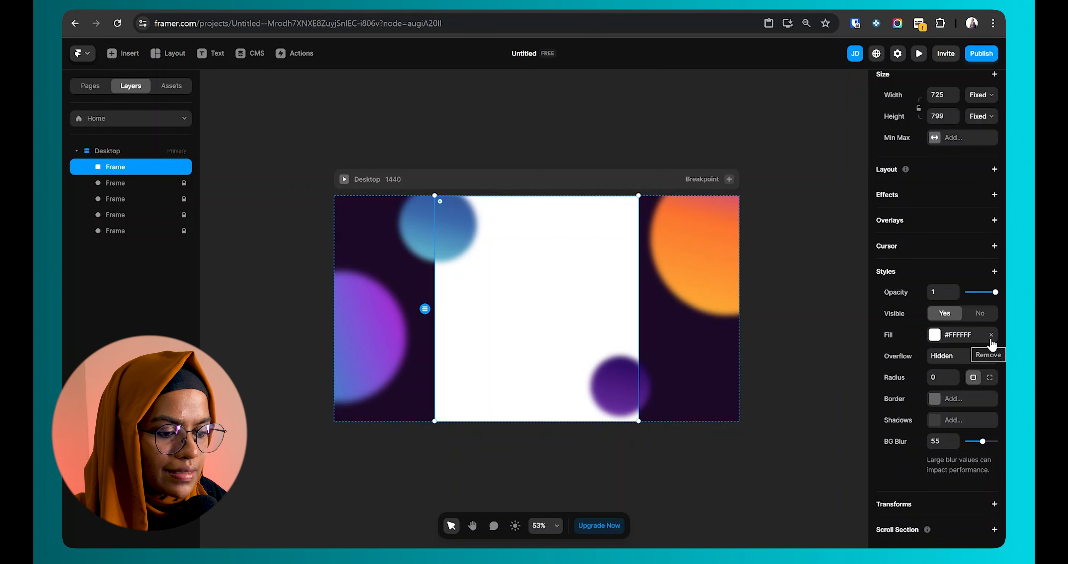
click(991, 335)
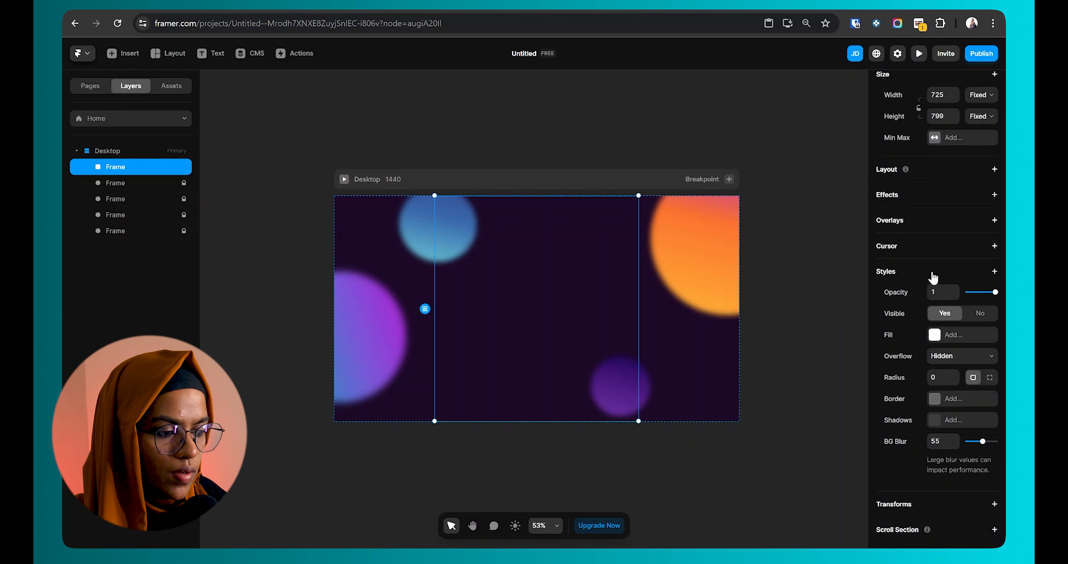
Step: Add Z Index 2, rename the layer 'Form Full Wrap', and set corner radius 20
click(933, 277)
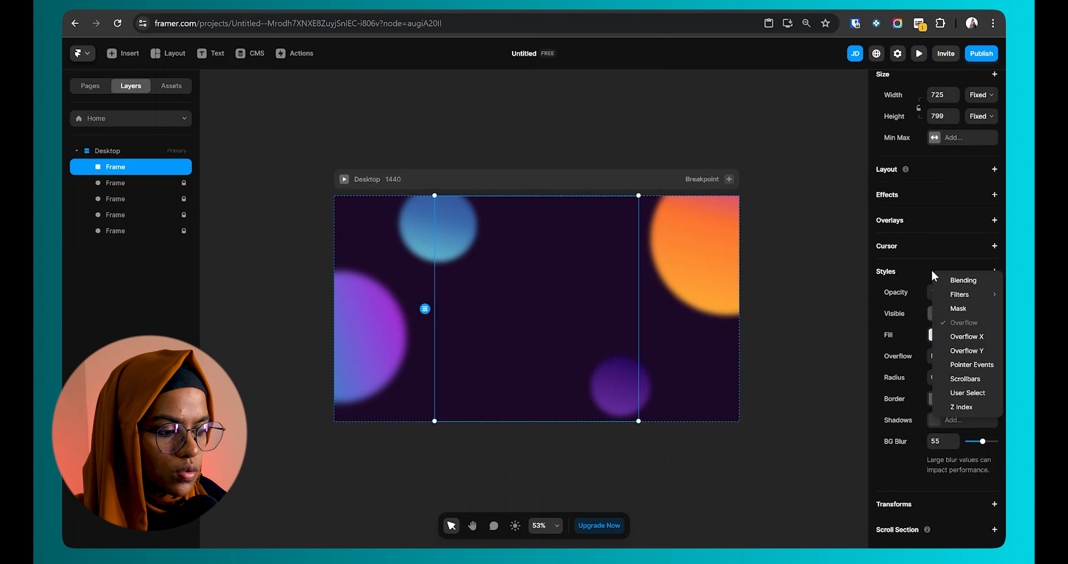
click(953, 407)
scroll(597, 248, up, 2)
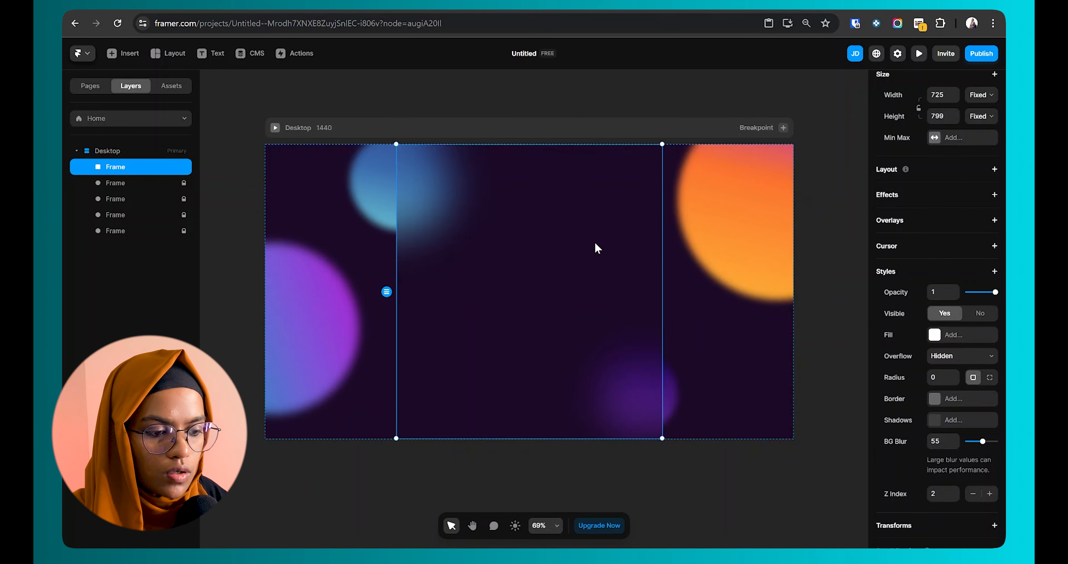
click(744, 337)
click(611, 311)
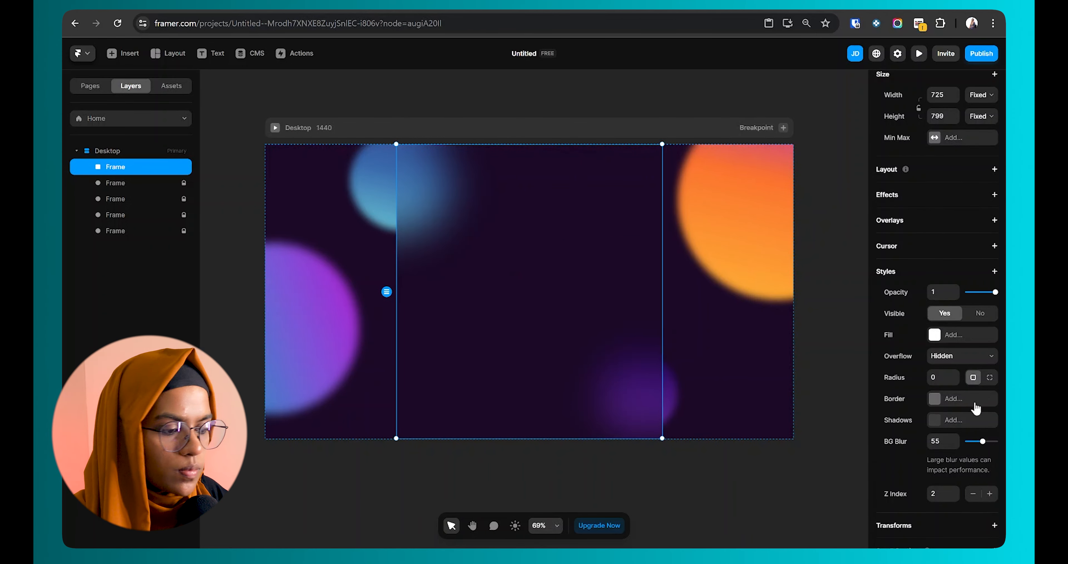
double_click(127, 167)
text(Form Full Wrap)
key(Return)
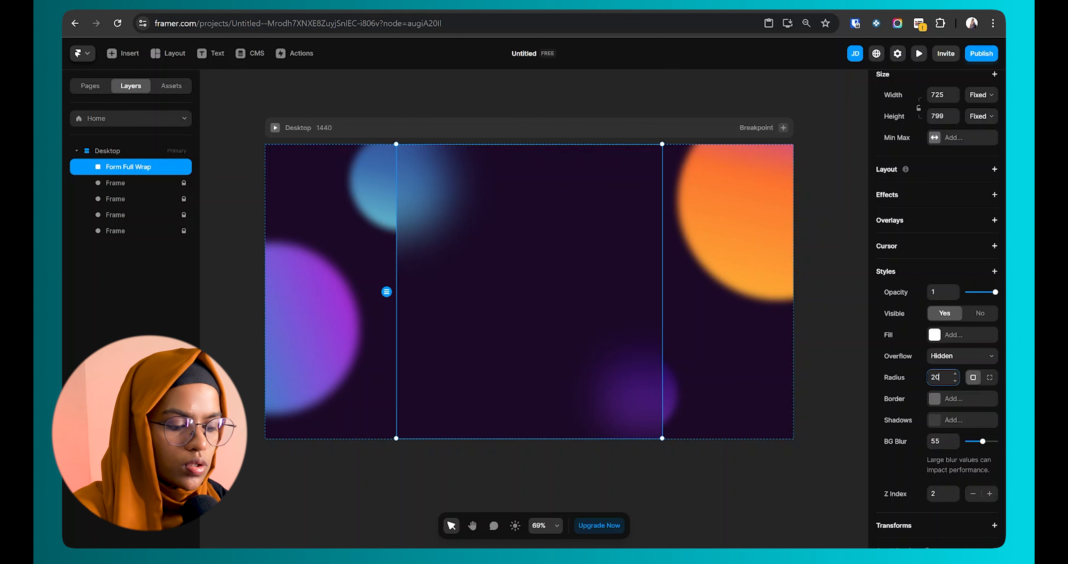
click(651, 503)
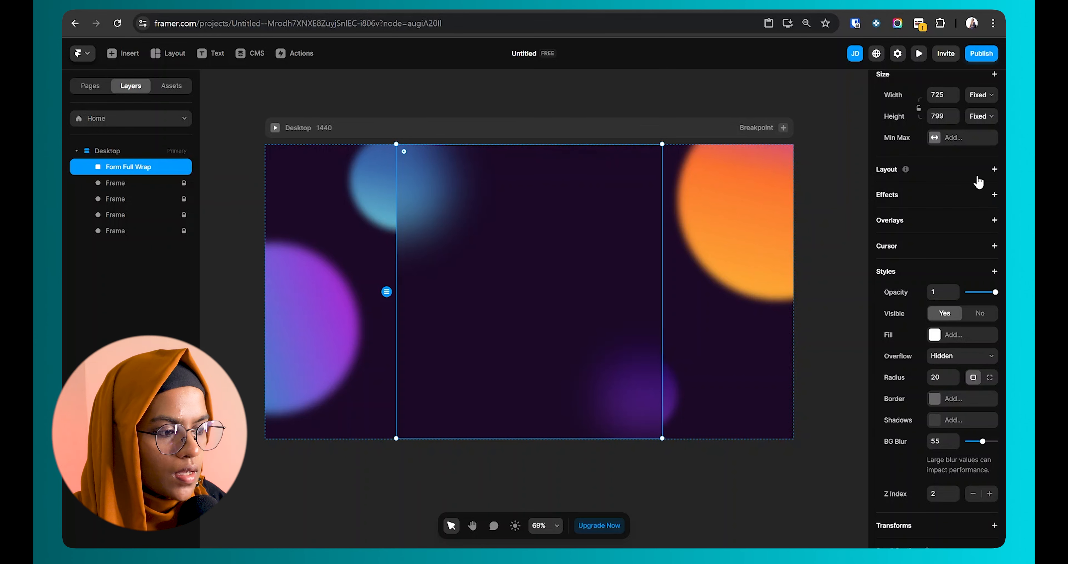
Step: Add a Stack layout, then nest a duplicate named 'Form BG White' set to Absolute position
click(995, 169)
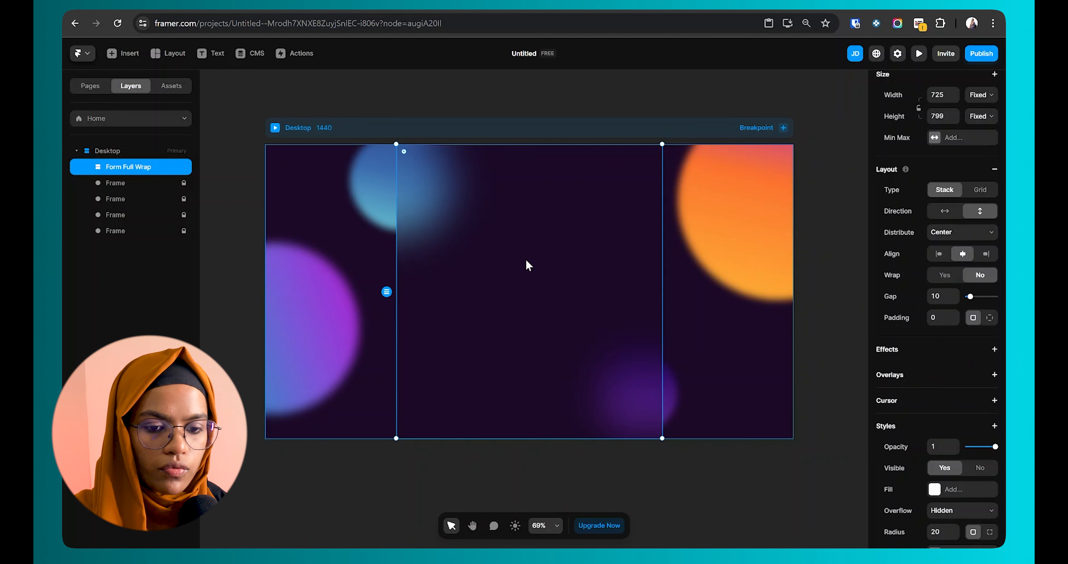
key(ctrl+d)
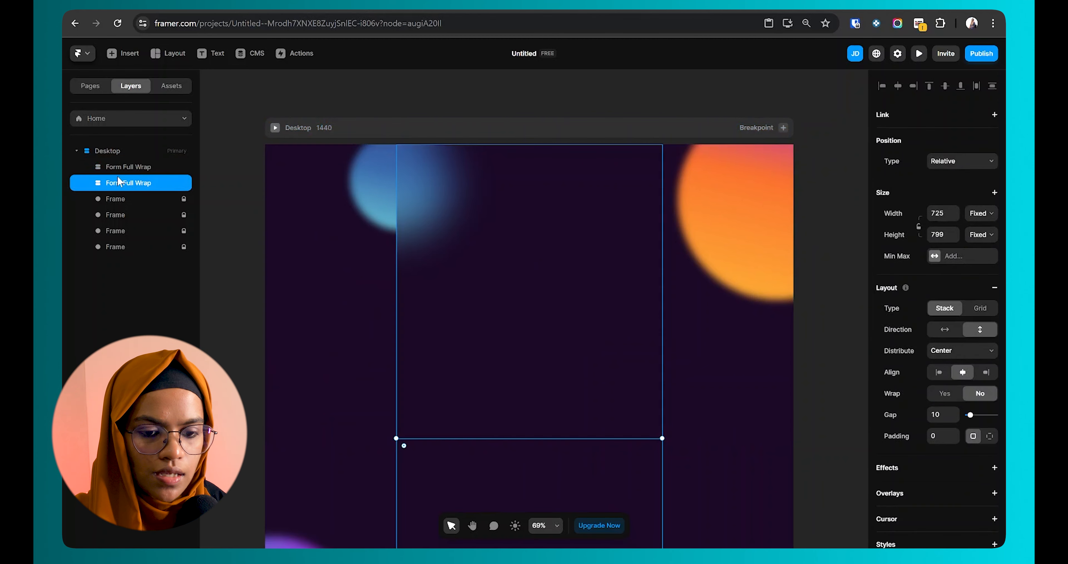
drag(122, 181, 127, 169)
double_click(141, 182)
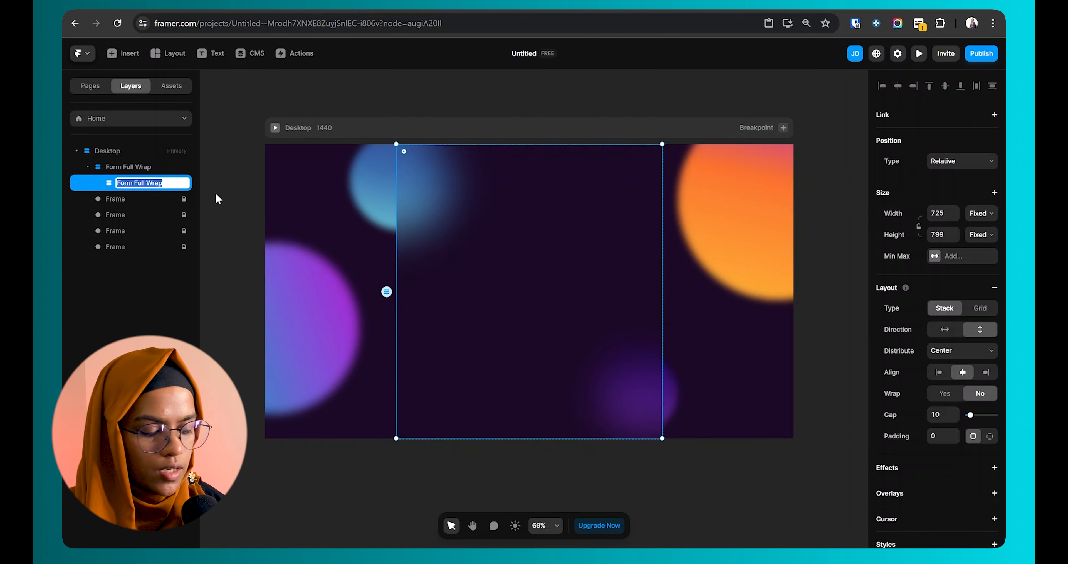
text(Form)
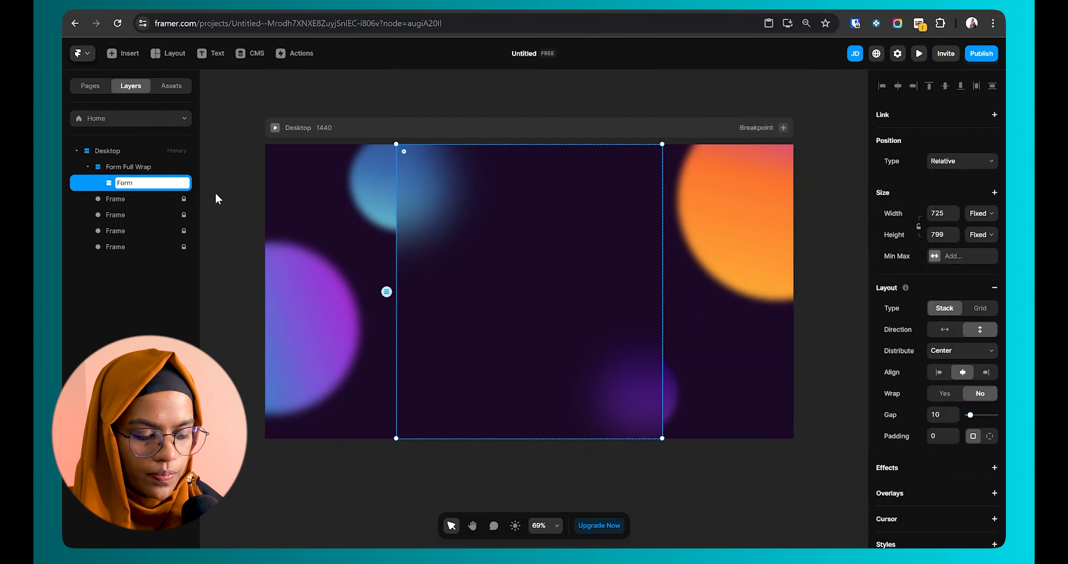
text( BG White)
key(Return)
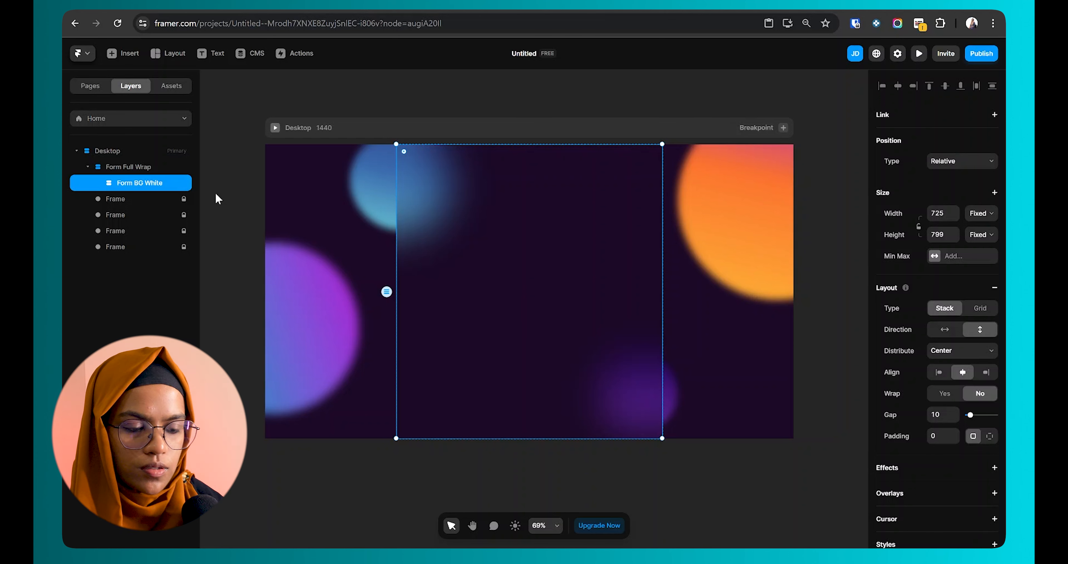
click(954, 161)
Step: Make Form BG White absolutely positioned, remove its Z Index, and give it a white linear-gradient fill
click(950, 169)
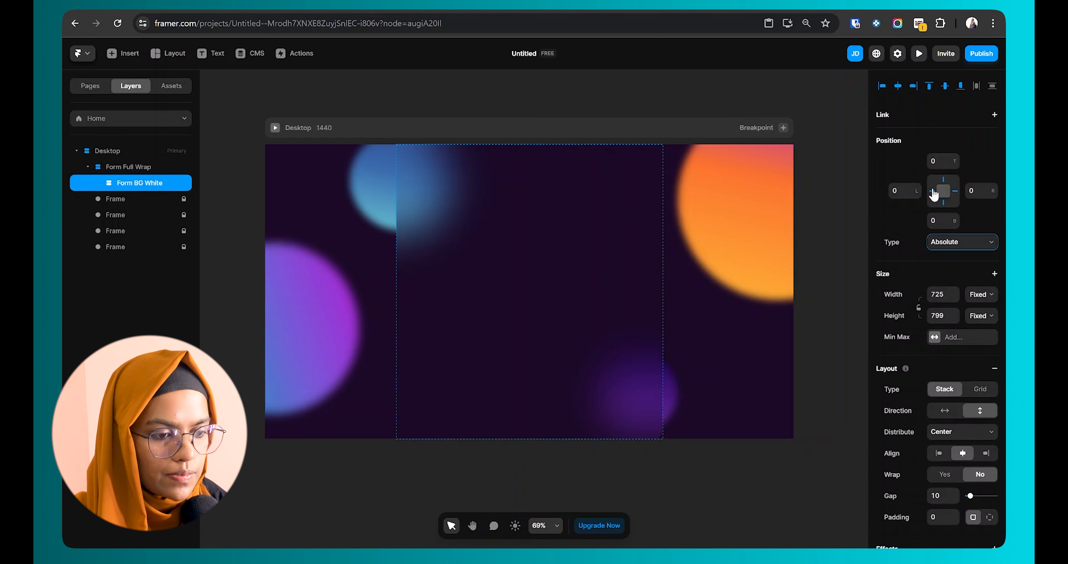
scroll(908, 505, down, 8)
right_click(893, 497)
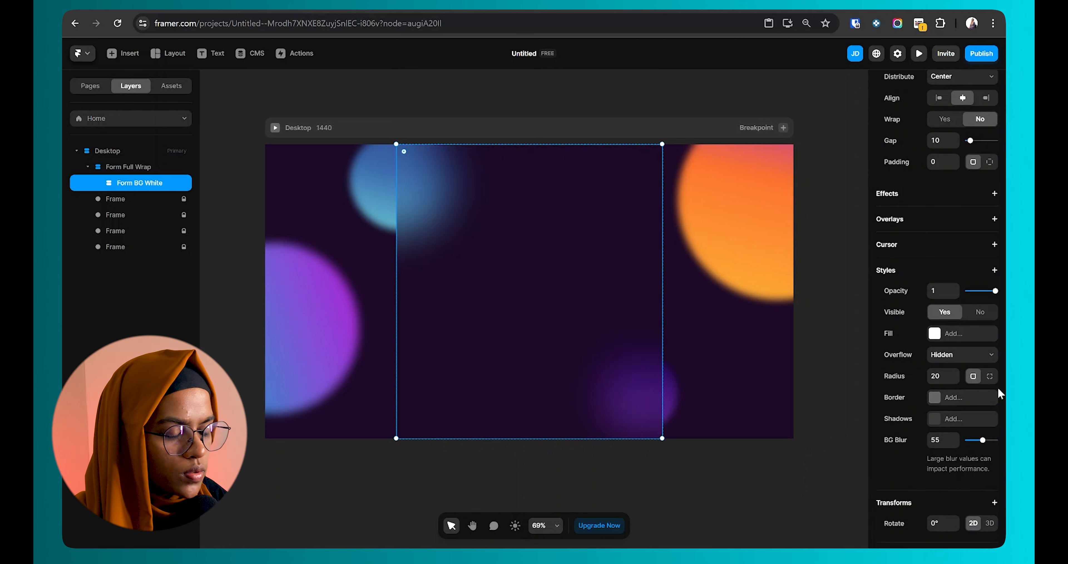
click(936, 337)
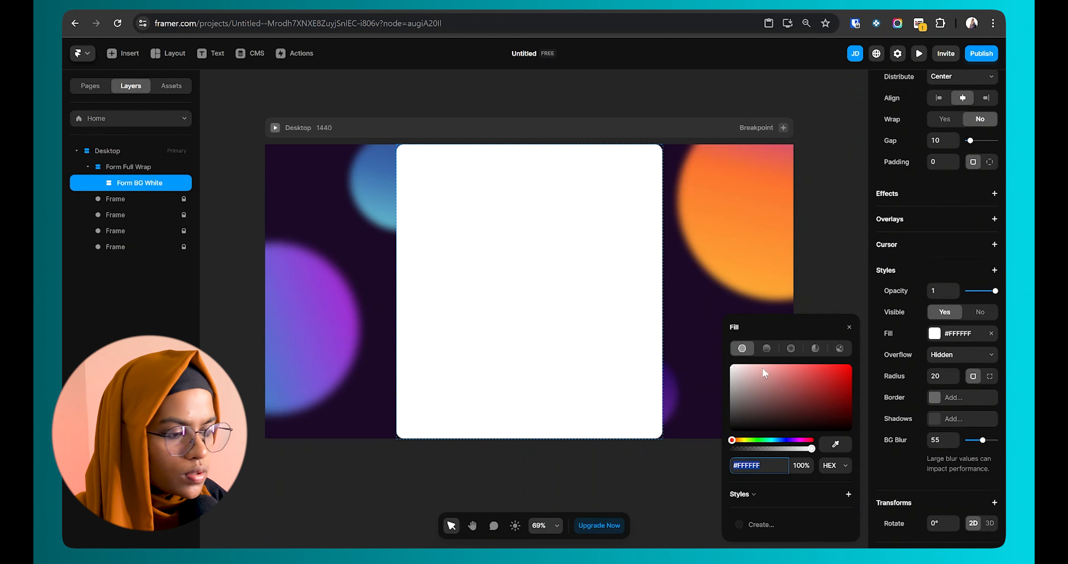
click(767, 349)
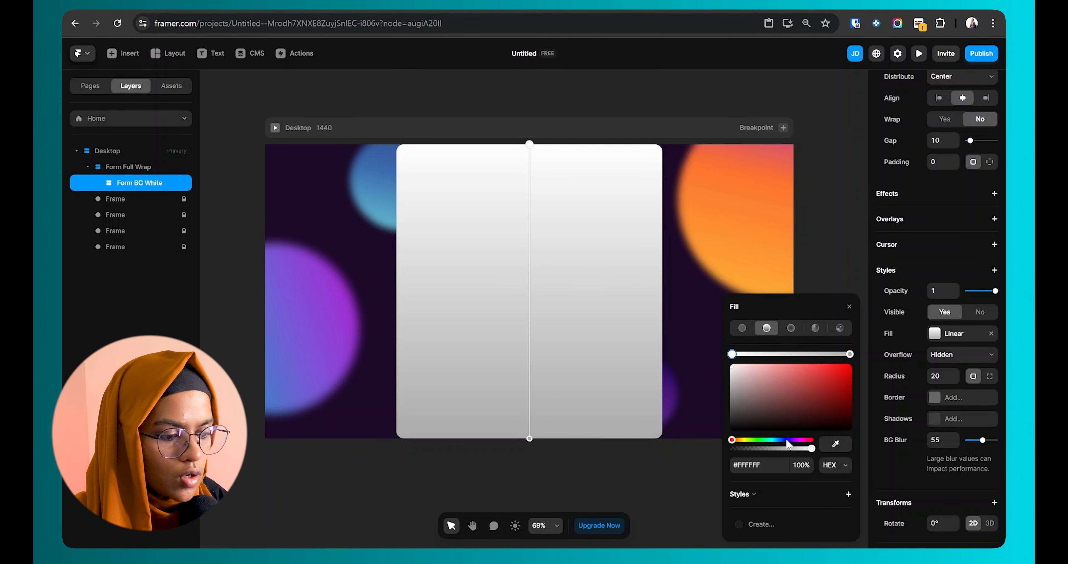
Step: Set the gradient colour opacity to 30% and the end stop's alpha to 90%
click(801, 464)
text(30)
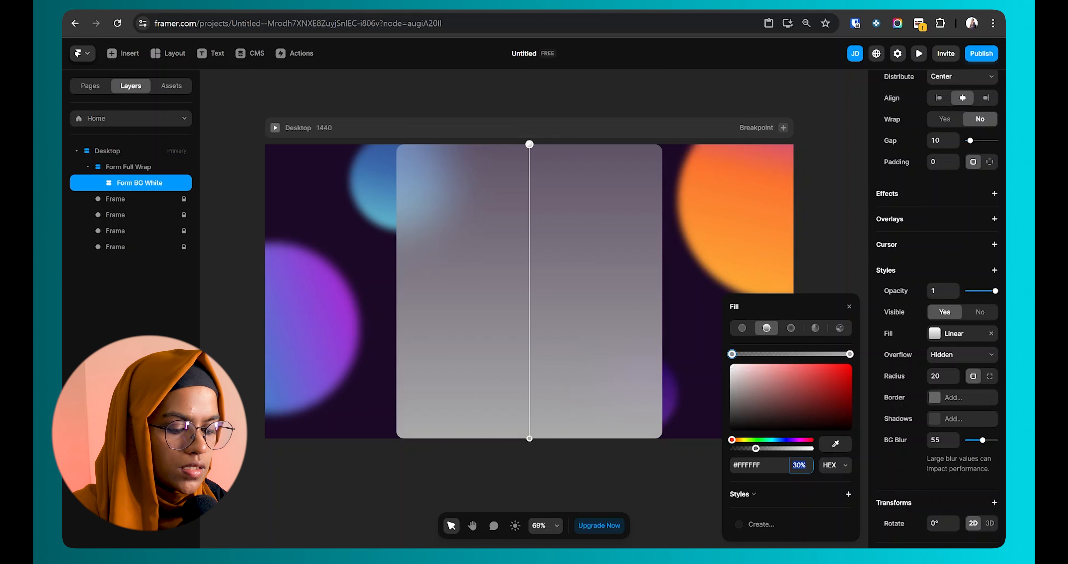
key(Return)
click(850, 353)
click(802, 465)
text(90)
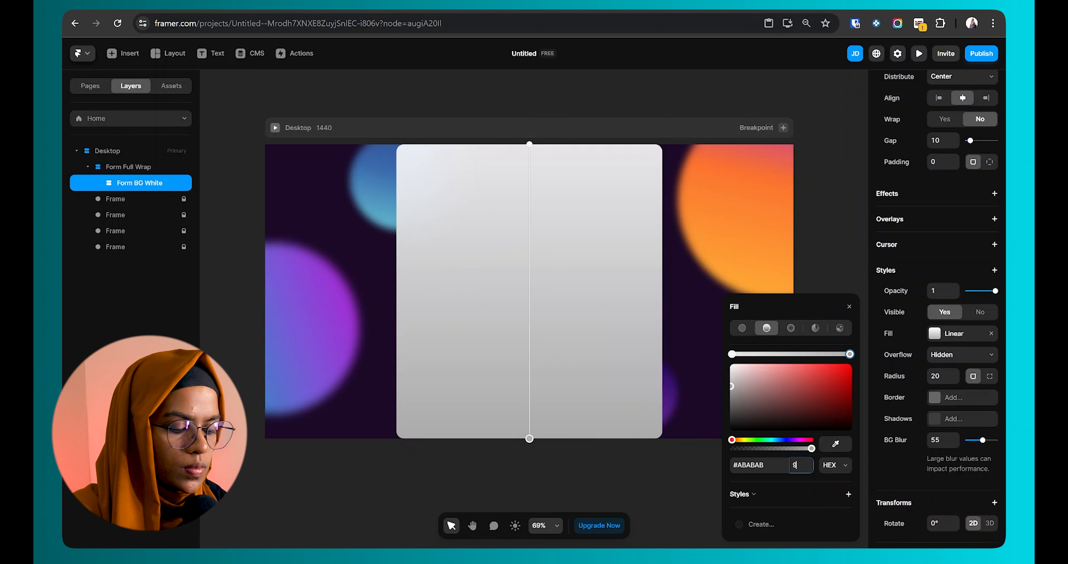
key(Return)
Step: Add two fully transparent middle stops, raise the upper one, then drop card opacity to 0.16
click(771, 354)
click(820, 355)
drag(804, 451, 714, 455)
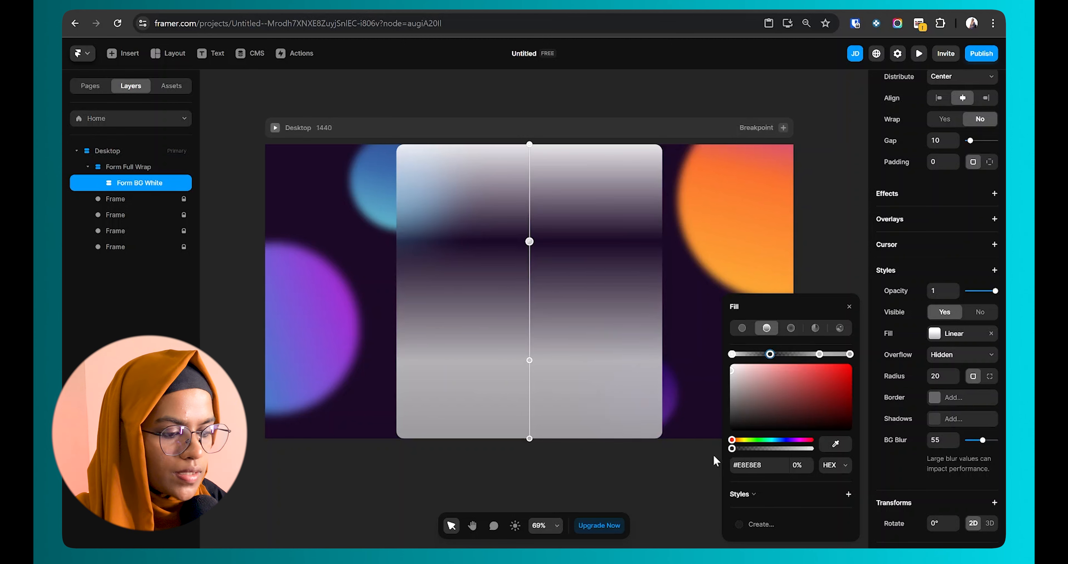
click(819, 354)
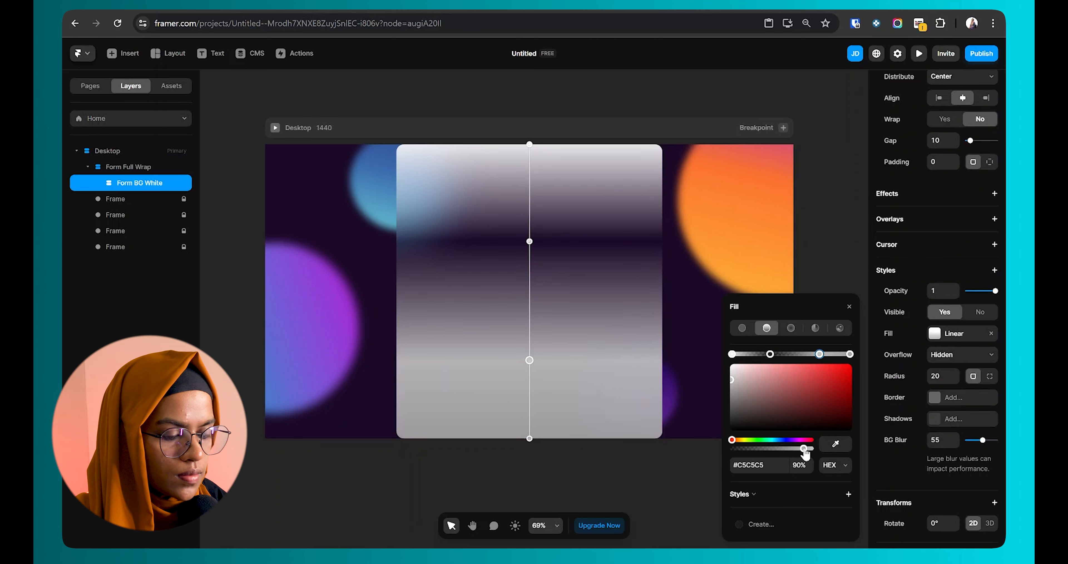
drag(805, 448, 692, 451)
drag(530, 241, 530, 218)
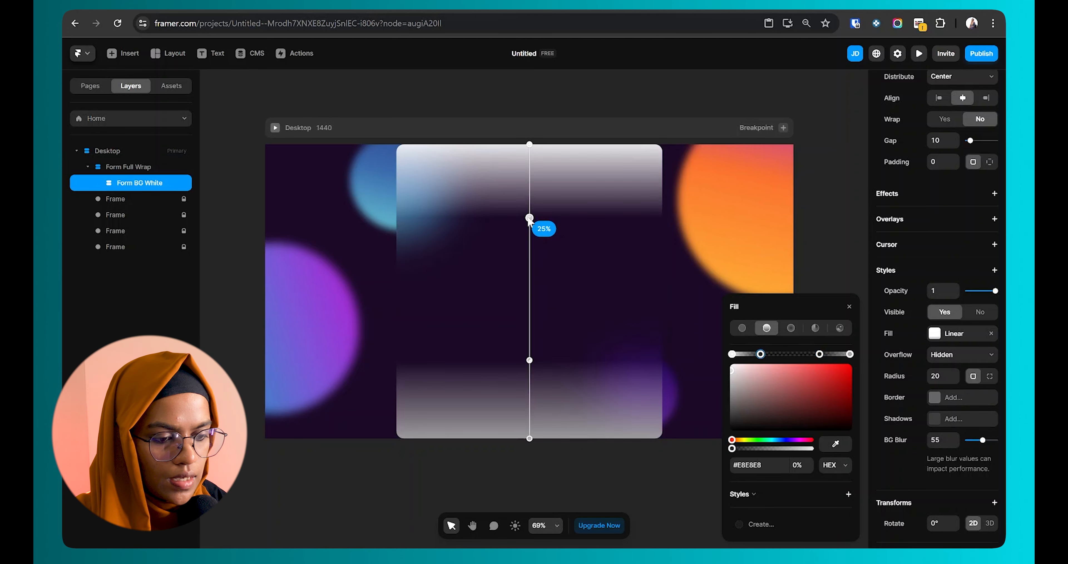
click(615, 269)
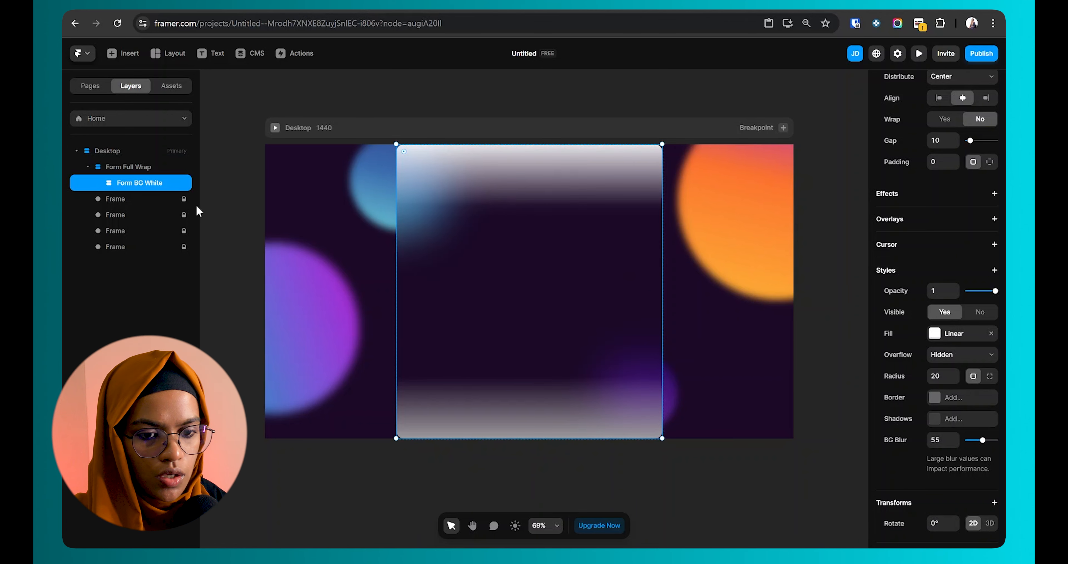
drag(995, 294, 972, 295)
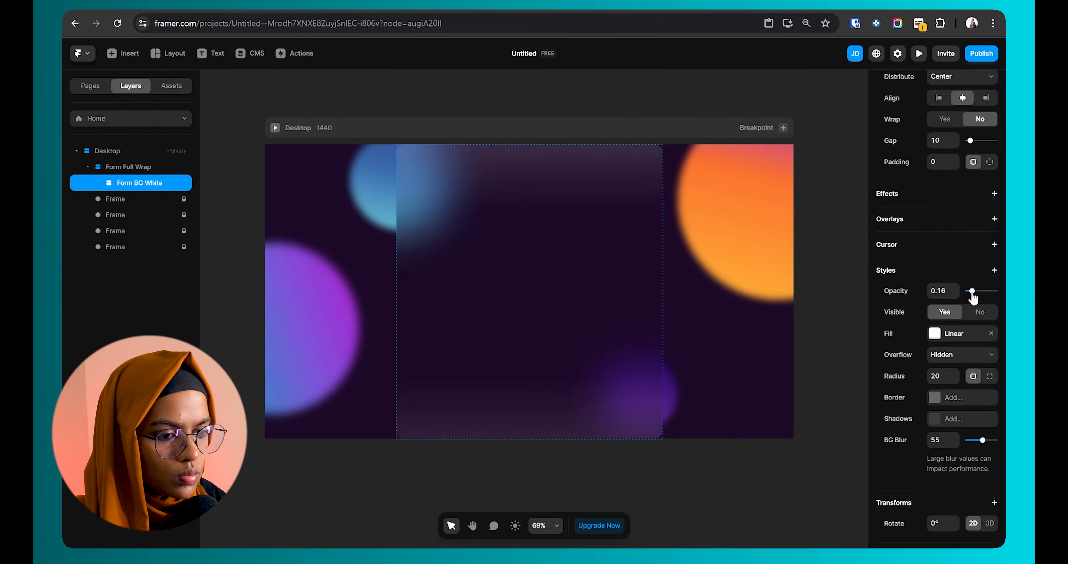
click(598, 472)
Step: Select the Form Full Wrap frame and bring its Styles section with border and shadow into view
scroll(628, 267, down, 2)
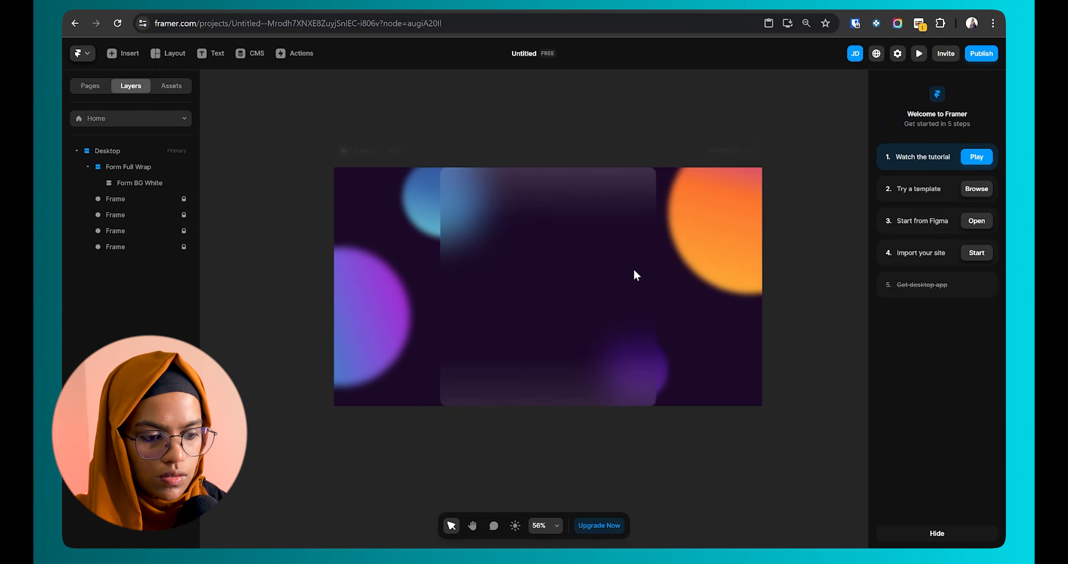
click(580, 354)
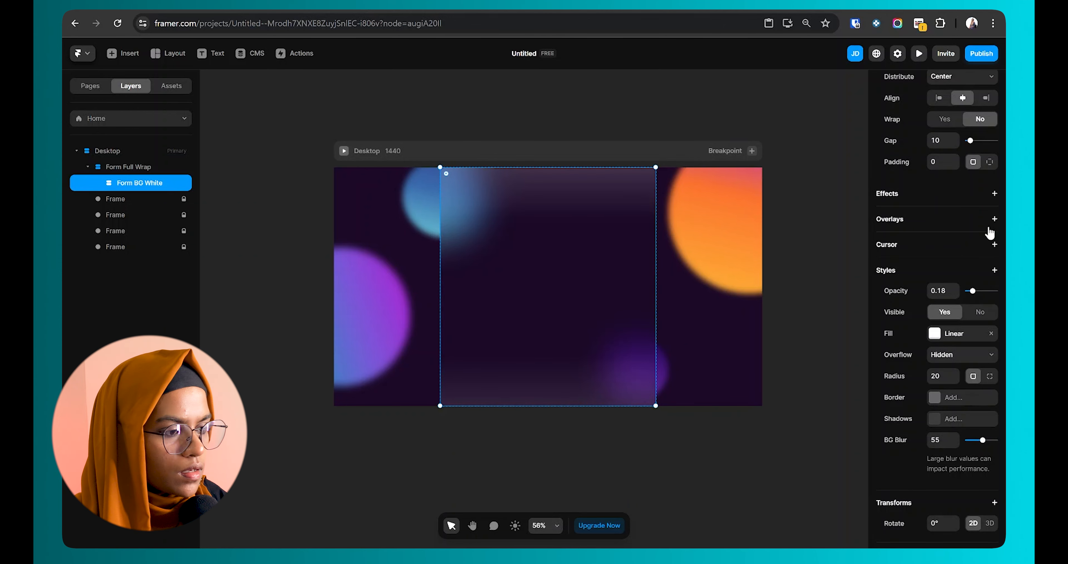
scroll(990, 233, up, 5)
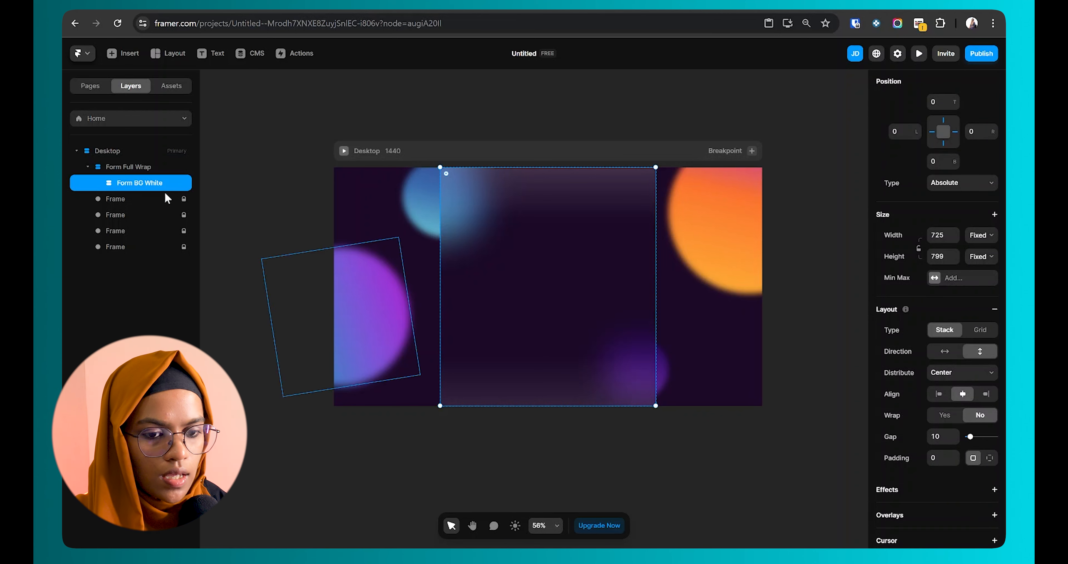
click(140, 170)
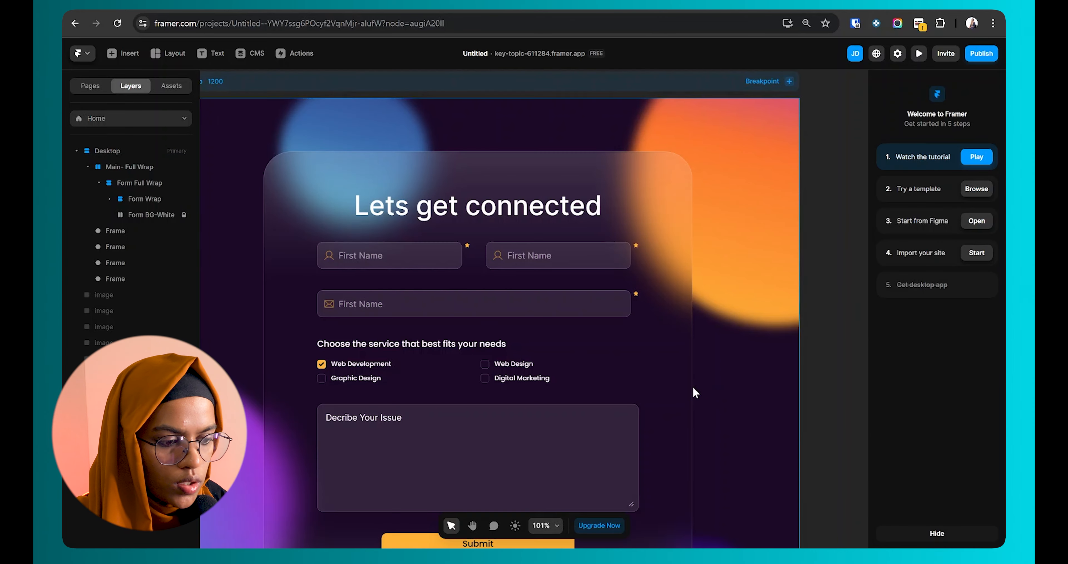
scroll(693, 391, up, 3)
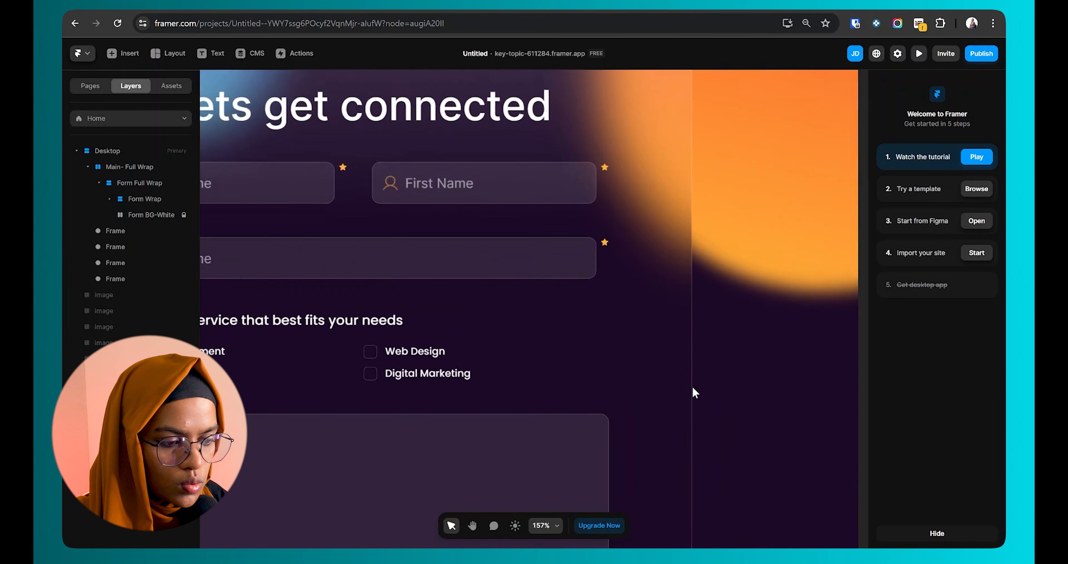
scroll(695, 392, up, 2)
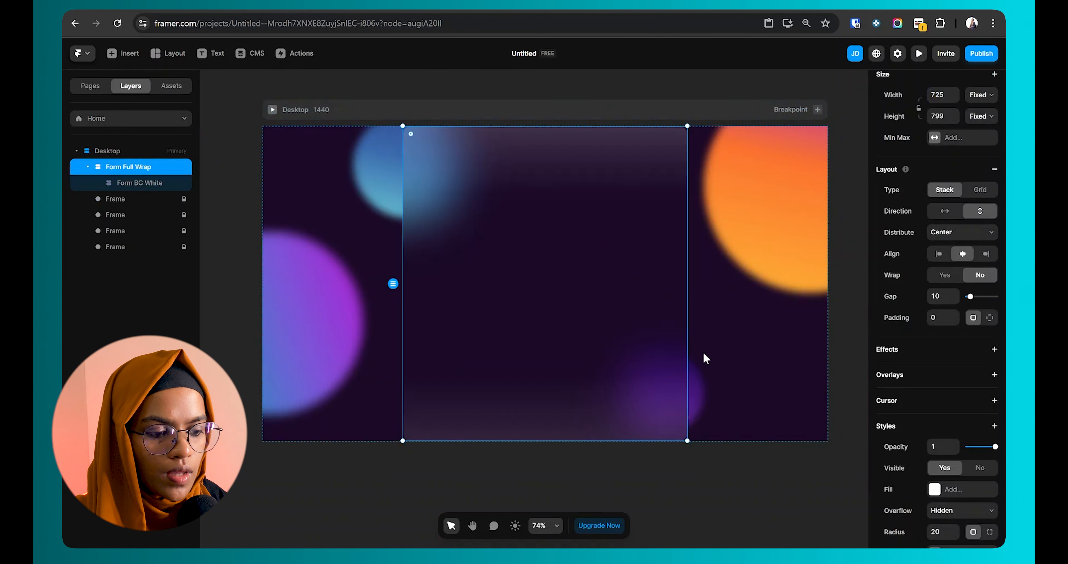
click(675, 456)
click(481, 324)
click(135, 167)
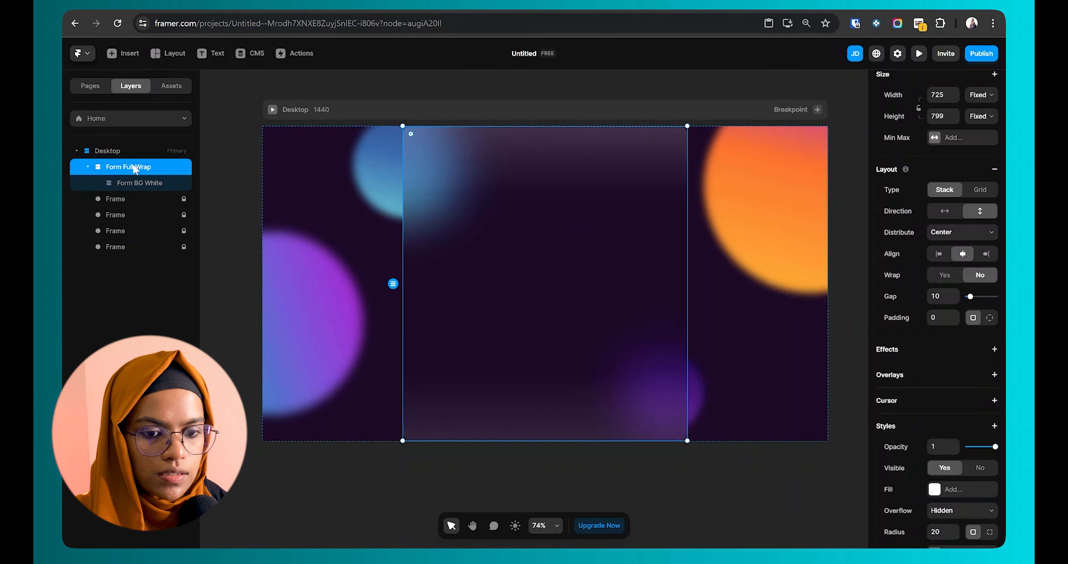
scroll(962, 518, down, 4)
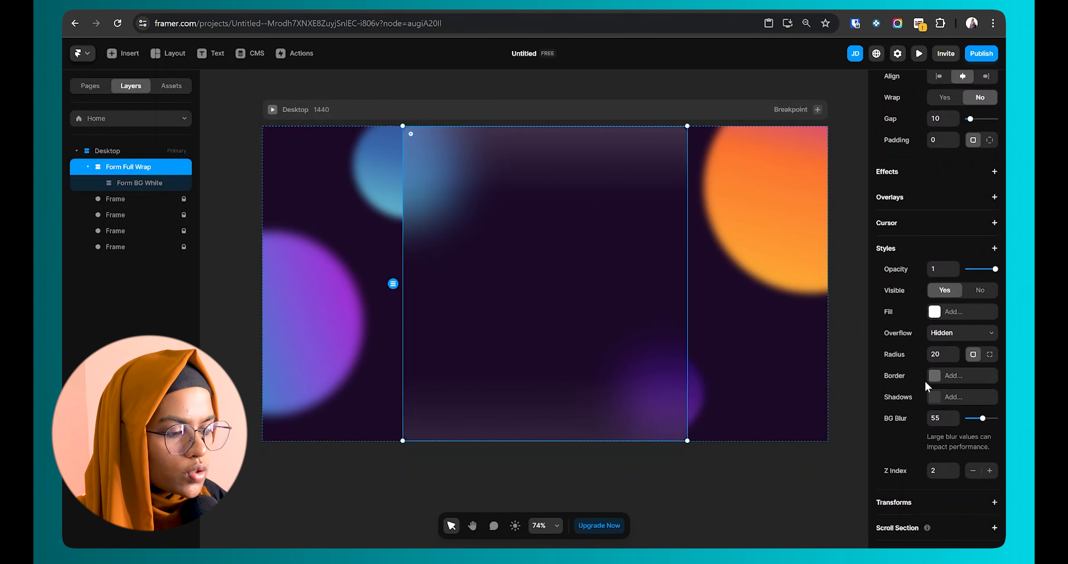
Step: Add a white border at 30% opacity to Form Full Wrap
click(949, 375)
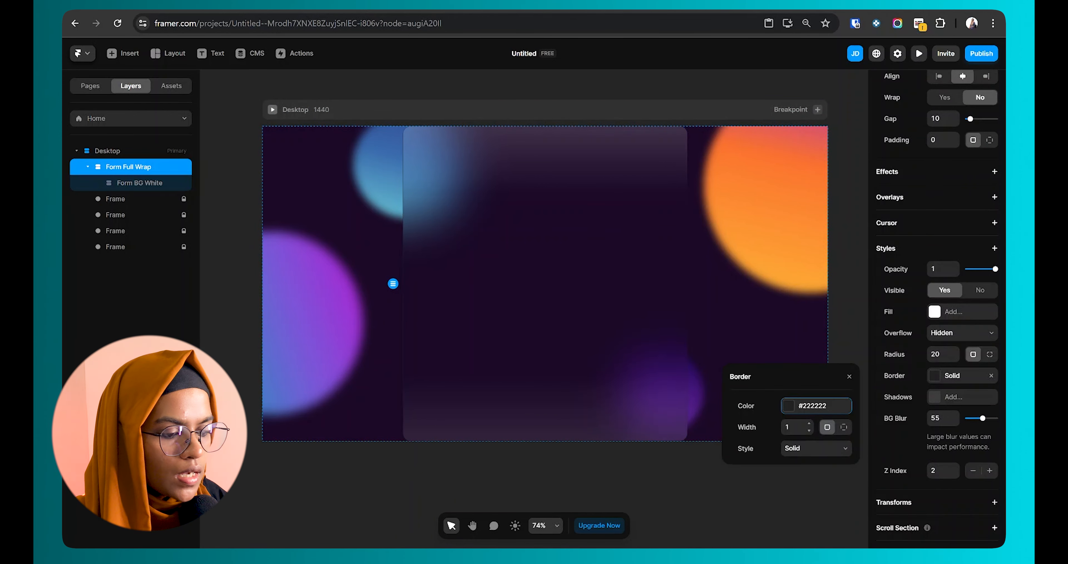
drag(806, 409, 663, 333)
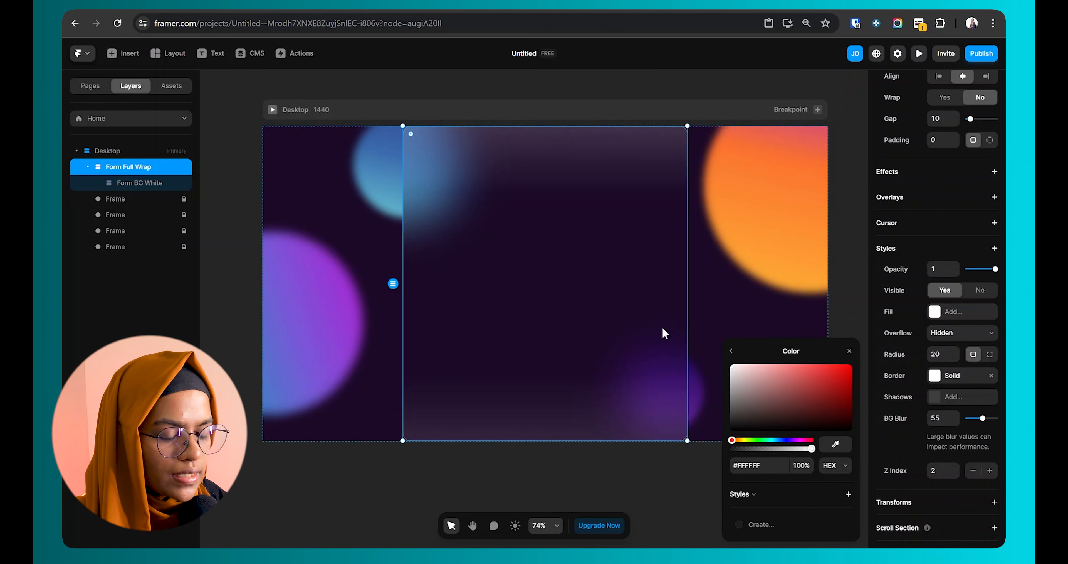
drag(812, 448, 767, 449)
click(800, 464)
text(30)
key(Return)
click(676, 486)
Step: Wrap the collapsed Form Full Wrap layer in a new Stack with Ctrl+Enter
scroll(690, 410, up, 4)
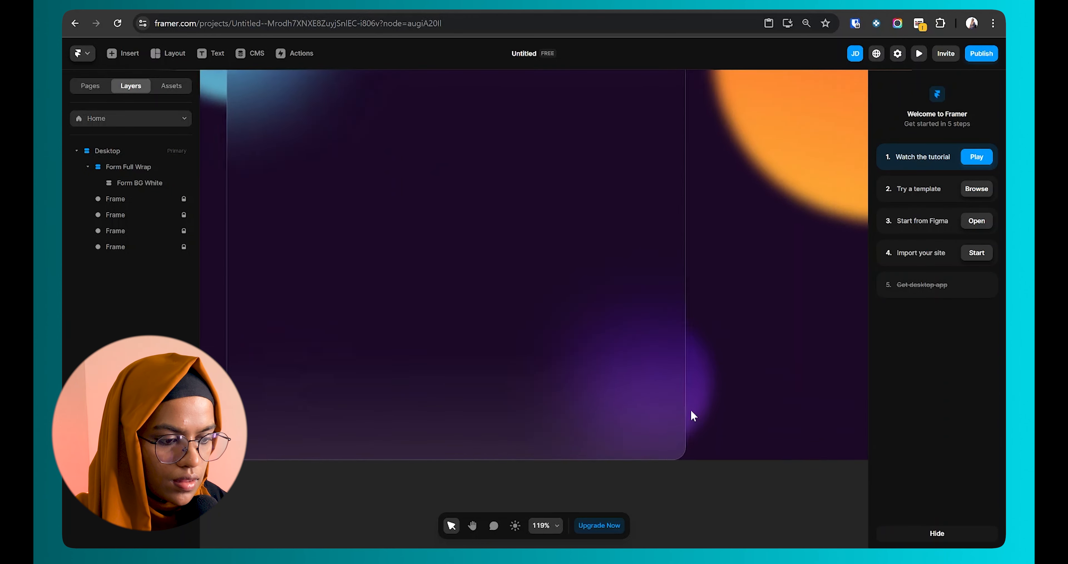
scroll(691, 411, down, 3)
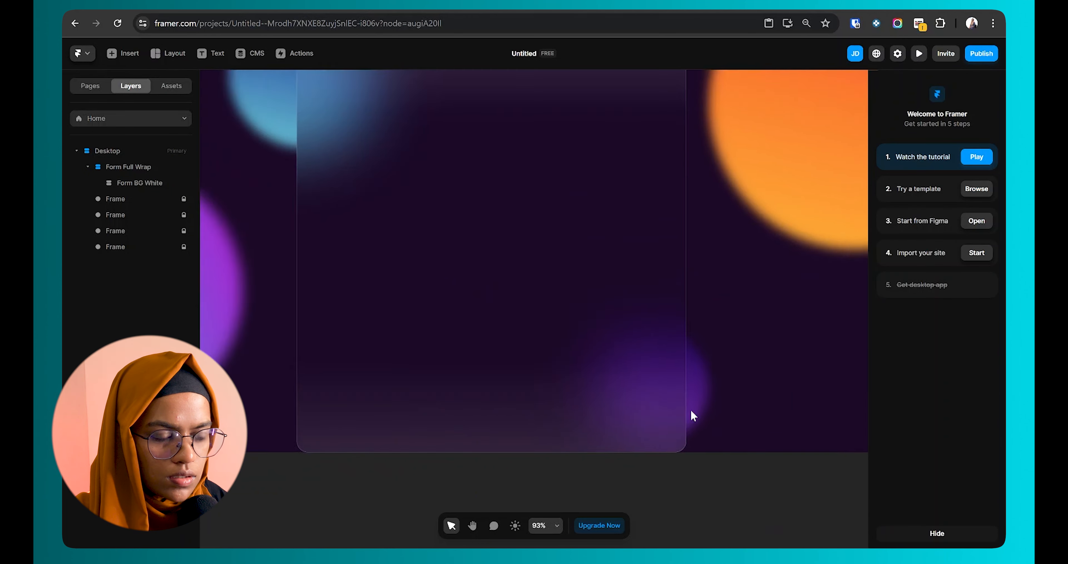
scroll(691, 410, down, 5)
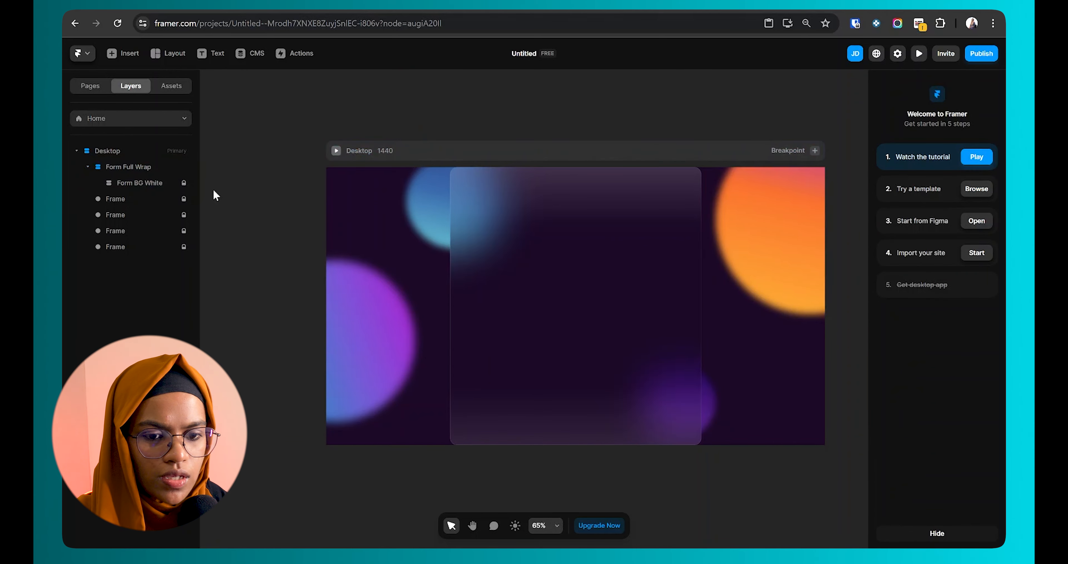
click(146, 165)
click(143, 151)
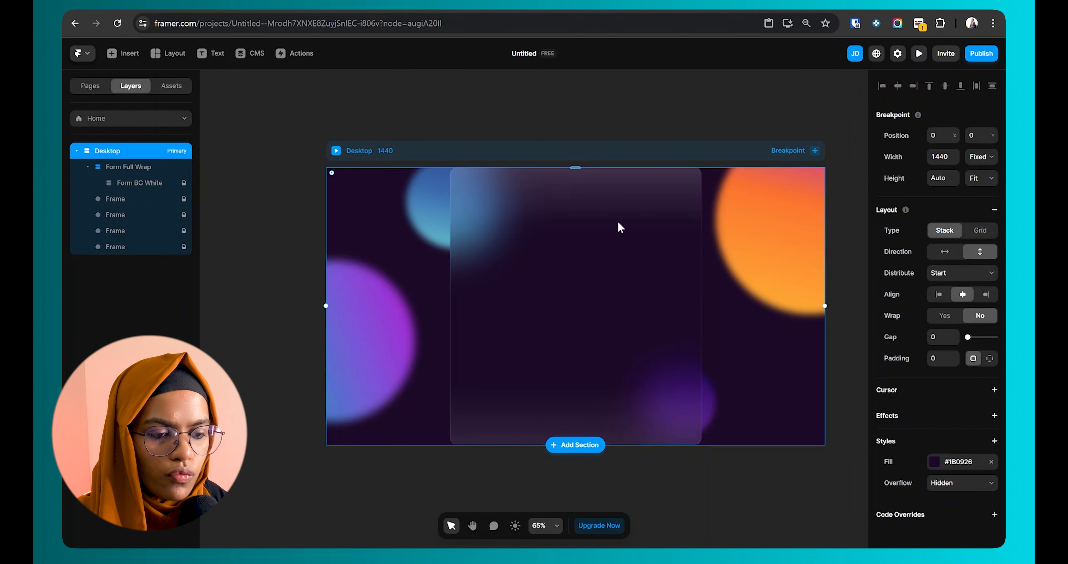
click(151, 166)
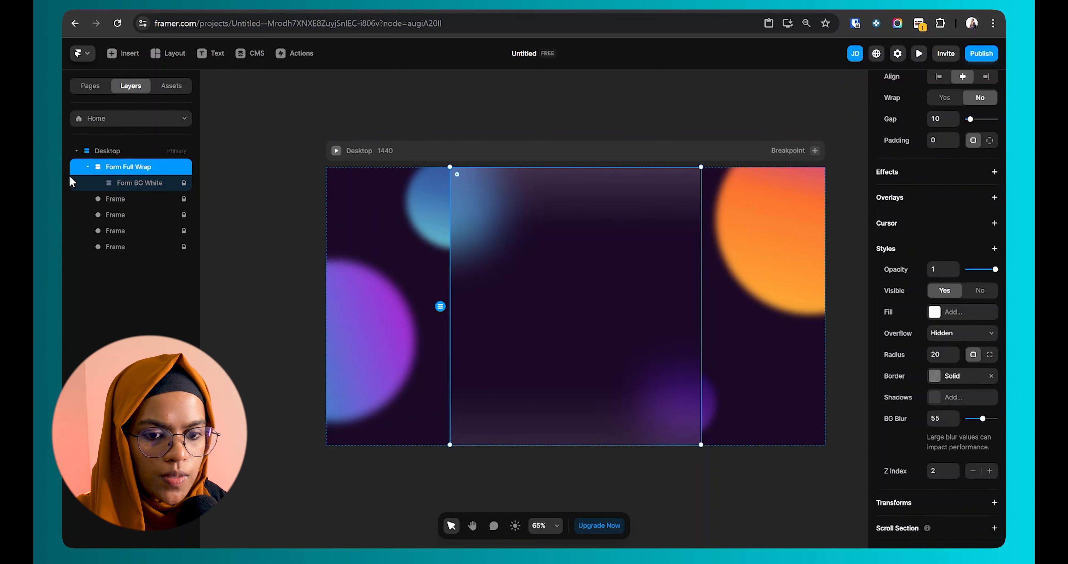
click(87, 167)
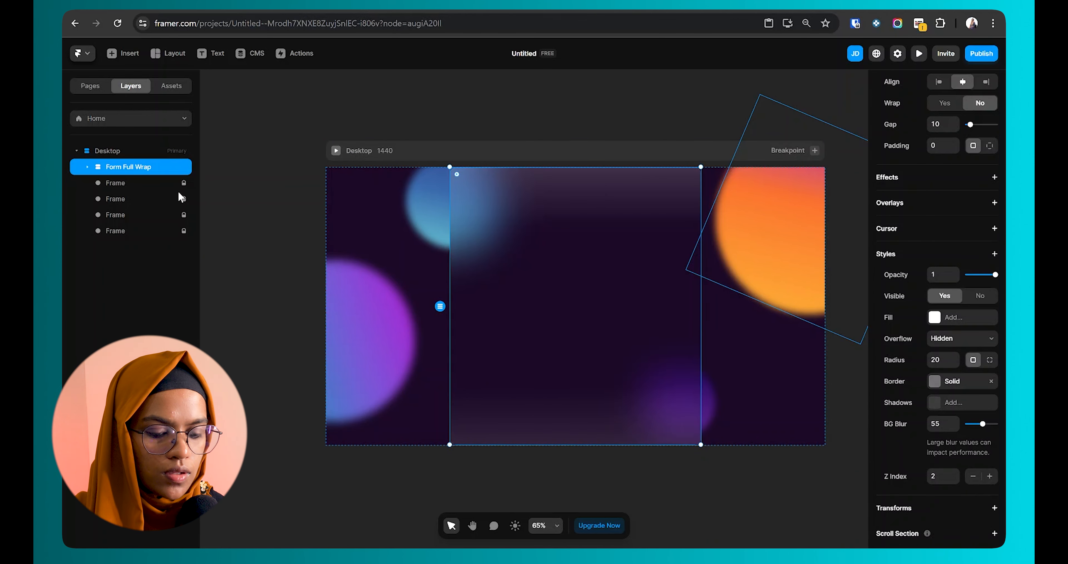
key(ctrl+Return)
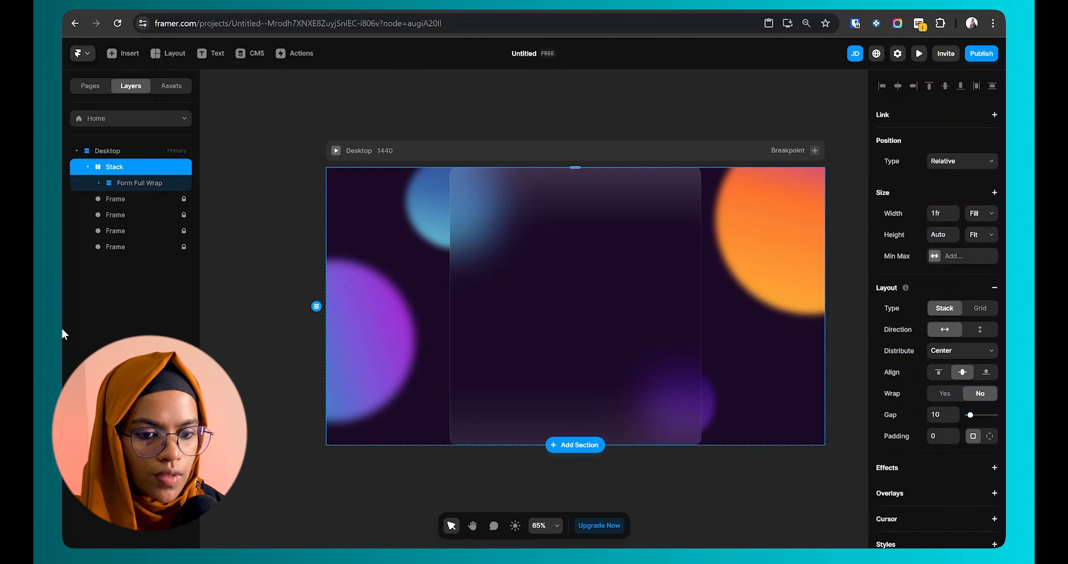
Step: Rename the new Stack layer to Full Wrap
double_click(124, 166)
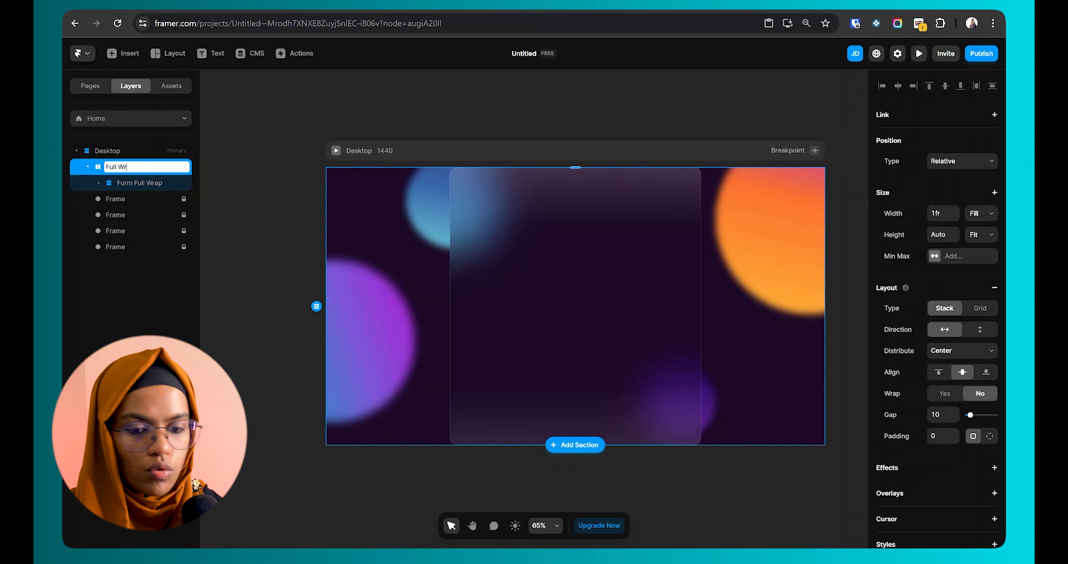
key(Return)
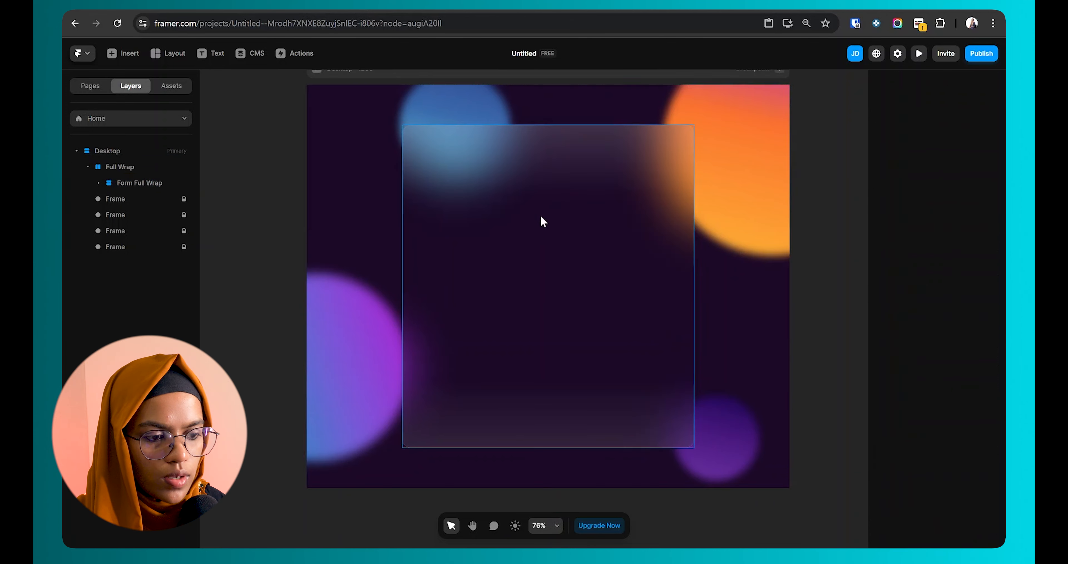
click(552, 218)
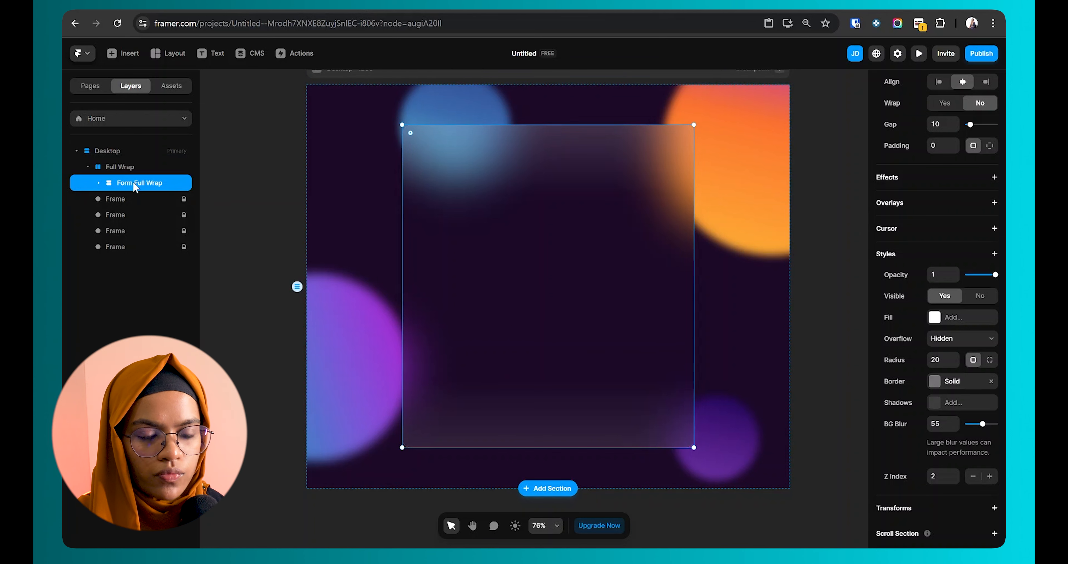
Step: Insert a Form Builder form and nest it in Form Full Wrap above Form BG White
click(129, 54)
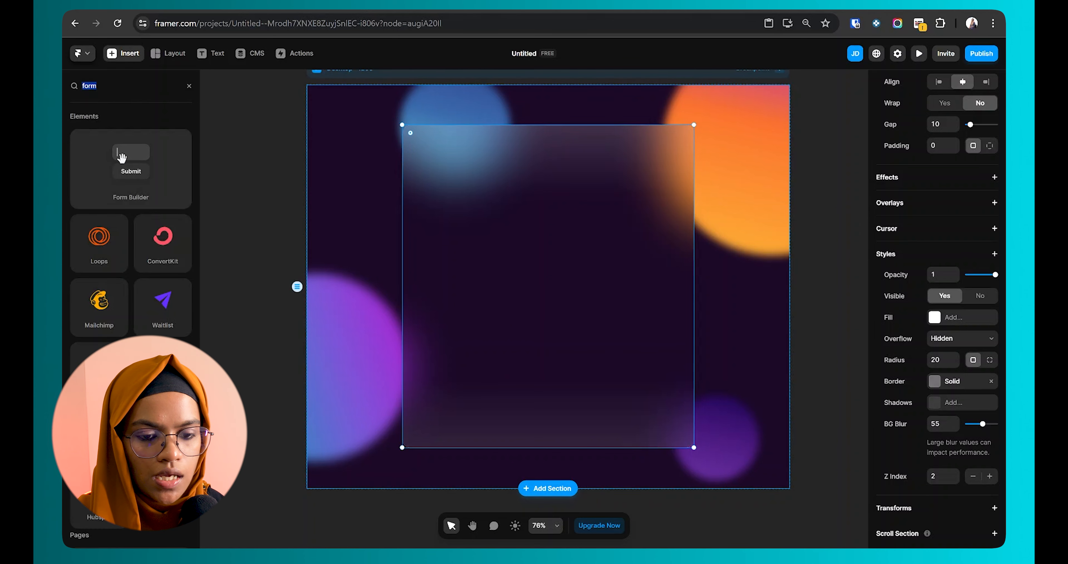
click(124, 159)
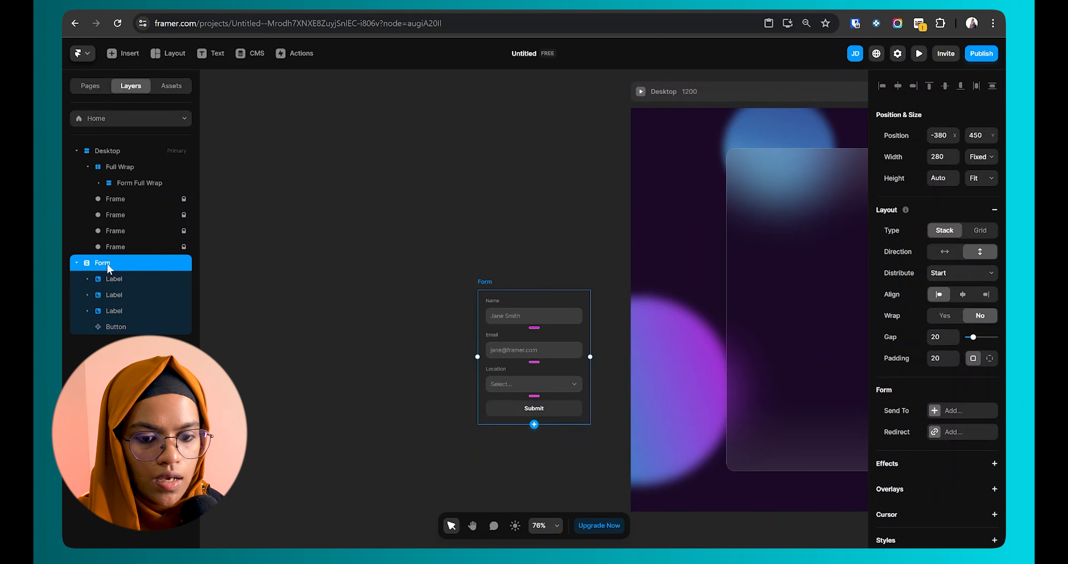
click(76, 263)
drag(101, 266, 146, 184)
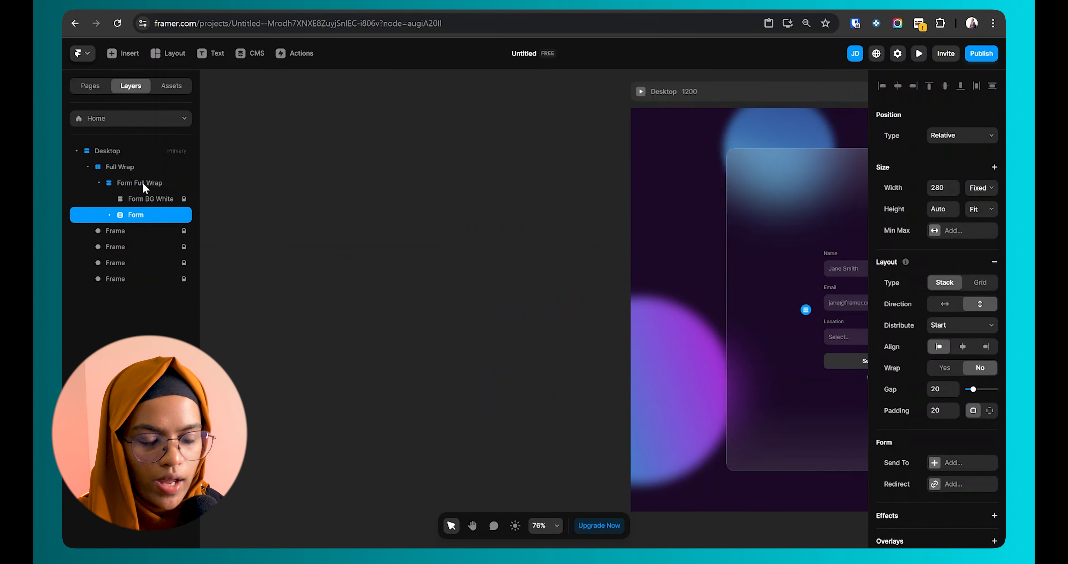
drag(123, 217, 137, 191)
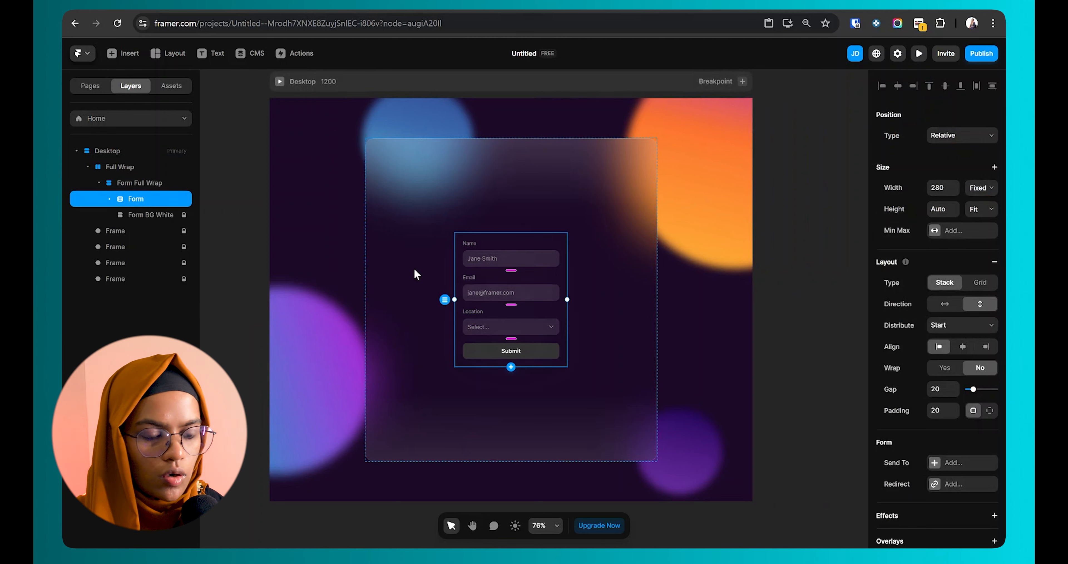
click(416, 272)
click(523, 275)
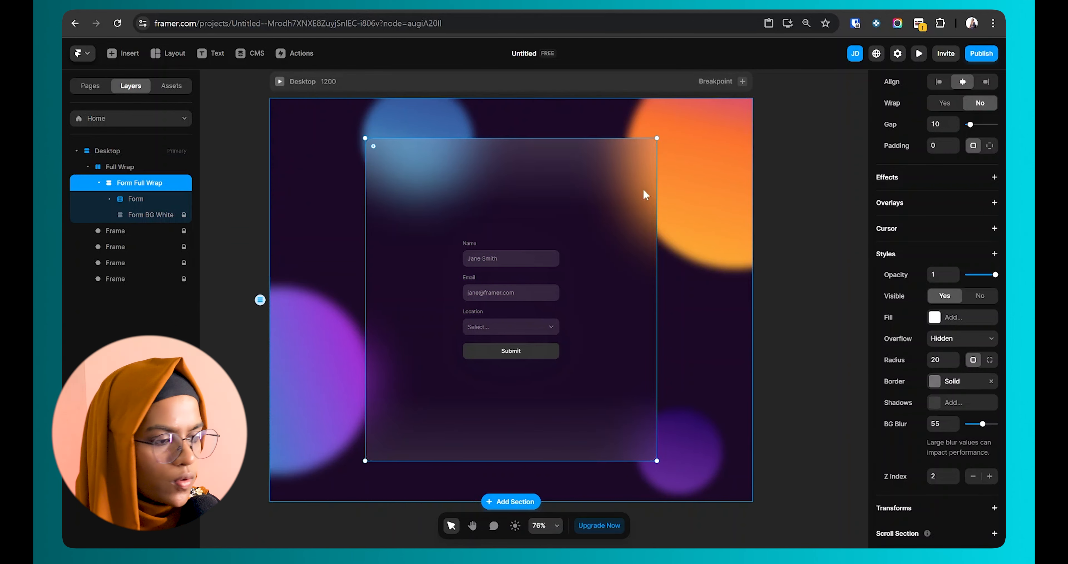
scroll(973, 245, up, 5)
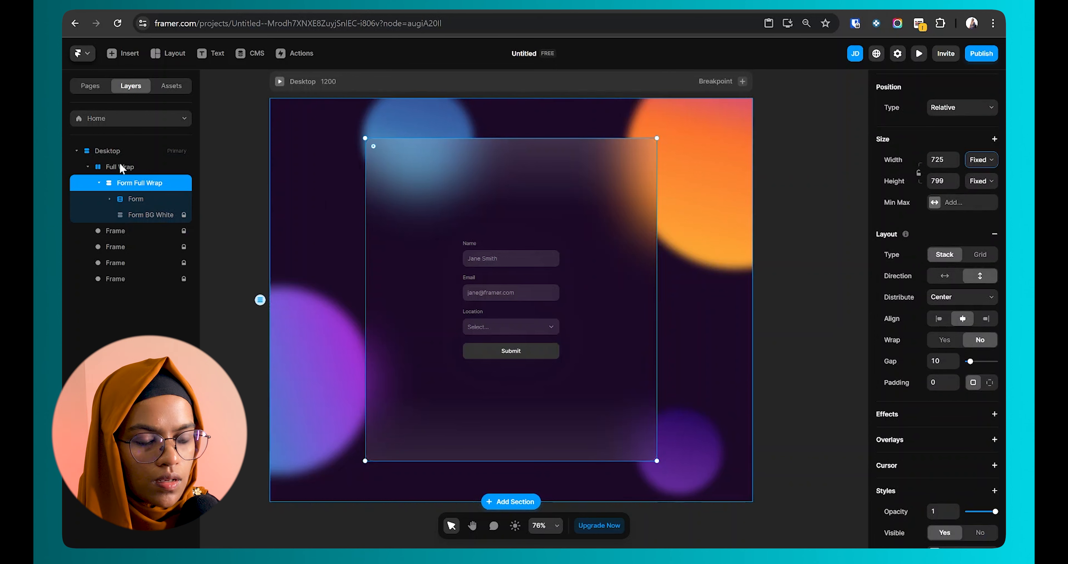
Step: Set Form Full Wrap's width to Fill and its height to Fit
click(981, 161)
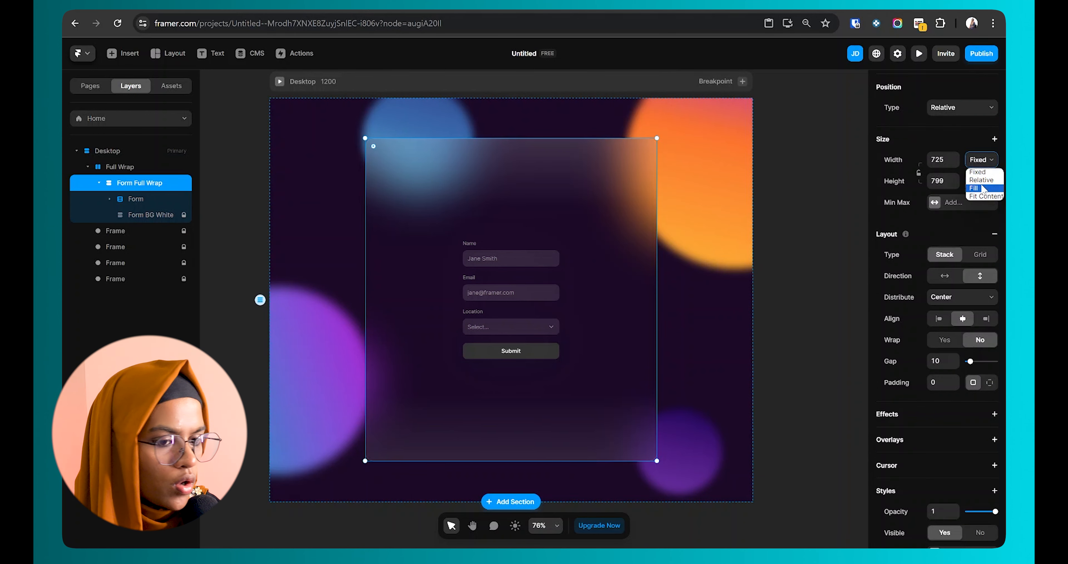
click(983, 189)
click(983, 190)
click(985, 219)
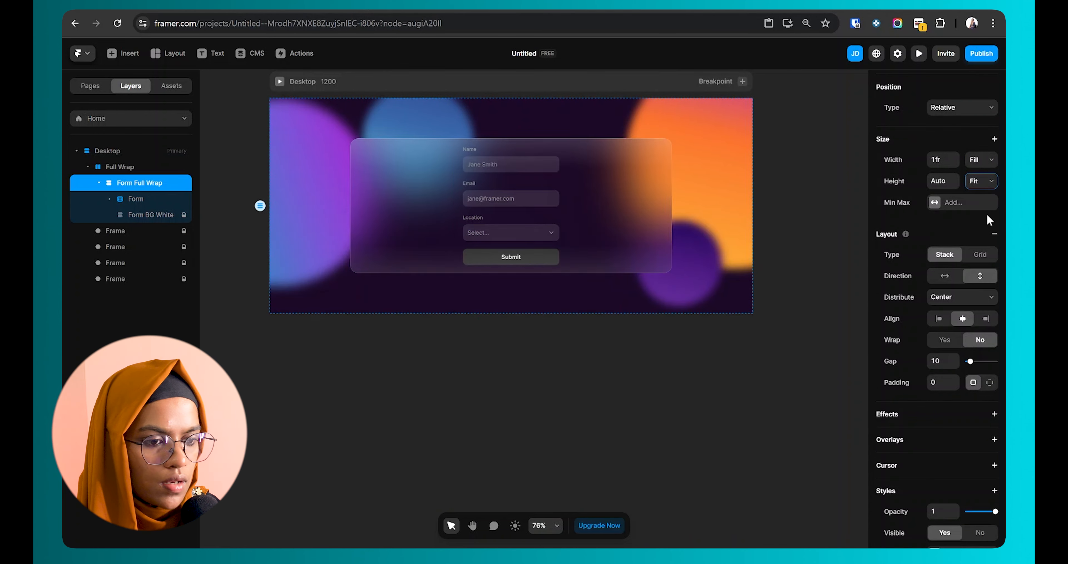
click(646, 356)
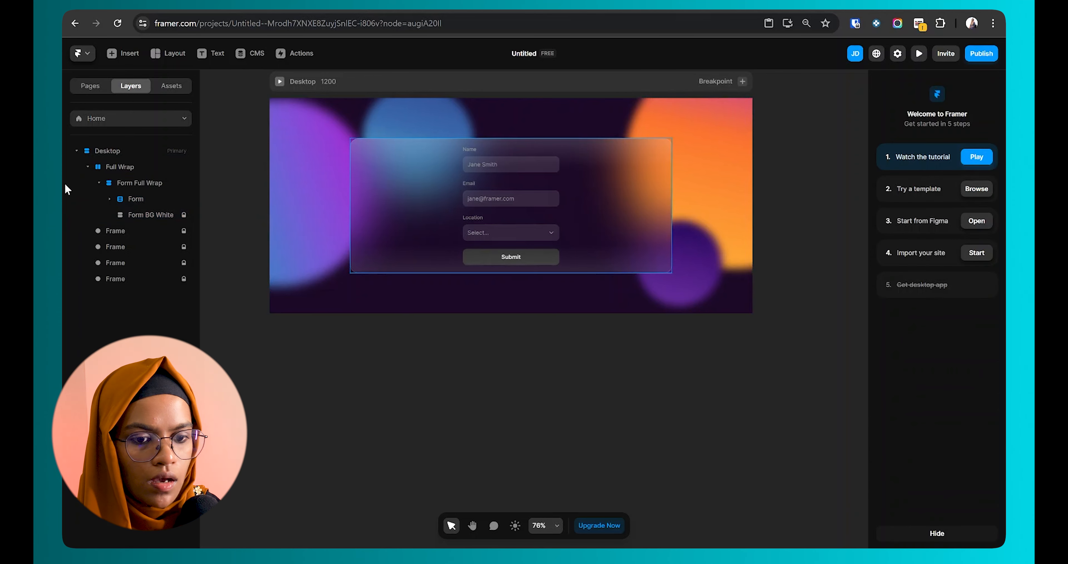
click(139, 183)
Step: Give Form Full Wrap a maximum width of 800
click(936, 202)
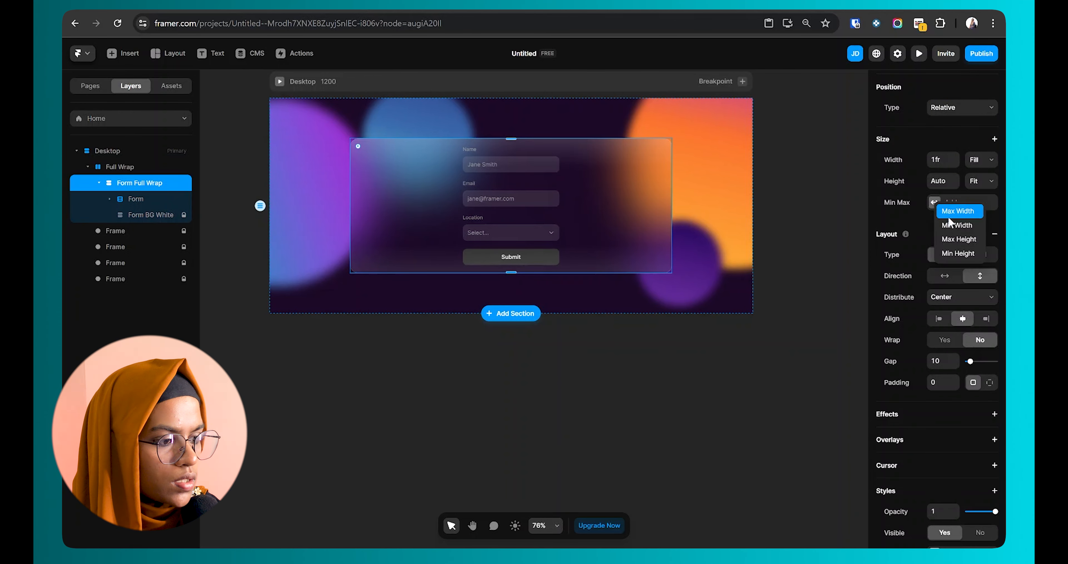
click(958, 211)
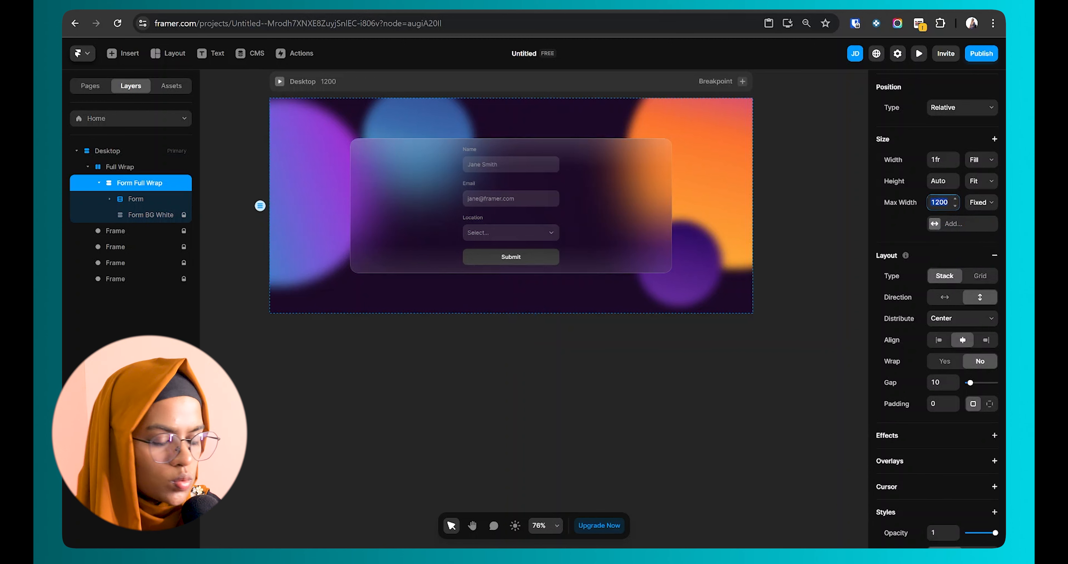
text(80)
key(Return)
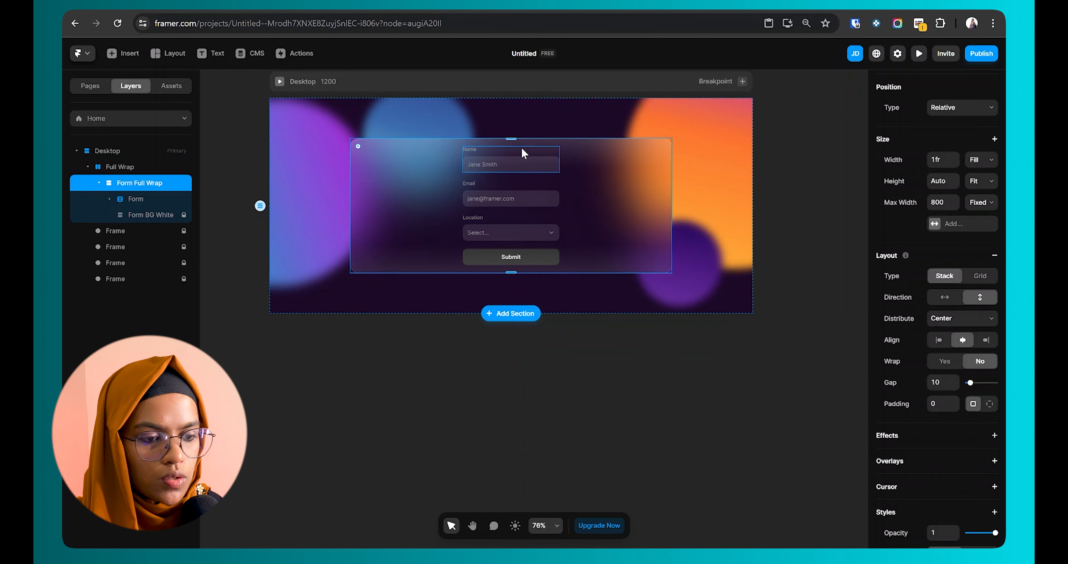
Step: Switch padding to per-side values: 70 top, 100 right and 100 bottom
click(988, 405)
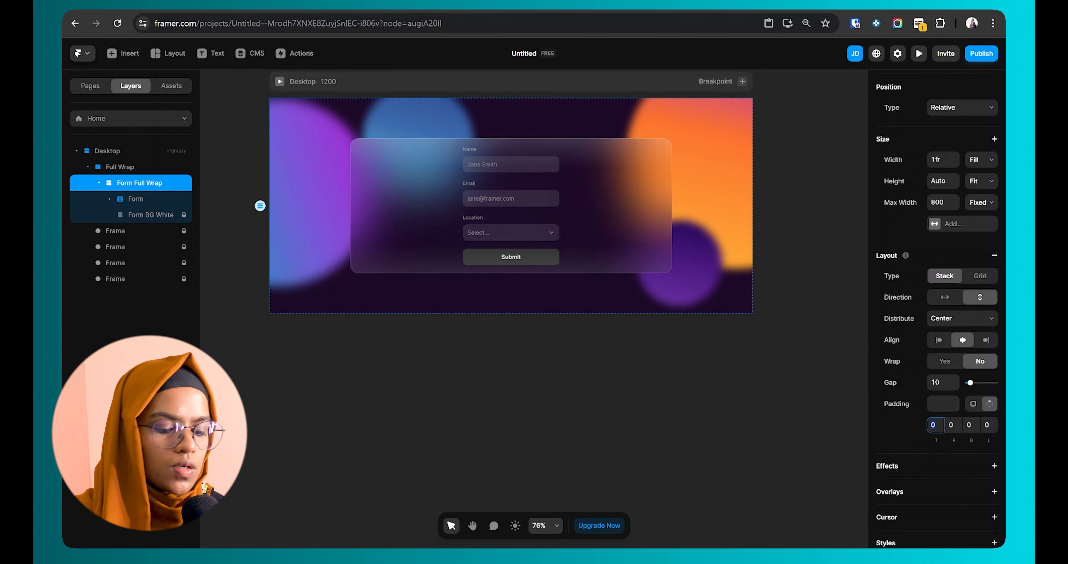
text(70)
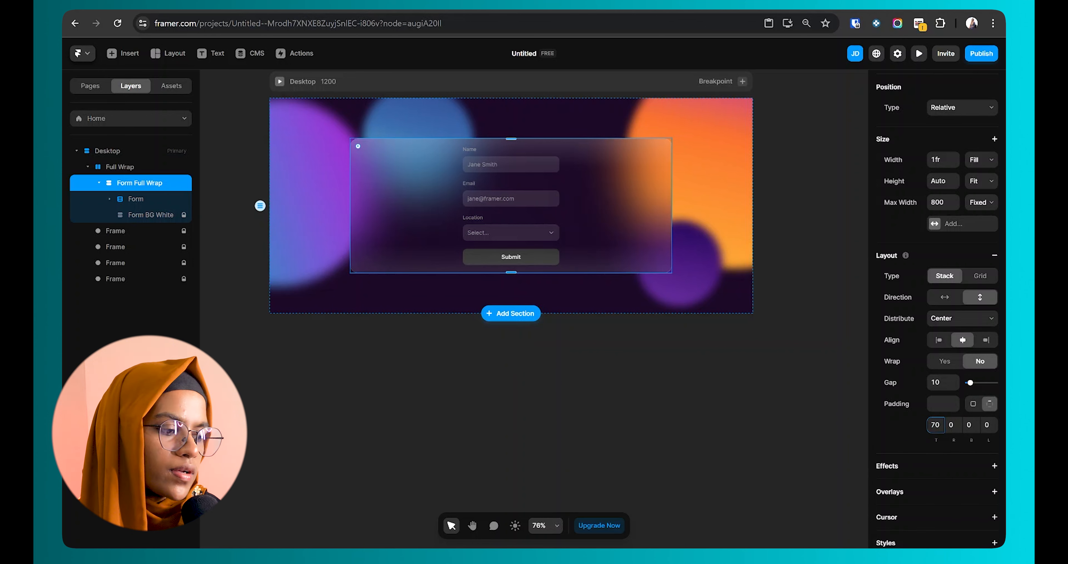
key(Tab)
key(Tab)
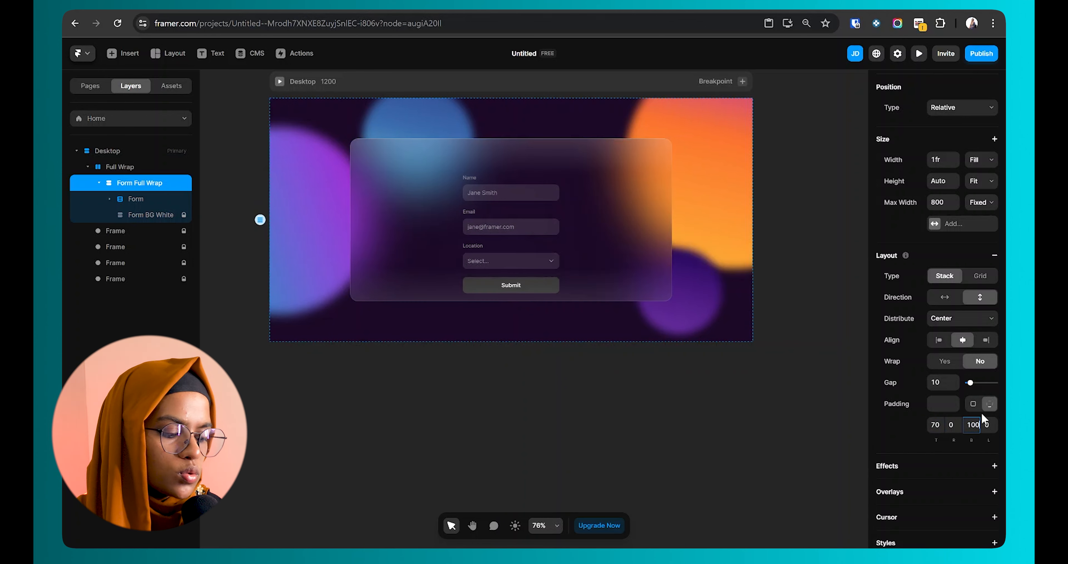
key(Return)
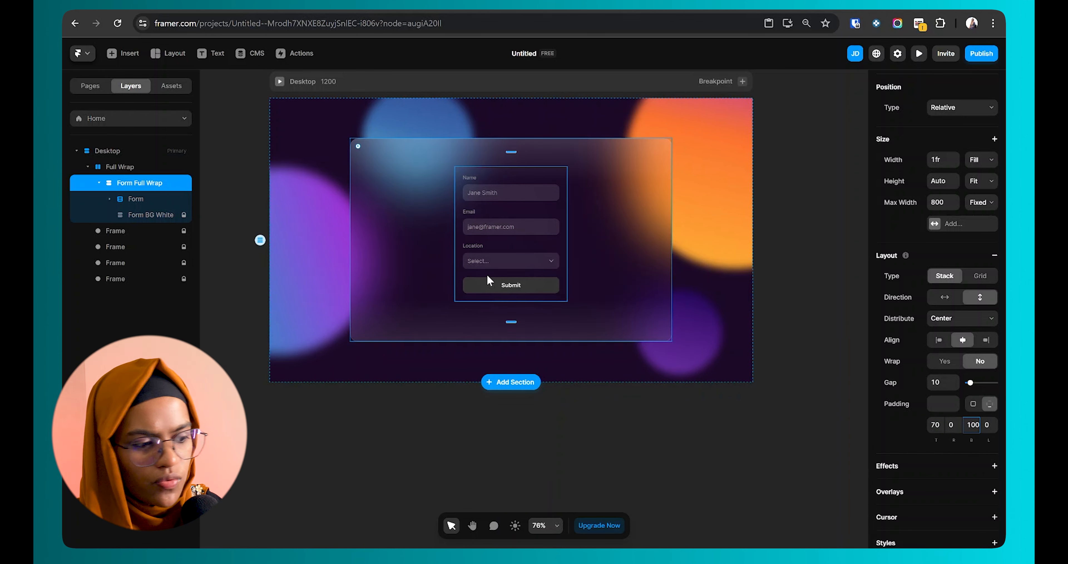
key(shift+Tab)
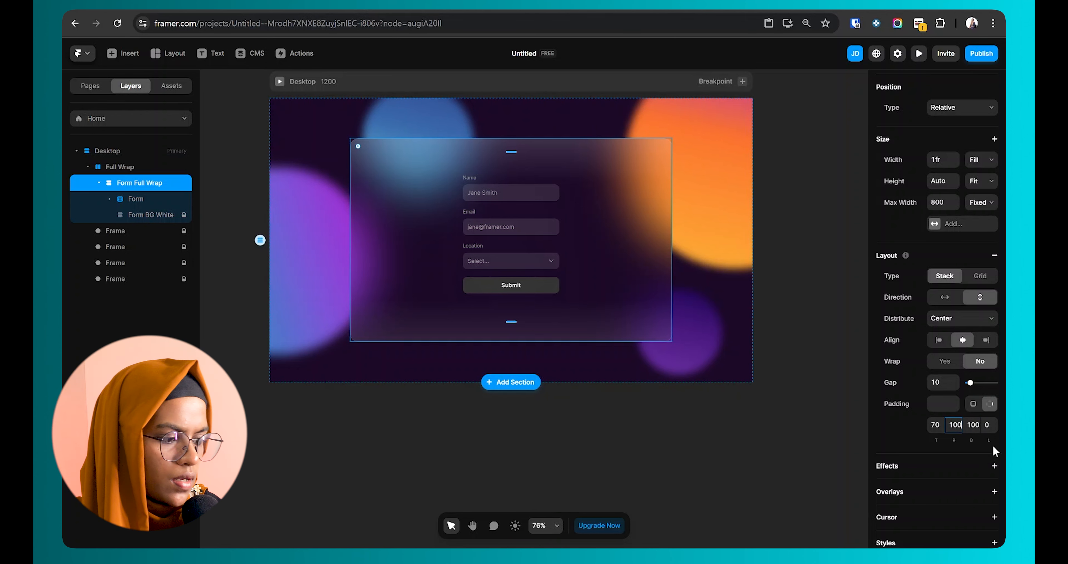
Step: Set the Form's width to Fill so its fields span the card
click(646, 424)
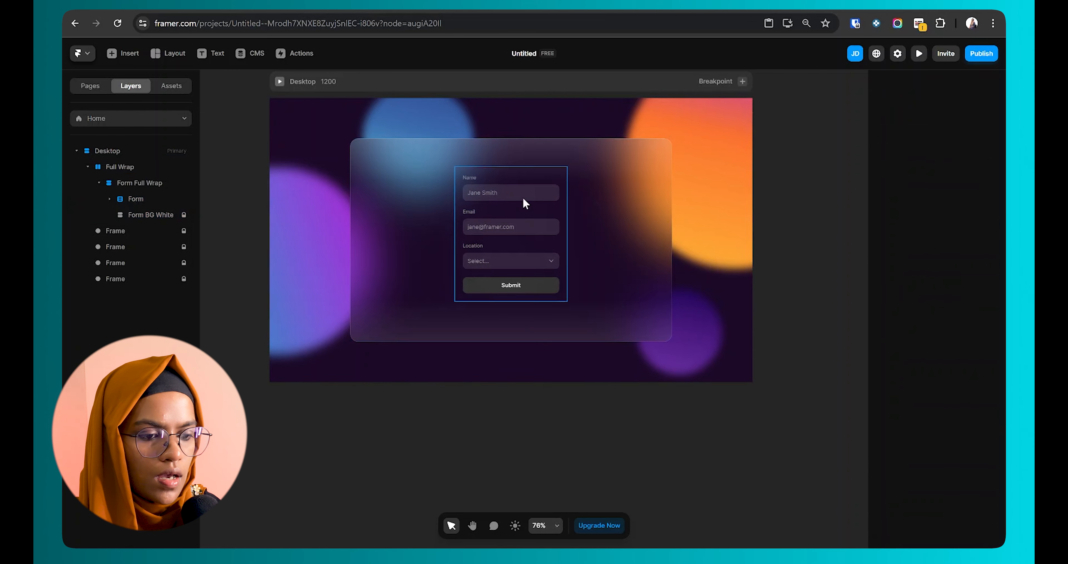
click(534, 213)
click(979, 188)
click(978, 217)
click(512, 168)
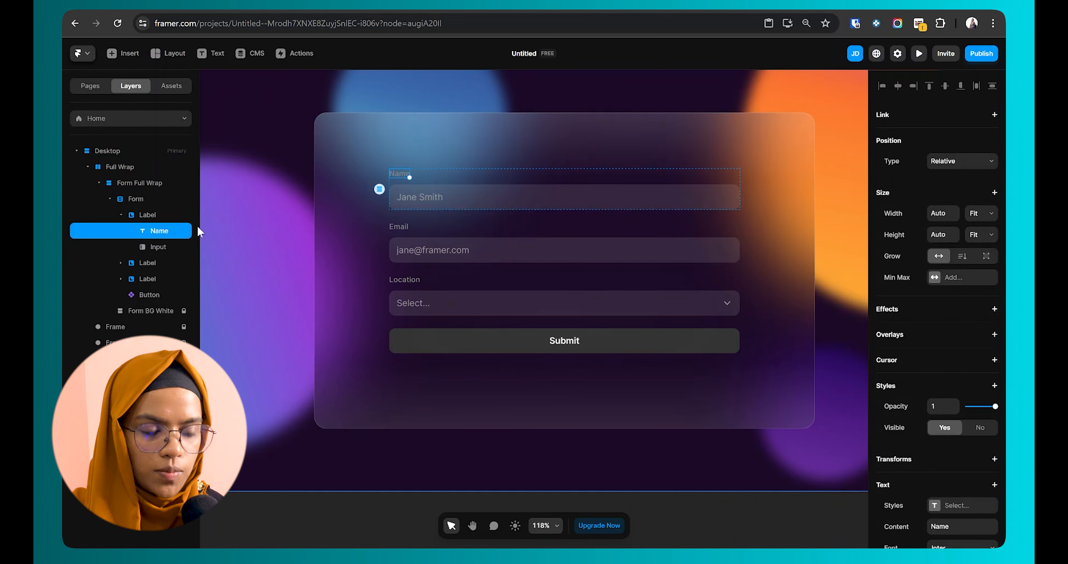
Step: Paste the Name text into Form Full Wrap above the form and change it to 'Let's get connected'
click(444, 203)
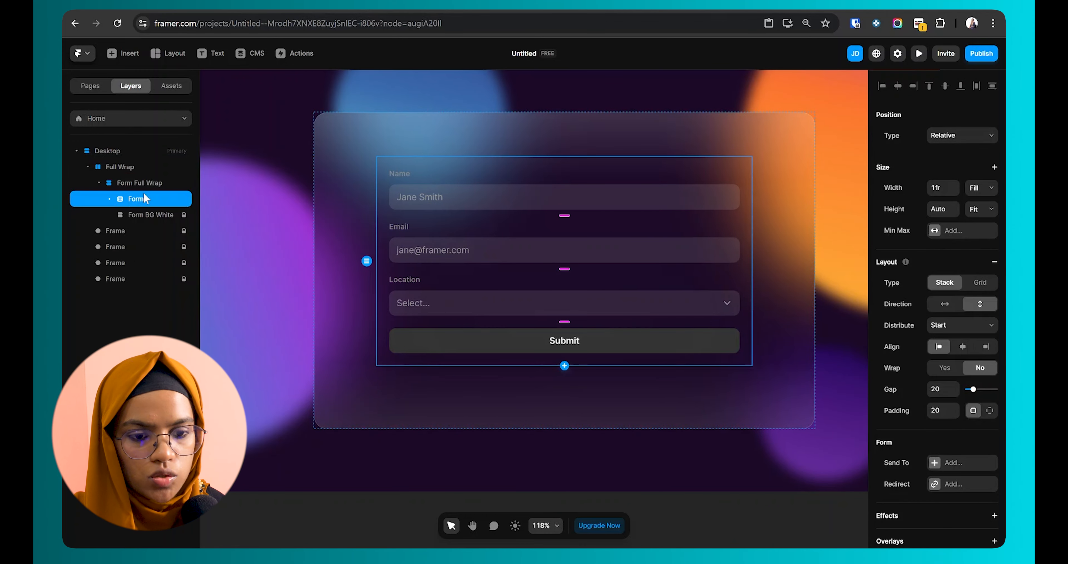
click(135, 183)
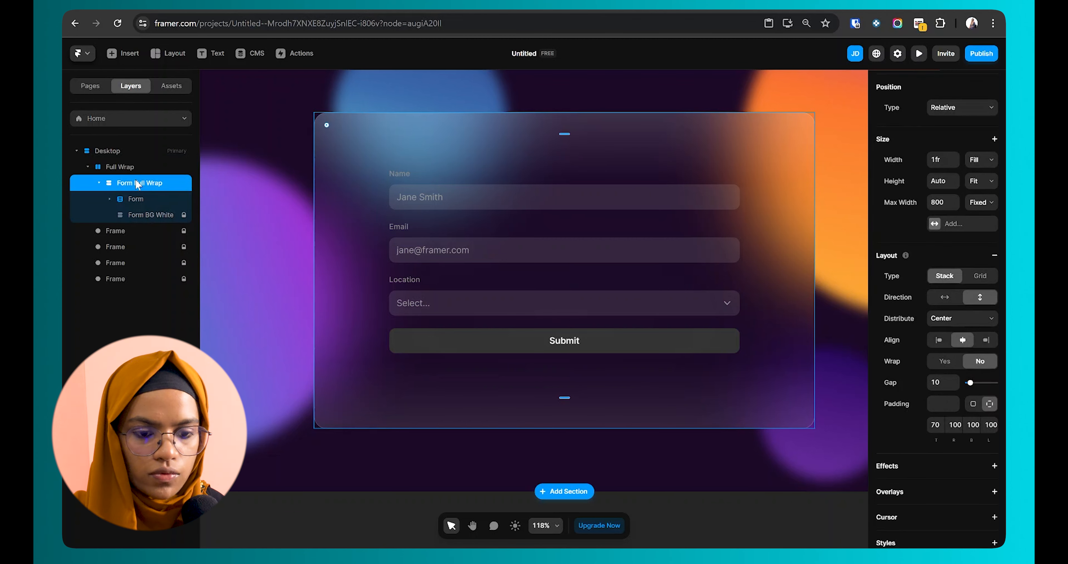
key(ctrl+v)
drag(137, 230, 141, 192)
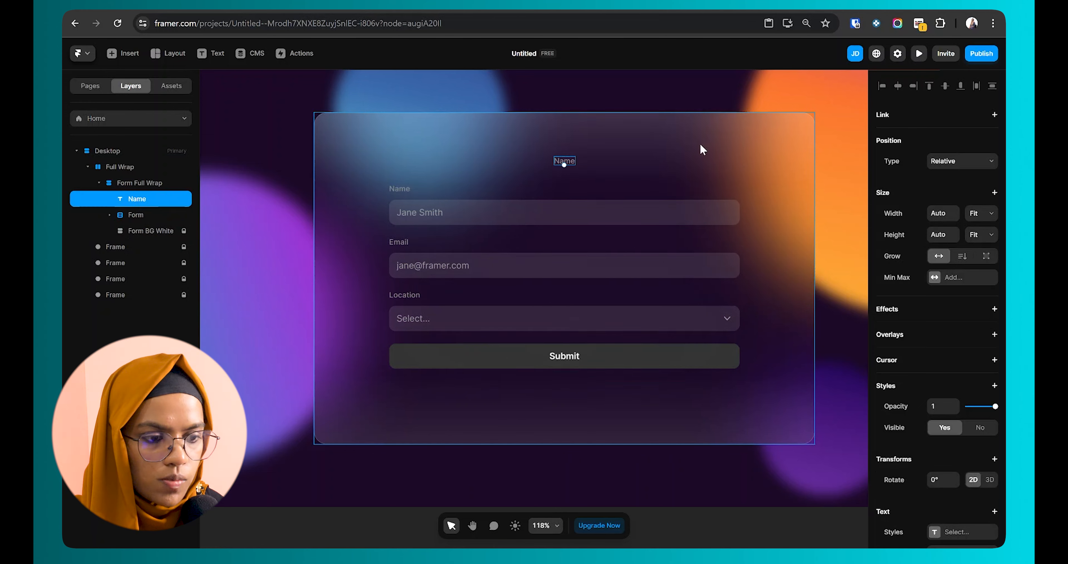
text(Let's get connected)
key(Return)
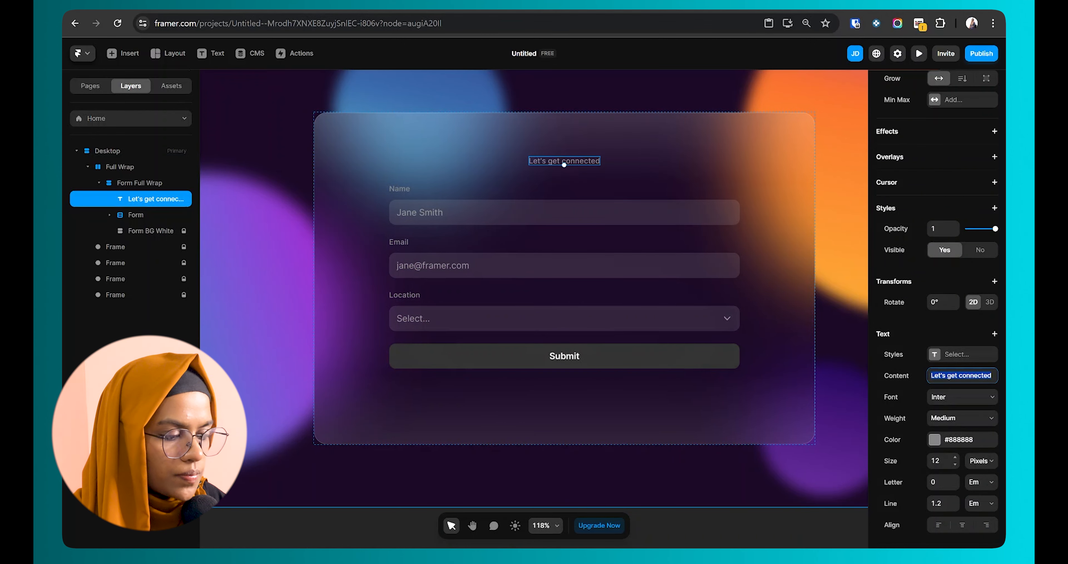
Step: Make the heading white (#FFFFFF) with font size 50
click(935, 441)
drag(803, 399, 678, 341)
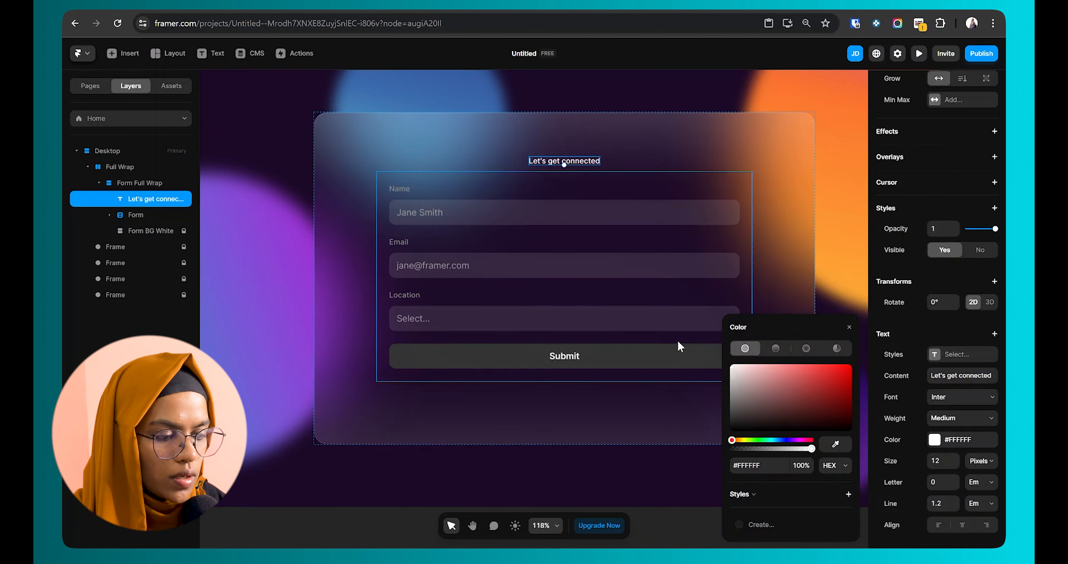
click(939, 461)
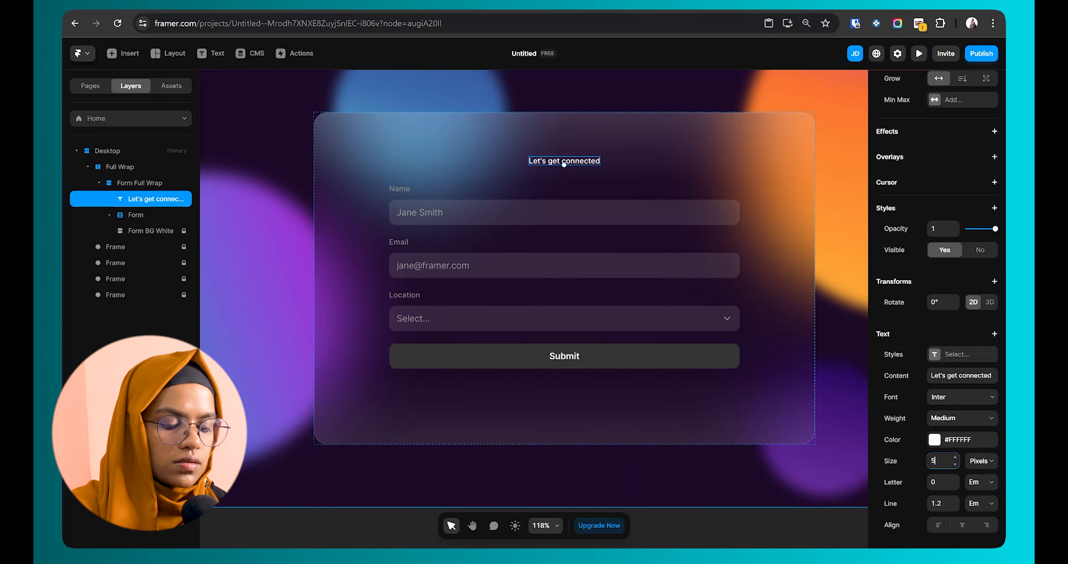
text(50)
key(Return)
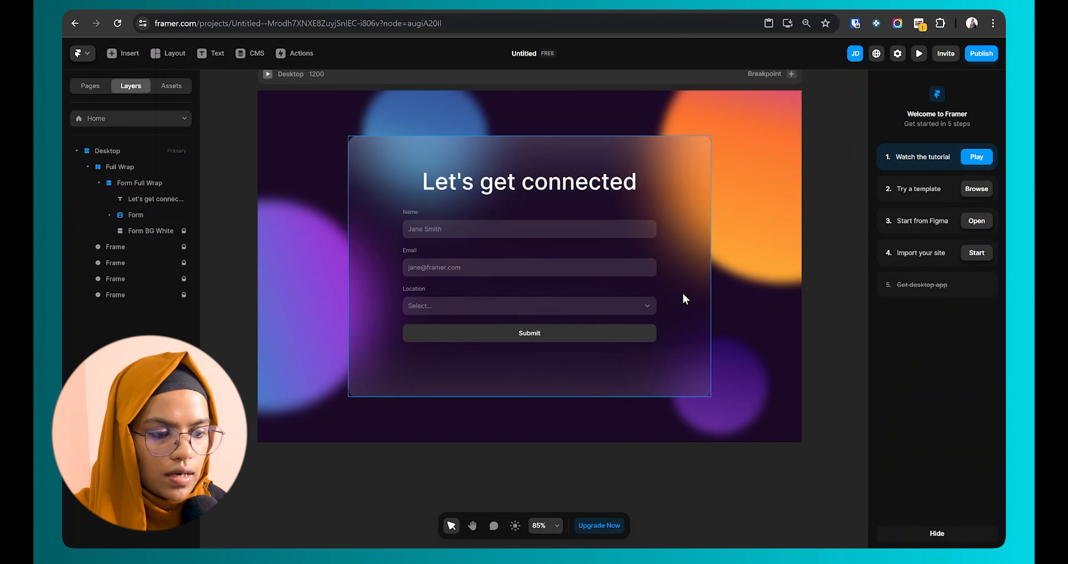
click(684, 297)
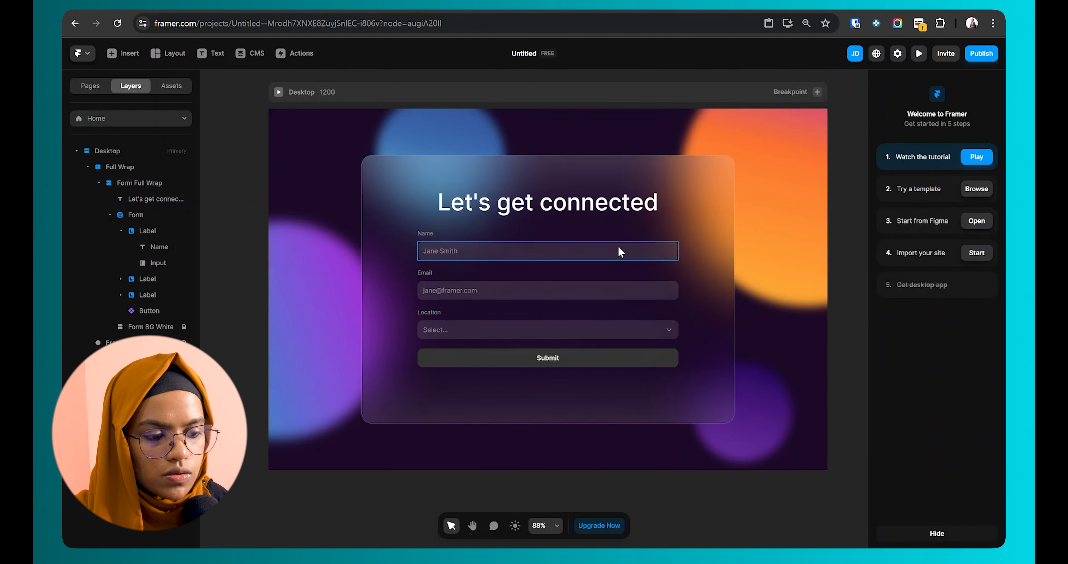
Step: Select the Label group holding Name and its input, and name the new component Input-Field
click(617, 245)
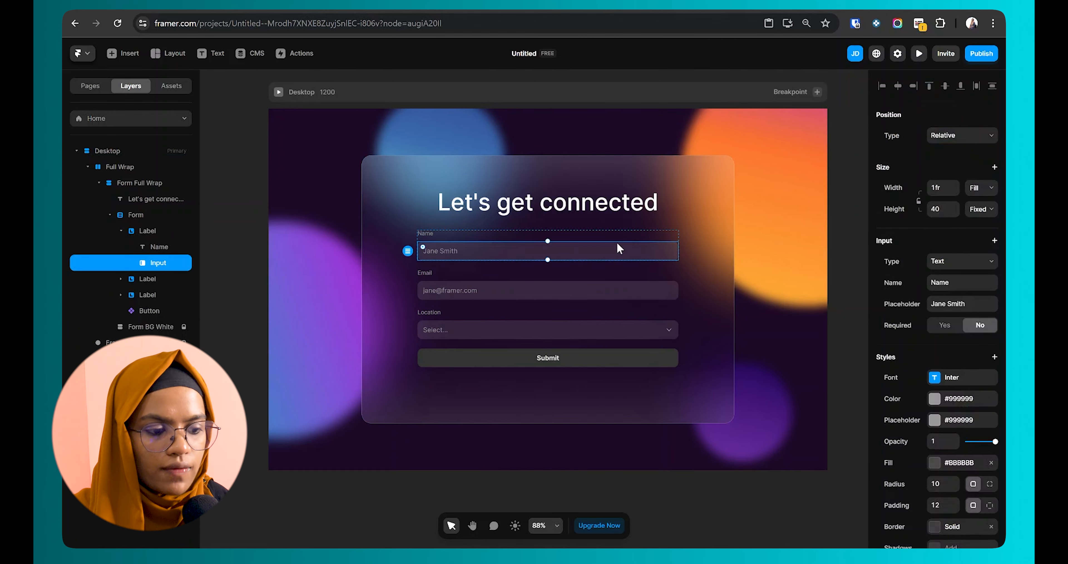
click(616, 237)
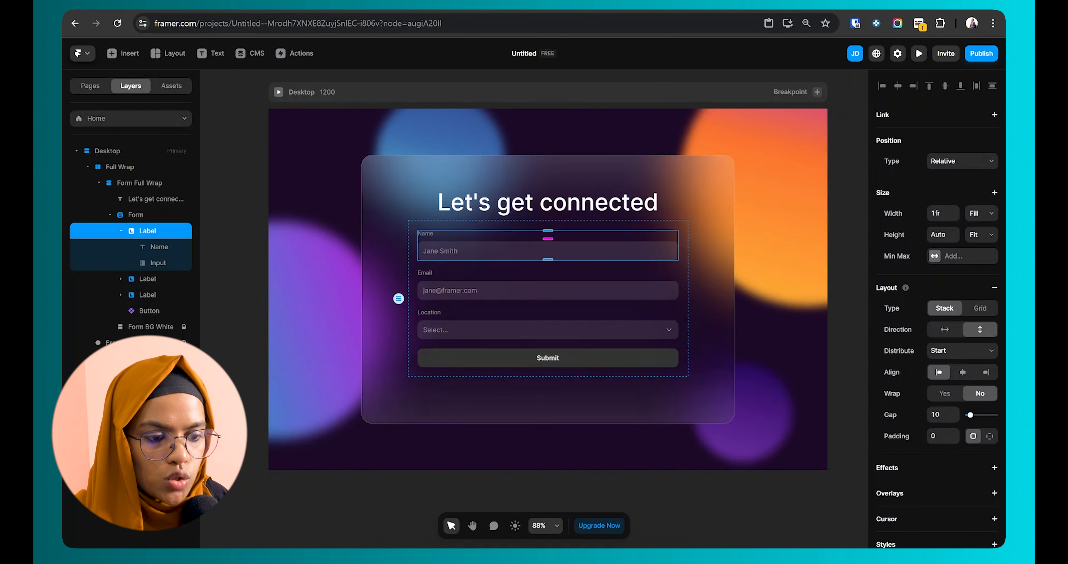
click(120, 230)
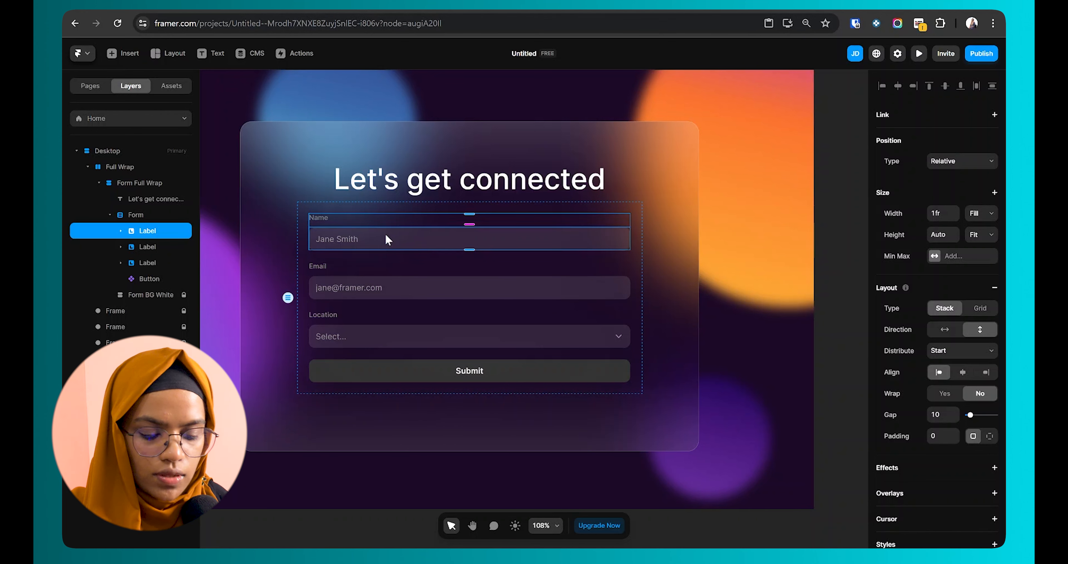
key(ctrl+alt+k)
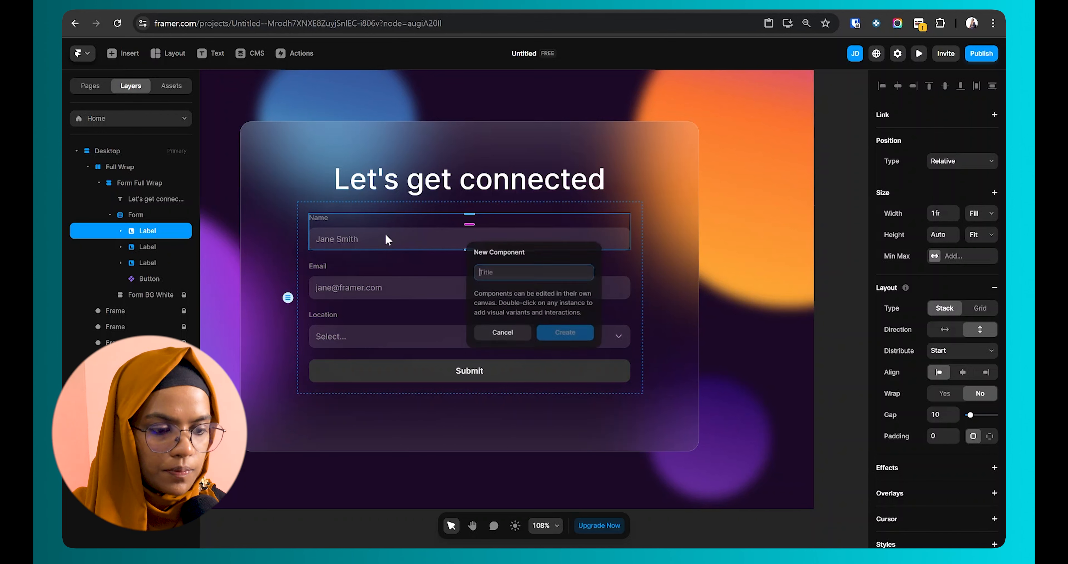
text(Input)
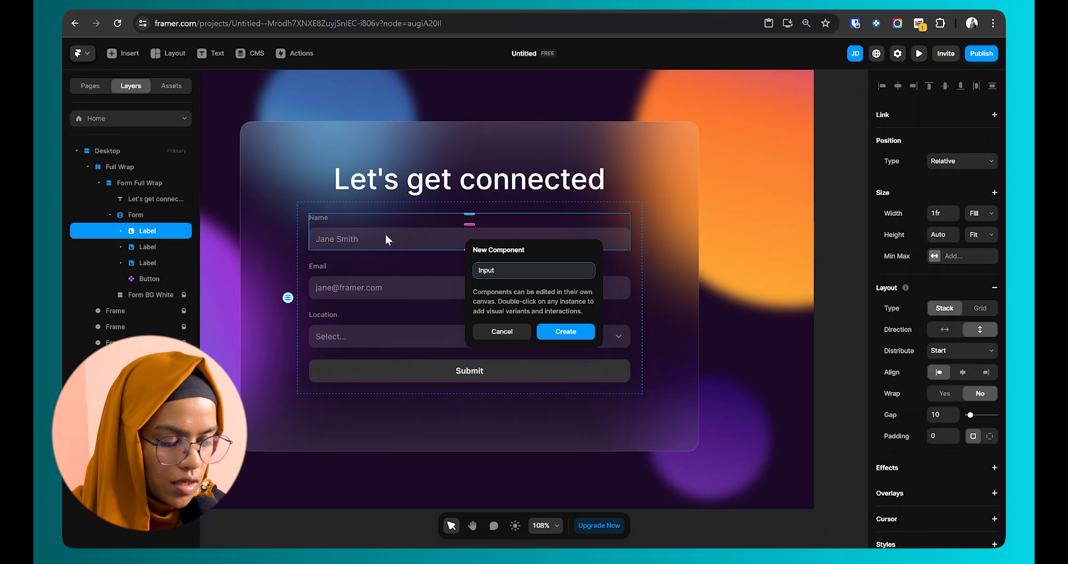
text(-Field)
Step: Create the Input-Field component and rename its first variant to Primary
key(Return)
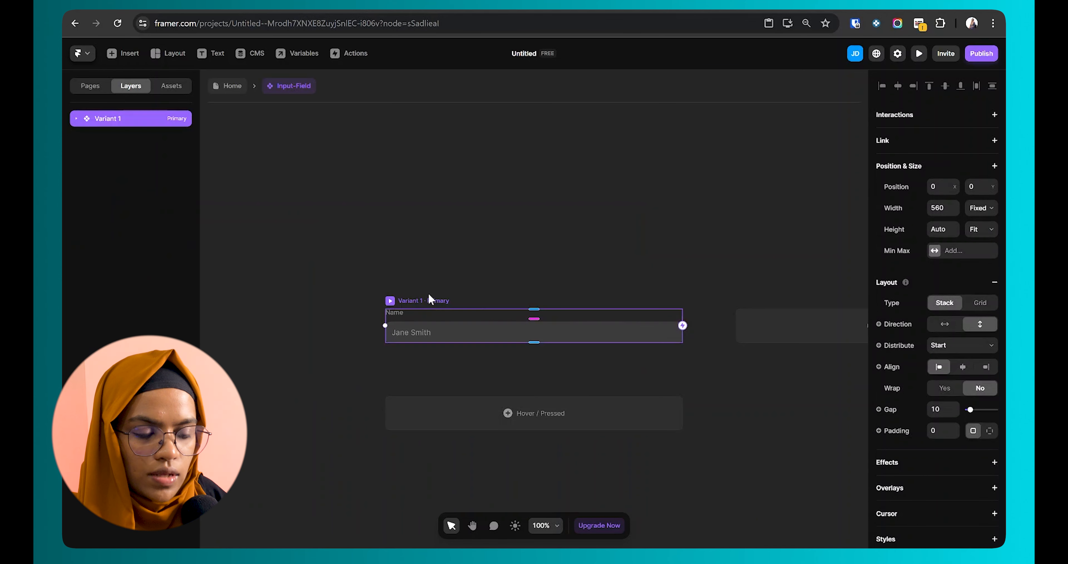
double_click(124, 121)
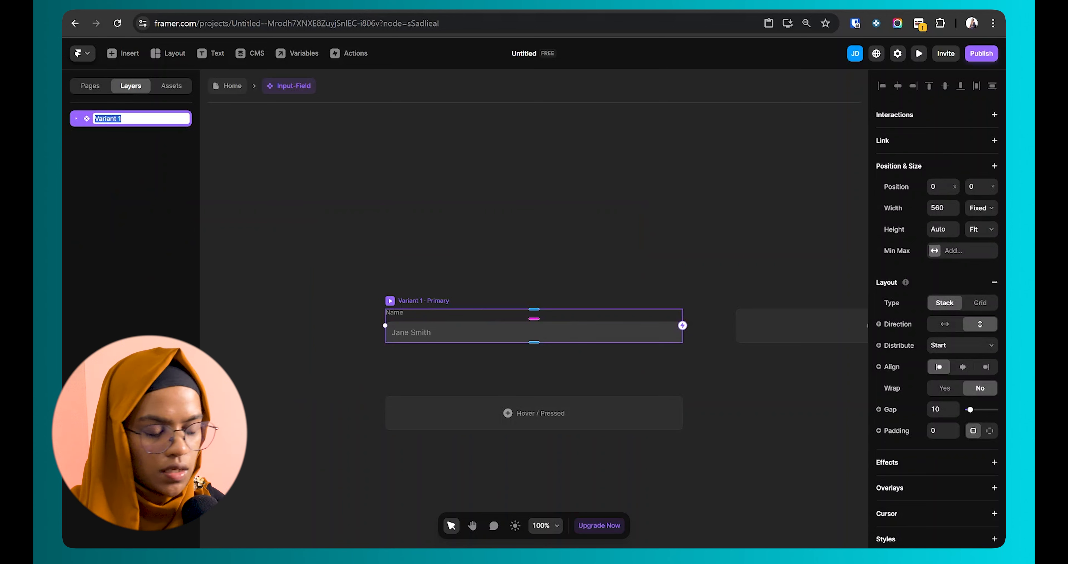
text(Primary)
key(Return)
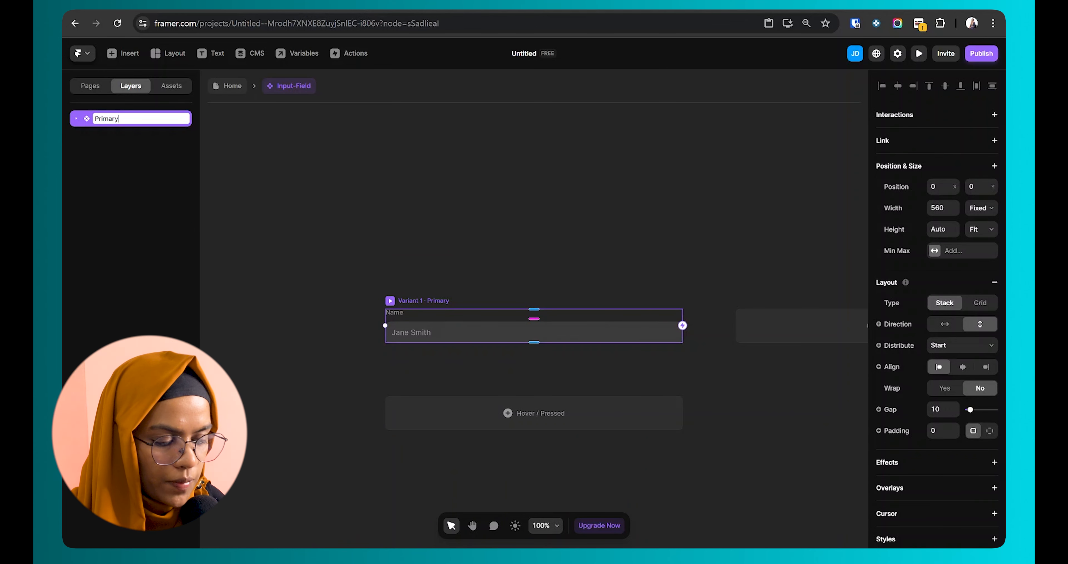
Step: Delete the Name label and drop a Phosphor icon into the Primary variant
scroll(399, 311, up, 3)
click(396, 308)
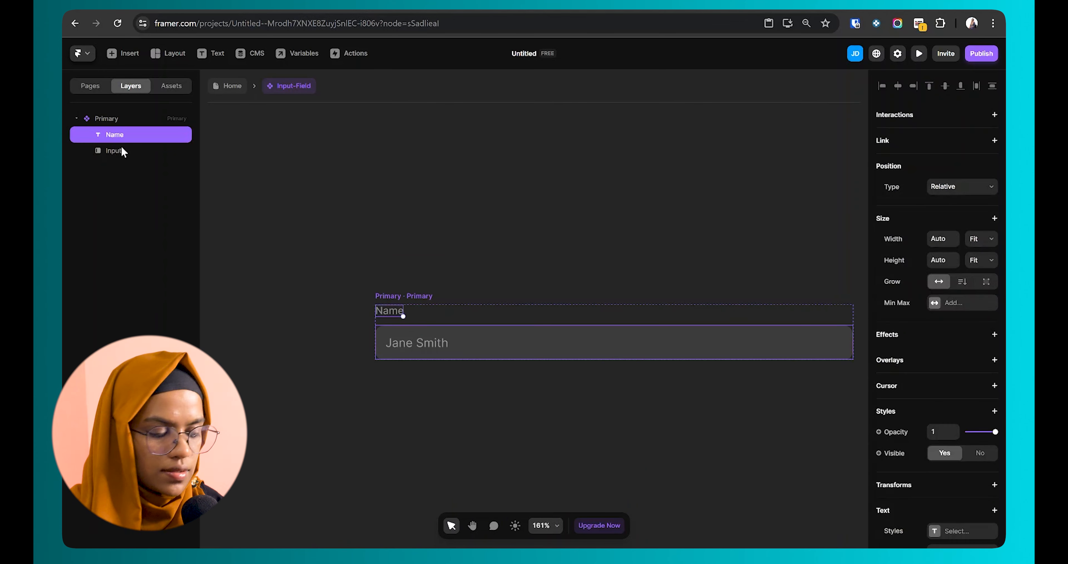
key(Delete)
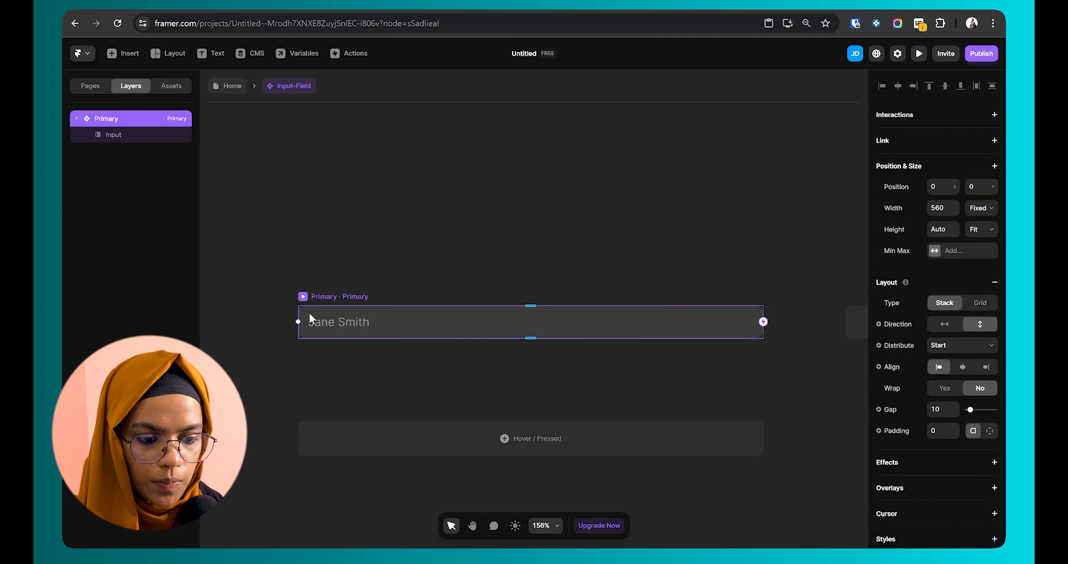
click(120, 54)
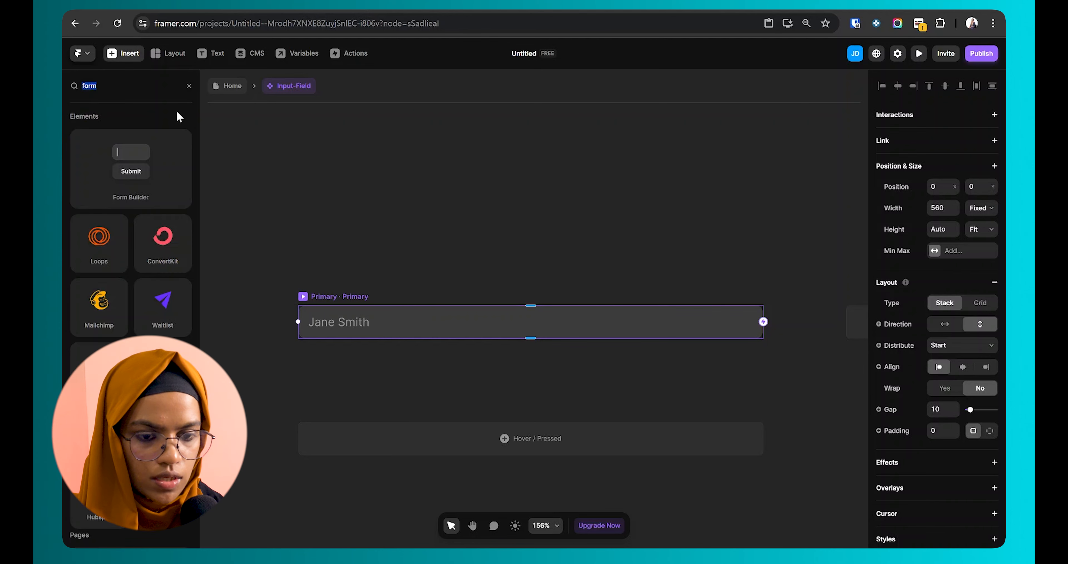
text(phos)
drag(107, 147, 122, 130)
Step: Set the icon to User with gold colour #FFB236 at 50% opacity
scroll(904, 373, down, 2)
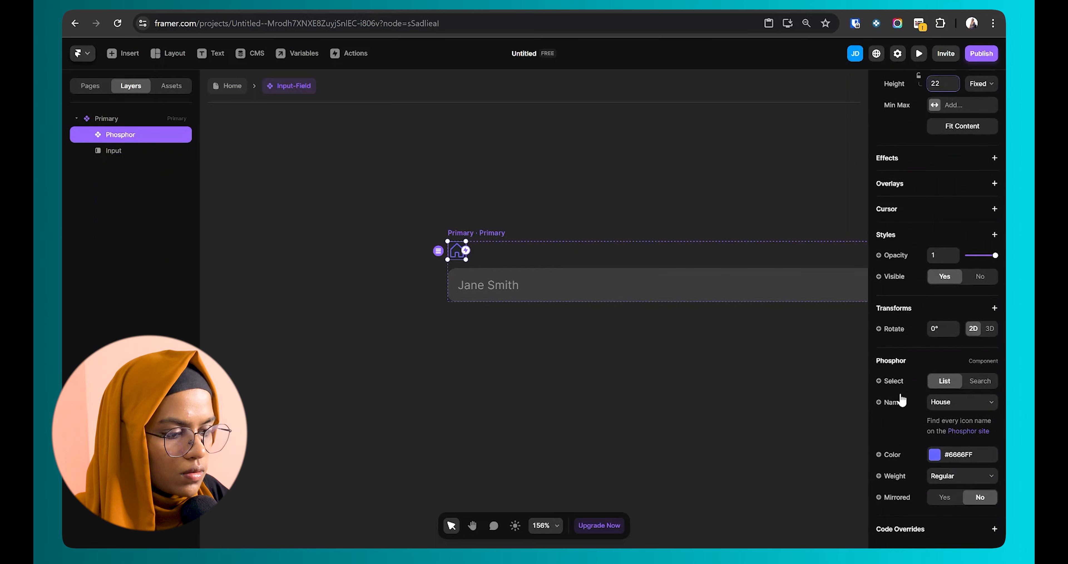
click(954, 405)
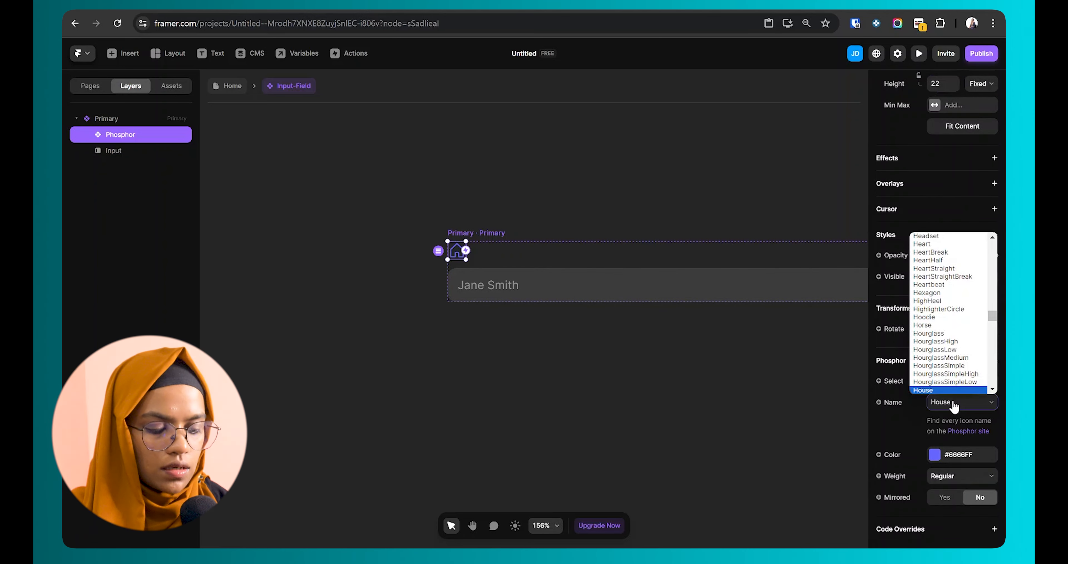
text(user)
key(Return)
click(934, 455)
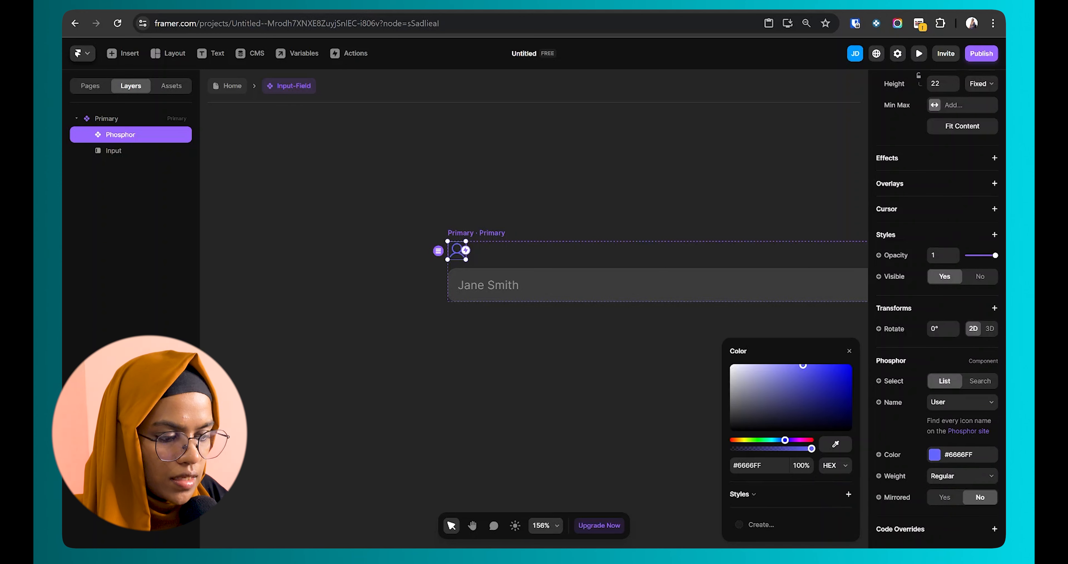
click(753, 465)
text(#FFB236)
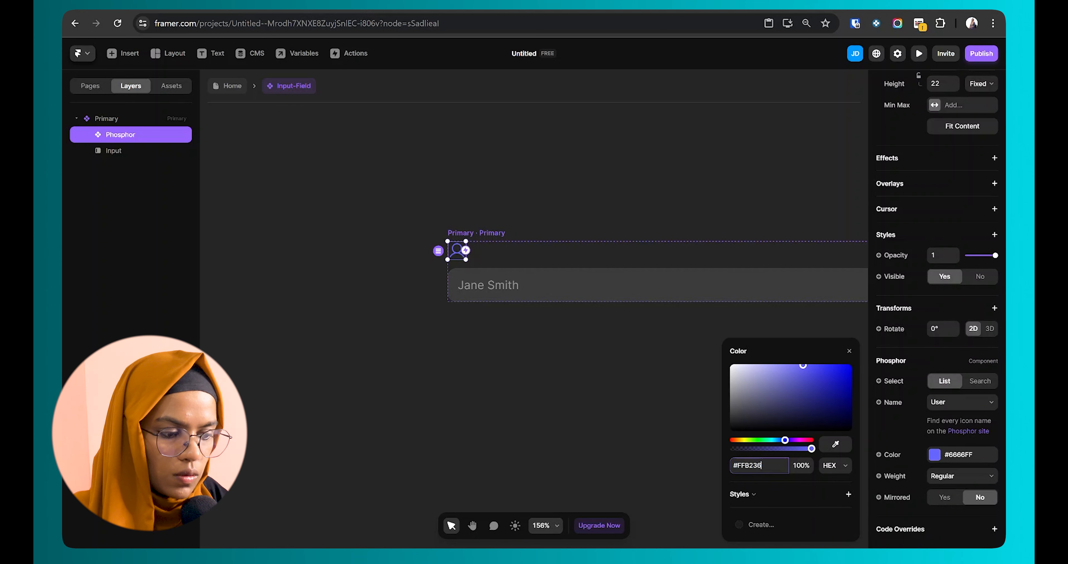
key(Tab)
text(50)
key(Return)
click(450, 395)
Step: Make the User icon absolutely positioned, centred vertically at the input field's left edge
click(457, 256)
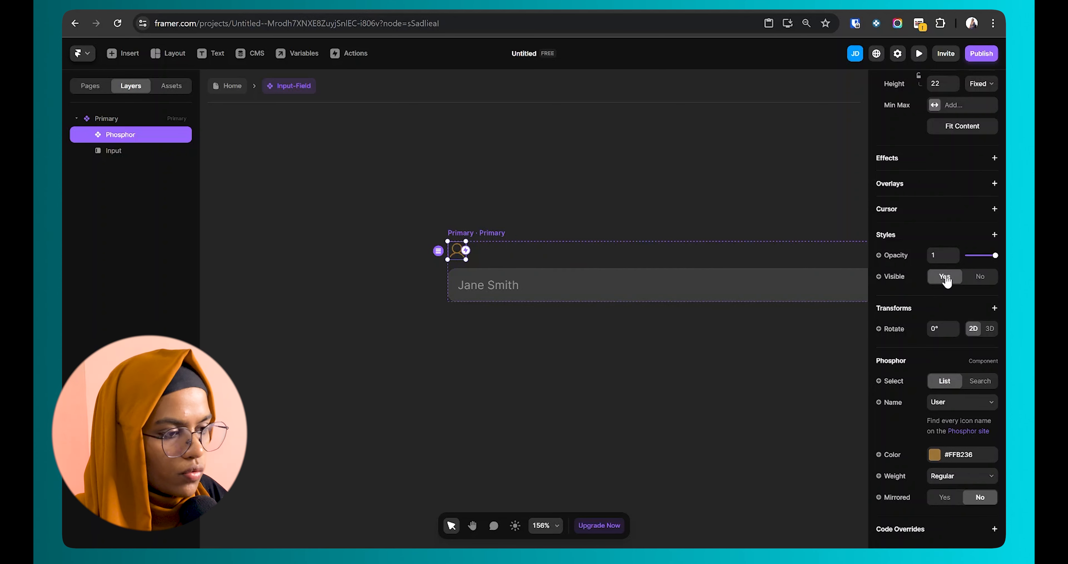
scroll(945, 280, up, 4)
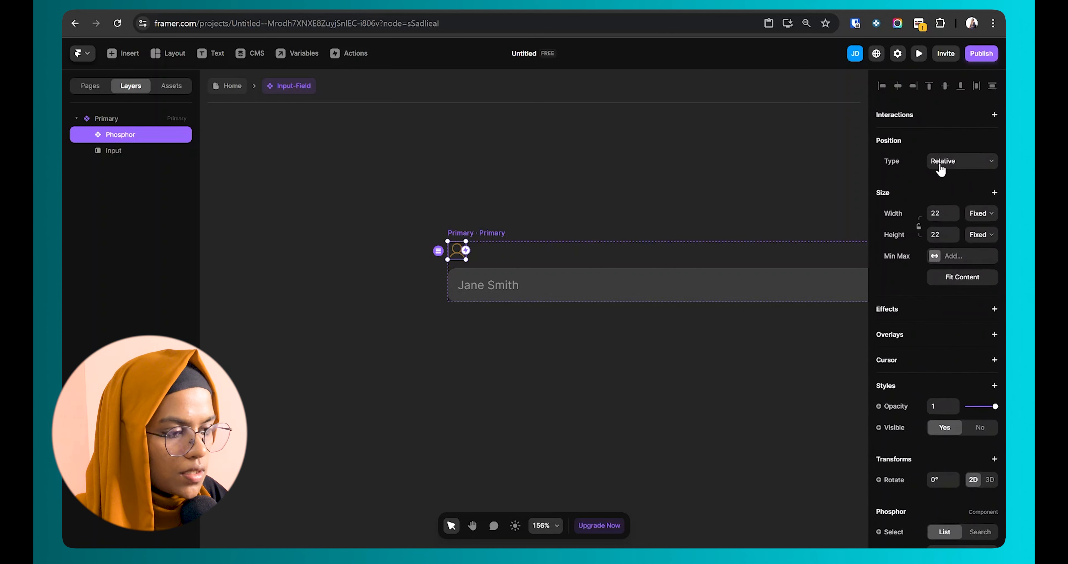
click(940, 169)
click(945, 174)
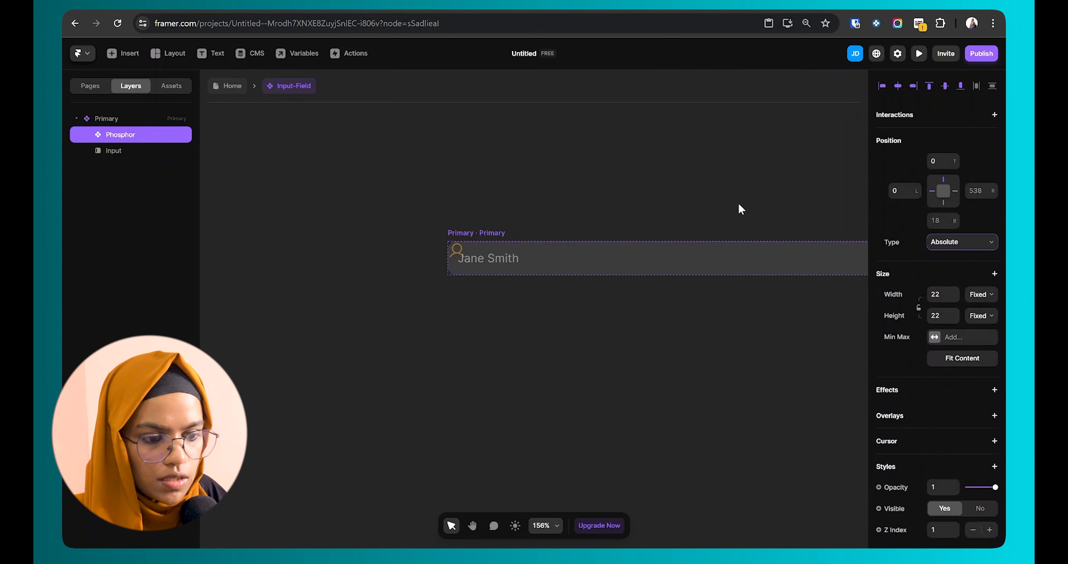
ctrl+scroll(464, 278, up, 5)
drag(458, 245, 463, 248)
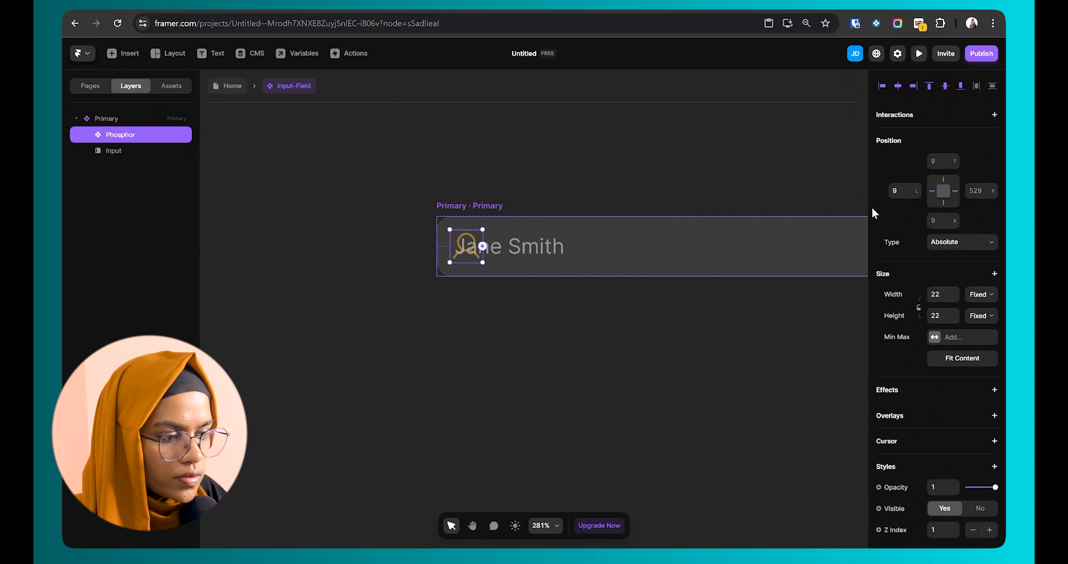
drag(468, 245, 472, 243)
Step: Give the input per-side padding with 40 on the left
click(507, 245)
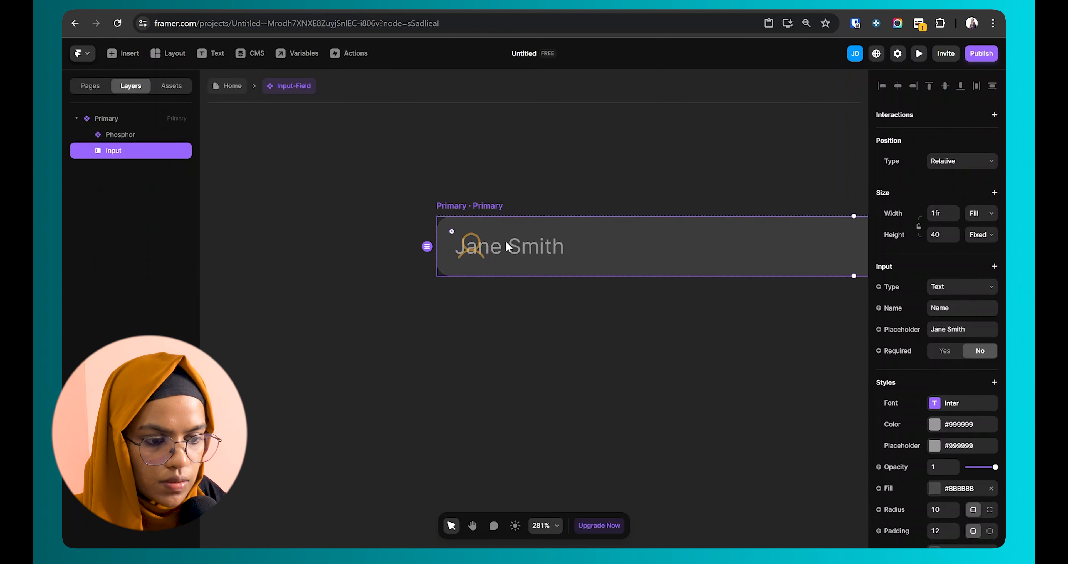
scroll(950, 431, down, 3)
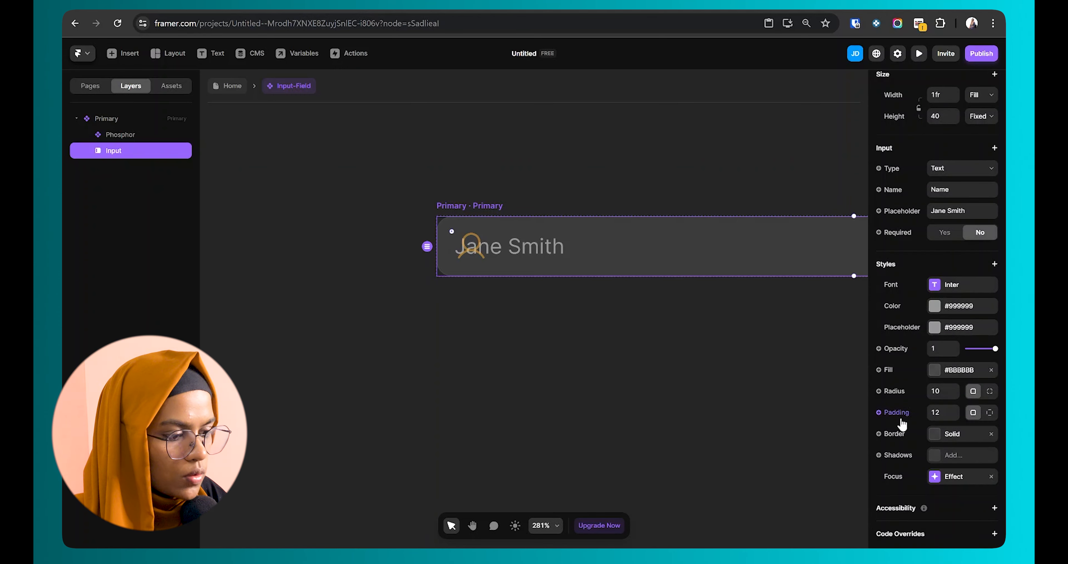
click(990, 412)
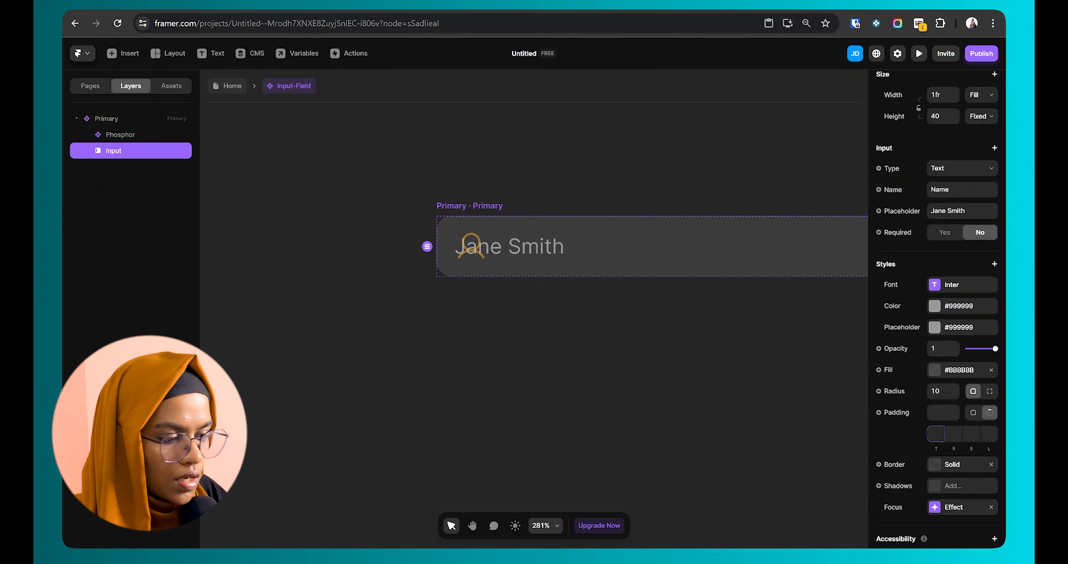
key(Return)
Step: Make the input text white and its placeholder a dimmed white
click(547, 309)
scroll(548, 308, down, 3)
key(space)
drag(548, 310, 350, 302)
click(318, 258)
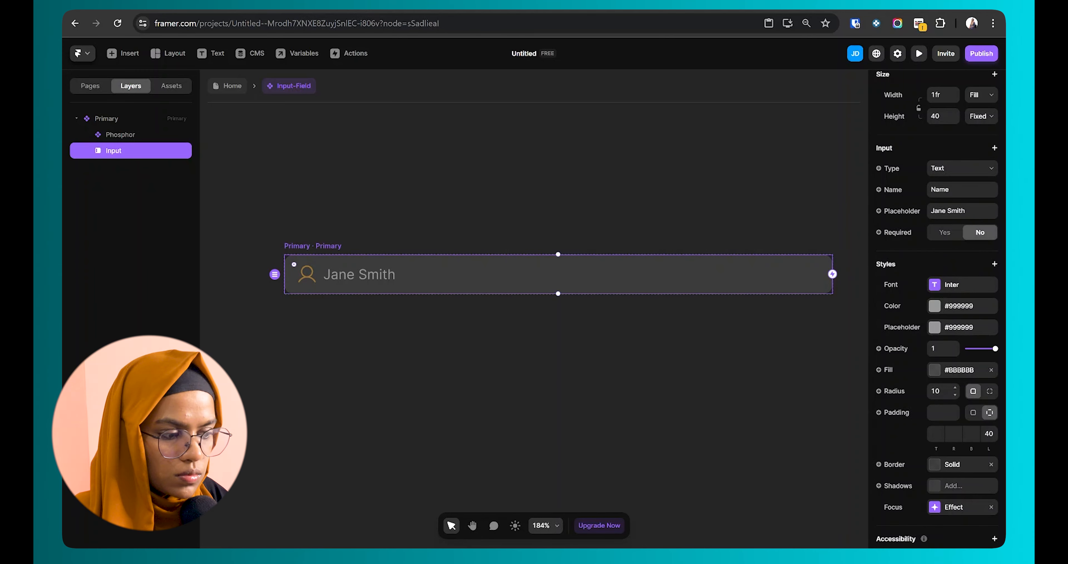
click(934, 307)
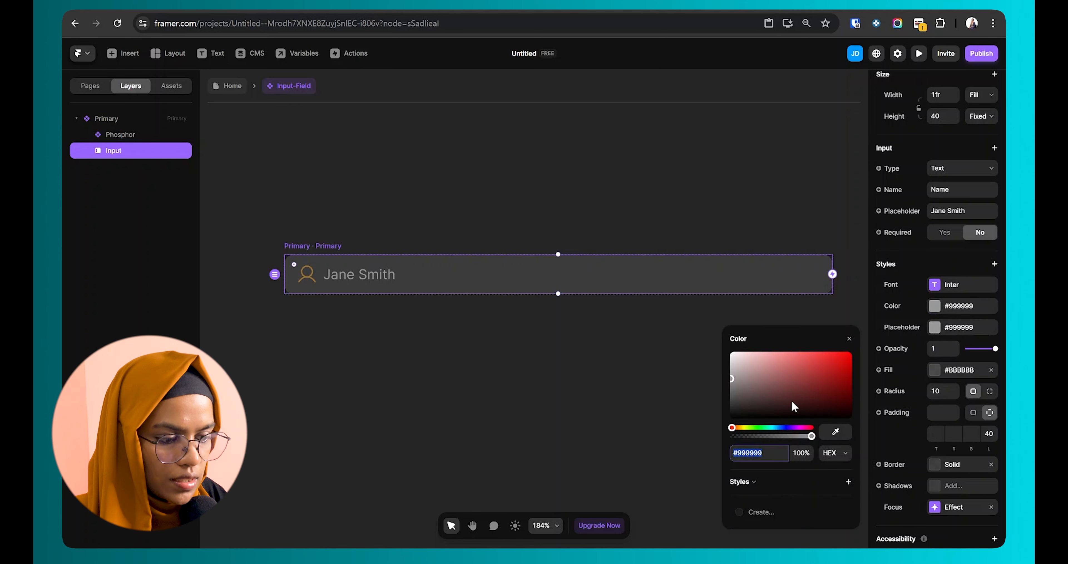
drag(734, 376, 722, 336)
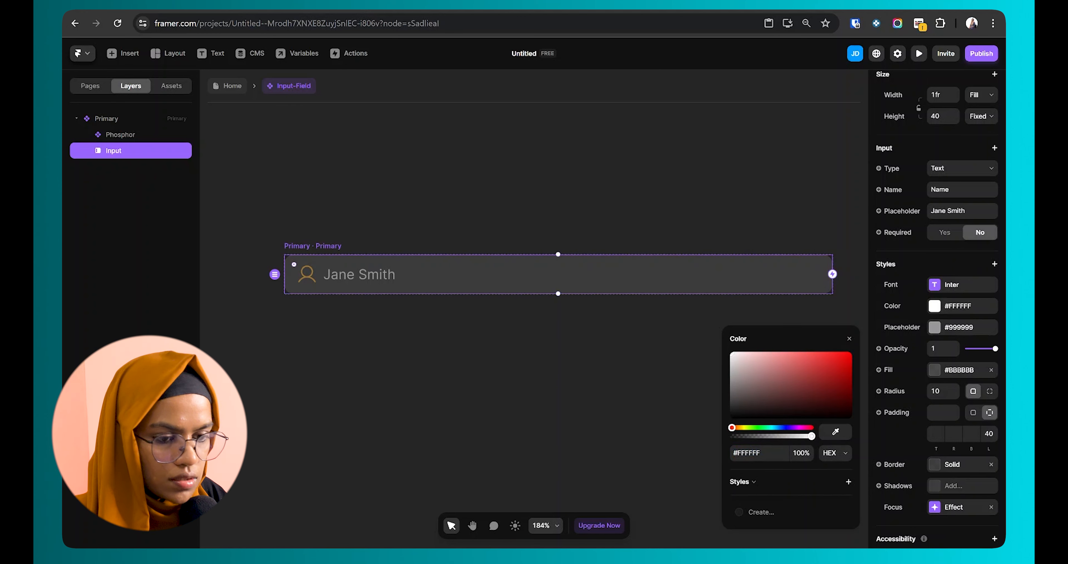
click(934, 328)
drag(762, 381, 731, 342)
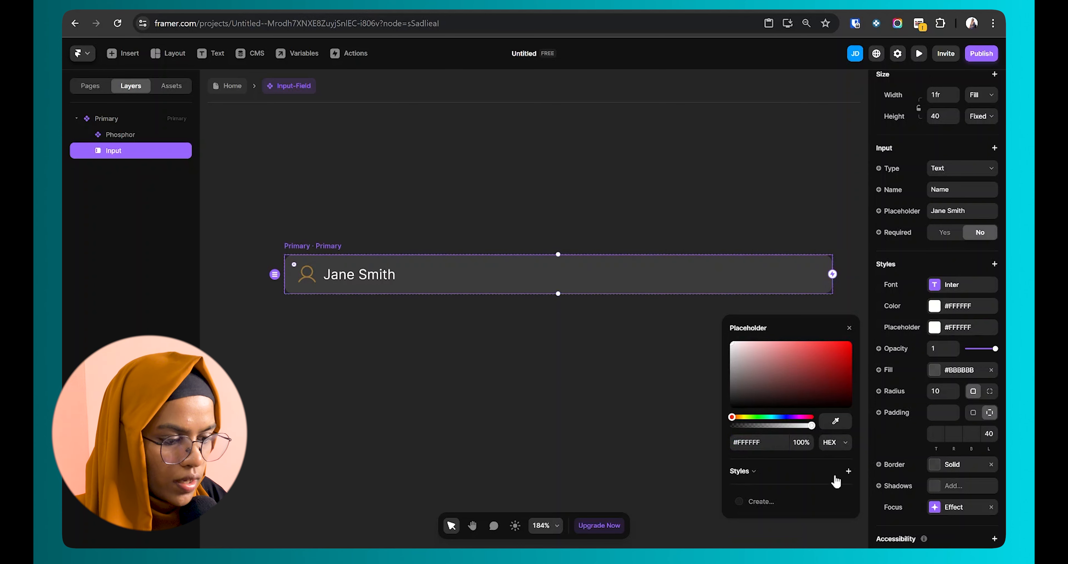
click(801, 442)
text(5)
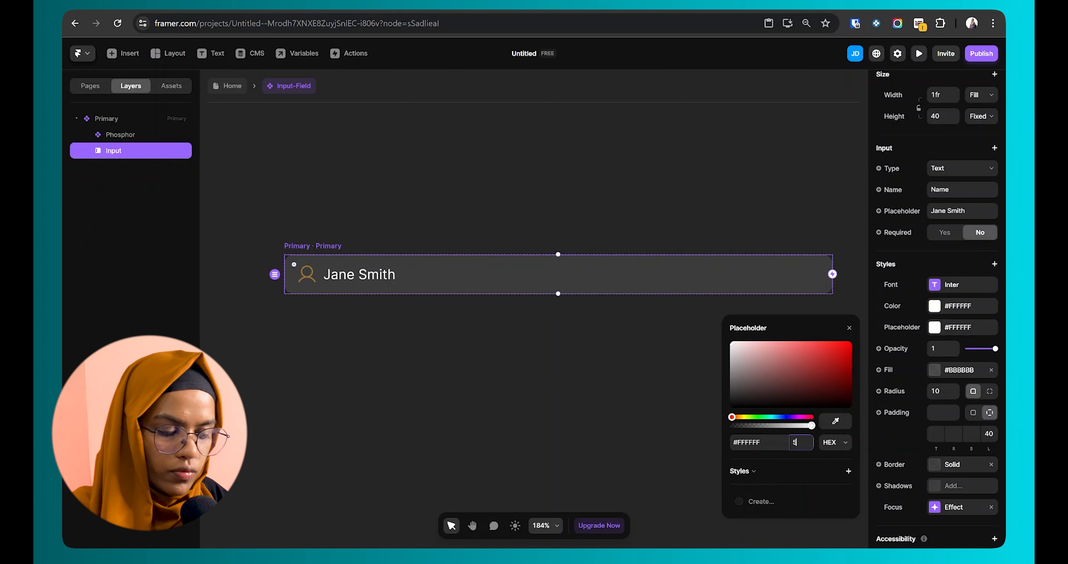
key(Return)
Step: Give the input a #FFFFFF border at 30% opacity
scroll(944, 436, down, 1)
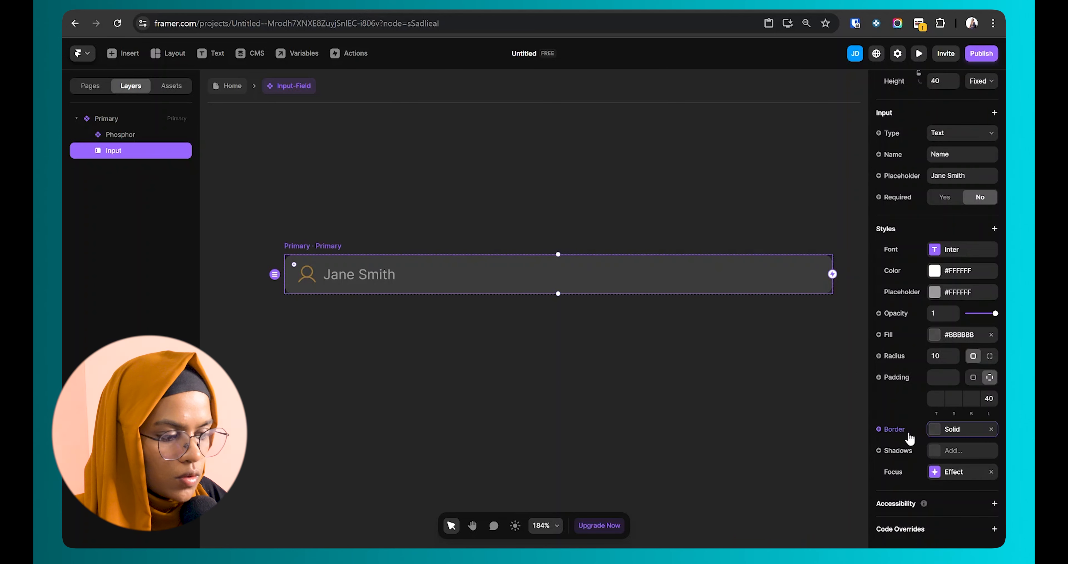
click(939, 433)
click(789, 484)
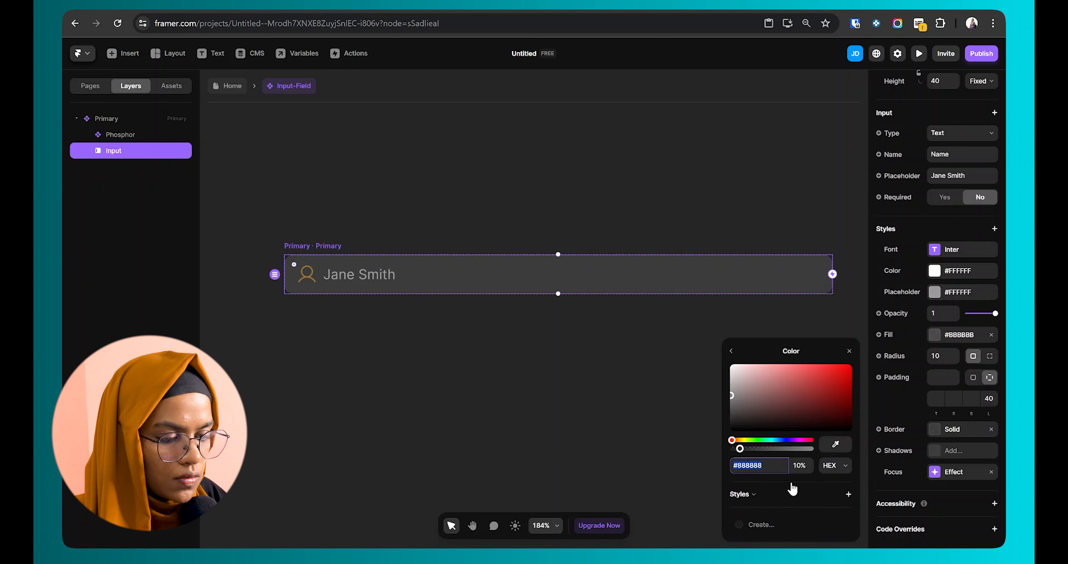
text(FFFFFF)
key(Return)
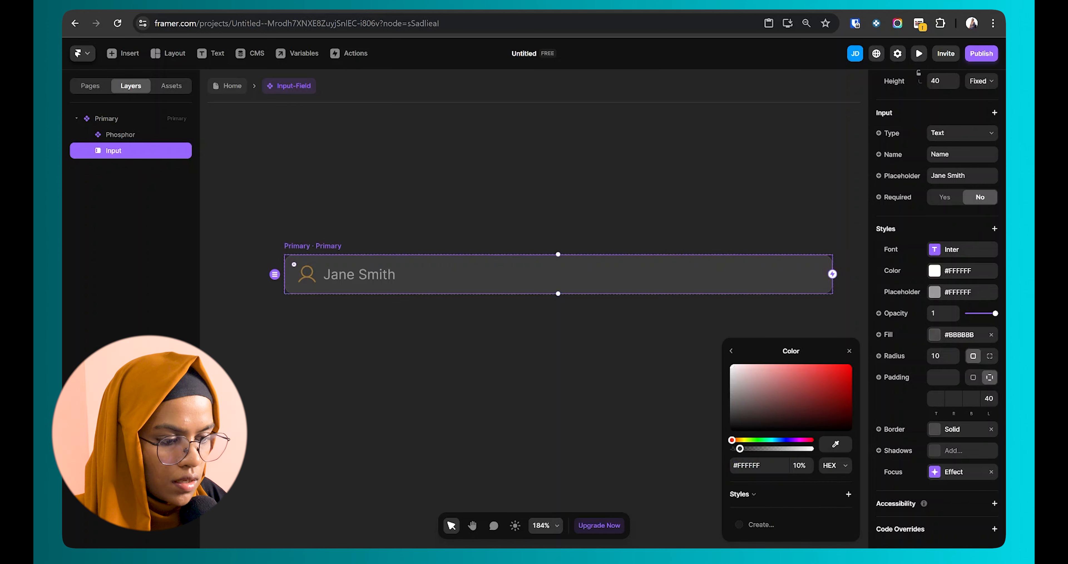
key(Tab)
text(30)
key(Return)
click(501, 461)
scroll(496, 280, down, 2)
scroll(496, 280, up, 3)
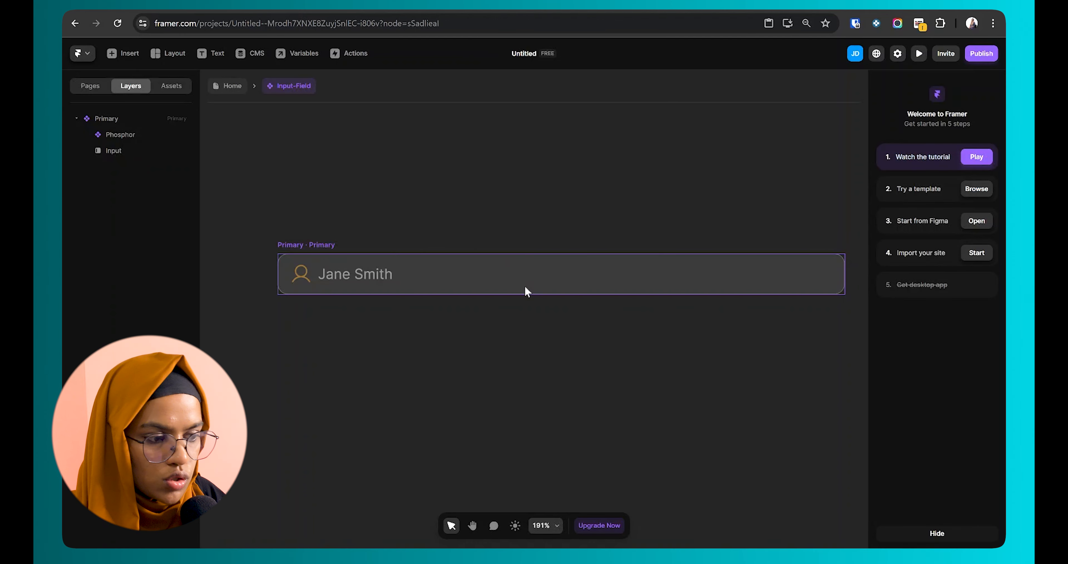
scroll(524, 284, down, 2)
scroll(574, 323, right, 2)
Step: Duplicate the user icon, make the copy relatively positioned, and size it 10 by 10
click(267, 278)
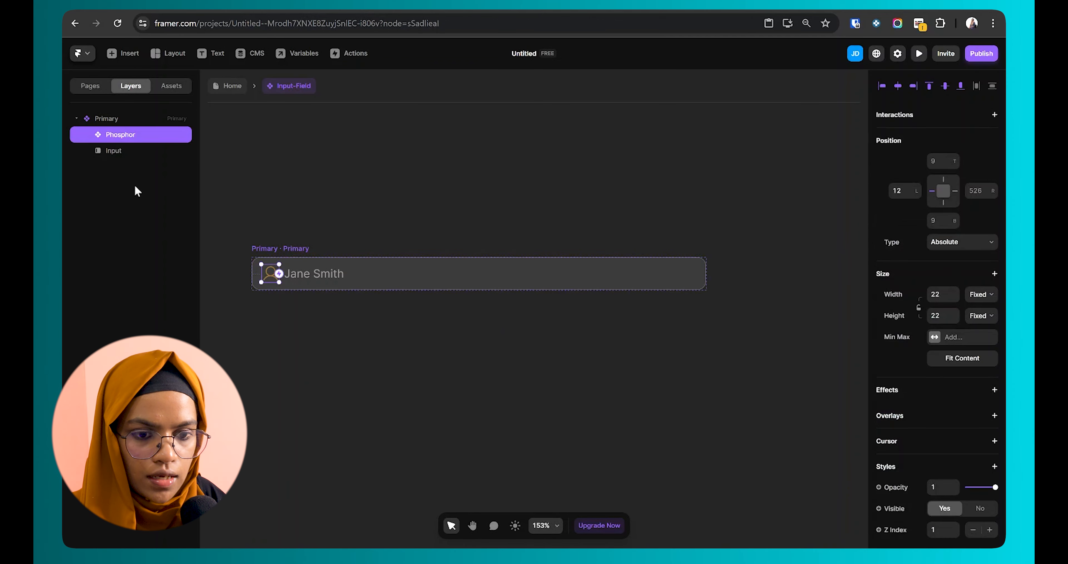
key(ctrl+d)
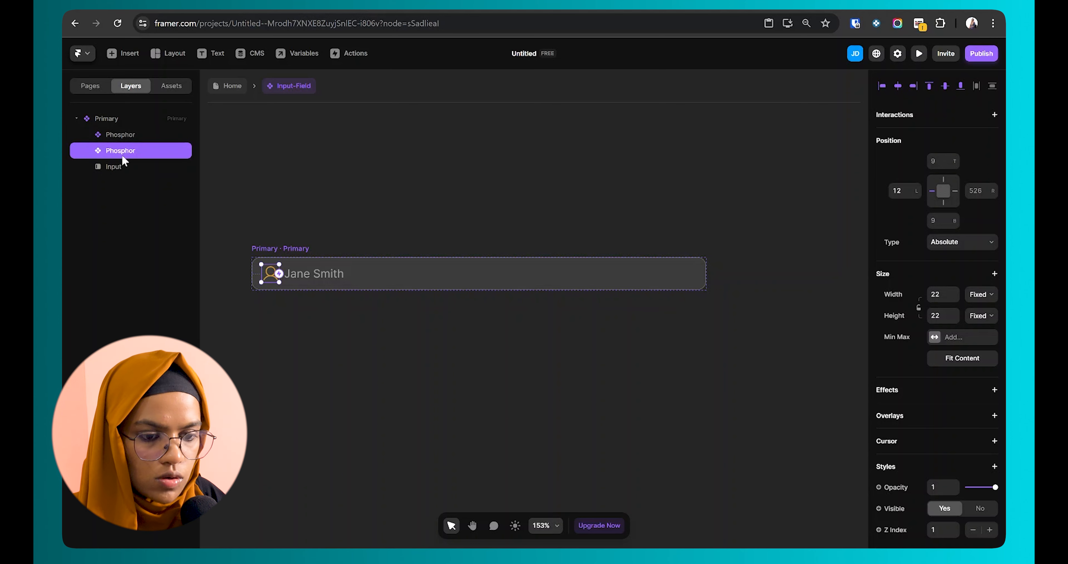
click(954, 244)
click(964, 265)
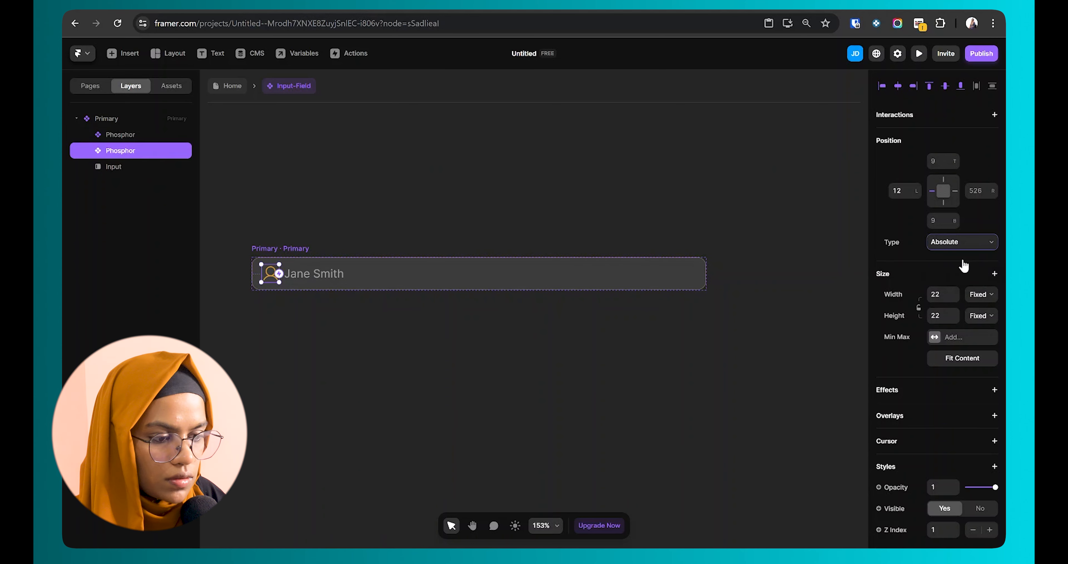
click(939, 213)
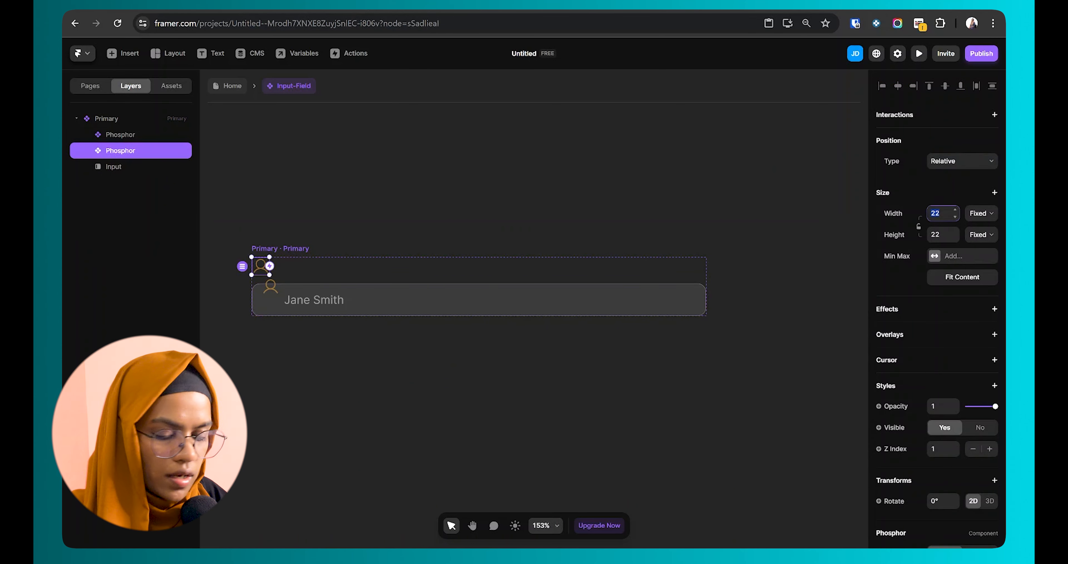
key(Tab)
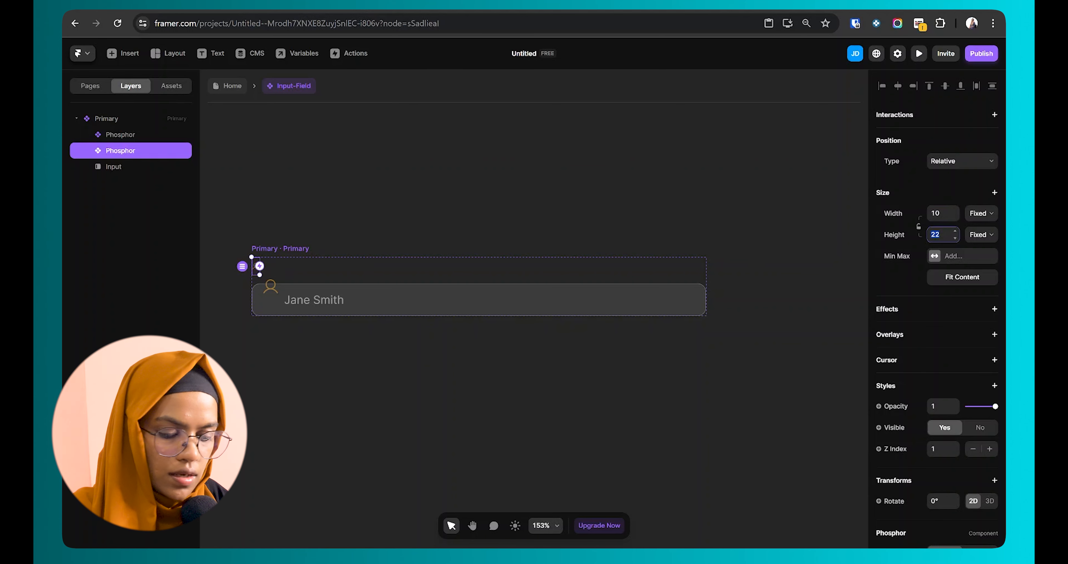
key(Return)
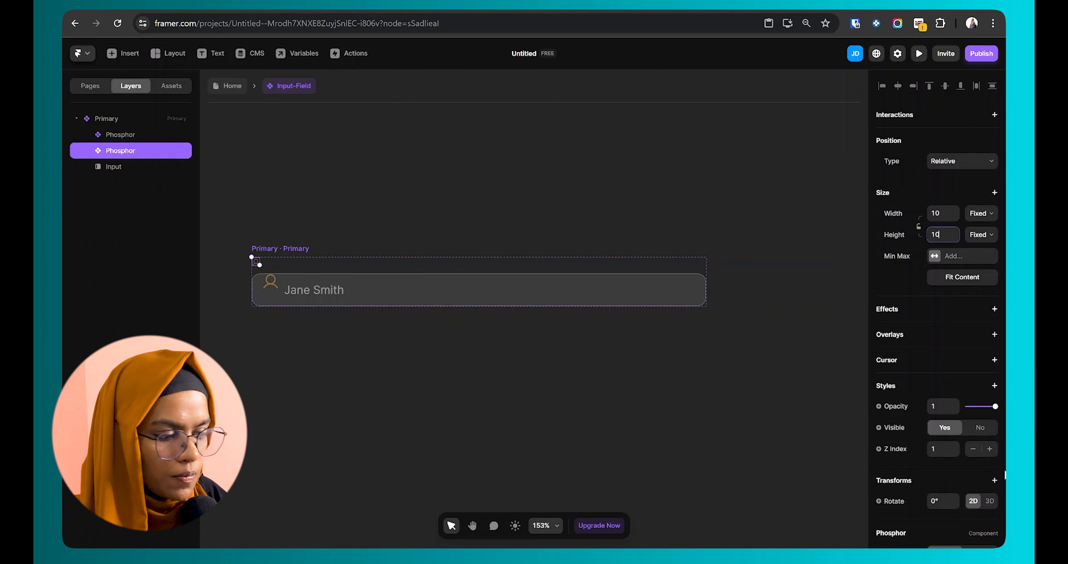
scroll(954, 374, down, 5)
Step: Turn the copy into a filled Star icon in fully opaque gold #FFB236
click(956, 404)
text(star)
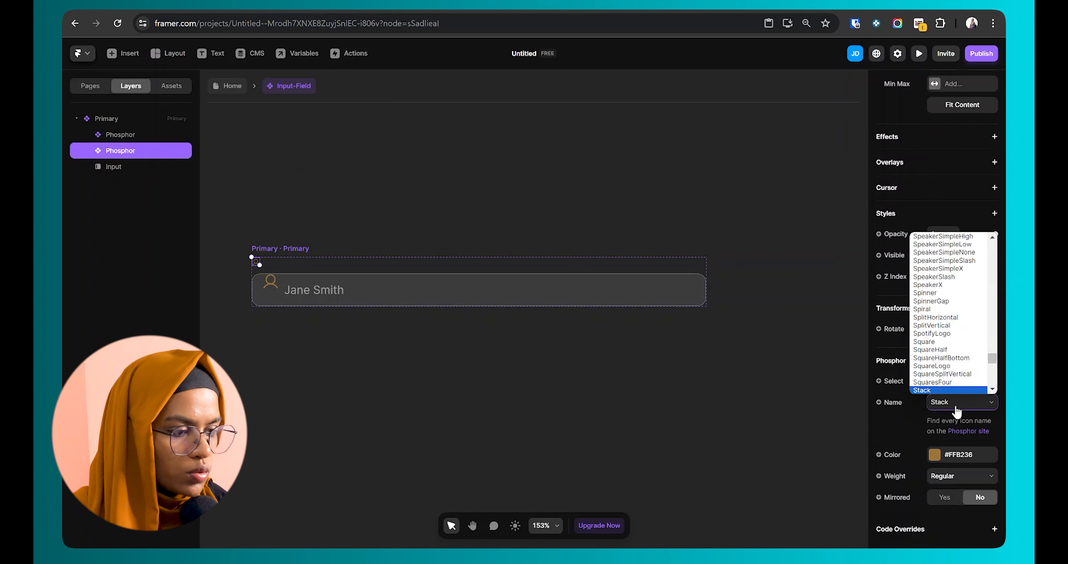
key(Return)
click(962, 476)
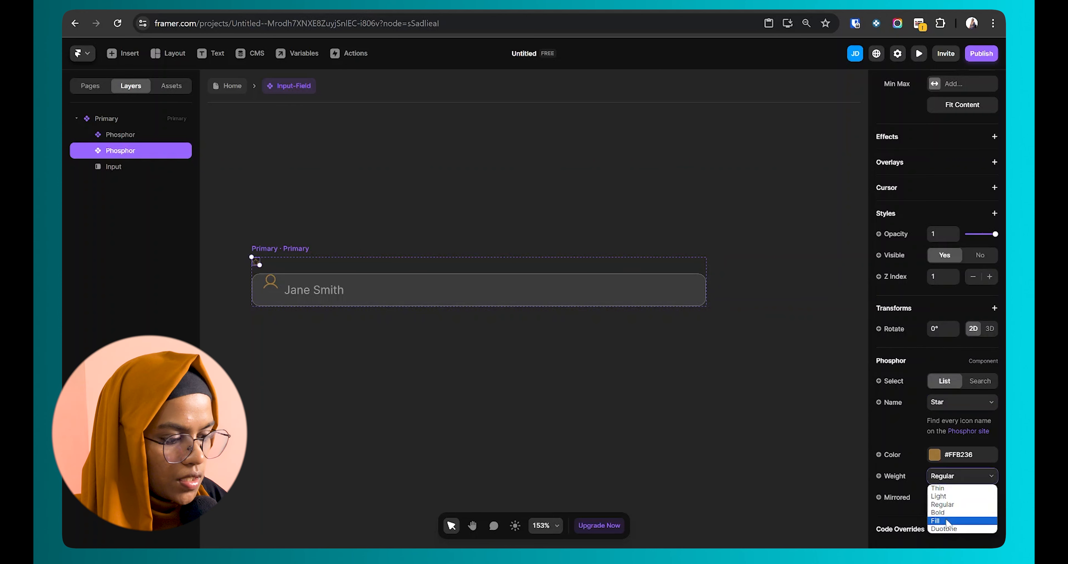
click(949, 524)
click(934, 455)
drag(774, 450, 813, 449)
click(507, 386)
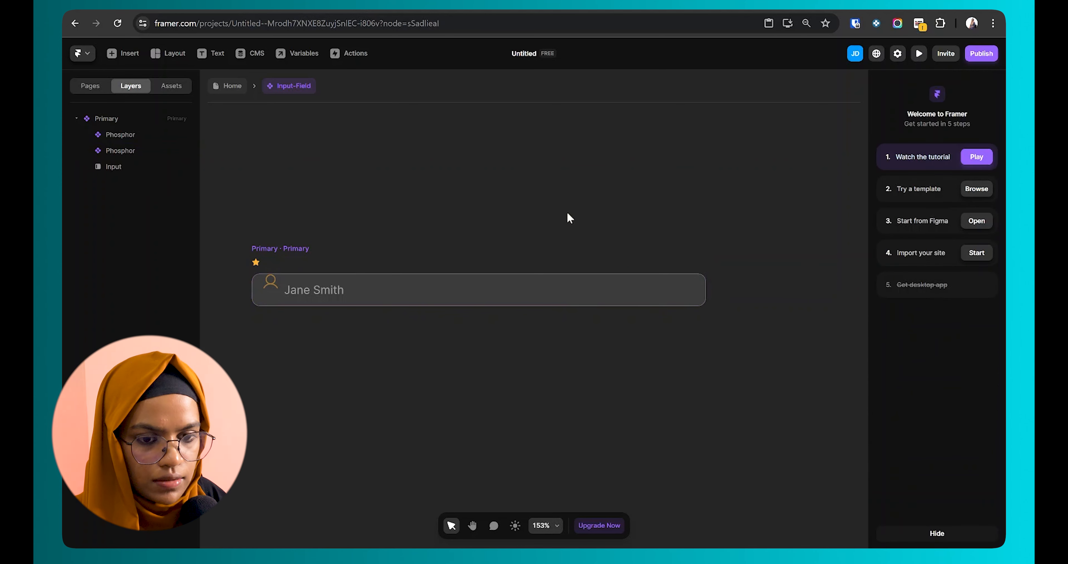
Step: Select the star icon layer together with the Input layer
click(270, 283)
scroll(283, 274, up, 3)
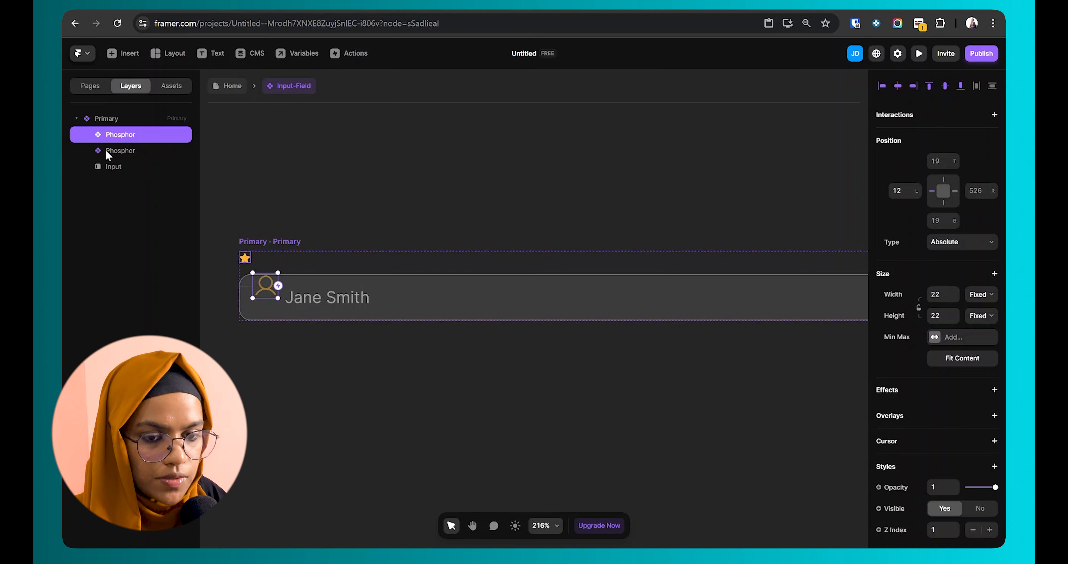
click(130, 151)
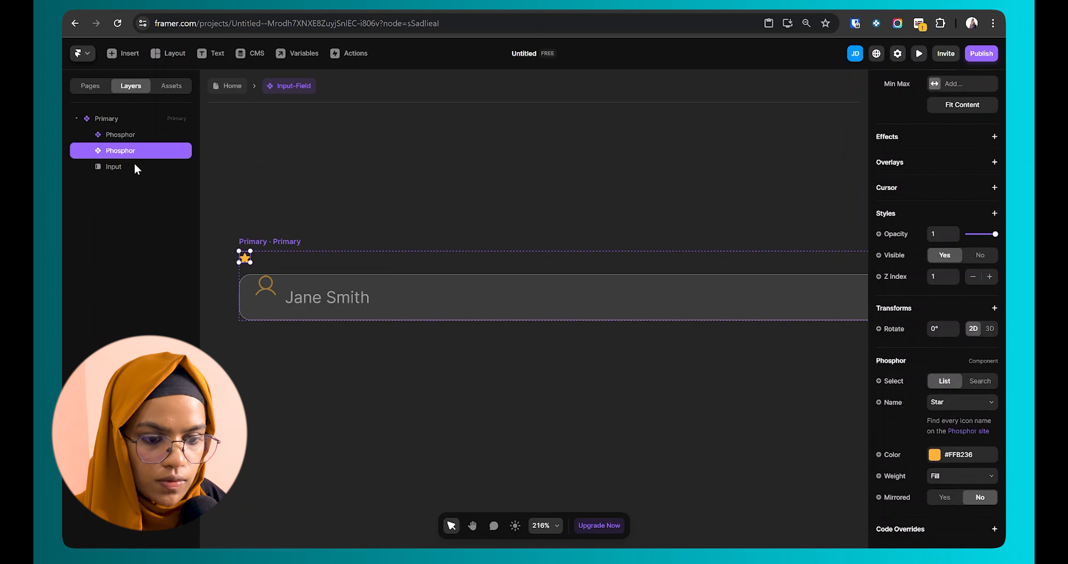
shift+click(133, 163)
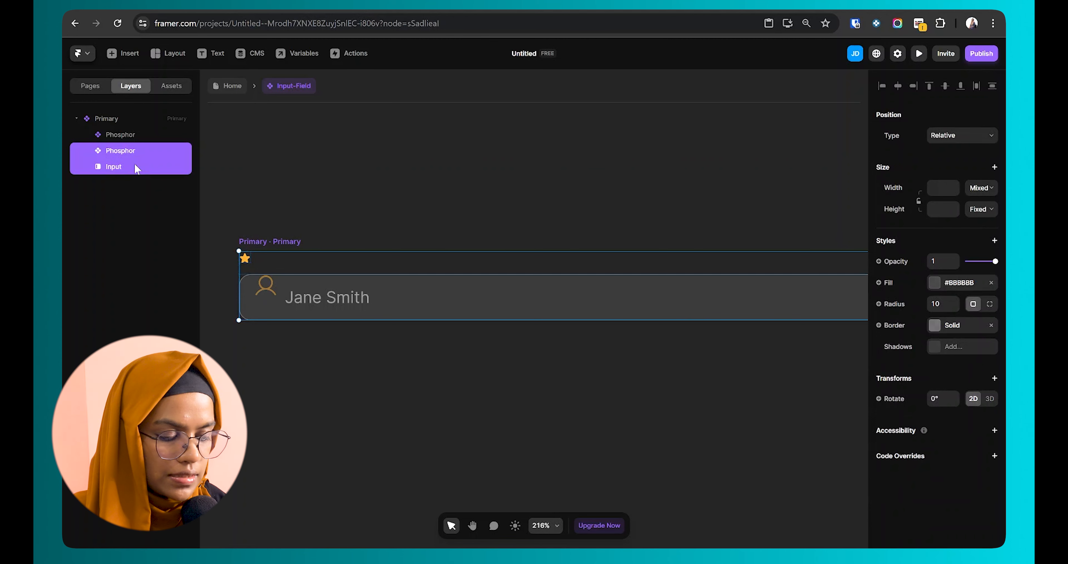
Step: Stack the user icon and input together and name the stack 'Input Field Wrap'
key(shift+a)
click(146, 182)
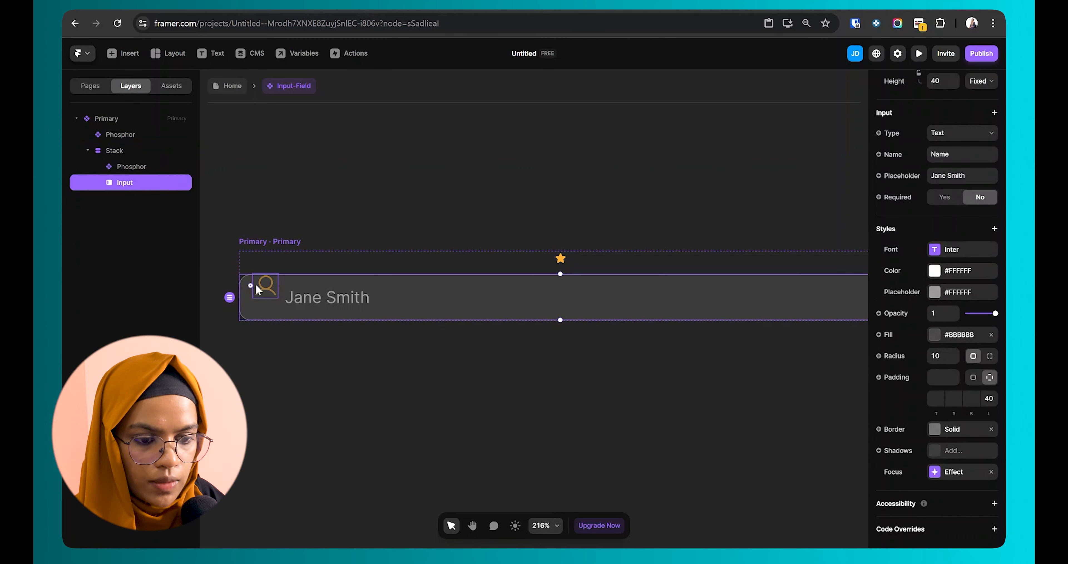
click(265, 283)
drag(265, 283, 263, 292)
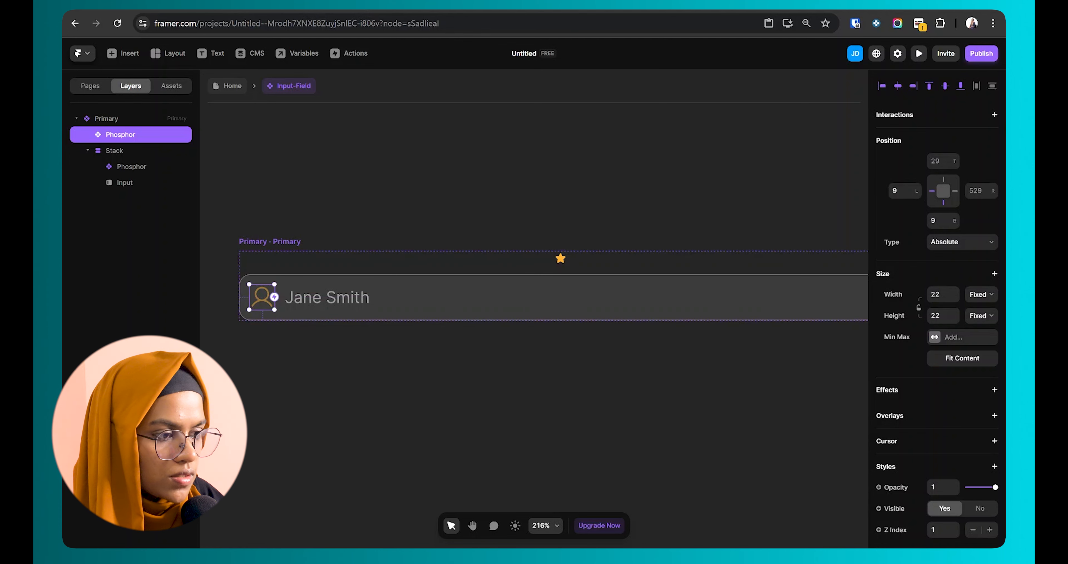
click(298, 344)
click(119, 152)
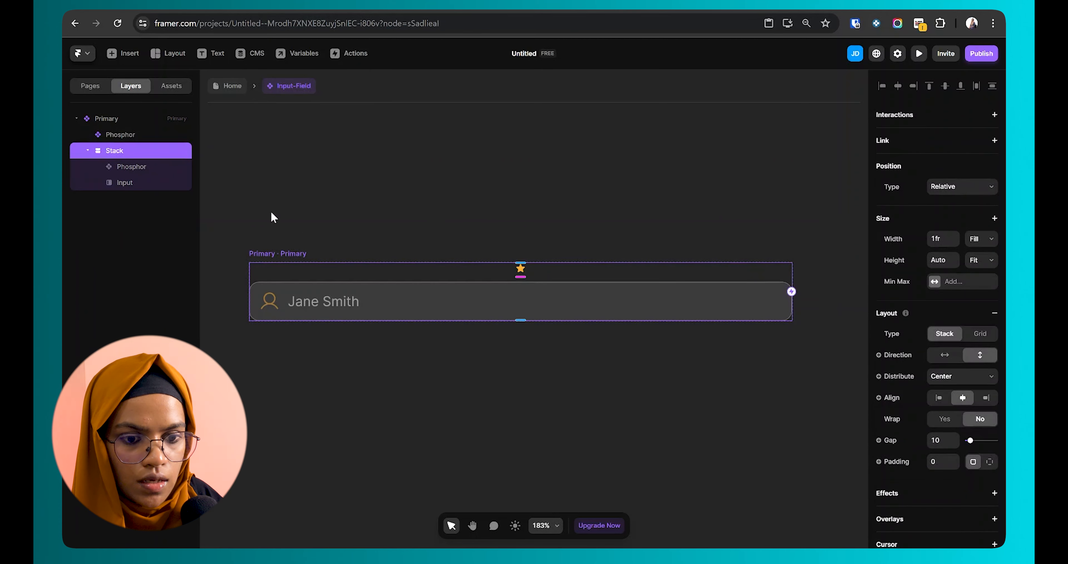
double_click(137, 151)
key(BackSpace)
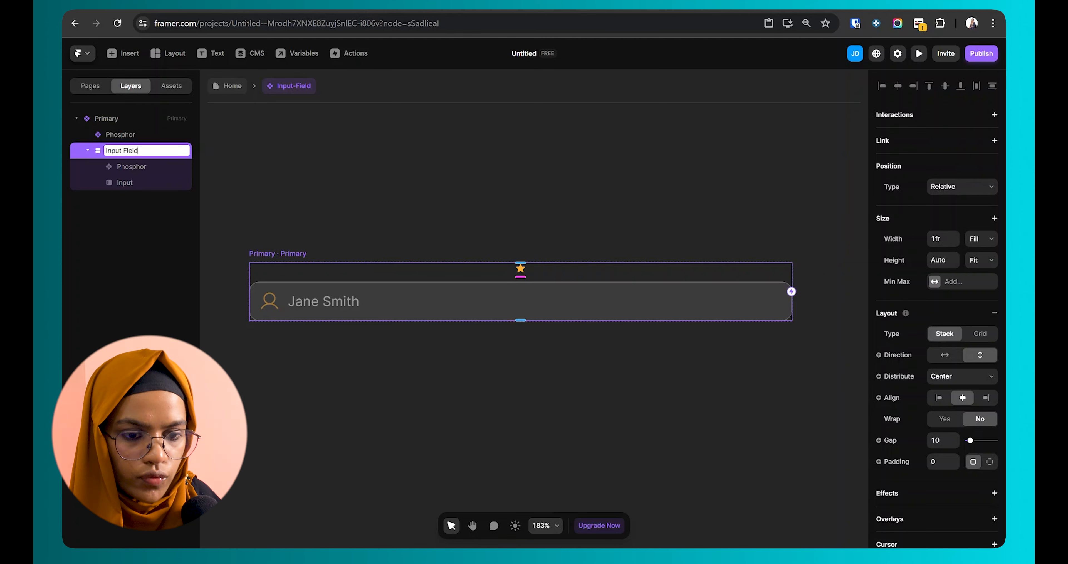
text(Input Field Wrap)
key(Return)
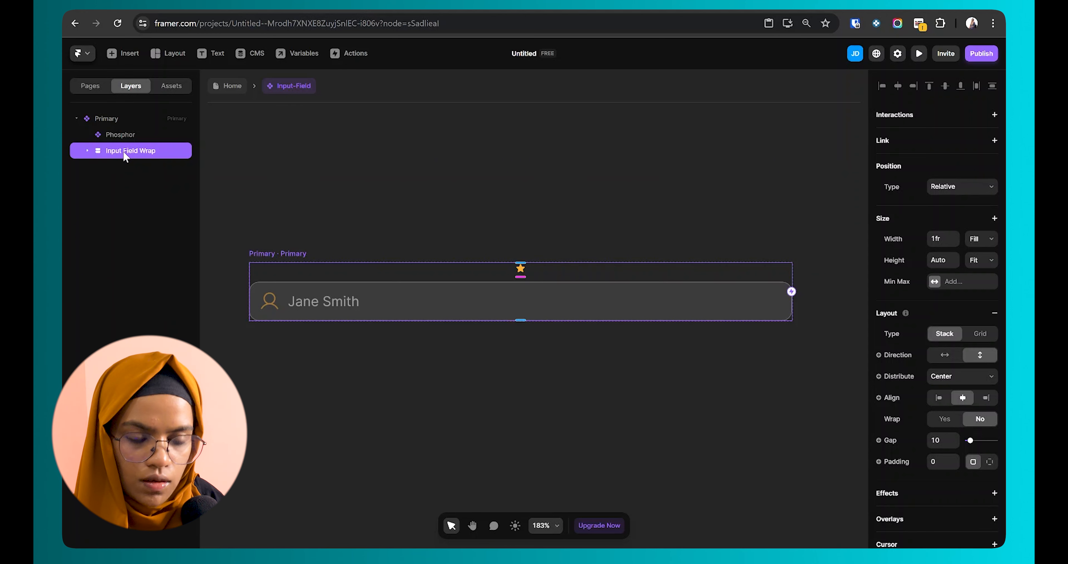
Step: Wrap the star and Input Field Wrap in a new stack named 'Wrap'
shift+click(129, 134)
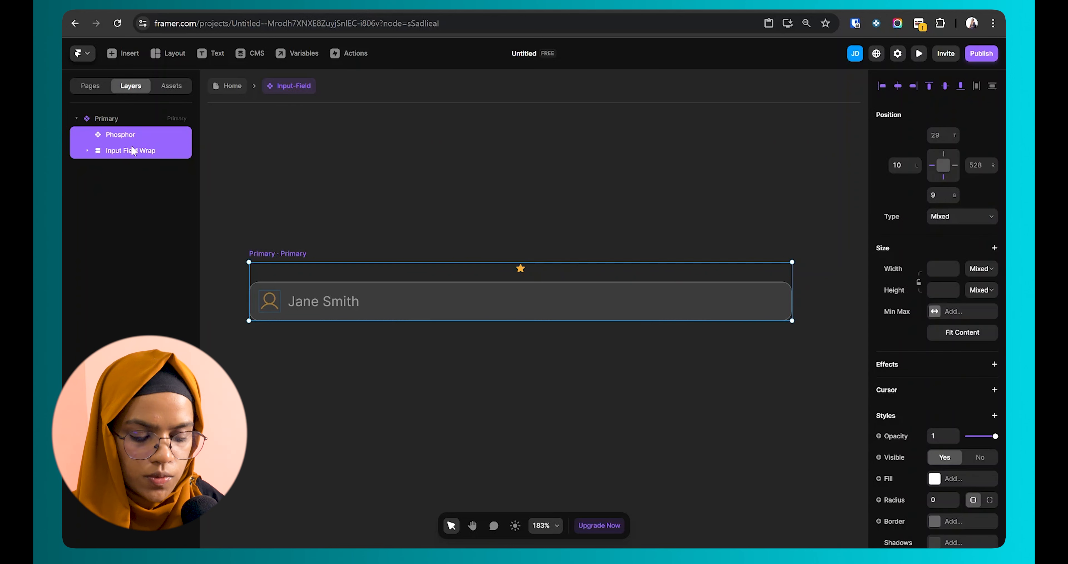
key(ctrl+Return)
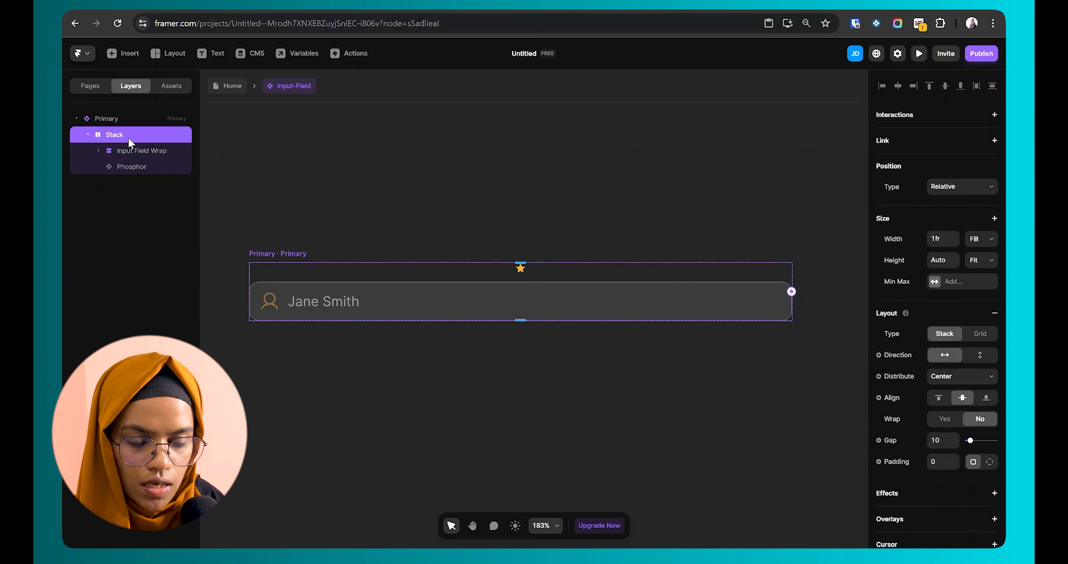
double_click(129, 140)
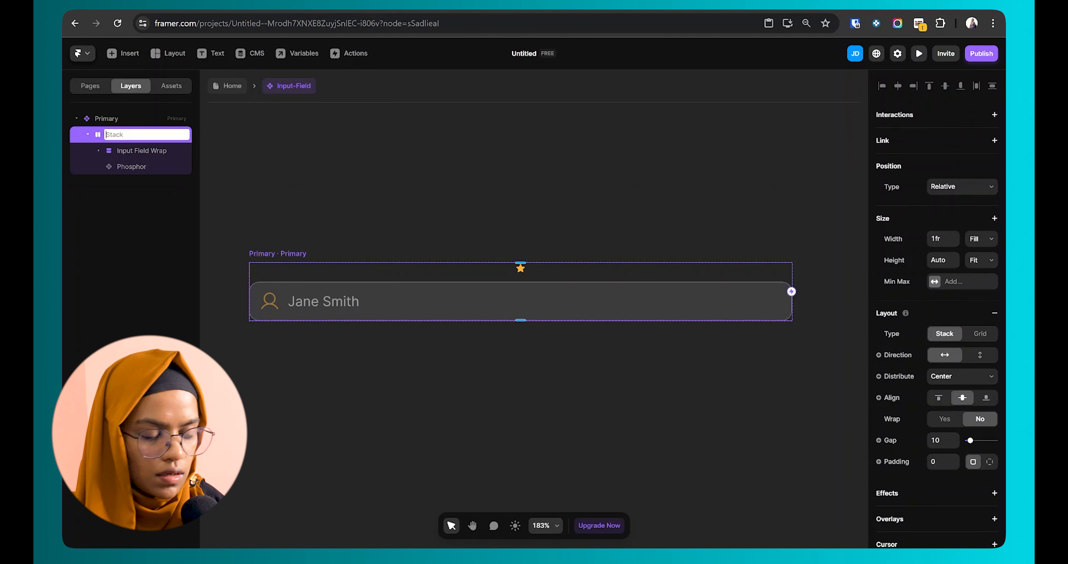
text(Wrap)
key(Return)
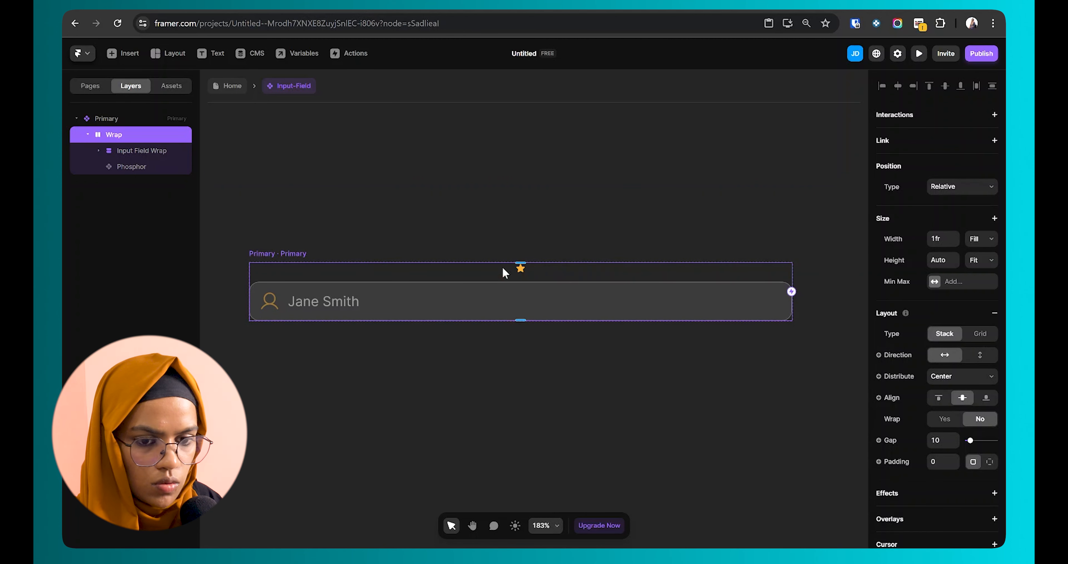
Step: Reorder layers so the user icon tops Input Field Wrap and the star sits in Wrap beside it
click(114, 166)
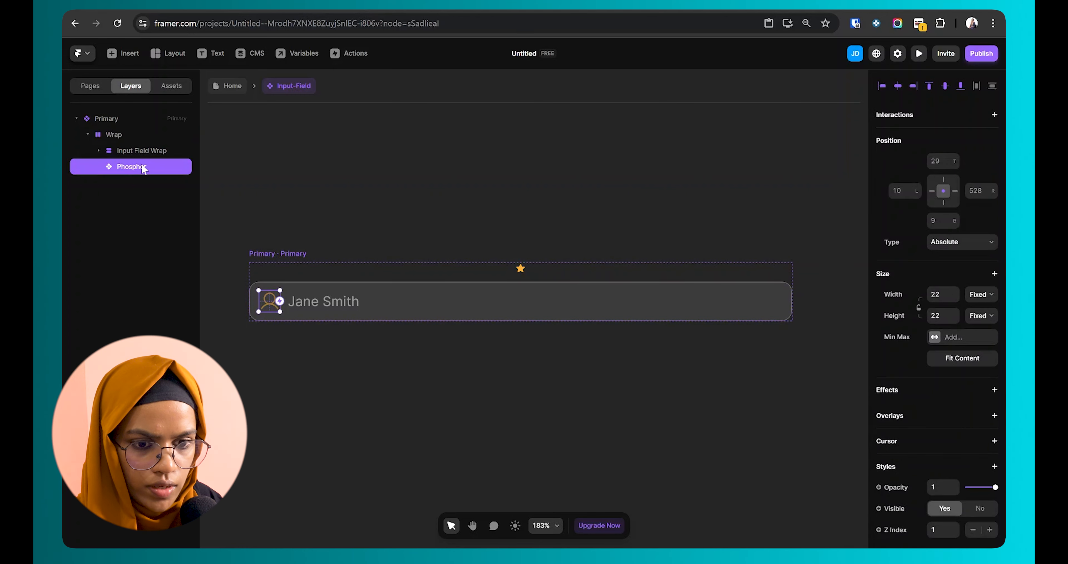
click(121, 150)
click(100, 151)
click(141, 199)
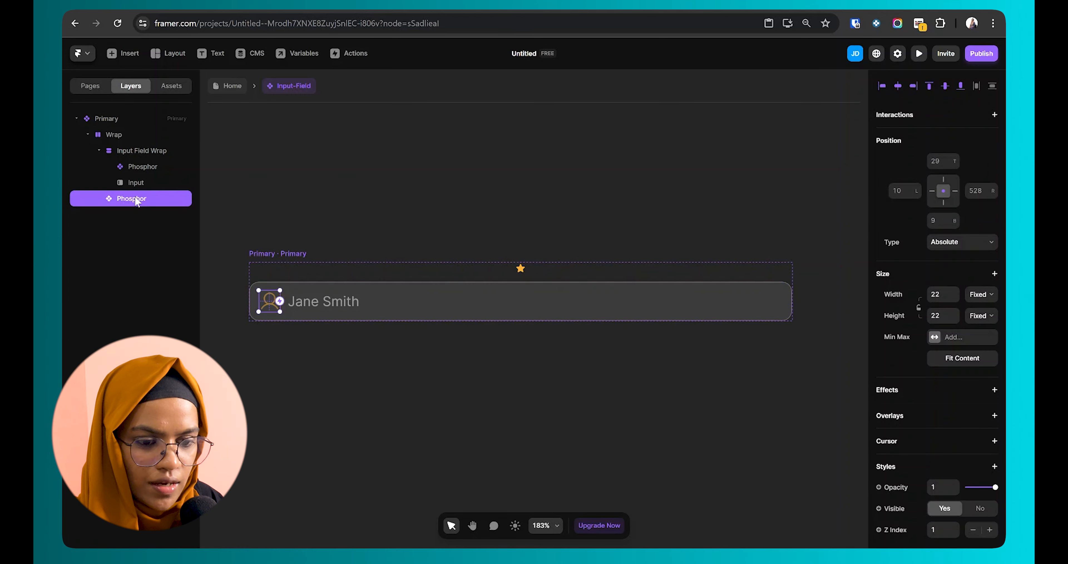
drag(133, 201, 129, 171)
click(145, 181)
click(99, 166)
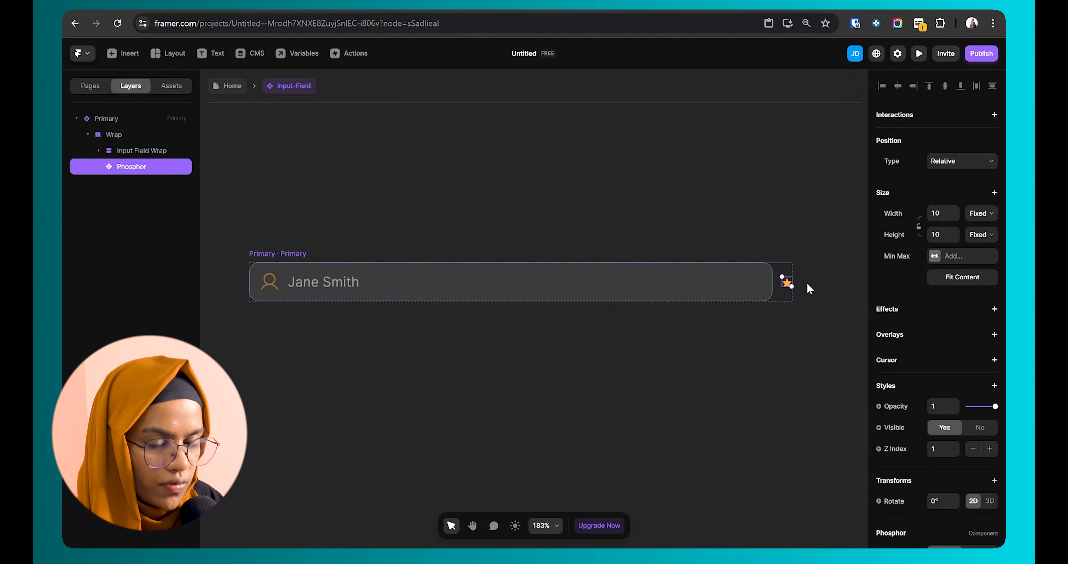
click(125, 135)
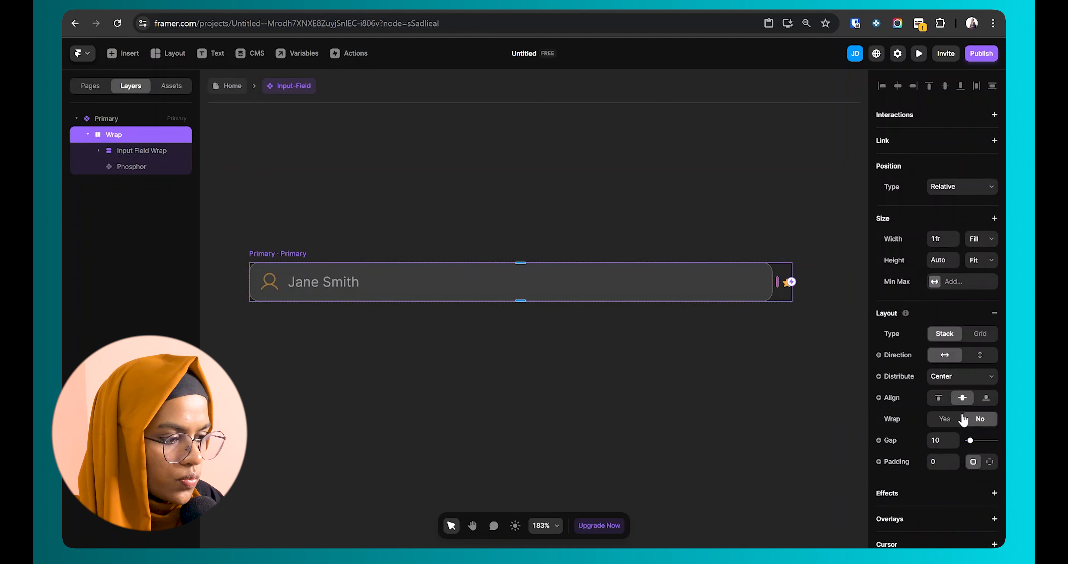
click(947, 375)
Step: Set Wrap to distribute from Start, align to Top, with a gap of 4
click(945, 396)
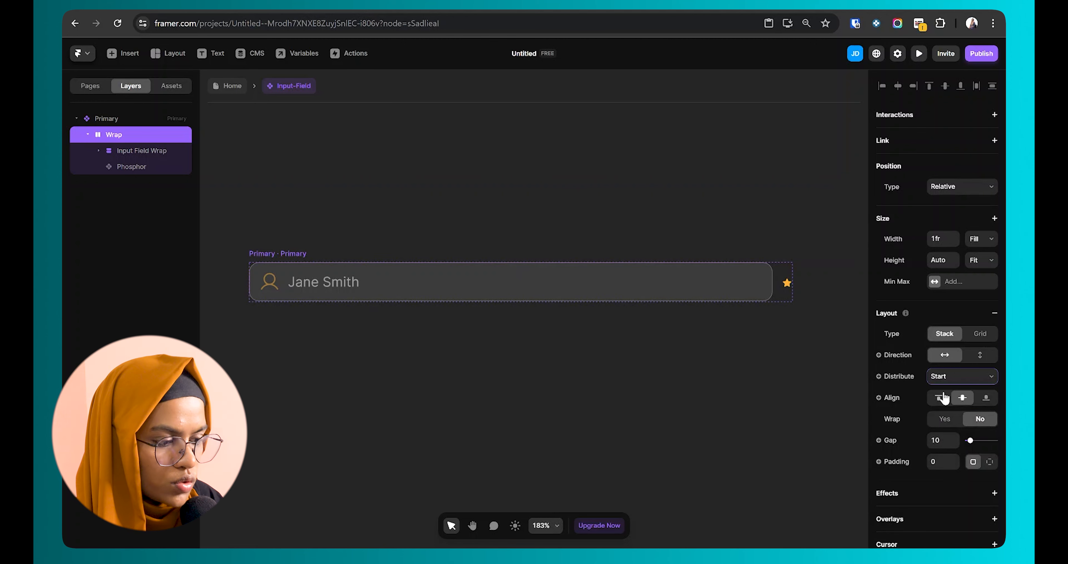
click(940, 397)
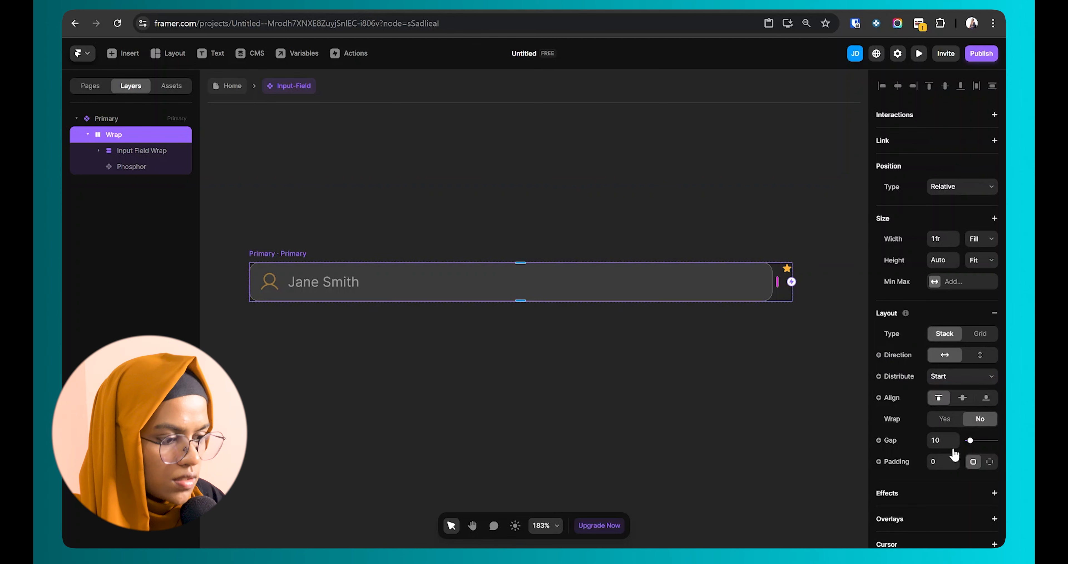
click(942, 440)
key(Return)
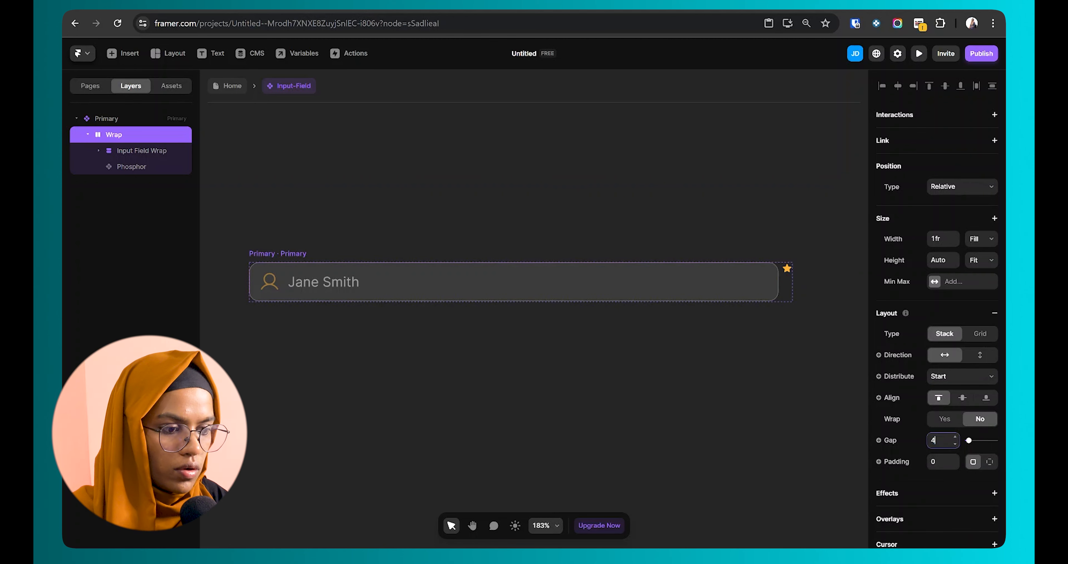
click(560, 349)
Step: Select the Primary component and then its input element
scroll(474, 281, down, 3)
click(398, 292)
click(406, 316)
click(374, 254)
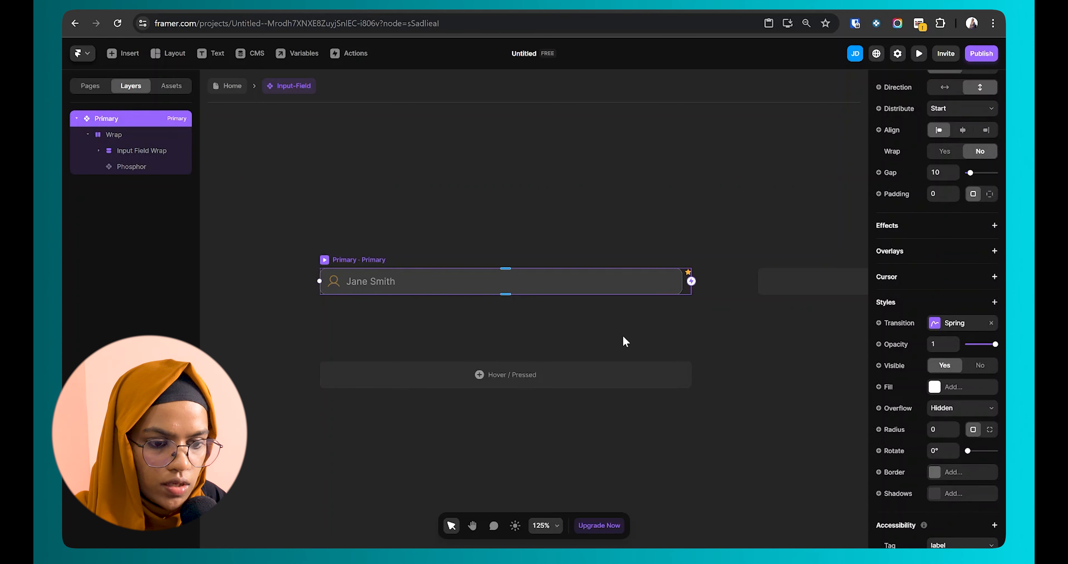
click(600, 327)
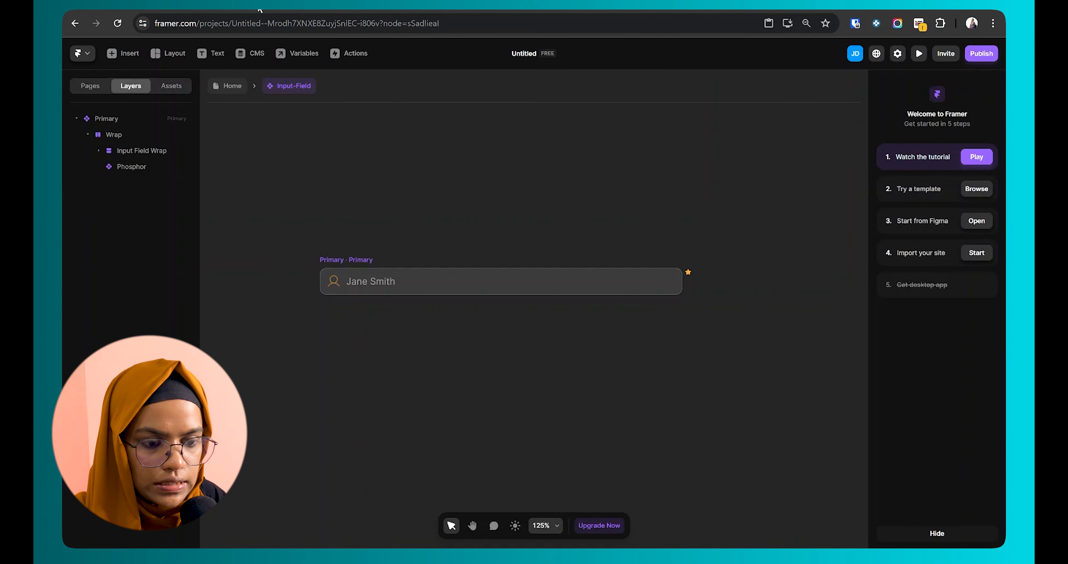
click(365, 286)
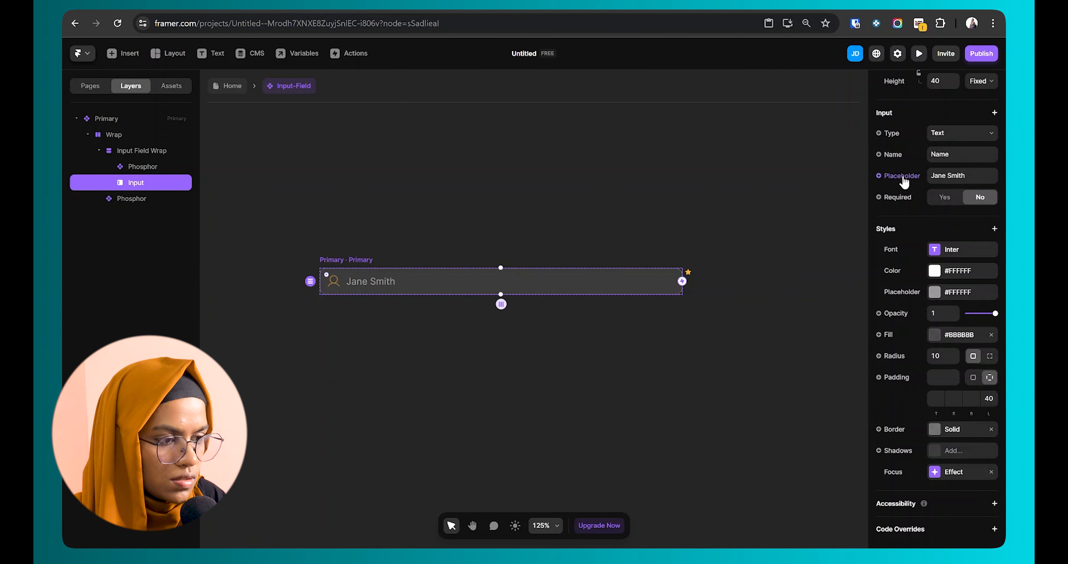
Step: Change the input's placeholder text to 'First Name'
click(963, 176)
text(First Name)
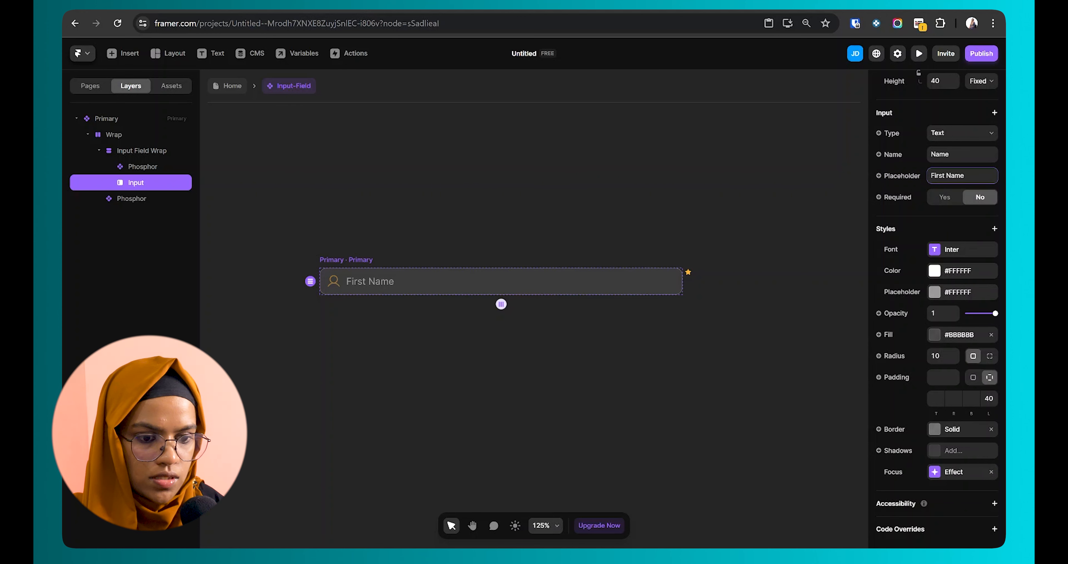
click(584, 356)
Step: Remove the Focus effect from the Primary component's Input layer
scroll(388, 228, down, 2)
click(388, 228)
scroll(388, 228, down, 1)
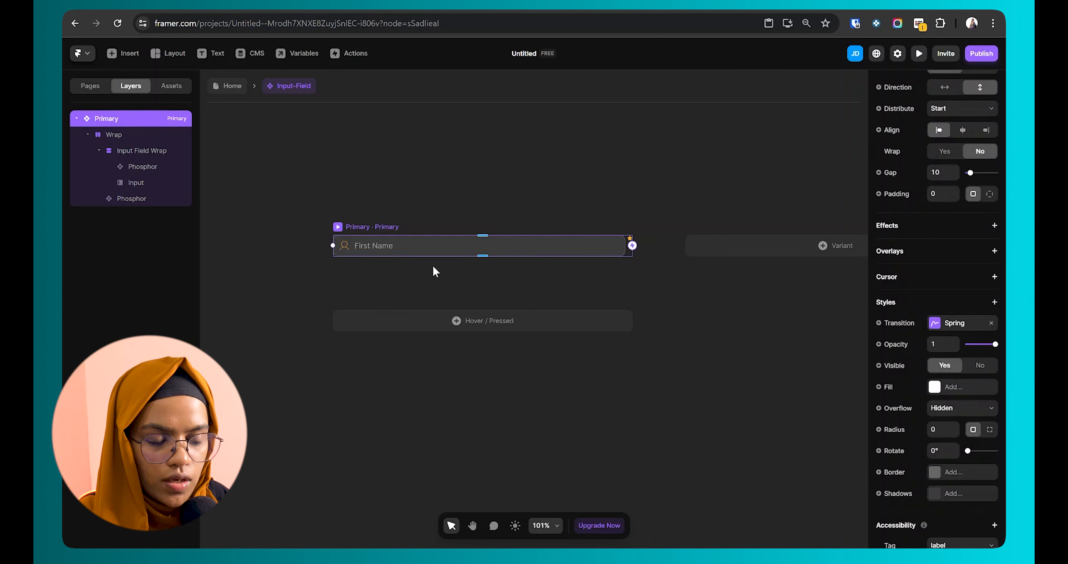
click(141, 184)
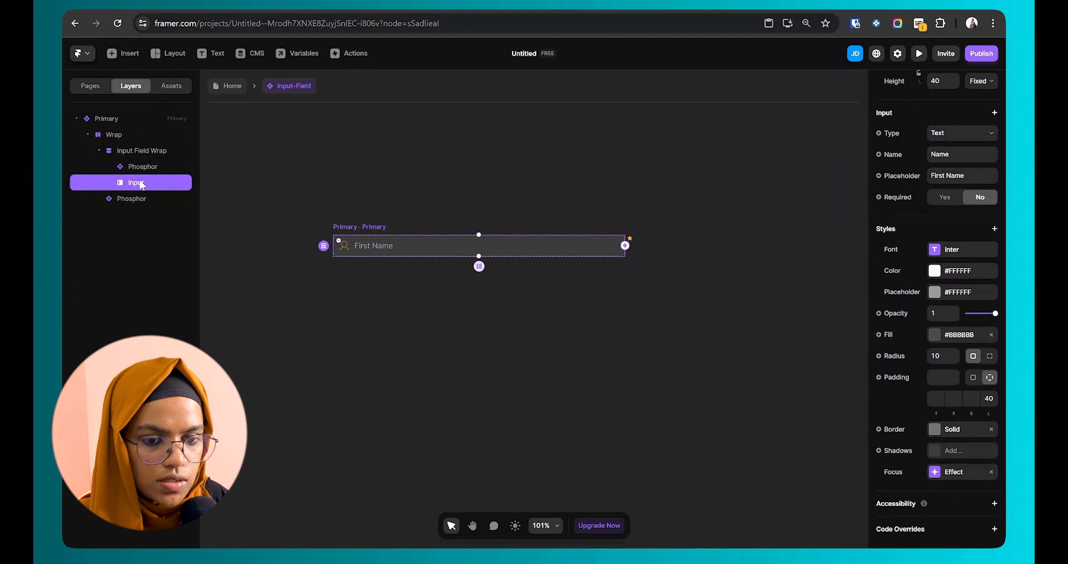
click(962, 479)
click(992, 473)
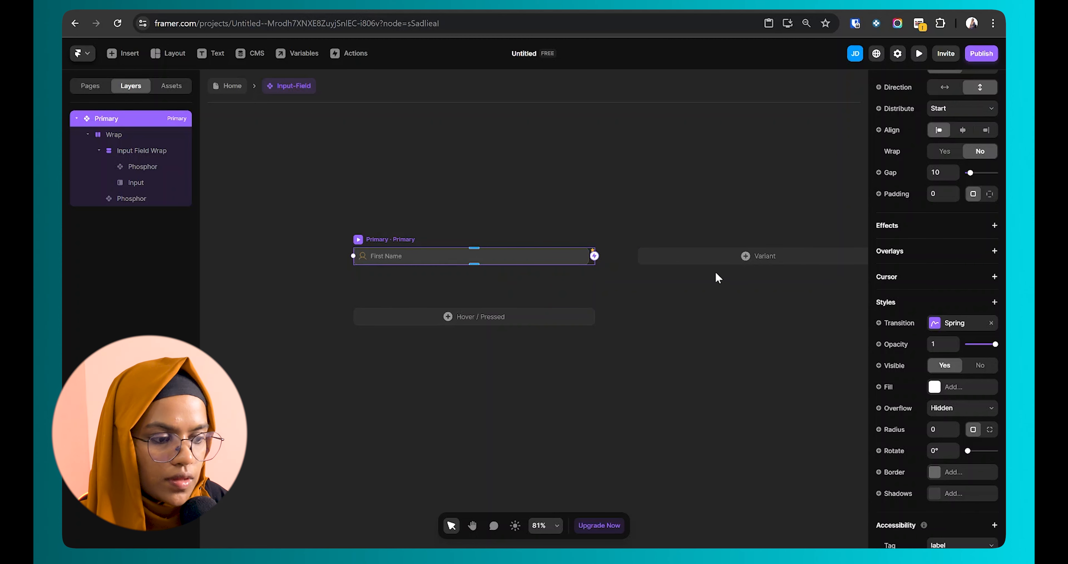
Step: Add a new component variant named 'Focus' and open its input's border colour
click(721, 260)
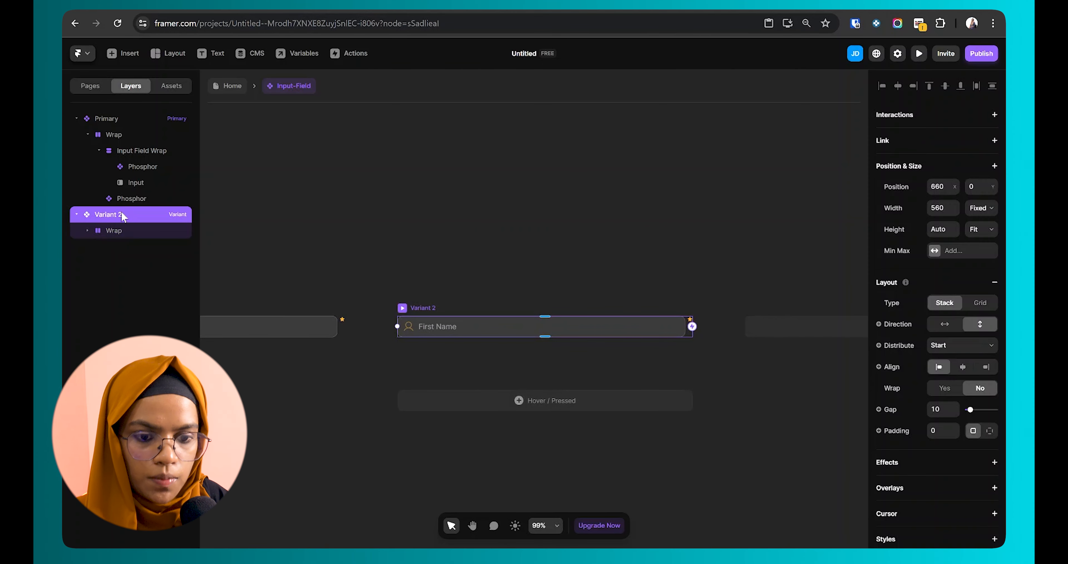
double_click(109, 214)
text(Focus)
key(Return)
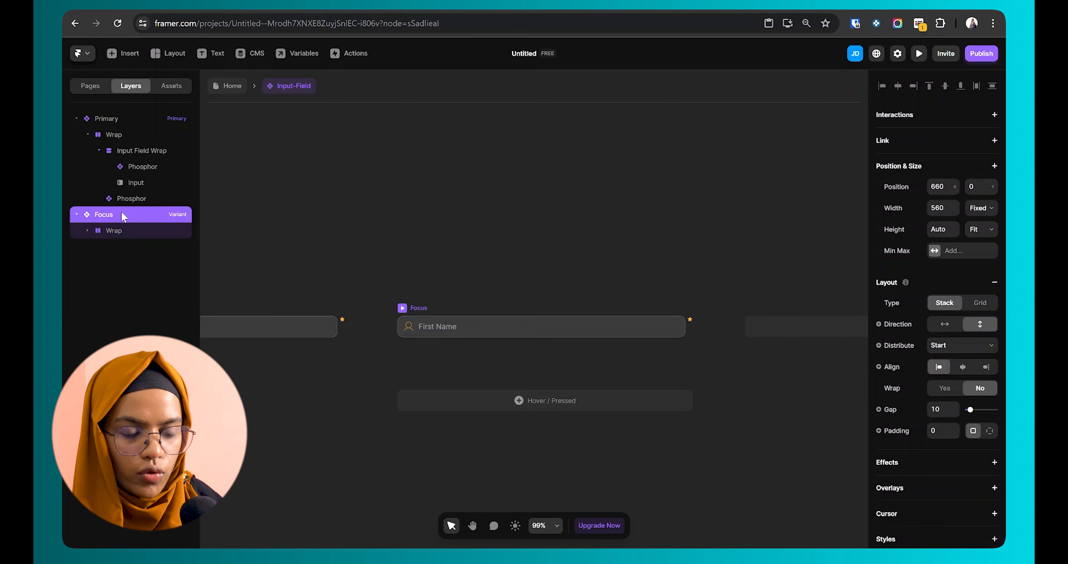
click(127, 229)
click(146, 250)
click(154, 277)
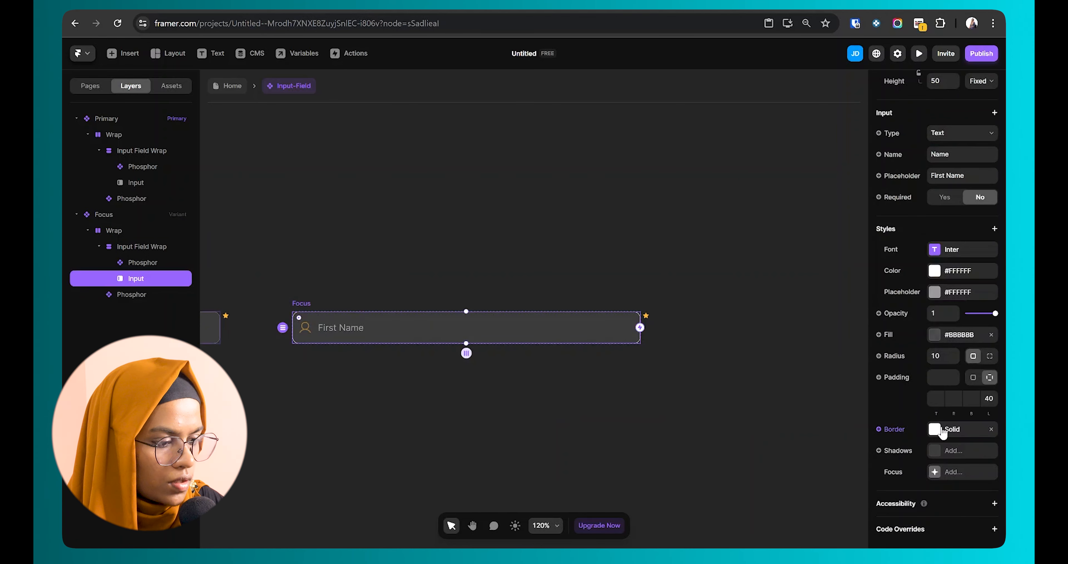
click(942, 430)
click(832, 488)
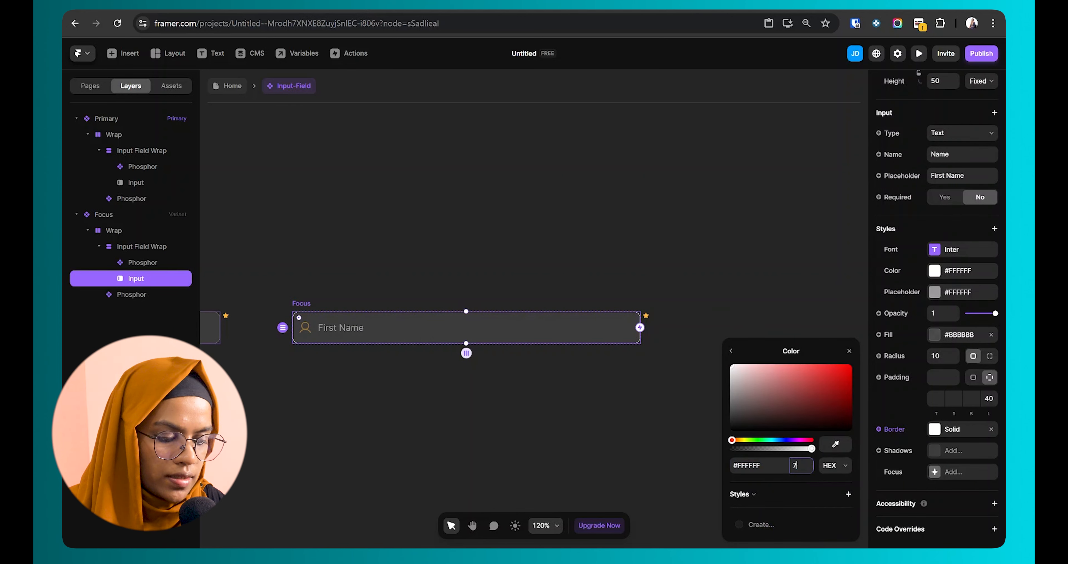
Step: Resize the Focus variant's user icon to 24 by 24 and make it white
click(306, 327)
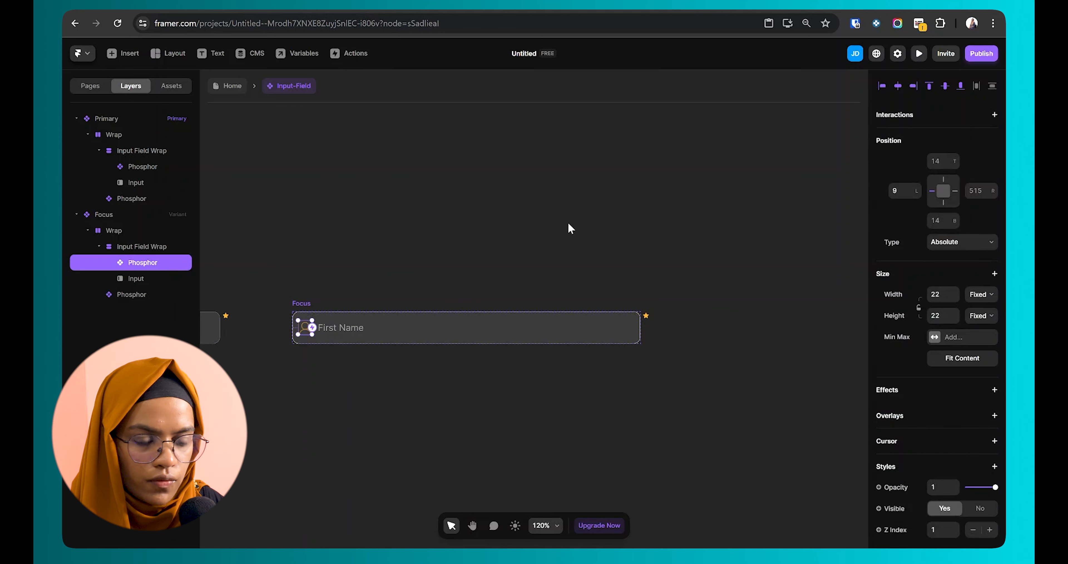
click(939, 295)
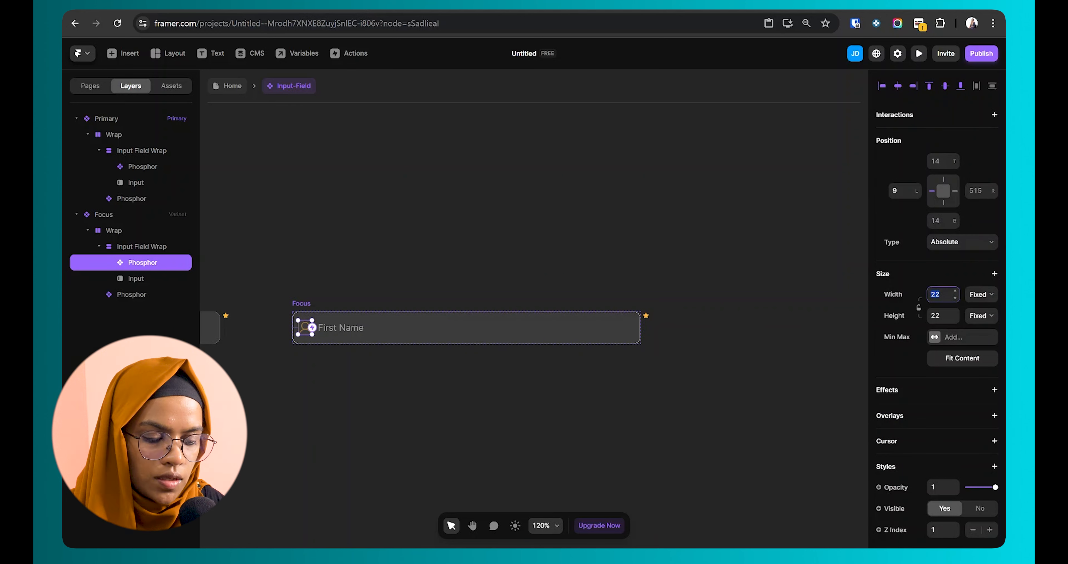
text(24)
key(Tab)
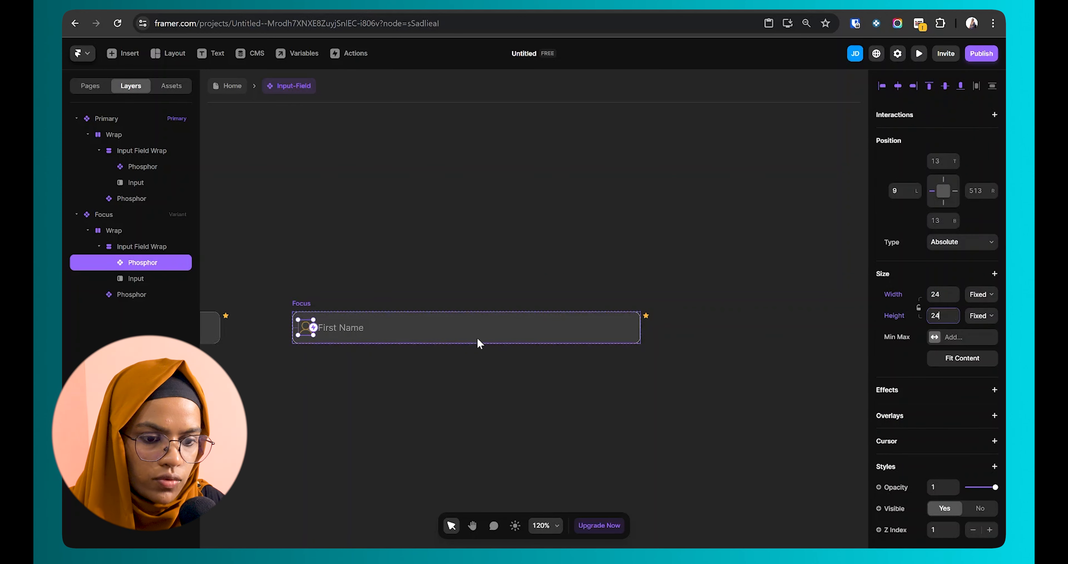
scroll(937, 373, down, 5)
click(935, 471)
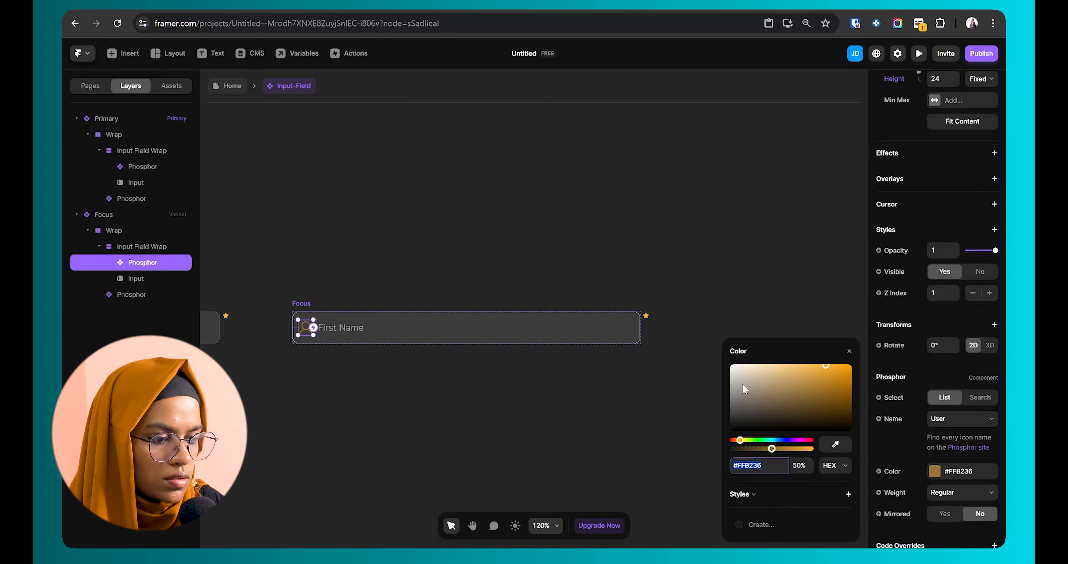
drag(802, 457, 811, 460)
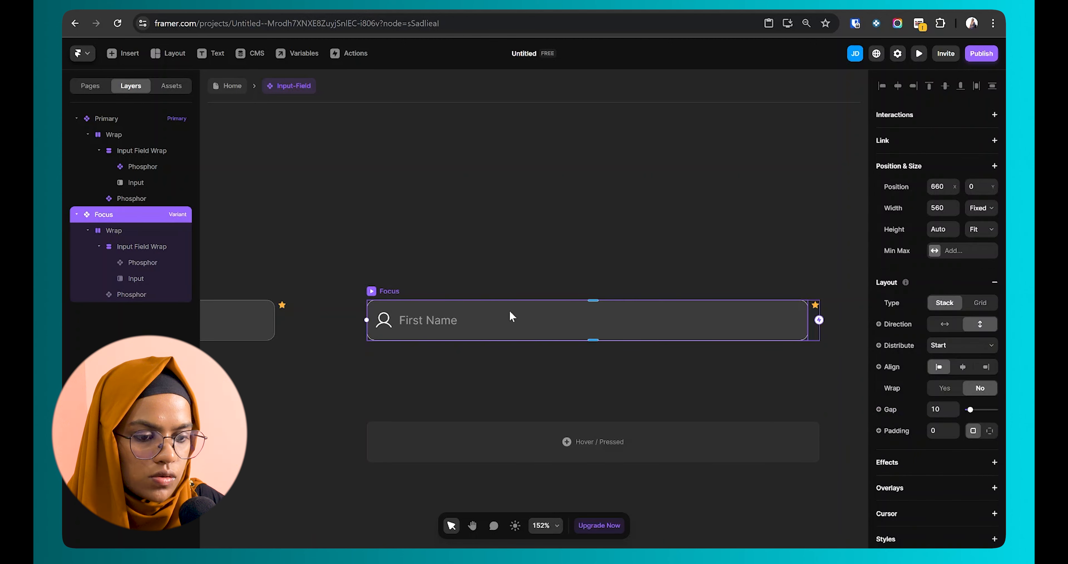
Step: Add a white shadow at 30% opacity to the Focus variant's input
click(143, 279)
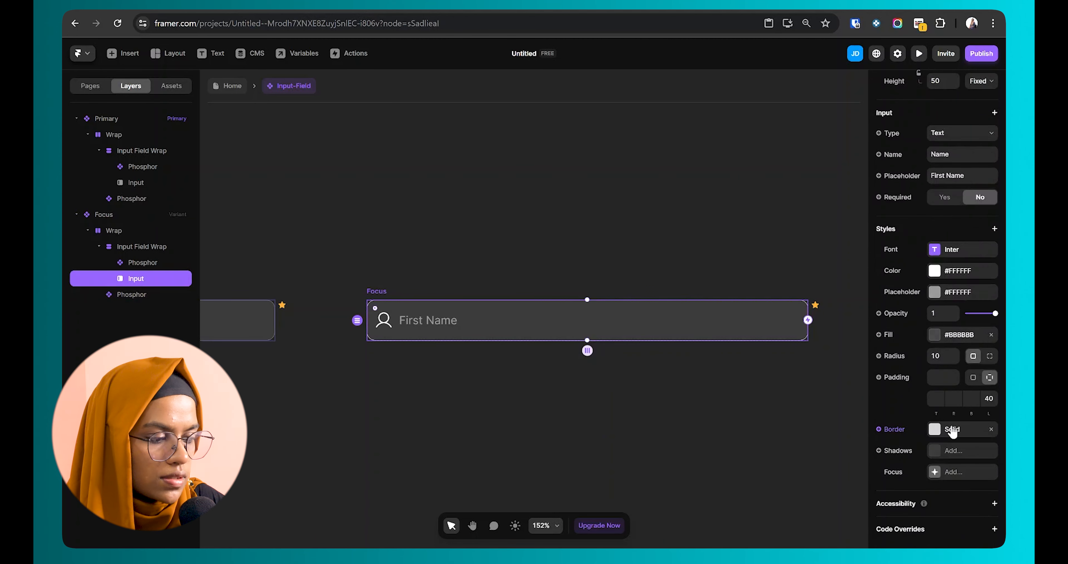
click(932, 455)
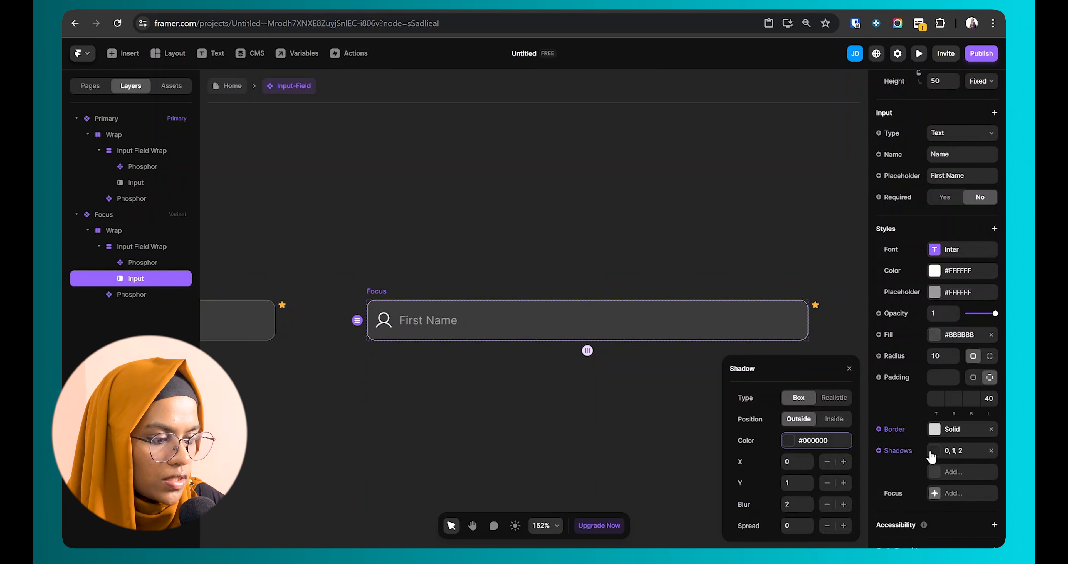
click(786, 440)
drag(771, 392, 723, 361)
click(799, 465)
text(30)
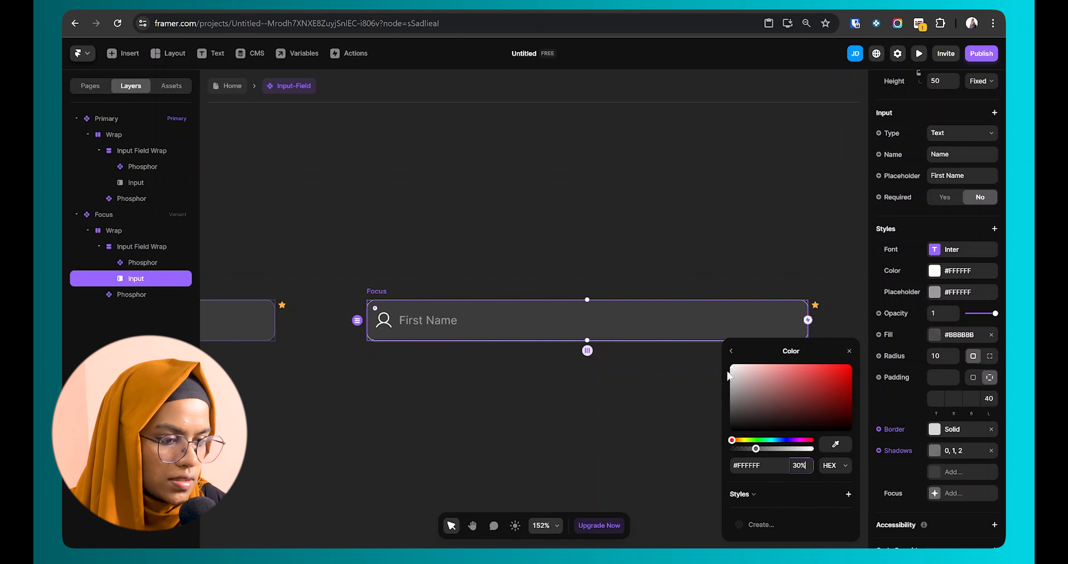
click(731, 350)
Step: Set the shadow to X 7, Y 6, blur 20 and spread 4
drag(809, 461, 807, 453)
drag(809, 464, 809, 519)
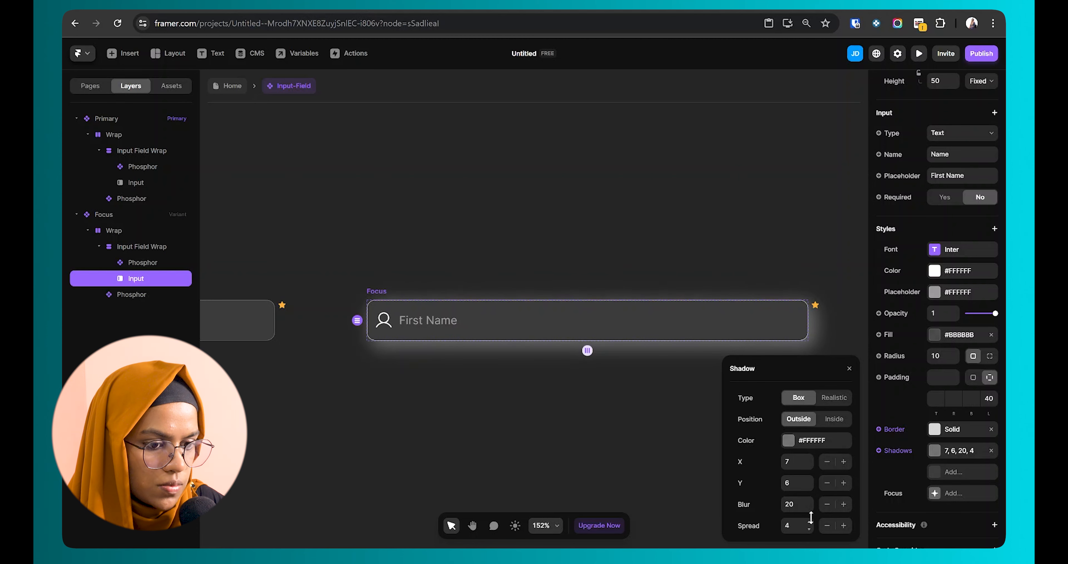
click(497, 401)
scroll(496, 398, down, 5)
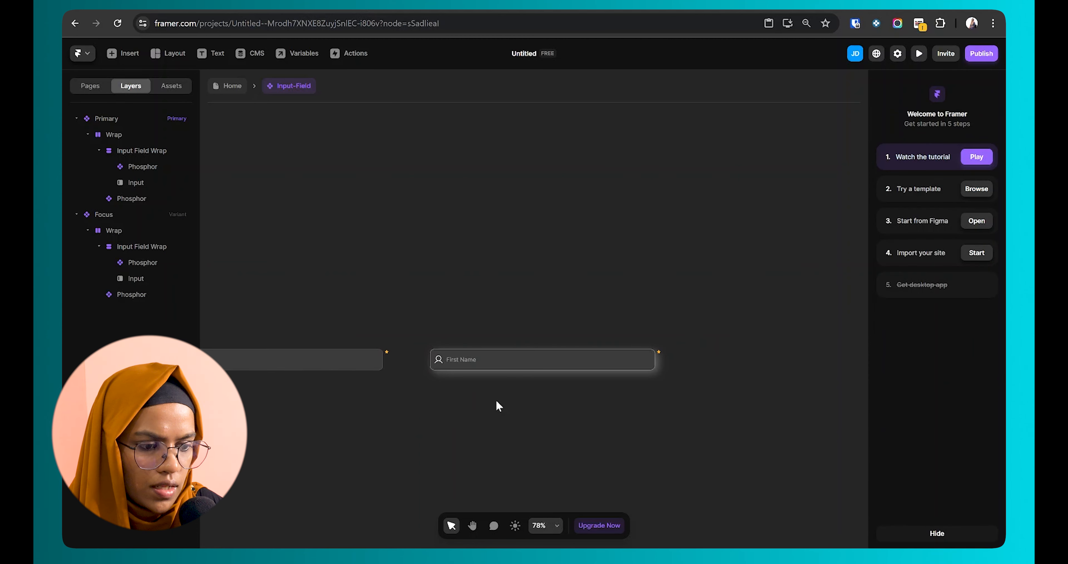
scroll(456, 373, left, 5)
click(349, 315)
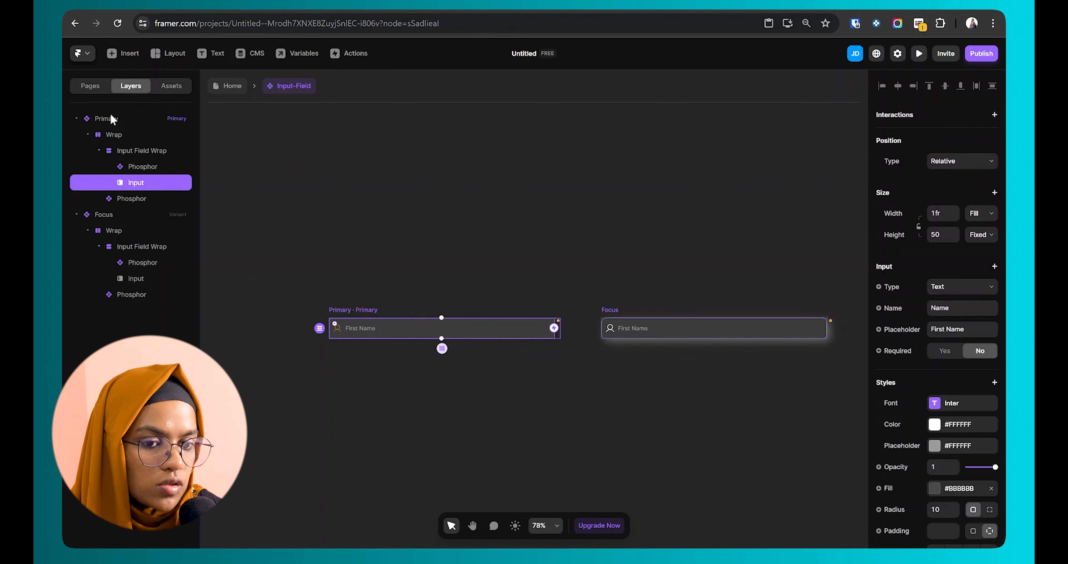
Step: Add a transition interaction to Primary's input triggered On Focus with value Any
click(114, 121)
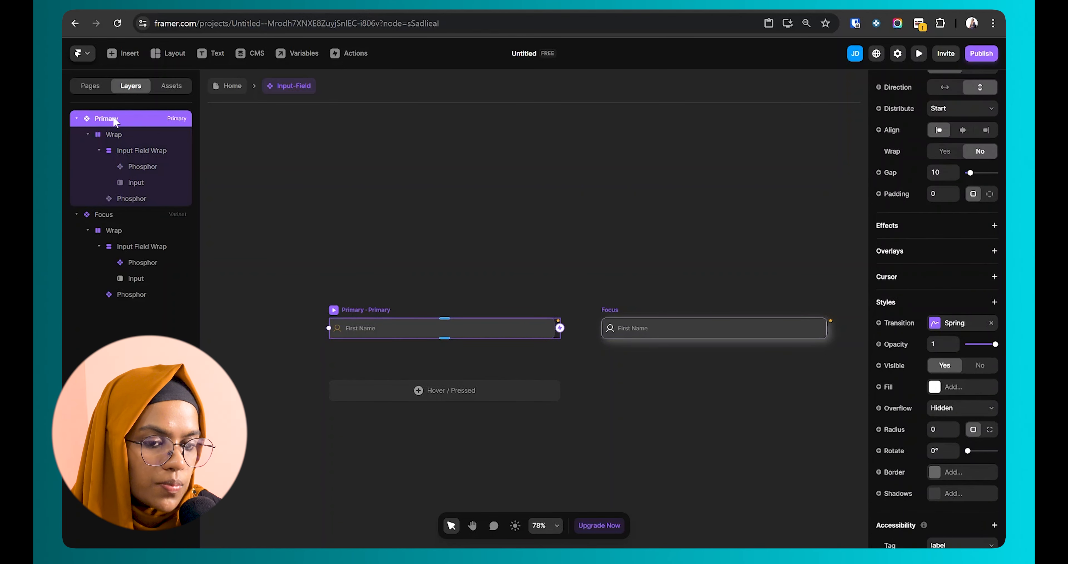
click(151, 184)
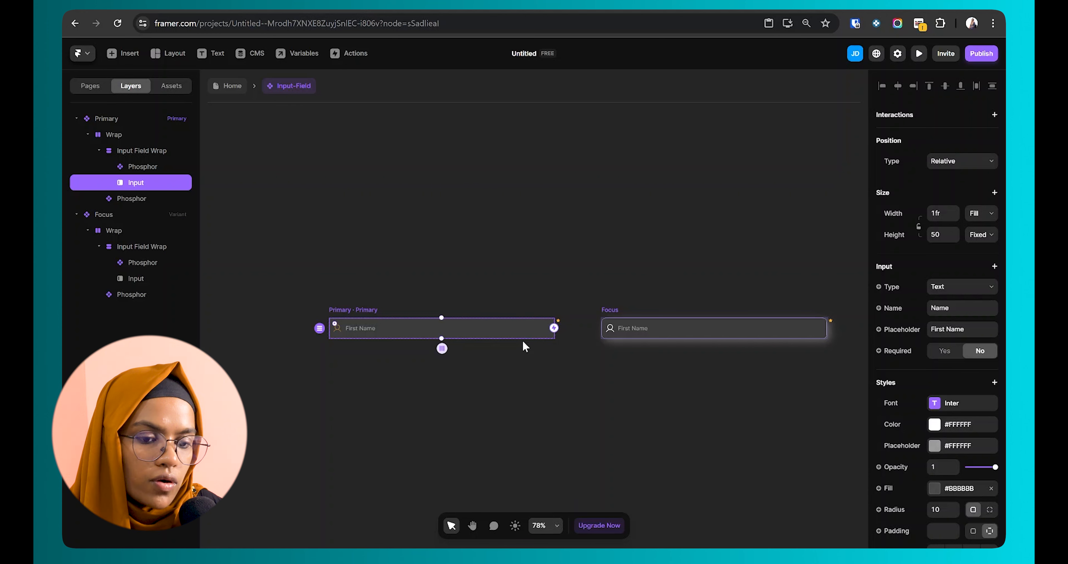
click(995, 115)
click(971, 131)
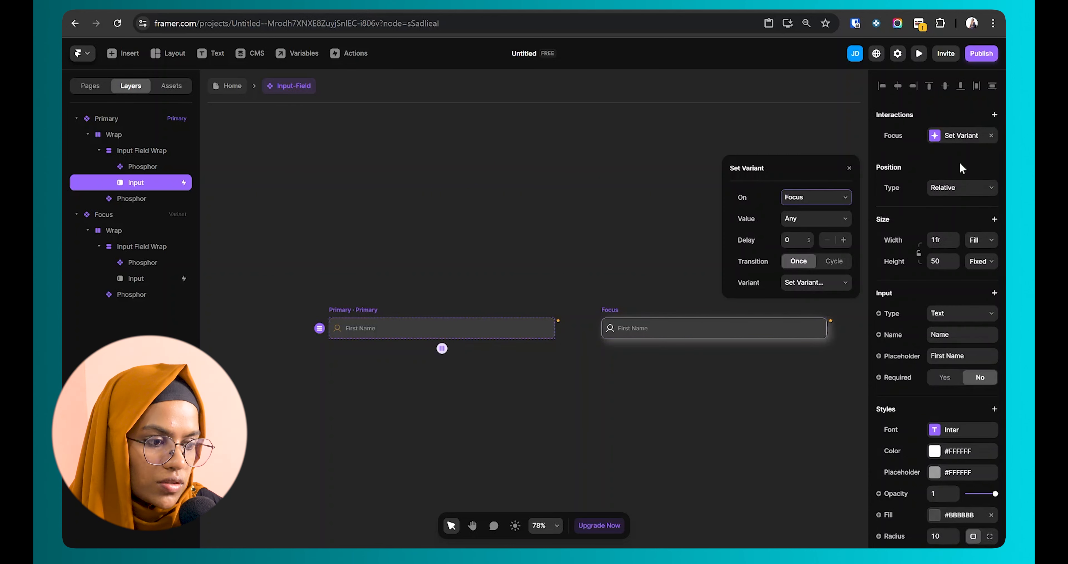
click(816, 198)
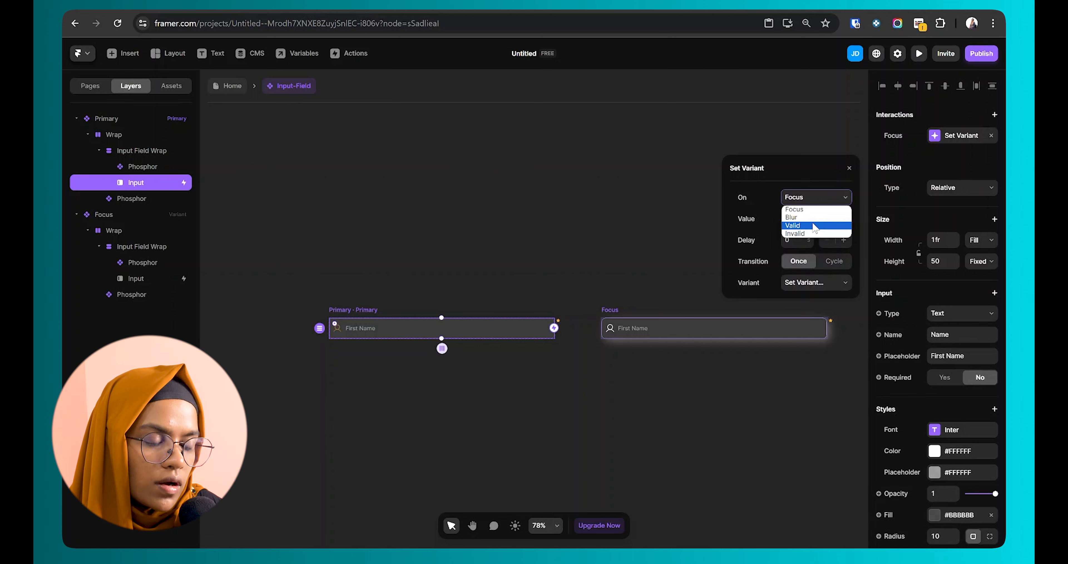
click(808, 211)
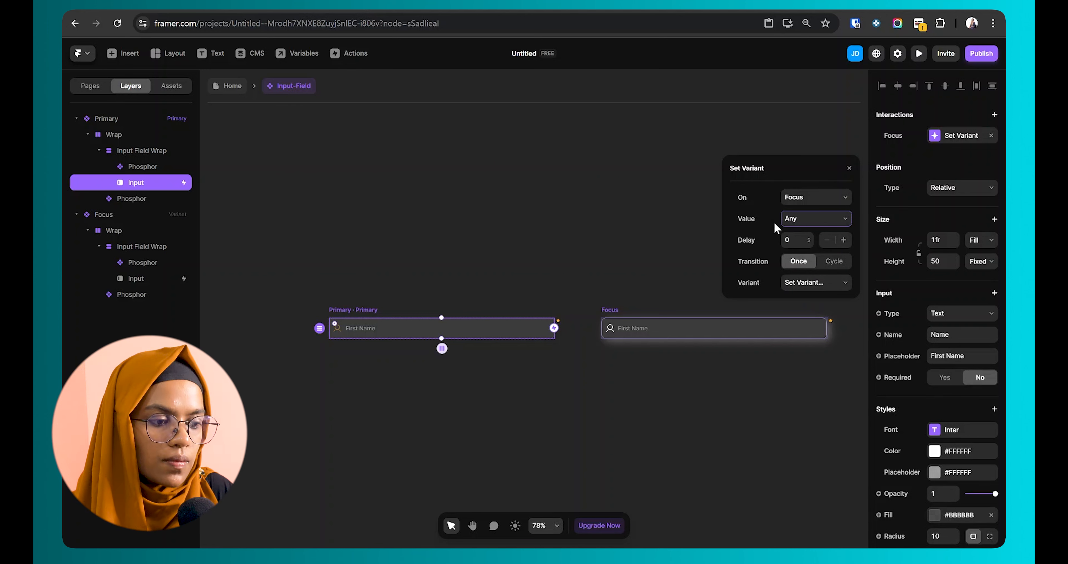
click(793, 224)
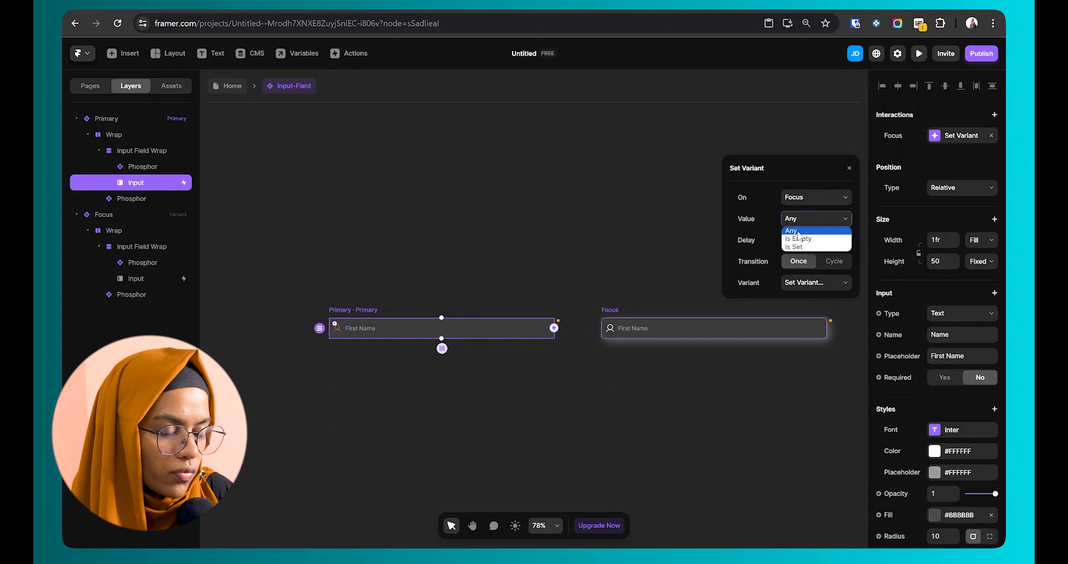
click(755, 220)
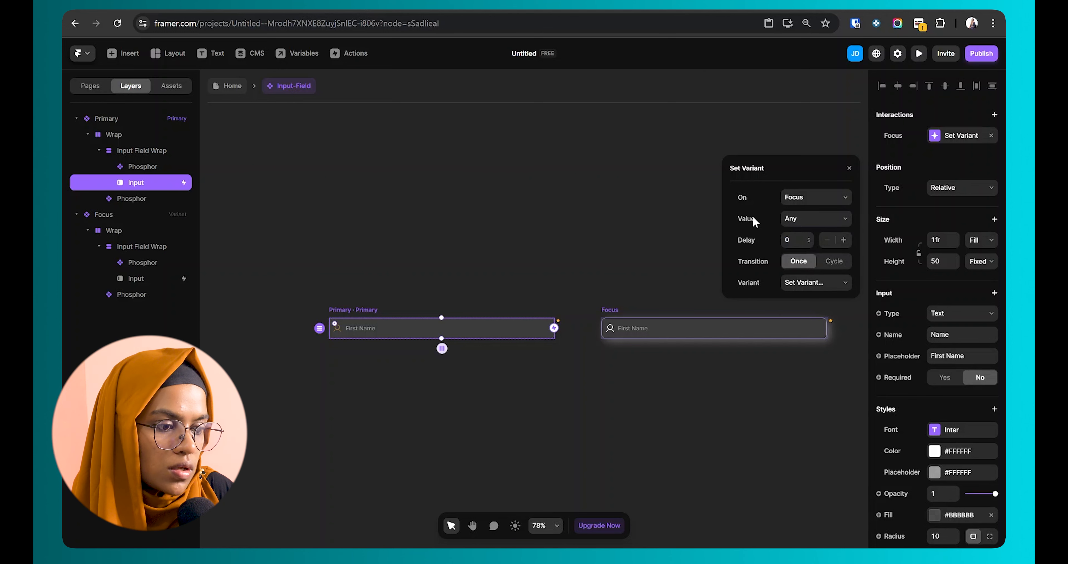
click(815, 221)
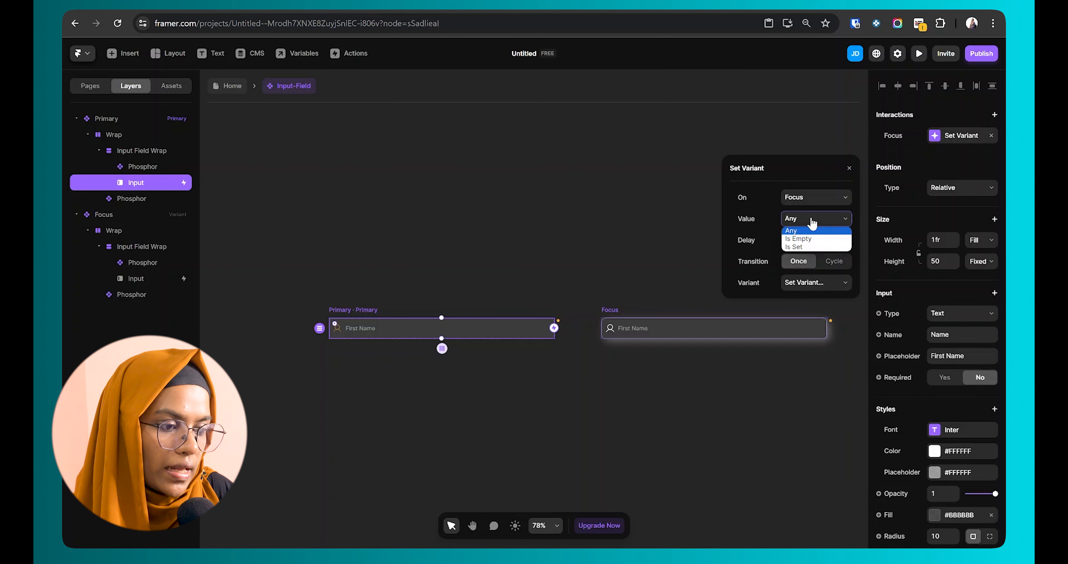
click(795, 231)
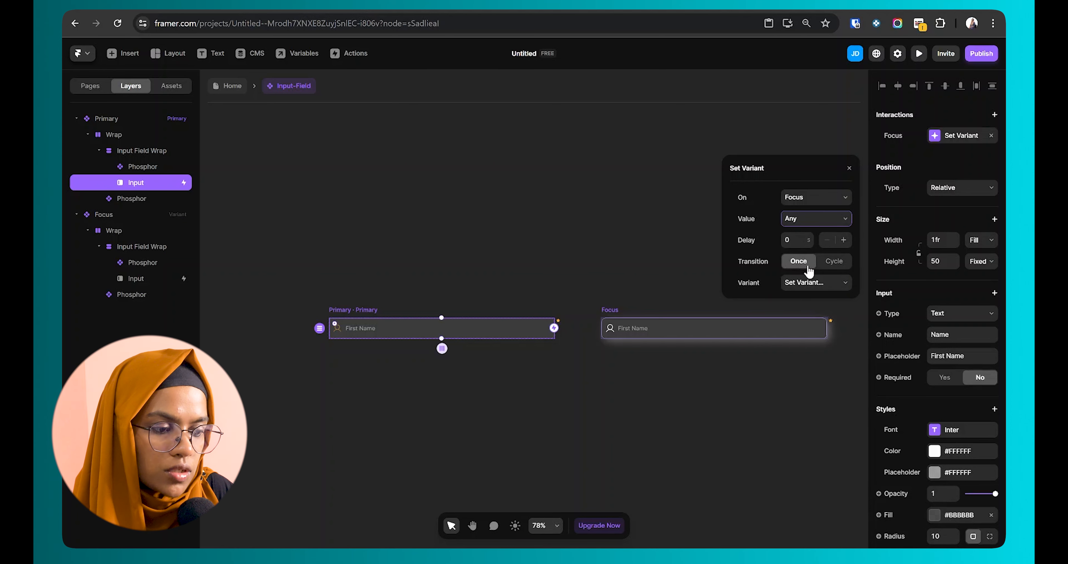
Step: Target the Focus variant, then preview and focus the First Name field to test the glow
click(810, 285)
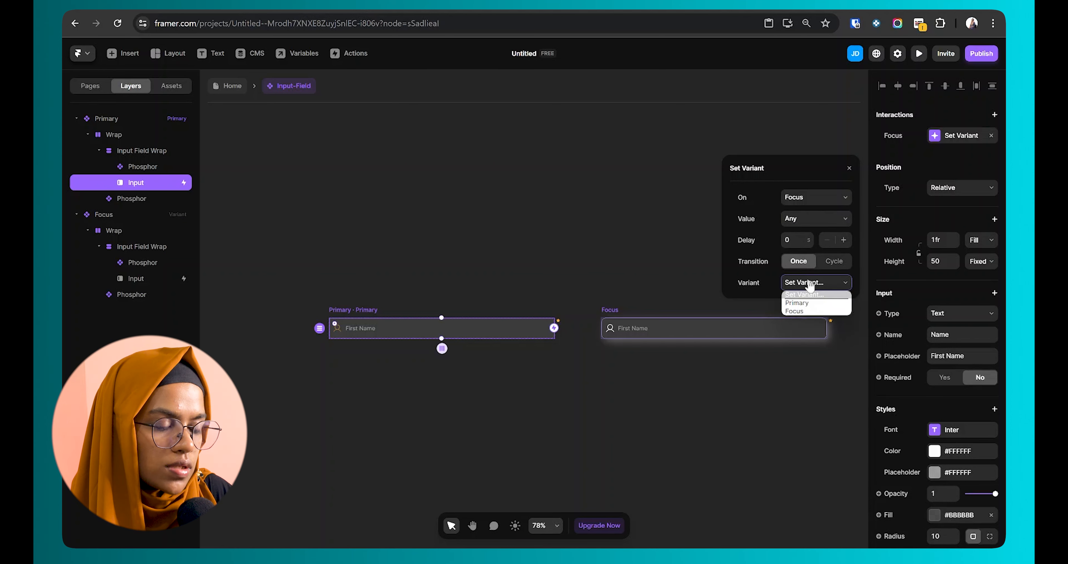
click(811, 312)
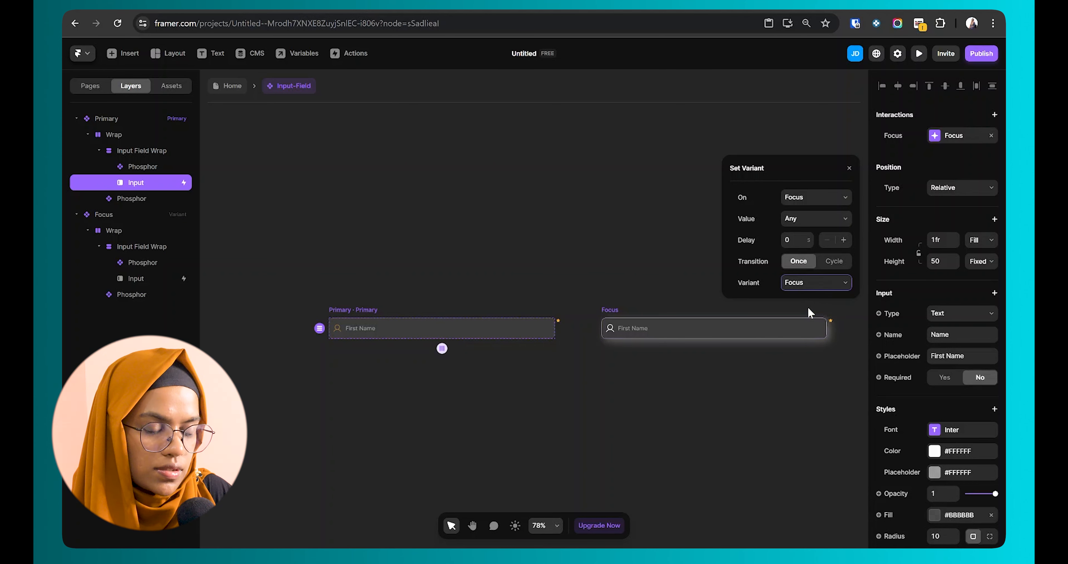
click(919, 53)
click(425, 308)
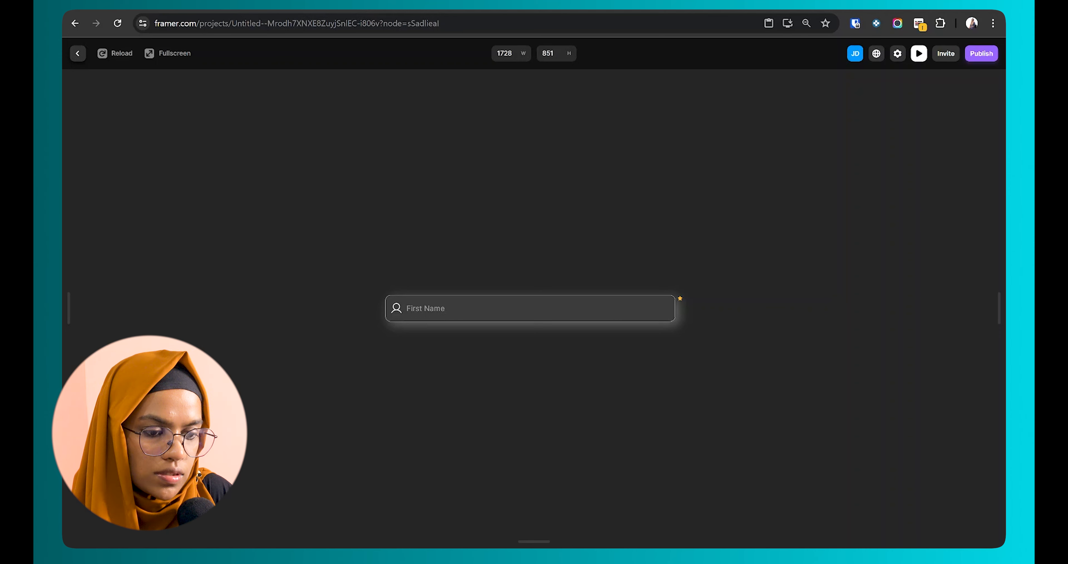
Step: Type 'gfg' into the focused First Name field in preview, then return to the Primary and Focus variants
text(gfghfn)
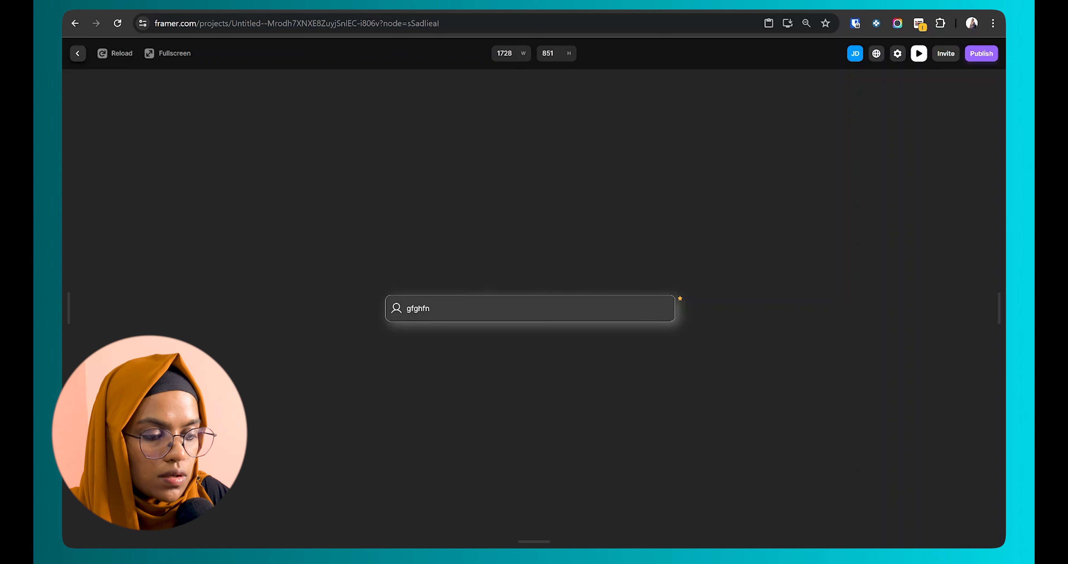
click(78, 54)
scroll(510, 225, down, 1)
key(space)
drag(517, 354, 346, 351)
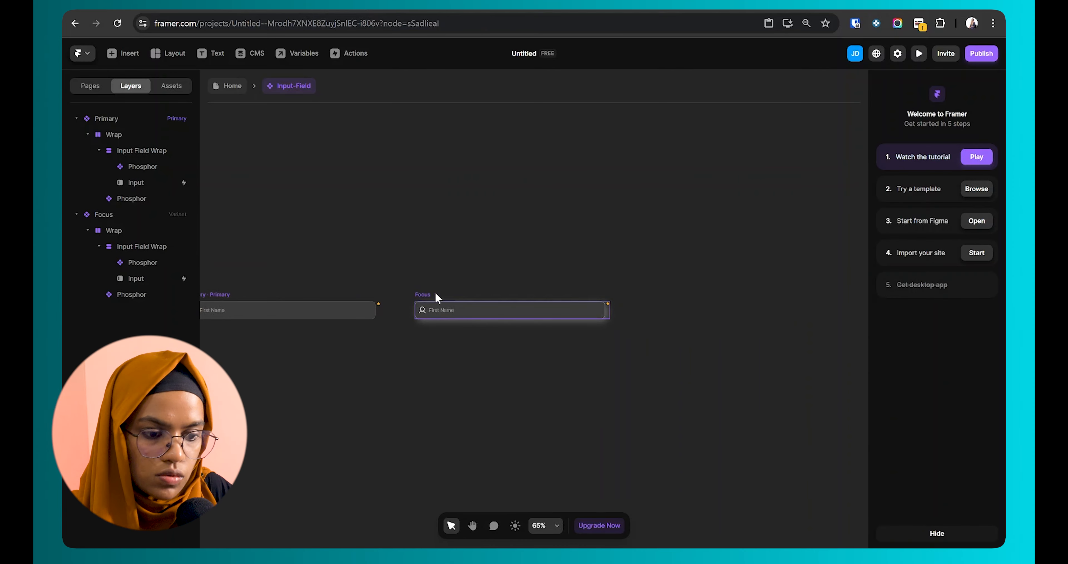
Step: Create a new variant from the Primary variant and rename it 'Blur'
click(236, 295)
click(691, 311)
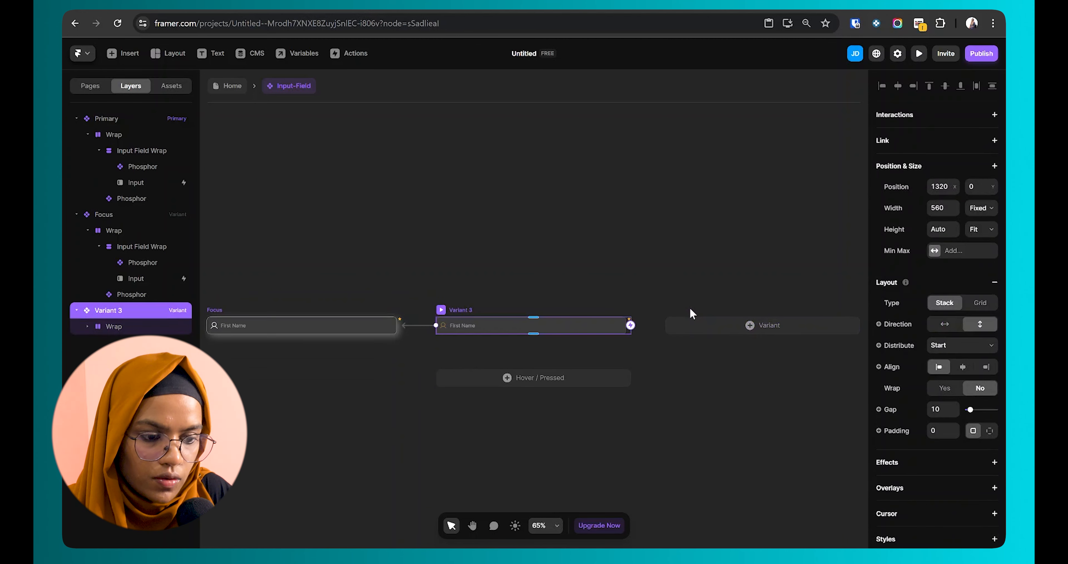
key(ctrl+r)
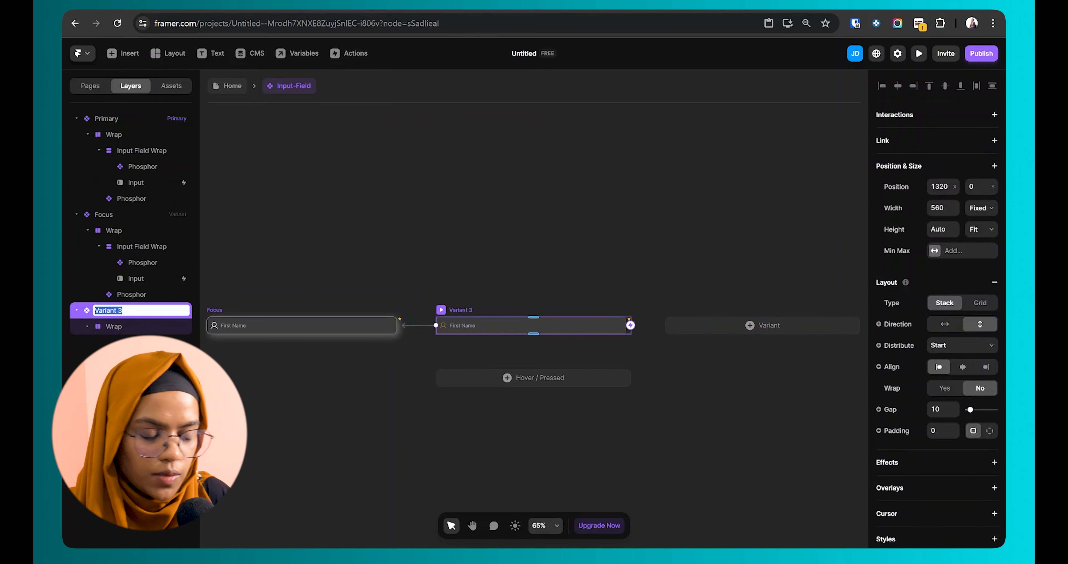
text(Blur)
key(Return)
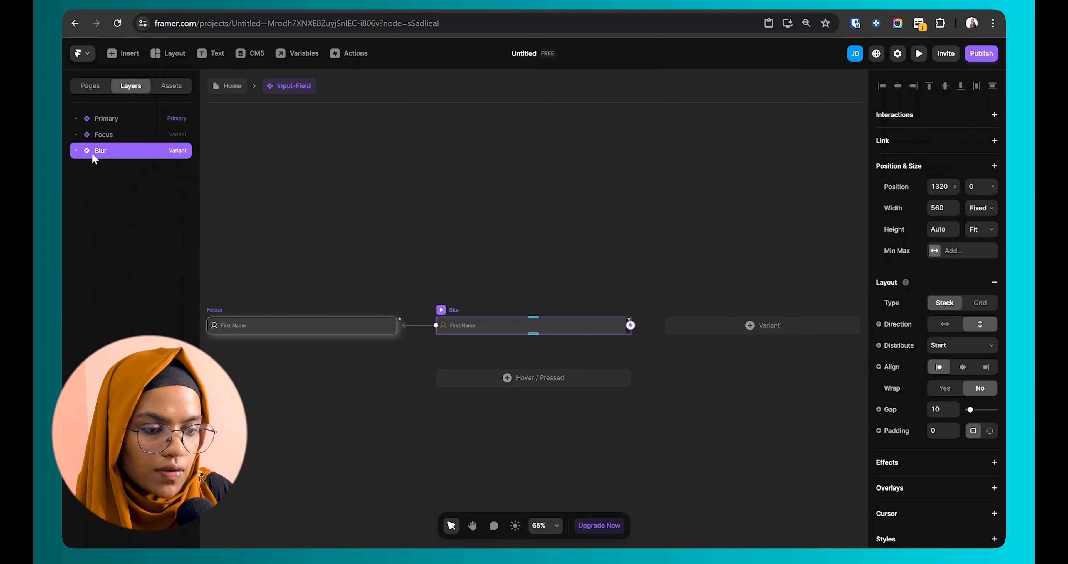
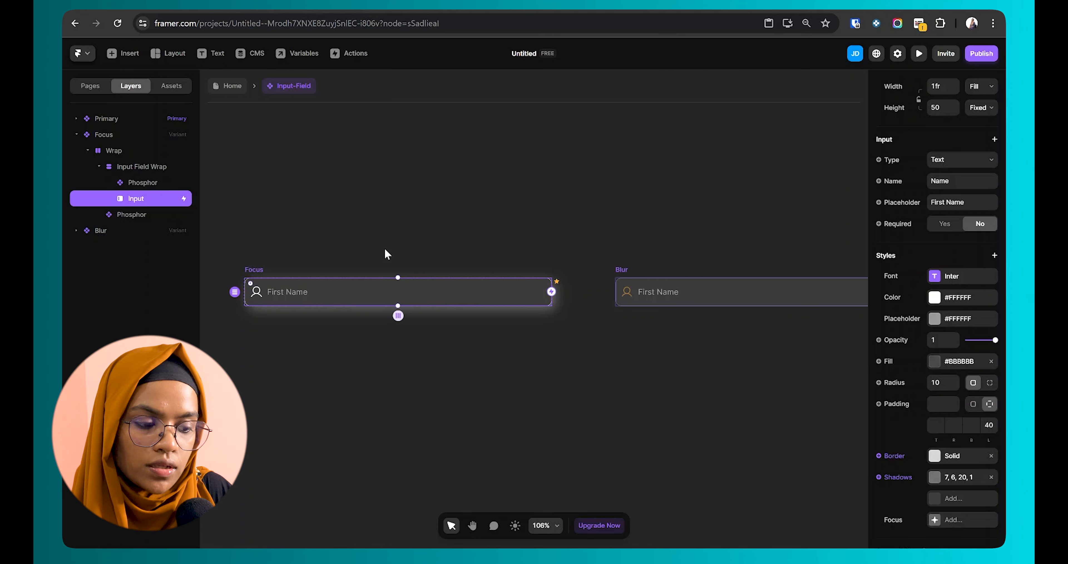
Step: Color the Blur variant's user icon #FFFFFF at 30% opacity
scroll(548, 297, down, 1)
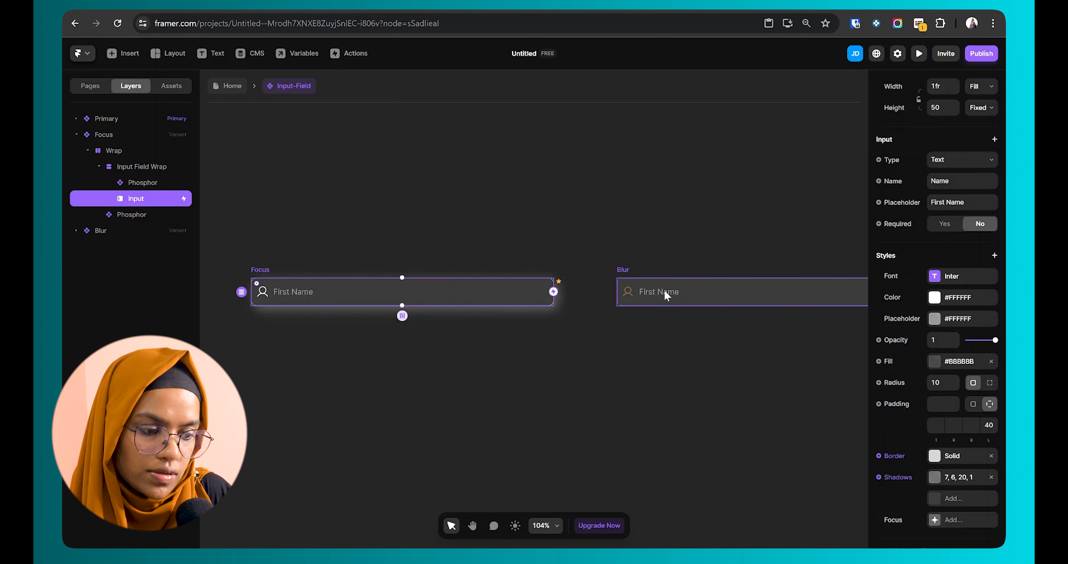
click(625, 277)
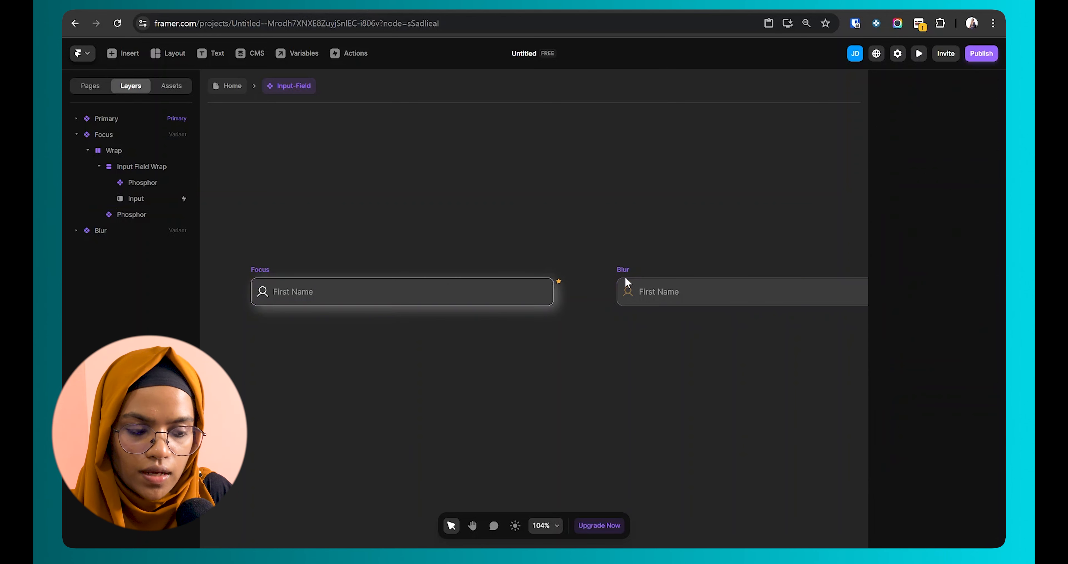
key(space)
drag(670, 330, 551, 344)
scroll(505, 311, up, 3)
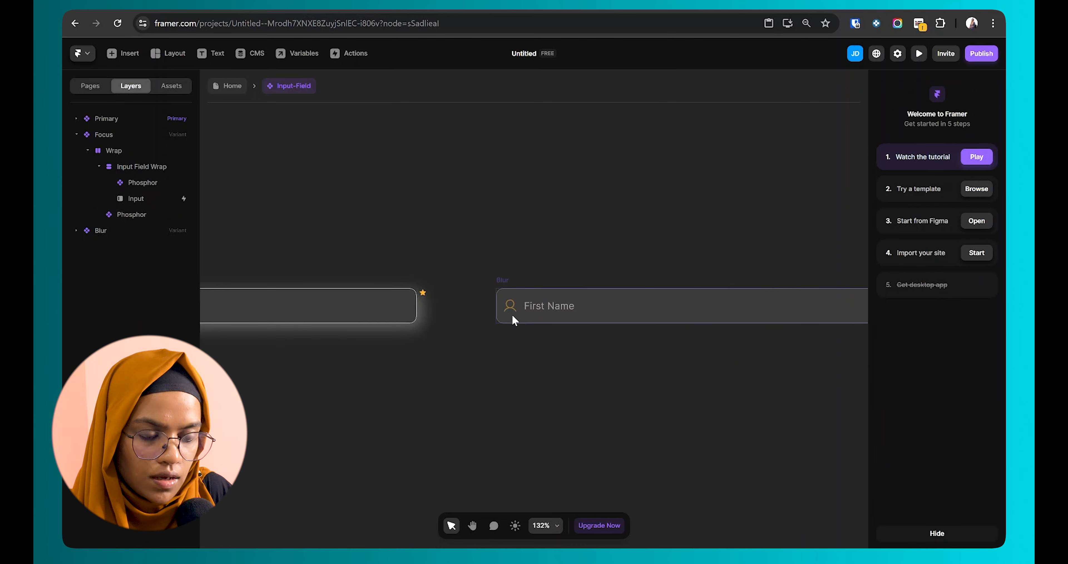
ctrl+click(513, 302)
scroll(877, 452, down, 5)
click(935, 455)
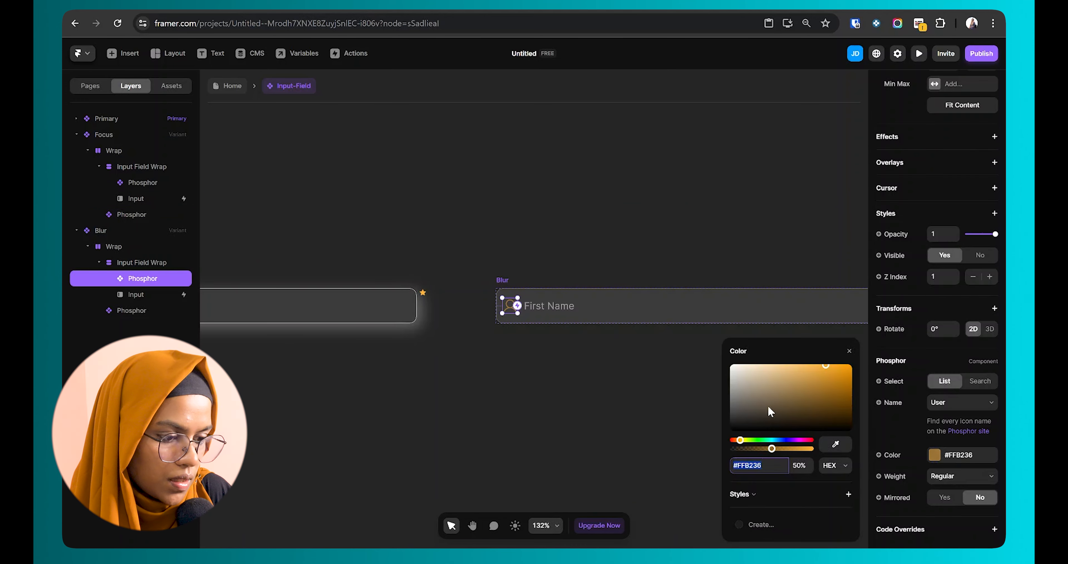
text(FFFFFF)
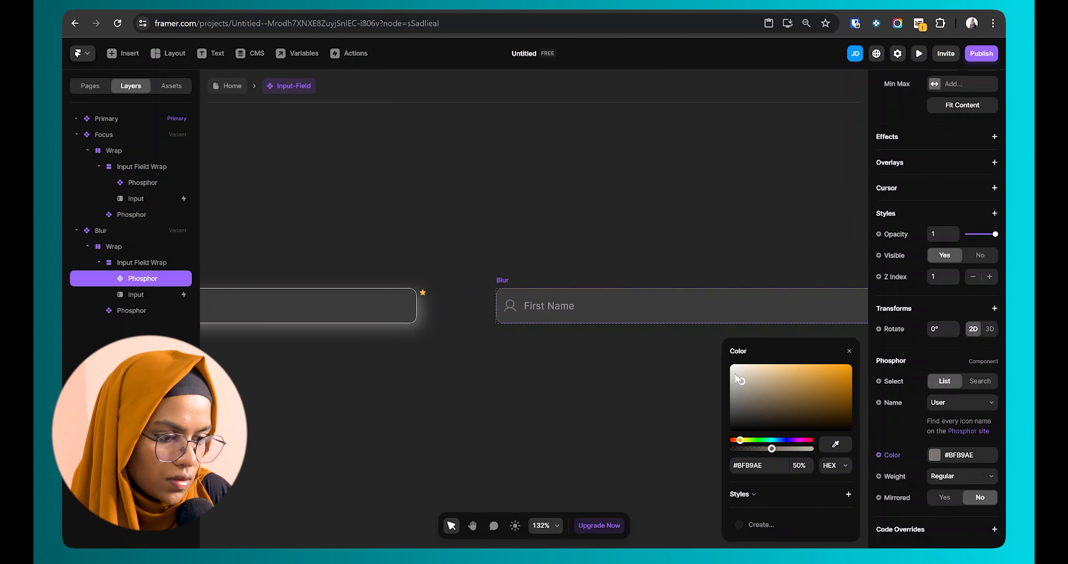
key(Tab)
text(30)
key(Return)
Step: Set the Blur variant's input border color to 20% opacity
click(530, 380)
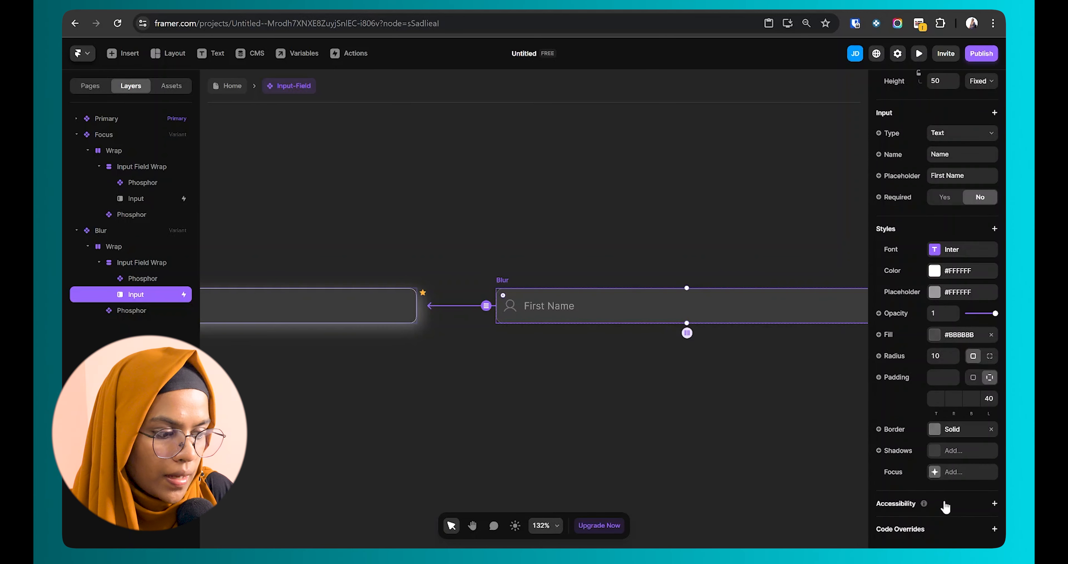
click(935, 429)
click(797, 485)
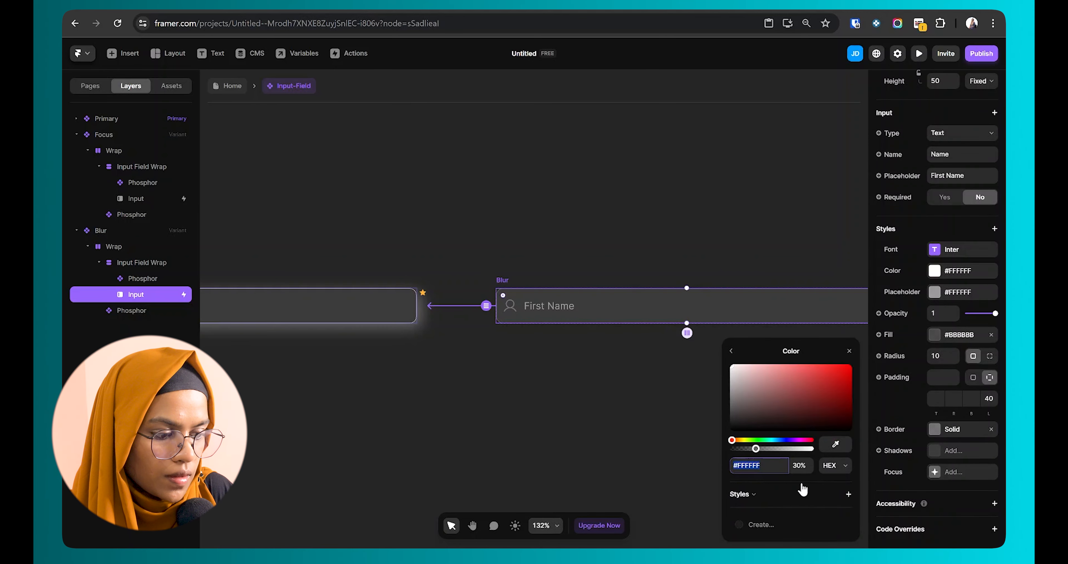
click(800, 465)
text(20)
key(Return)
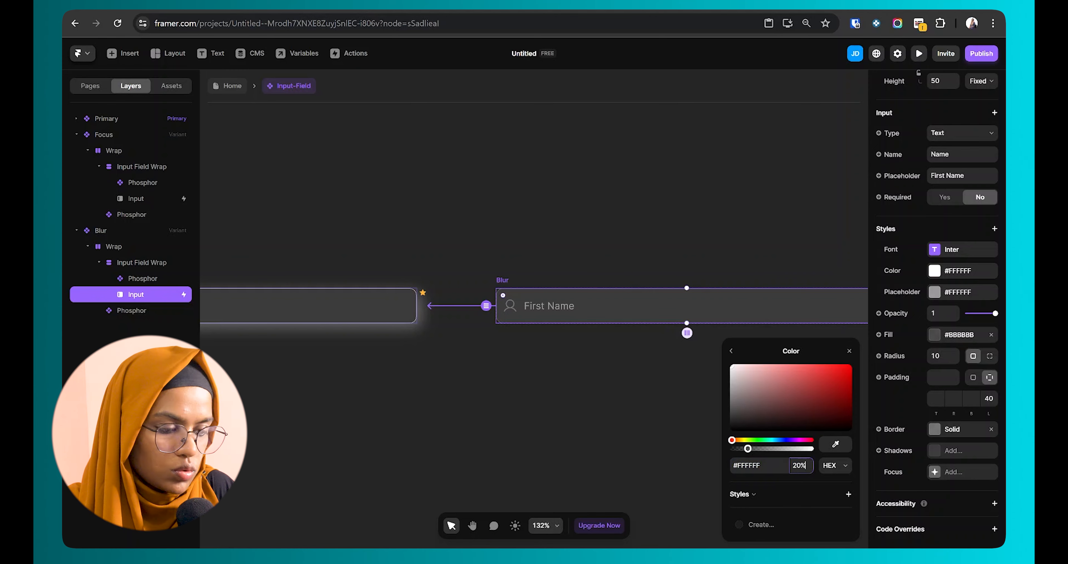
click(593, 391)
scroll(555, 341, down, 4)
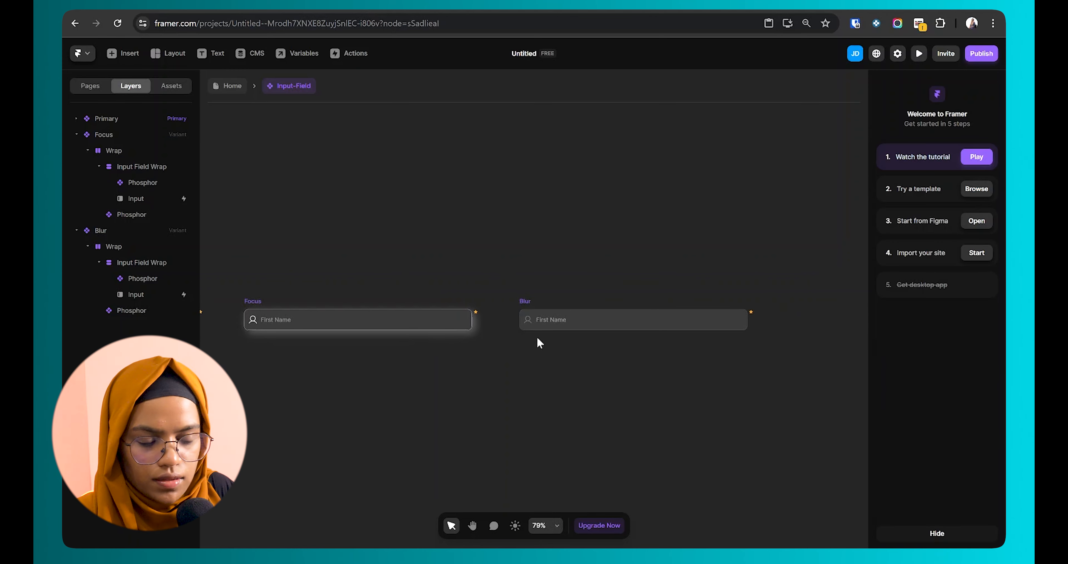
Step: Add a new variant transition to the input inside the Focus variant
drag(525, 353, 675, 365)
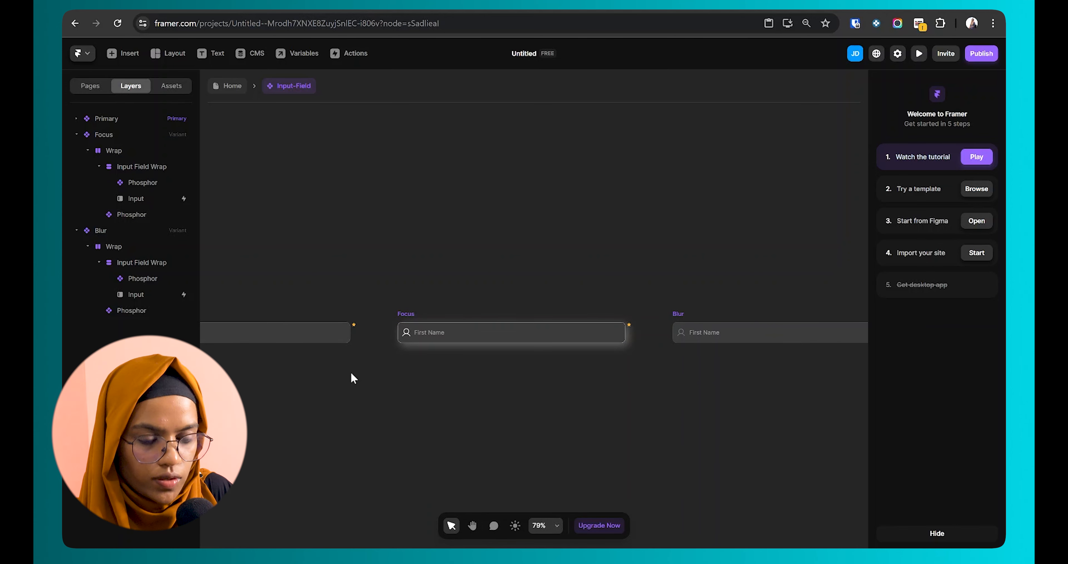
scroll(503, 388, right, 3)
click(344, 309)
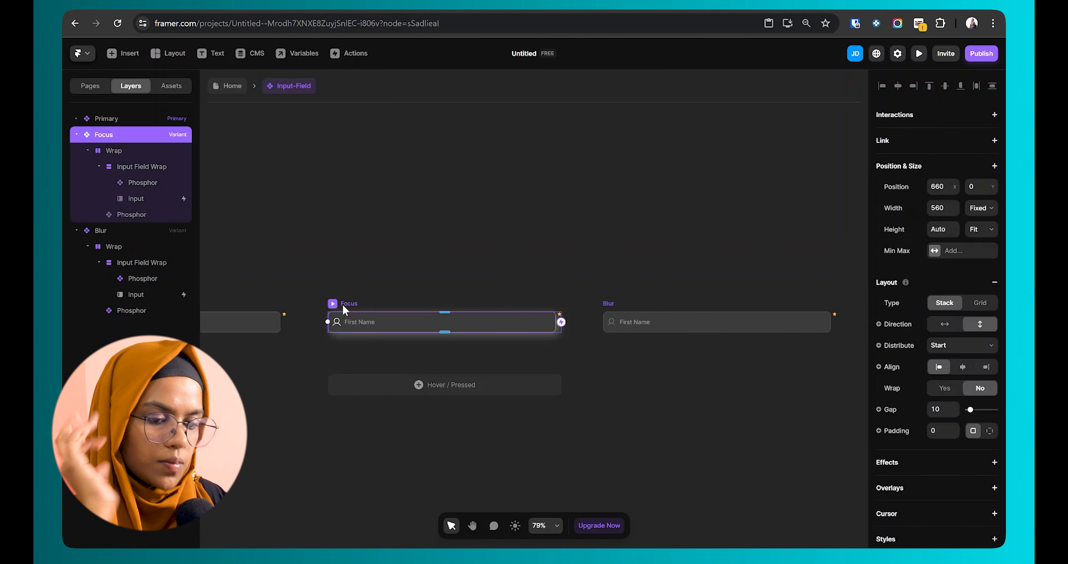
click(181, 199)
click(993, 116)
click(989, 130)
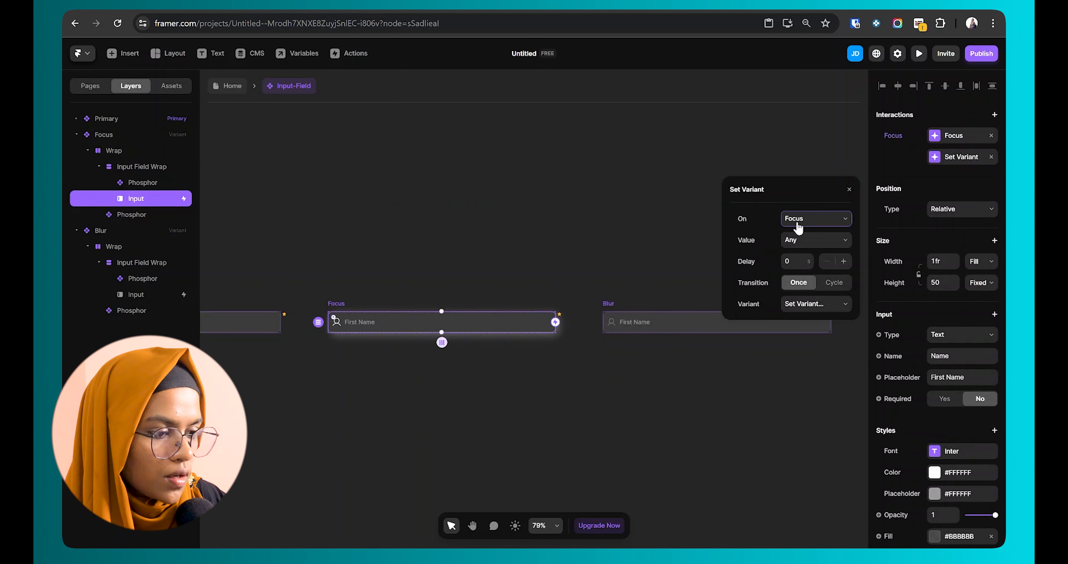
Step: Make the transition fire On Blur when Value Is Set, switching to the chosen variant
click(818, 222)
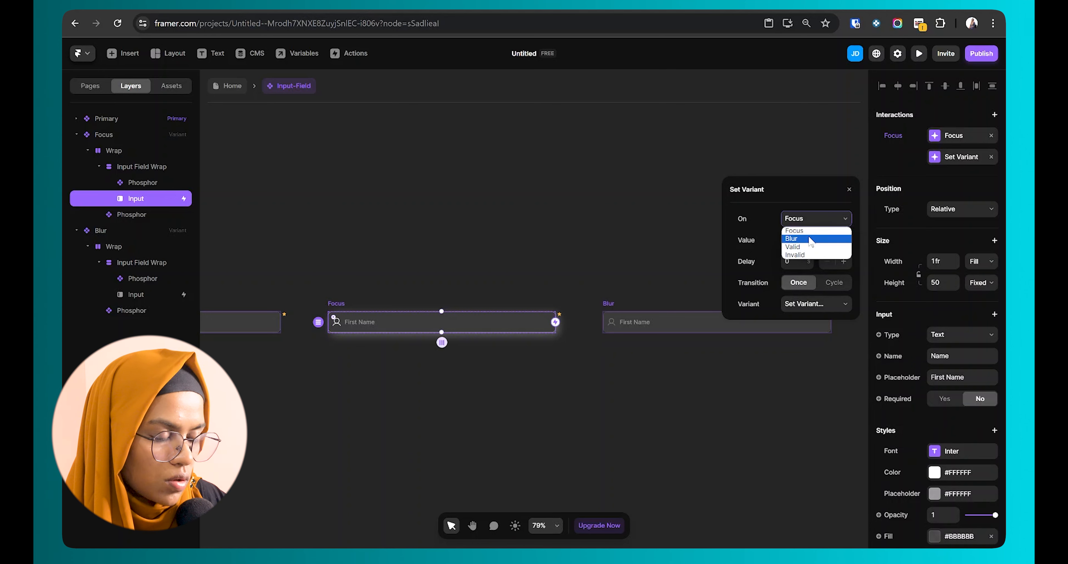
click(811, 240)
click(814, 245)
click(808, 263)
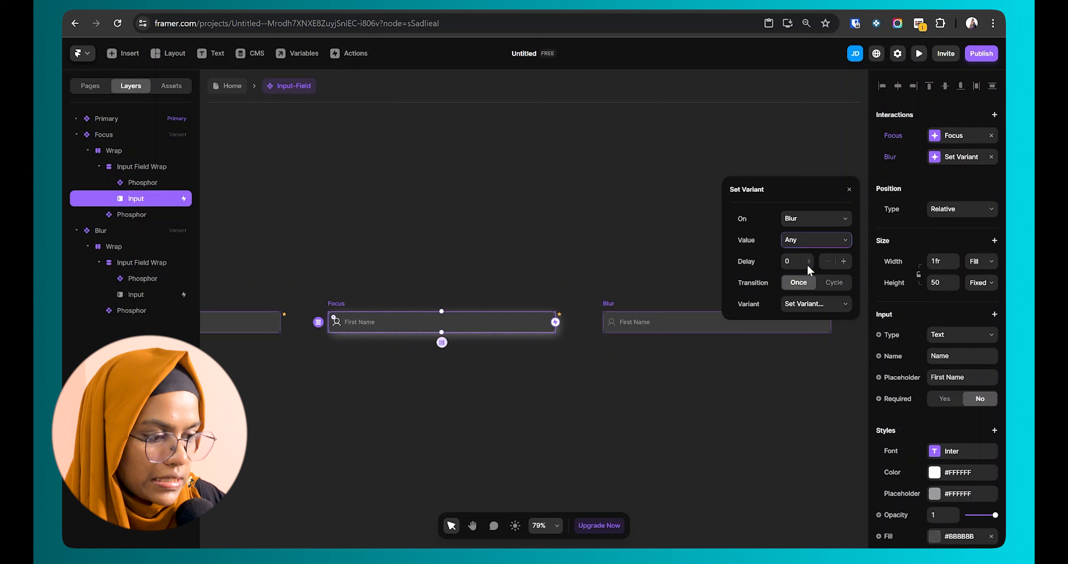
click(791, 306)
click(803, 340)
key(Escape)
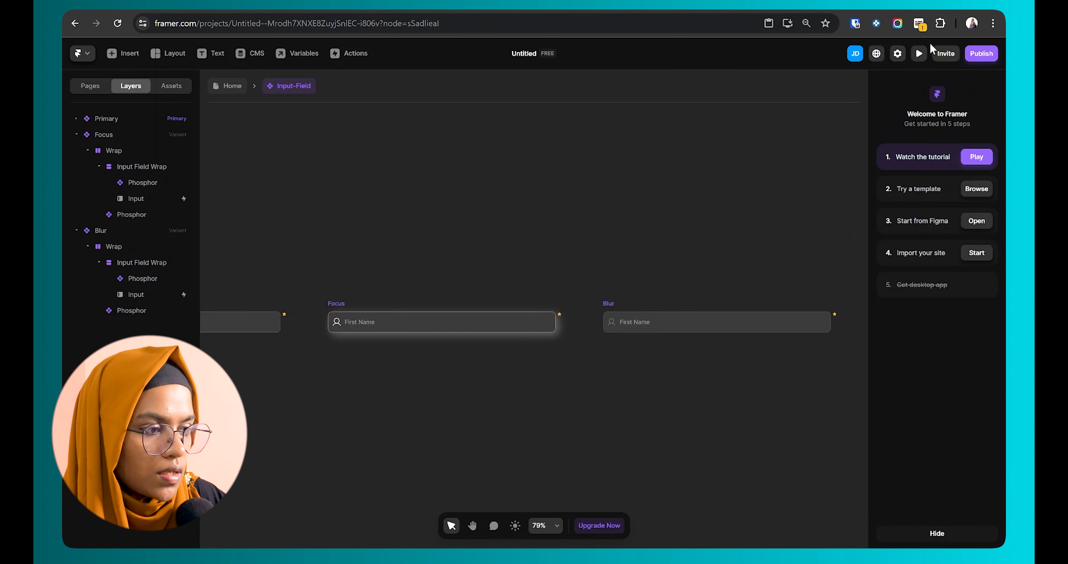
click(919, 53)
click(457, 308)
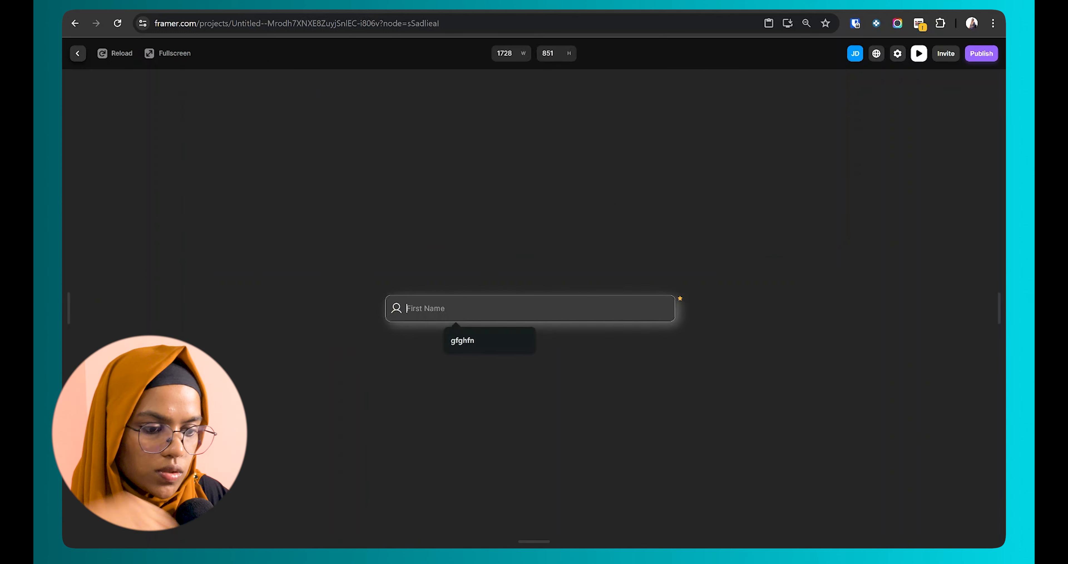
text(fdfd)
click(440, 387)
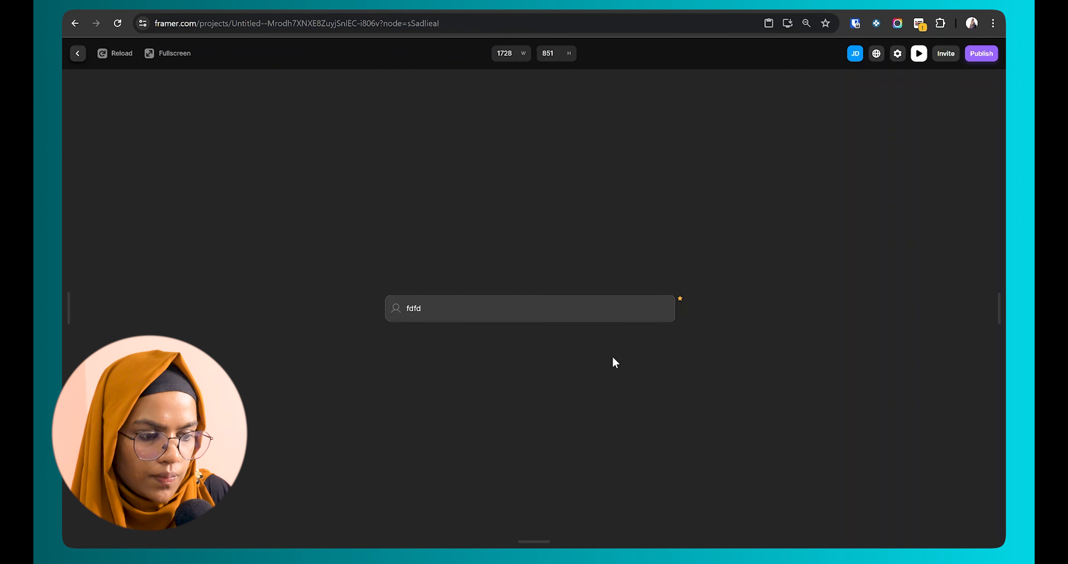
click(78, 53)
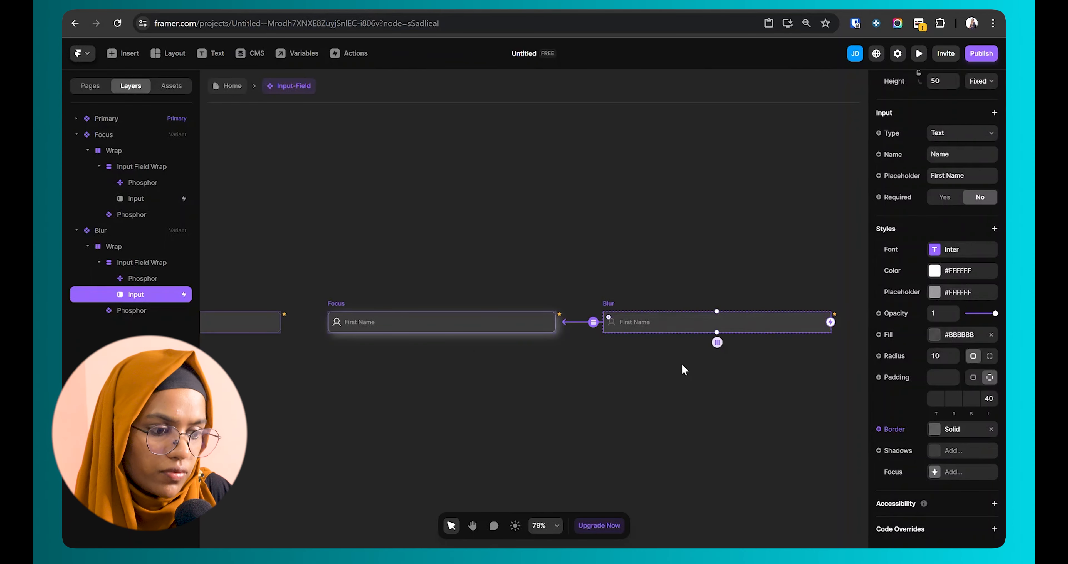
click(129, 55)
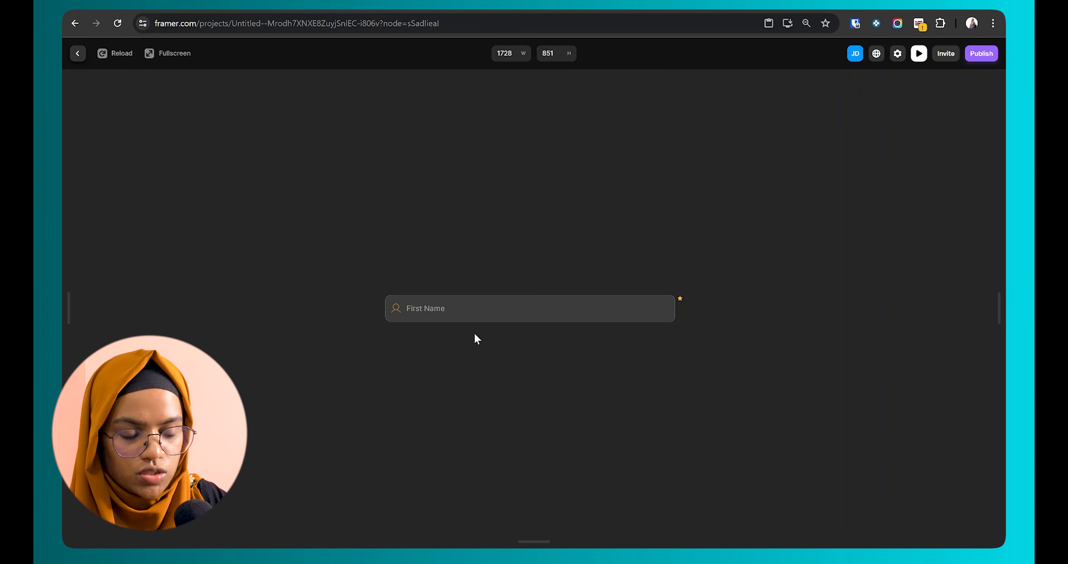
click(477, 317)
text(gfhg)
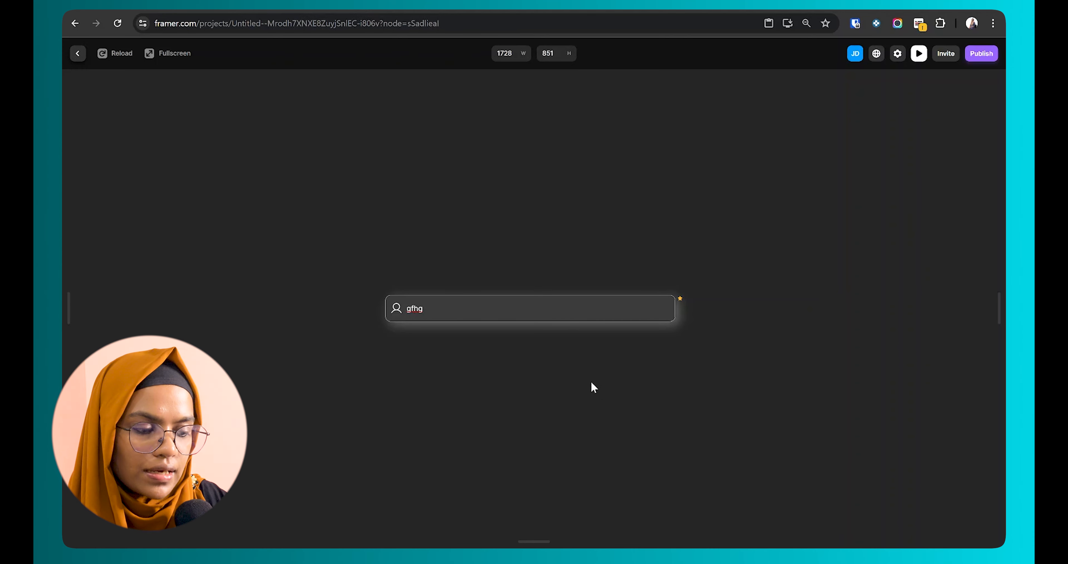
click(592, 383)
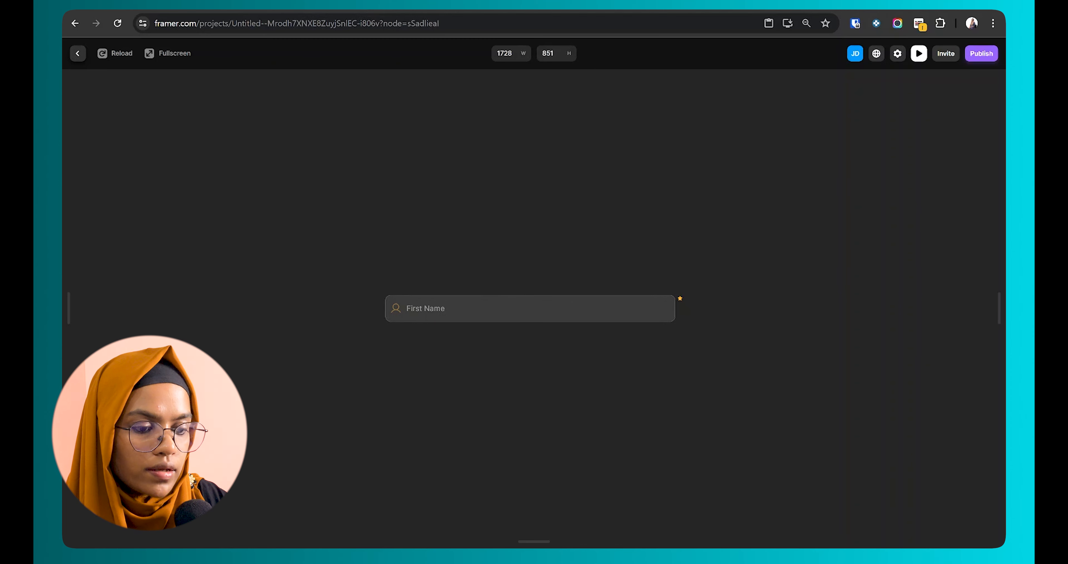
click(426, 308)
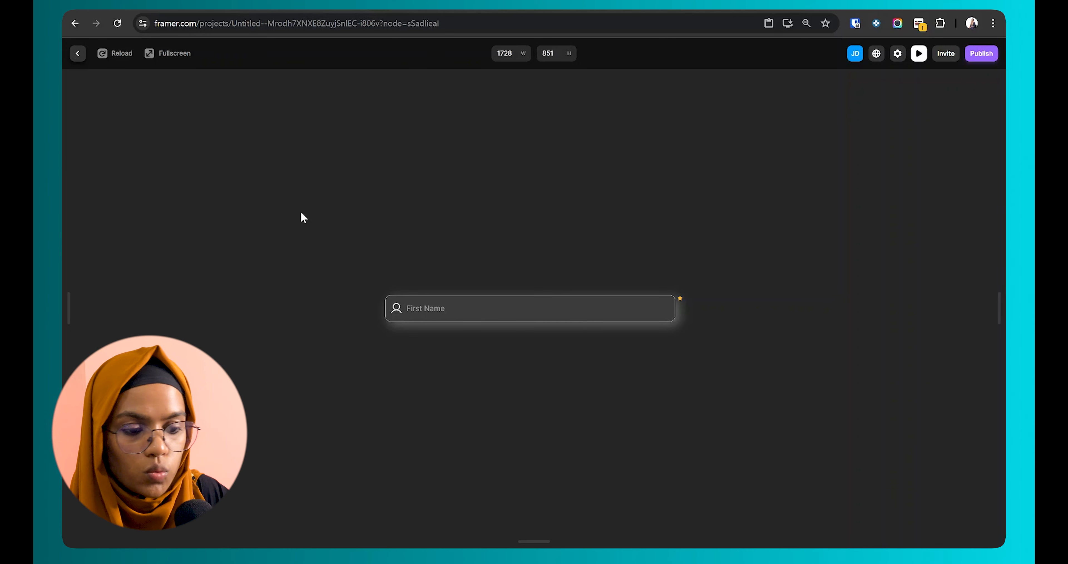
click(78, 53)
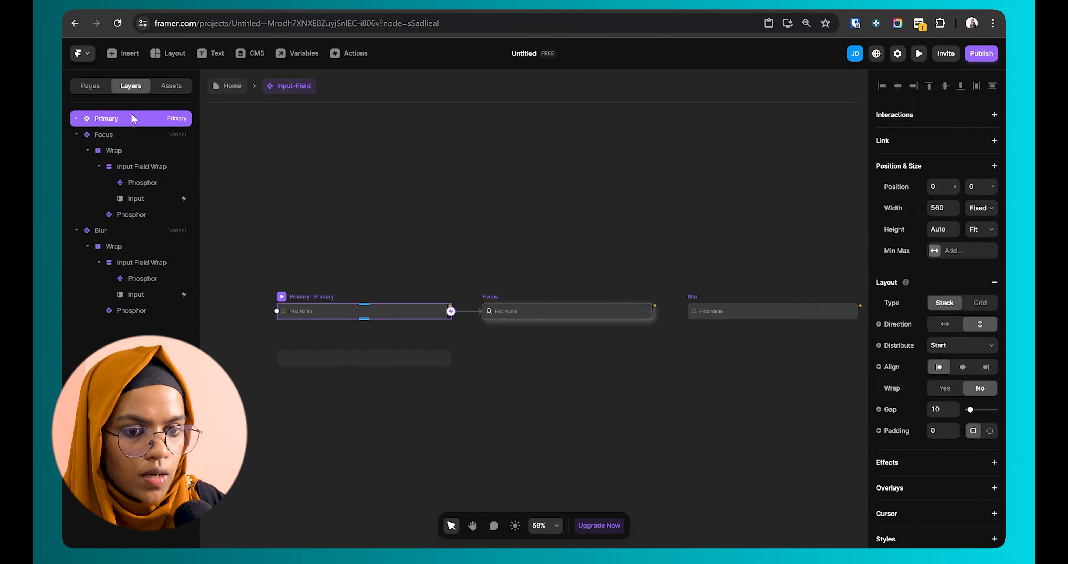
Step: Give the Primary input a Blur transition, value Is Empty, switching to the Primary variant
click(76, 135)
click(76, 119)
click(141, 183)
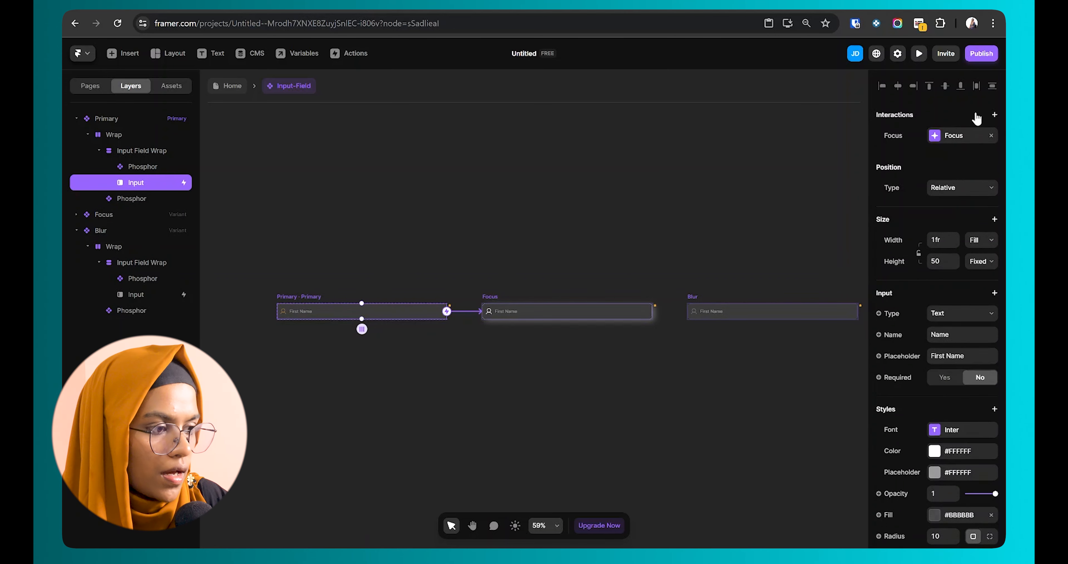
click(994, 114)
click(966, 133)
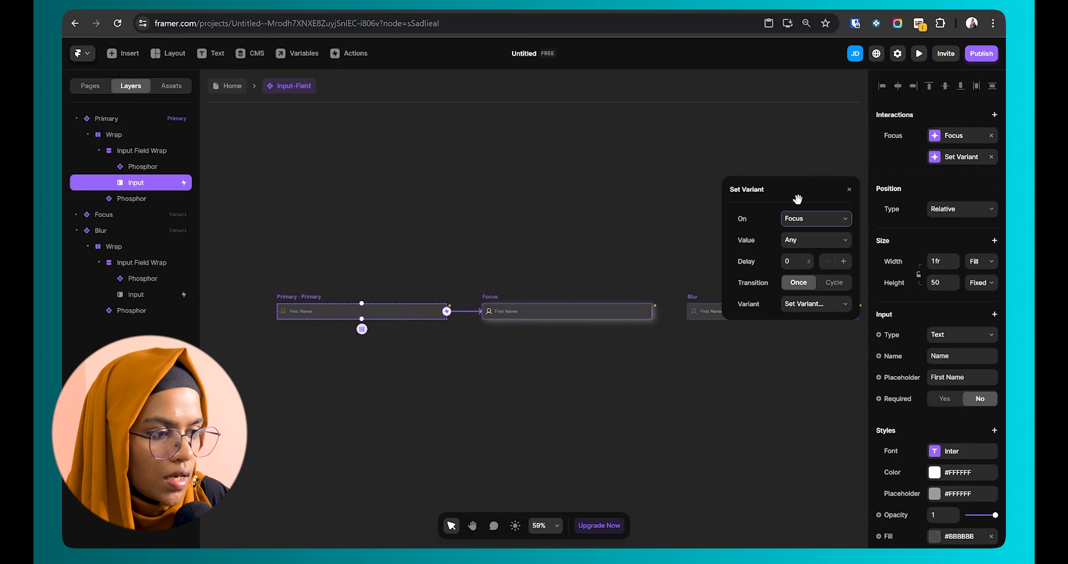
click(799, 219)
click(808, 240)
click(808, 240)
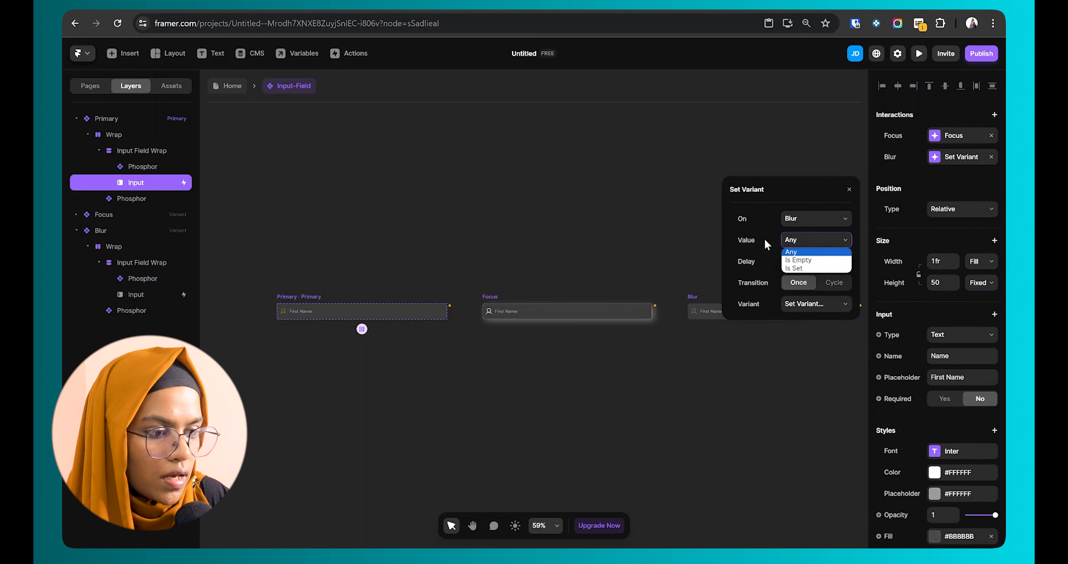
click(804, 260)
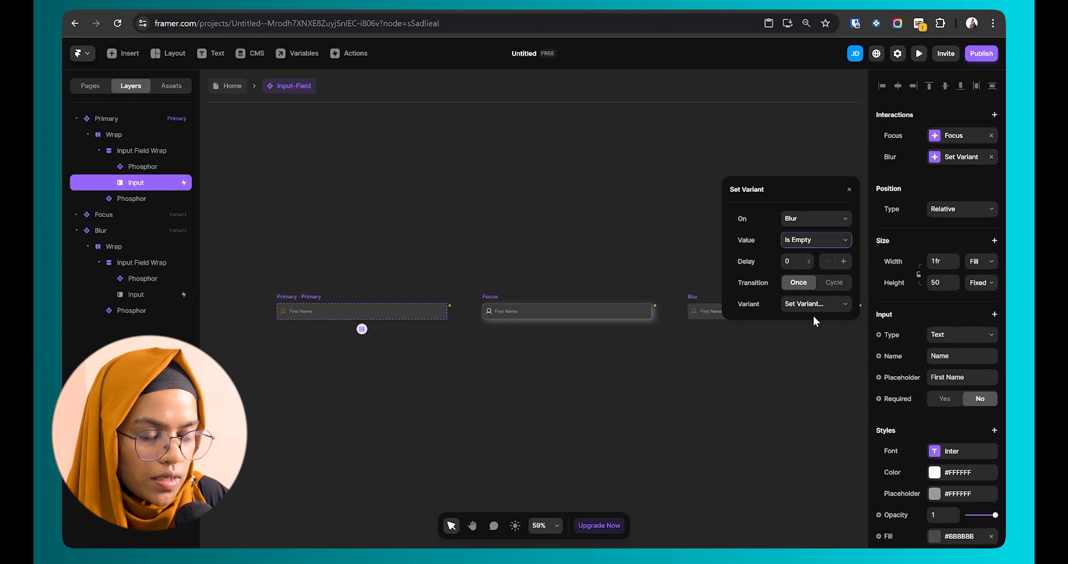
click(801, 307)
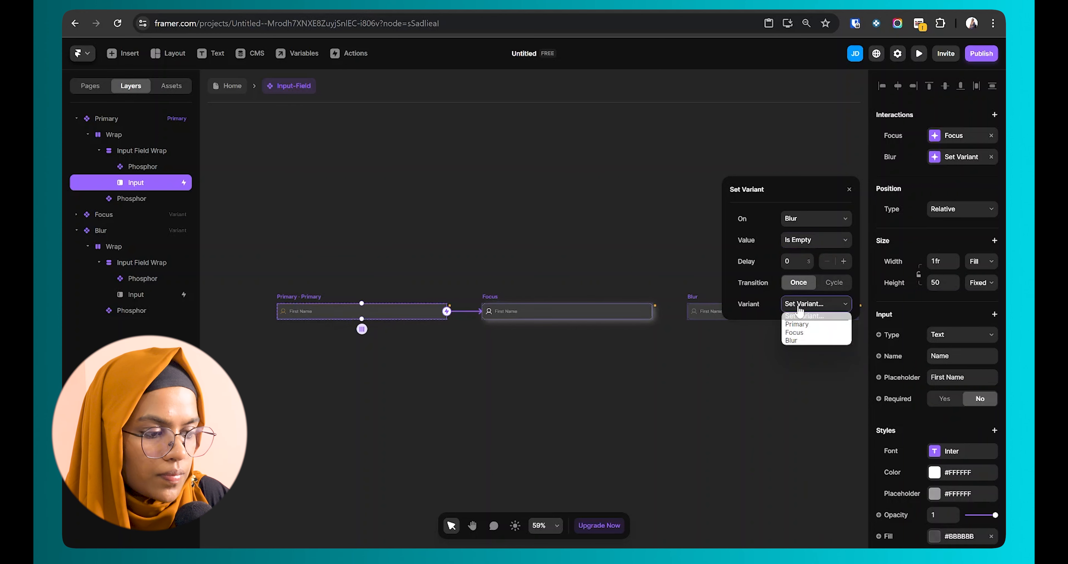
click(810, 324)
click(561, 359)
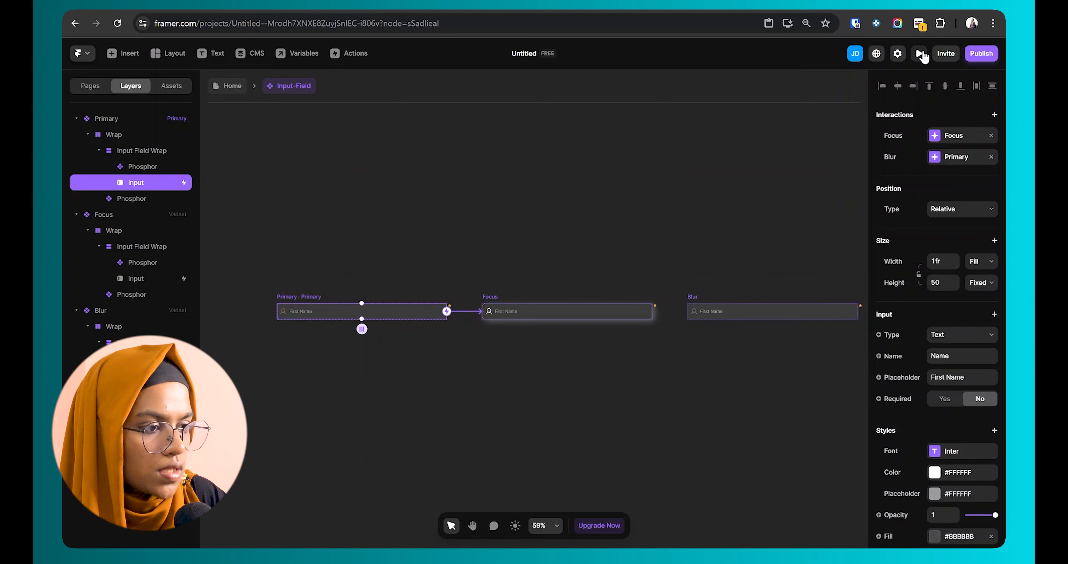
Step: Preview the form, focus the First Name field, then return to the editor
click(920, 54)
click(494, 308)
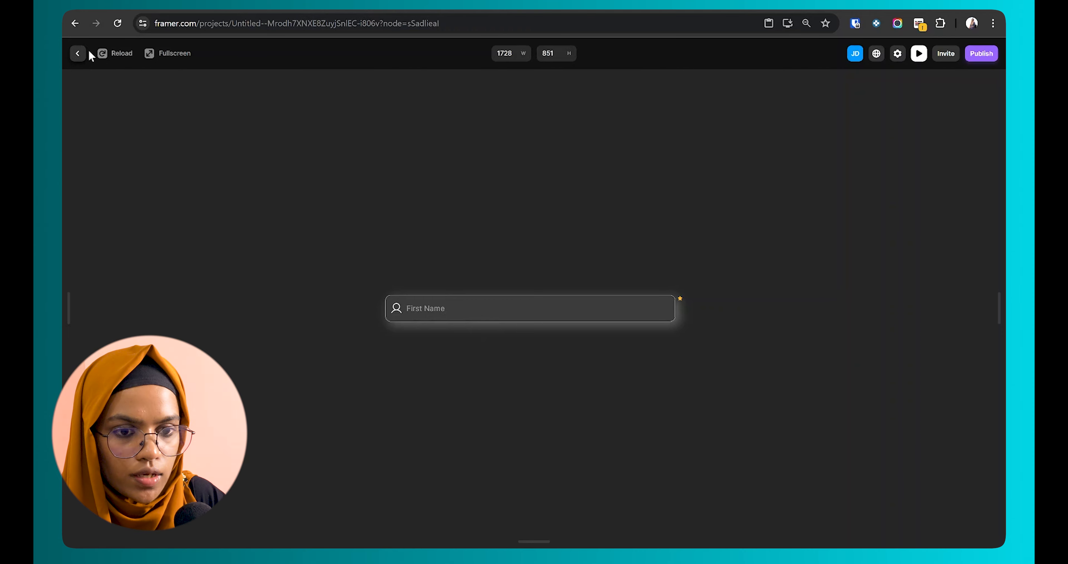
click(79, 53)
click(506, 314)
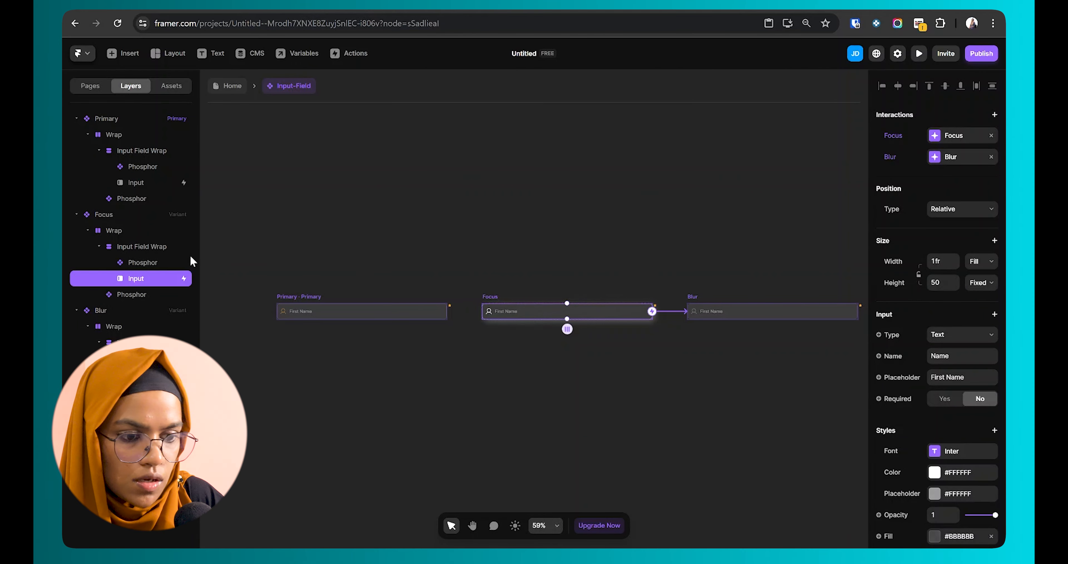
Step: Add a Blur transition to the Focus input, value Is Empty, switching to Primary
click(282, 305)
click(498, 303)
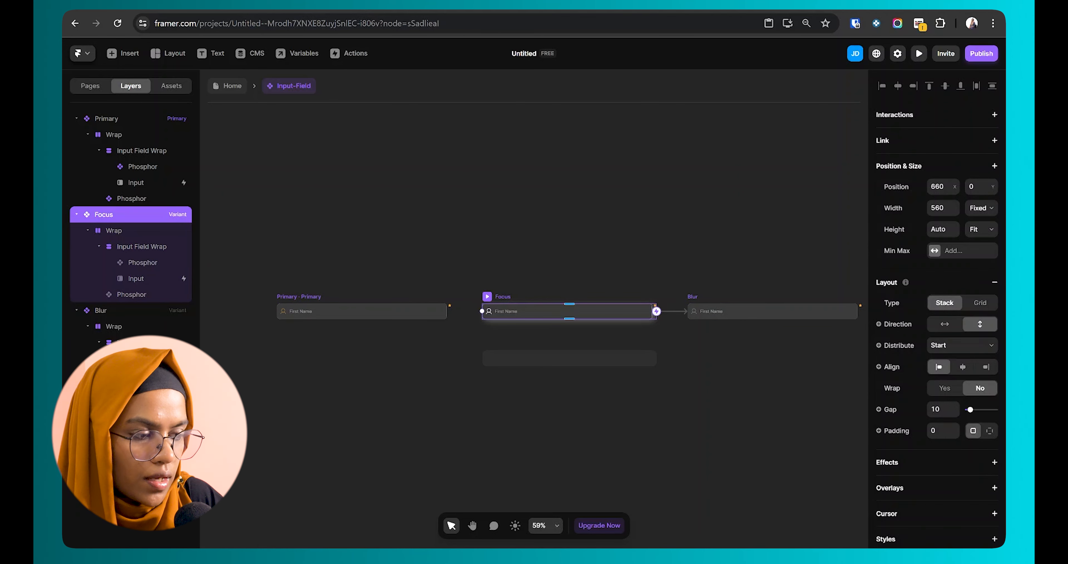
click(146, 281)
click(994, 115)
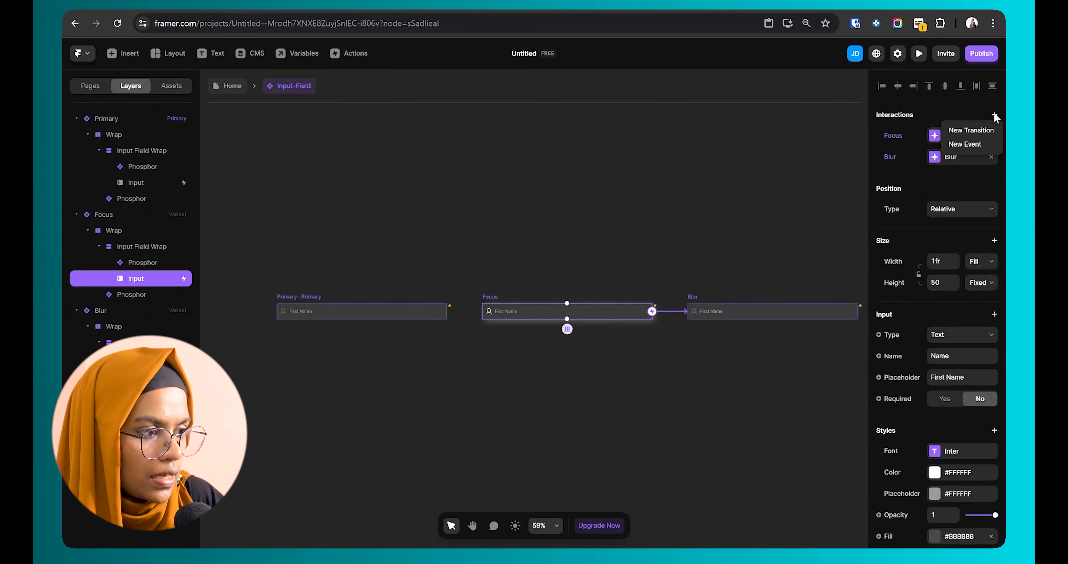
click(967, 130)
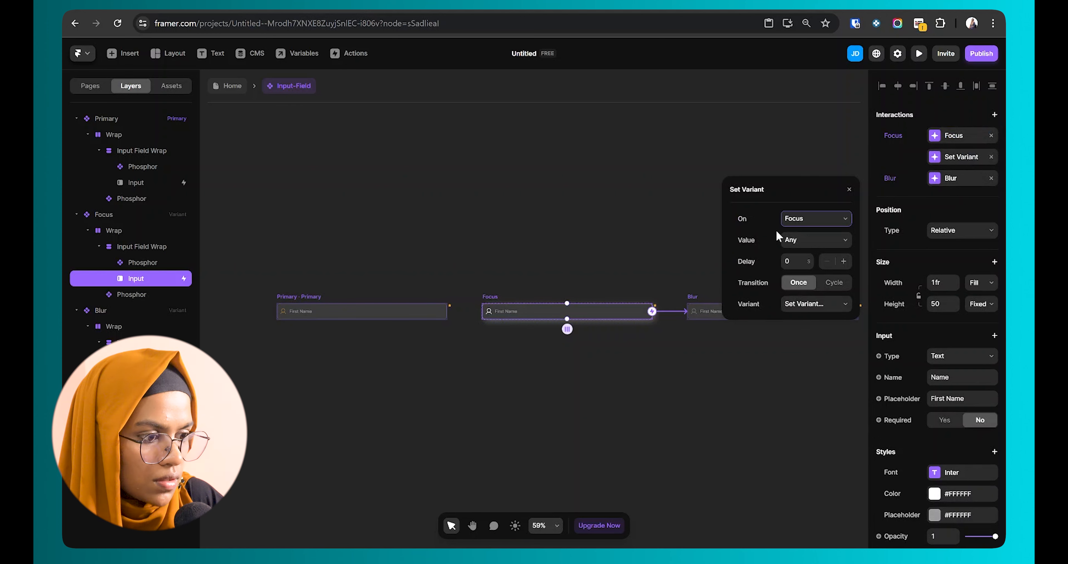
click(809, 219)
click(803, 239)
click(801, 242)
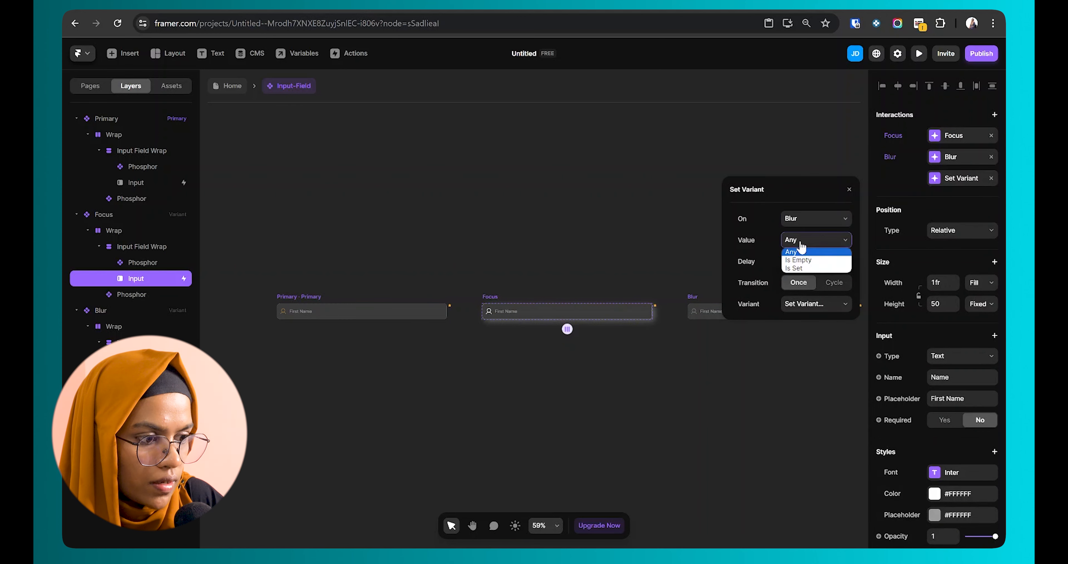
click(799, 260)
click(804, 304)
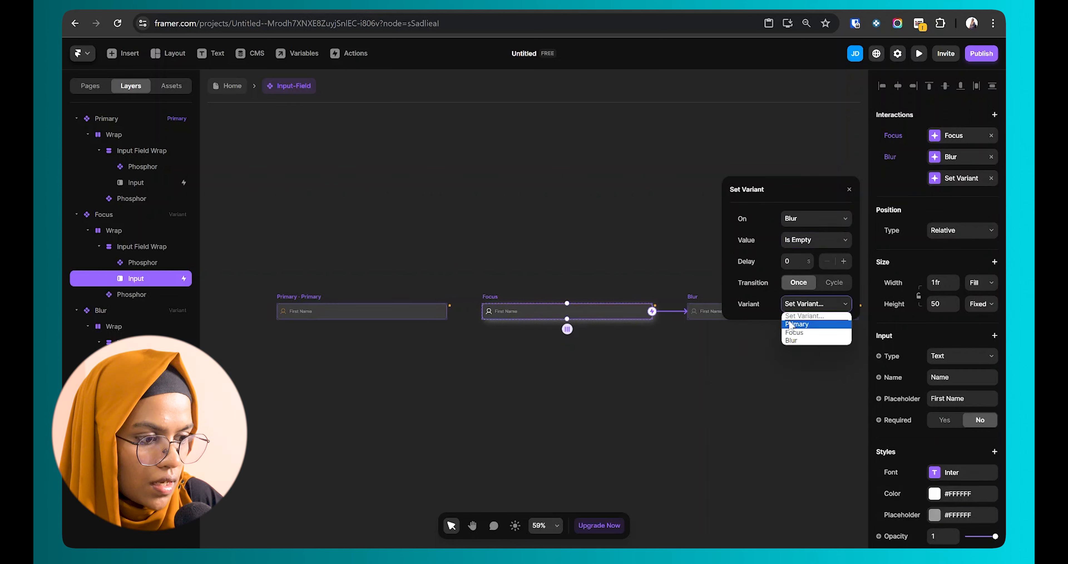
click(791, 325)
click(320, 289)
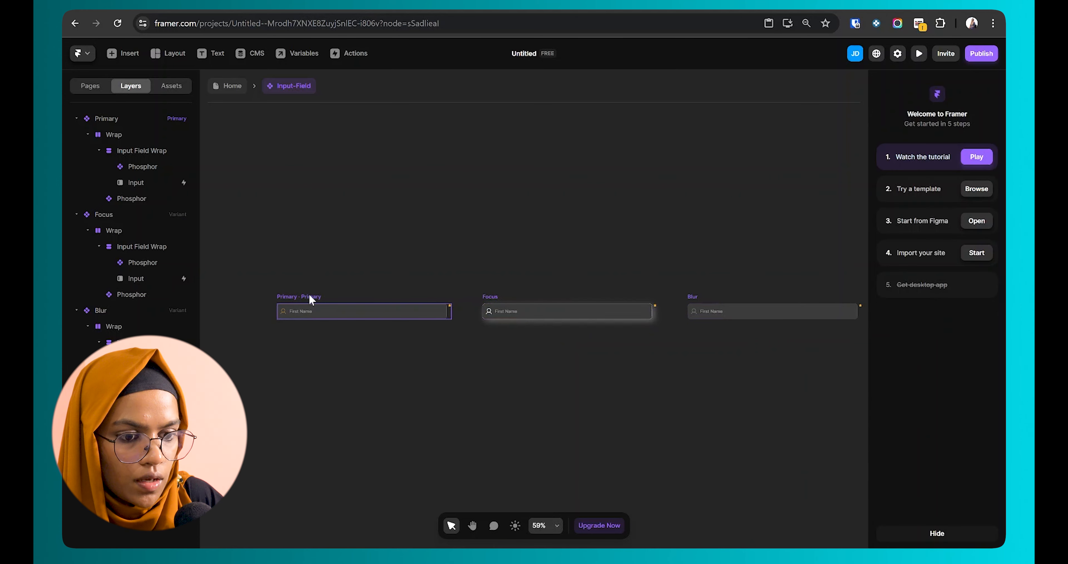
Step: Preview the field from the Primary variant and return to the editor
click(312, 299)
click(919, 53)
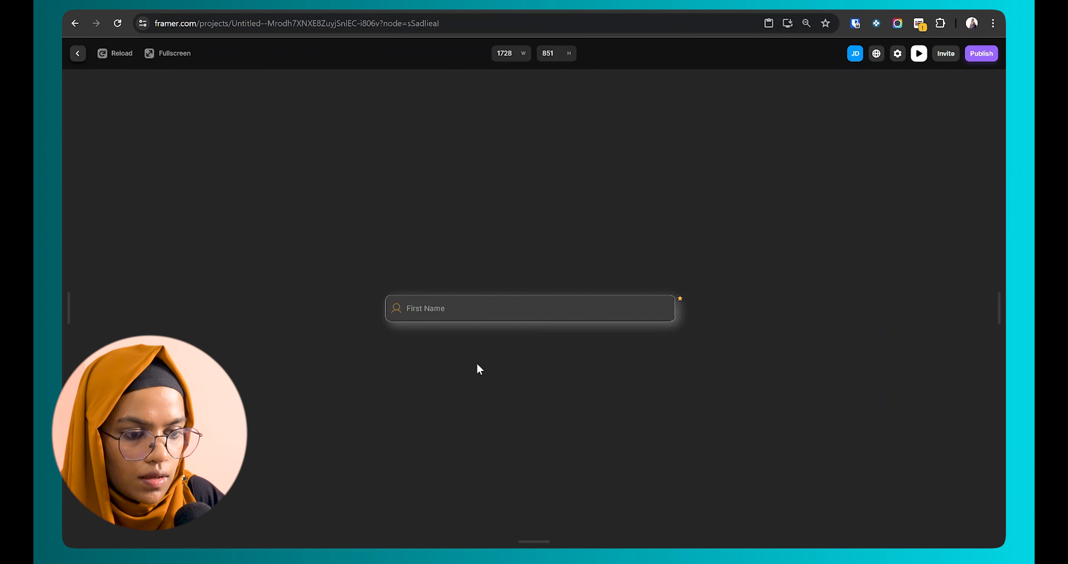
click(79, 54)
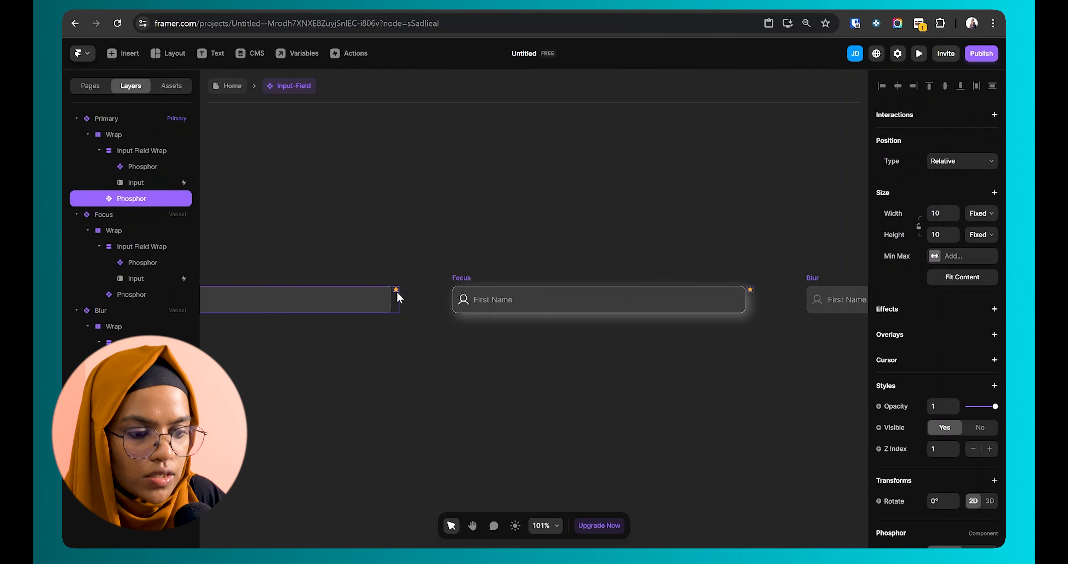
Step: Add a fourth input field variant named 'Invalid'
scroll(397, 291, down, 4)
click(400, 303)
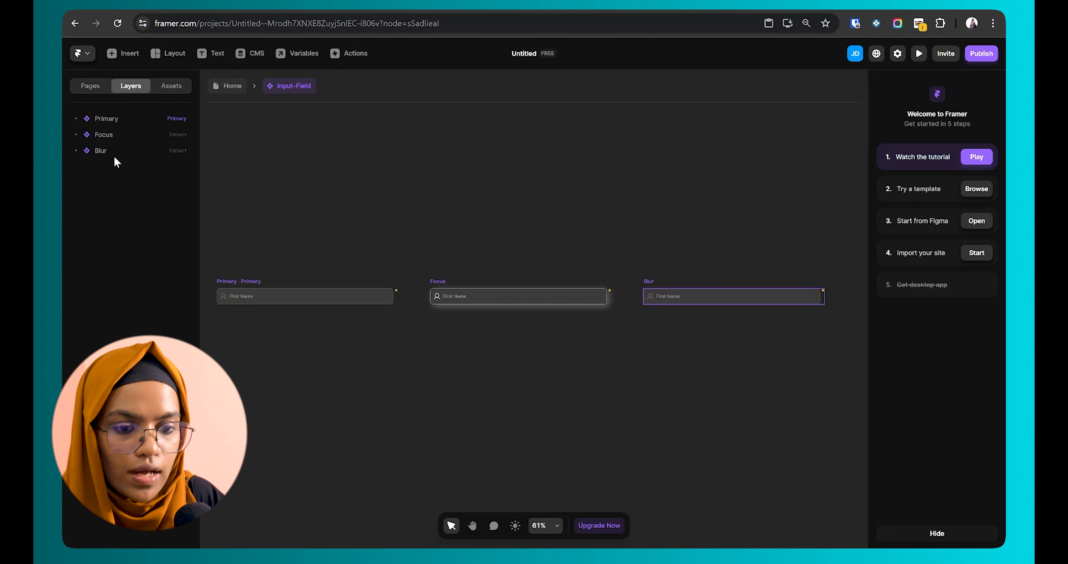
click(106, 119)
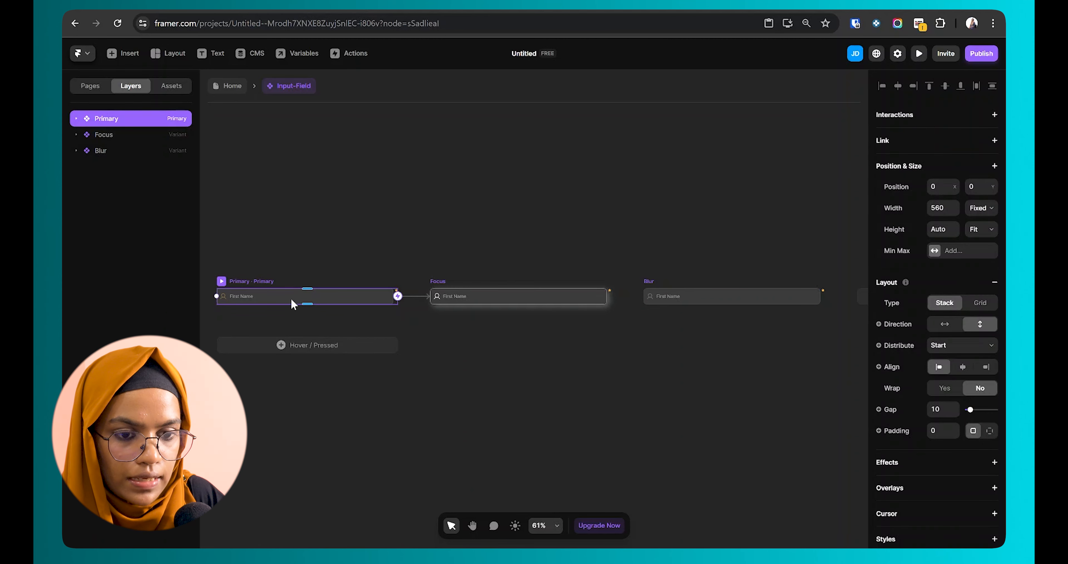
scroll(290, 298, down, 2)
click(763, 307)
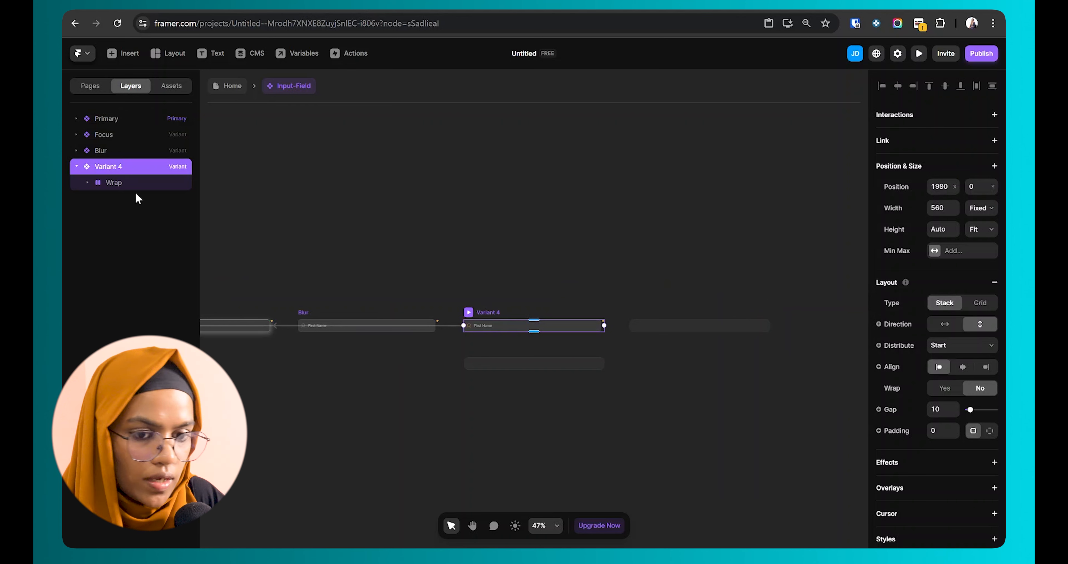
double_click(115, 168)
text(Invalid)
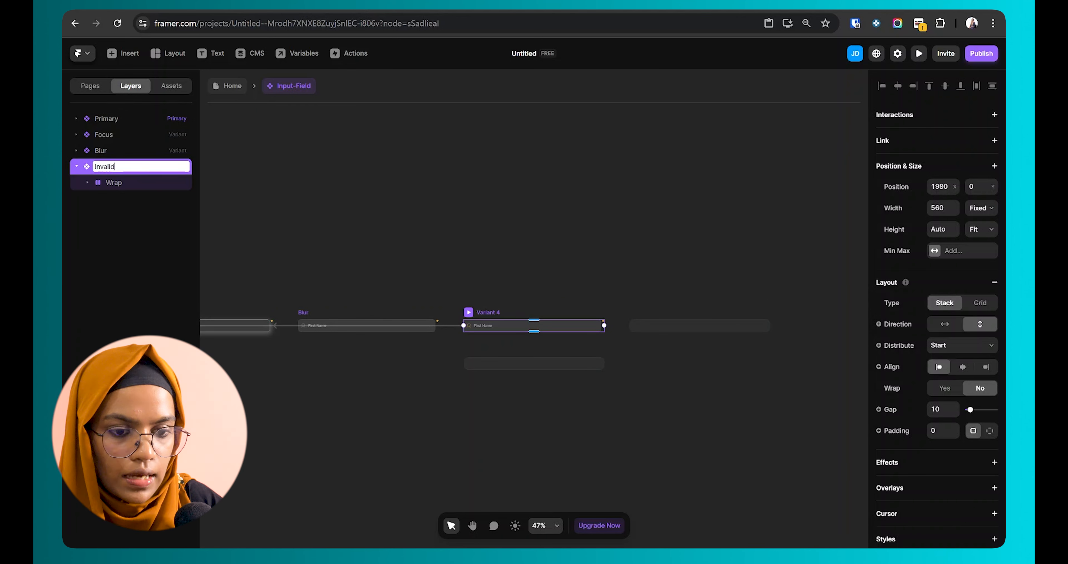
key(Return)
Step: Make the Invalid variant's input border red #FF0808
key(shift+2)
scroll(961, 462, down, 6)
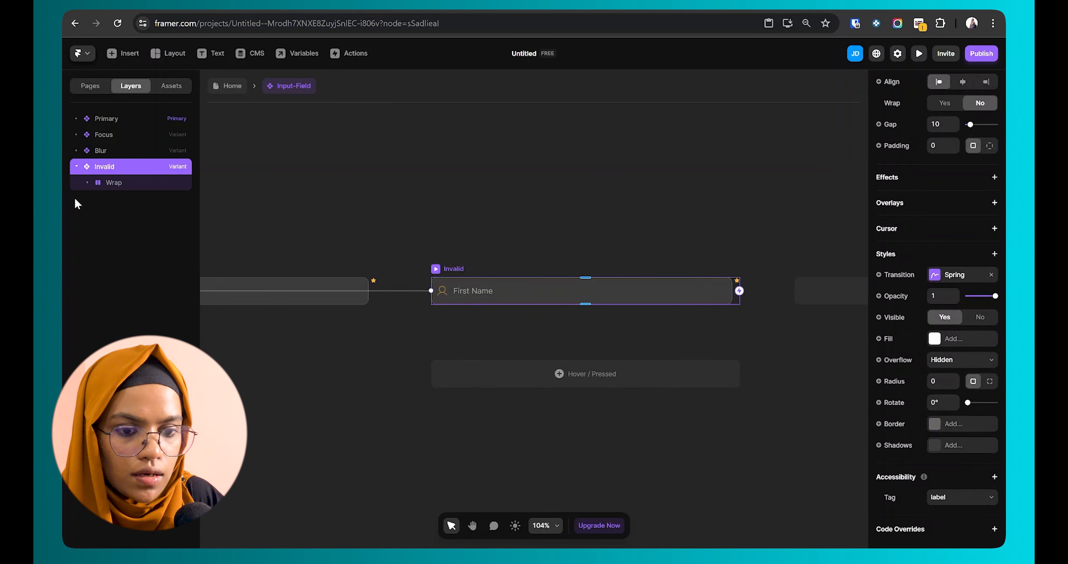
click(121, 183)
click(132, 199)
click(139, 230)
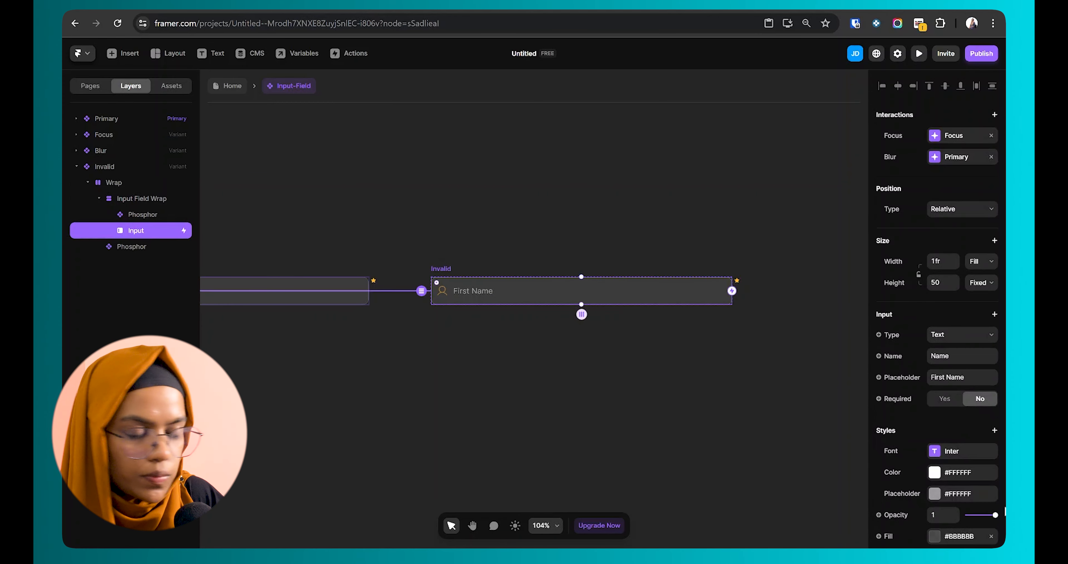
scroll(996, 456, down, 4)
click(941, 453)
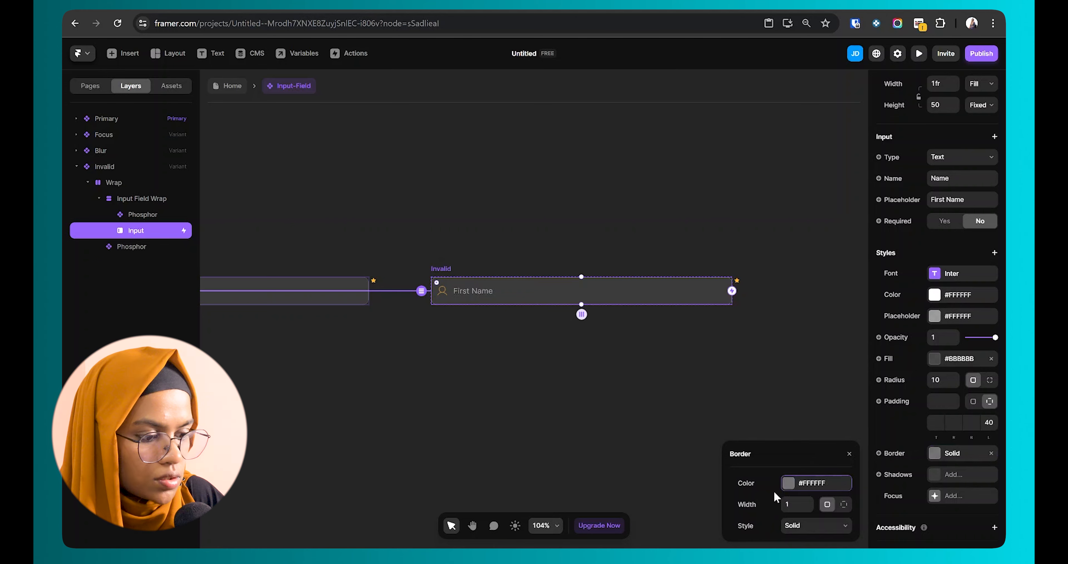
click(786, 485)
text(#FF0808)
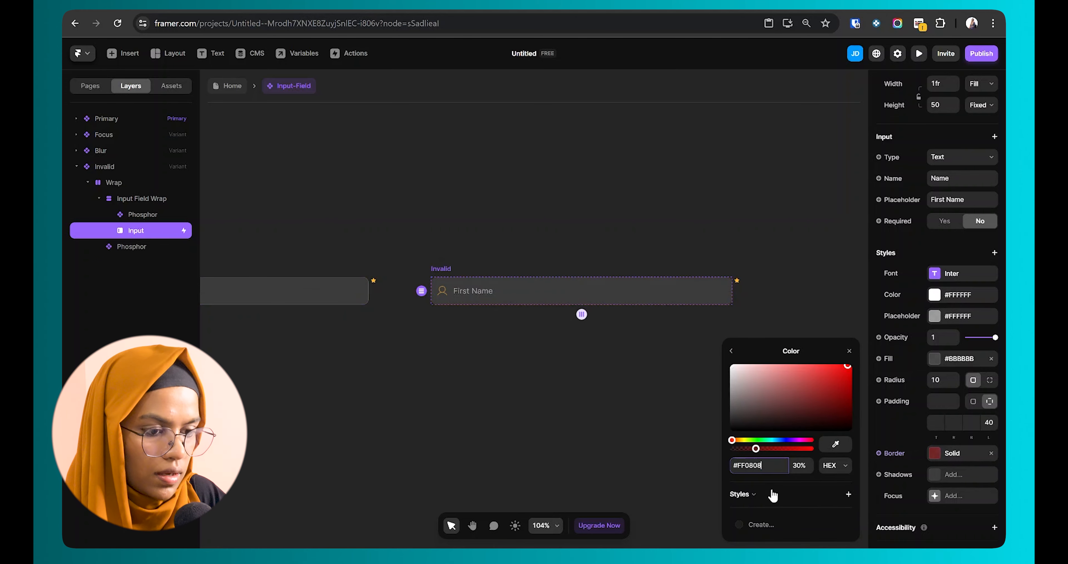
click(581, 365)
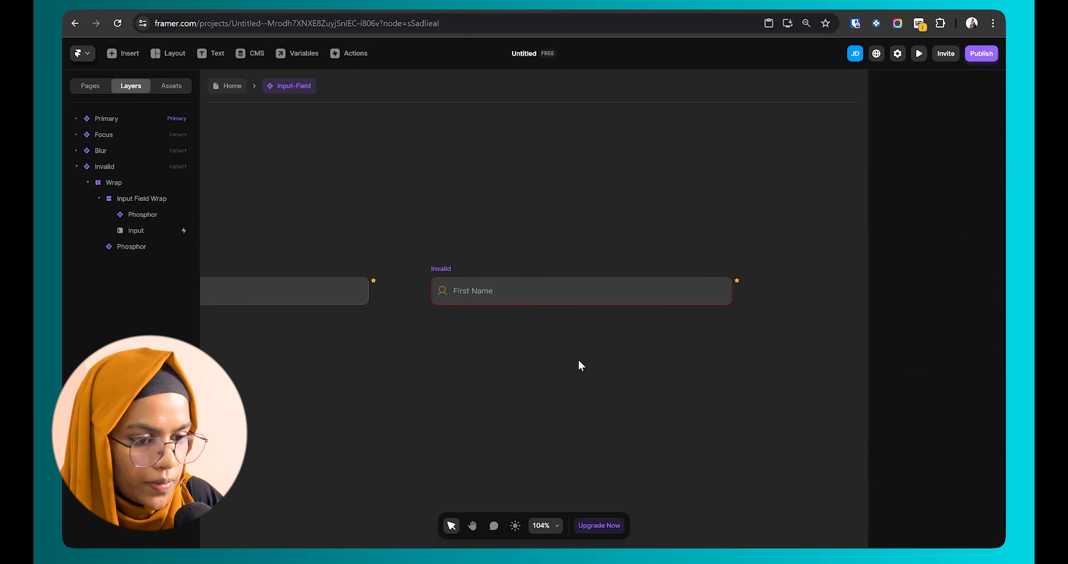
Step: Color the Invalid variant's person icon red #FF0808 at higher opacity
click(443, 293)
click(935, 471)
text(#FF0808)
drag(772, 448, 800, 448)
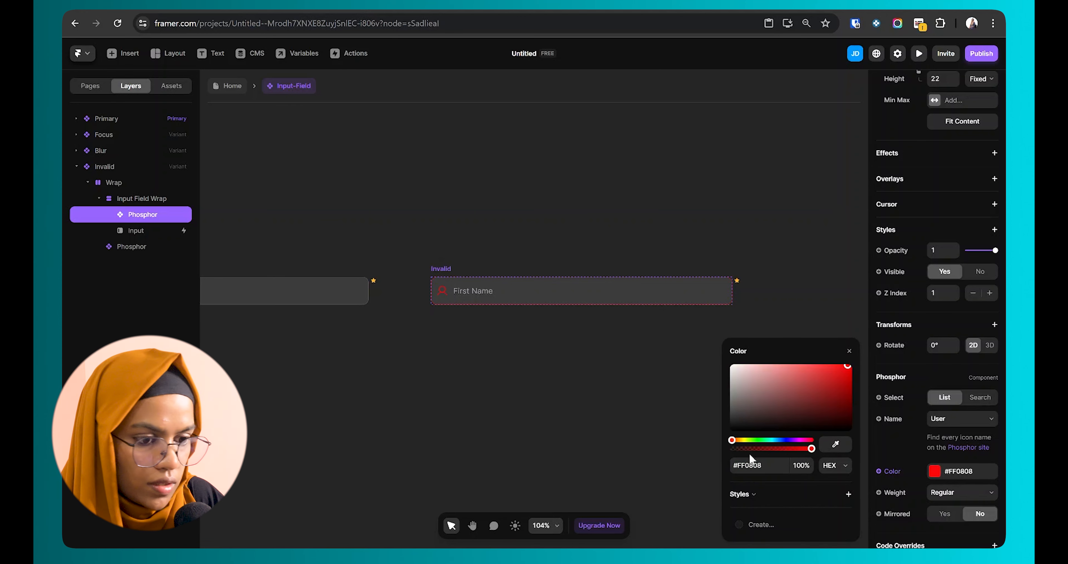
Step: Set the Invalid input's placeholder text color to #FF0808
click(507, 389)
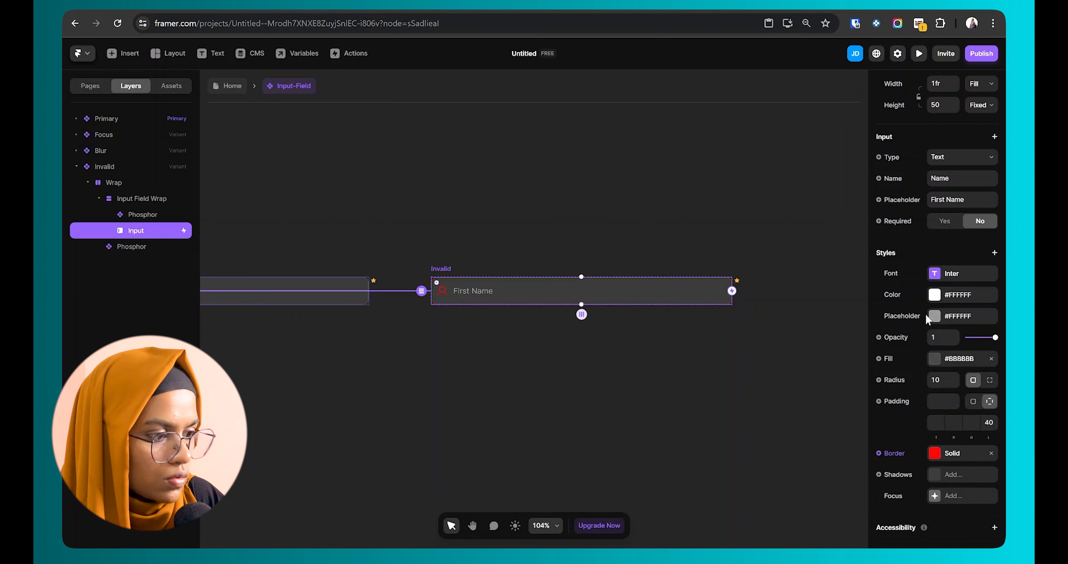
click(933, 319)
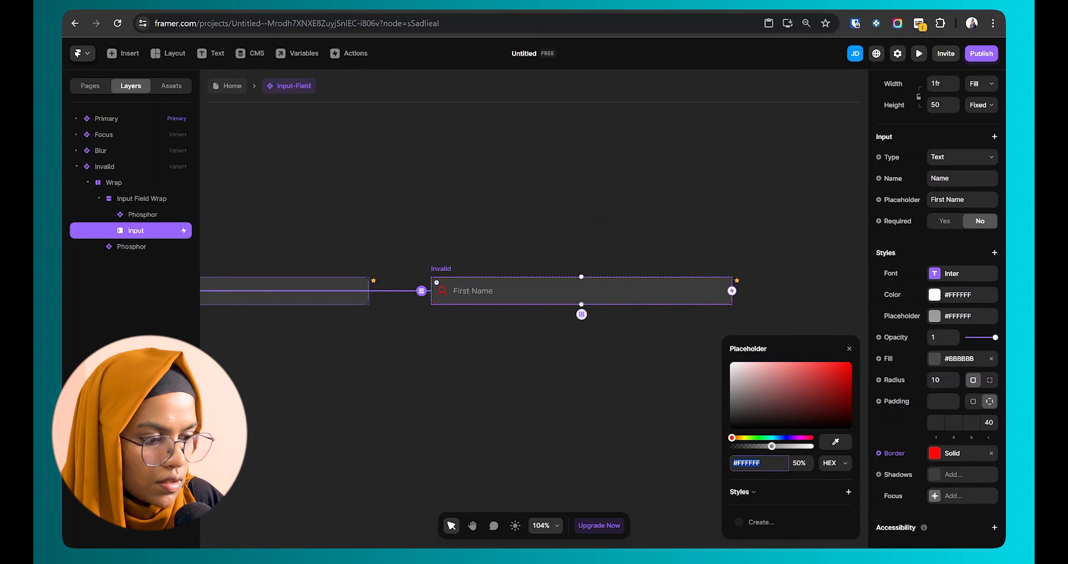
text(#FF0808)
key(Return)
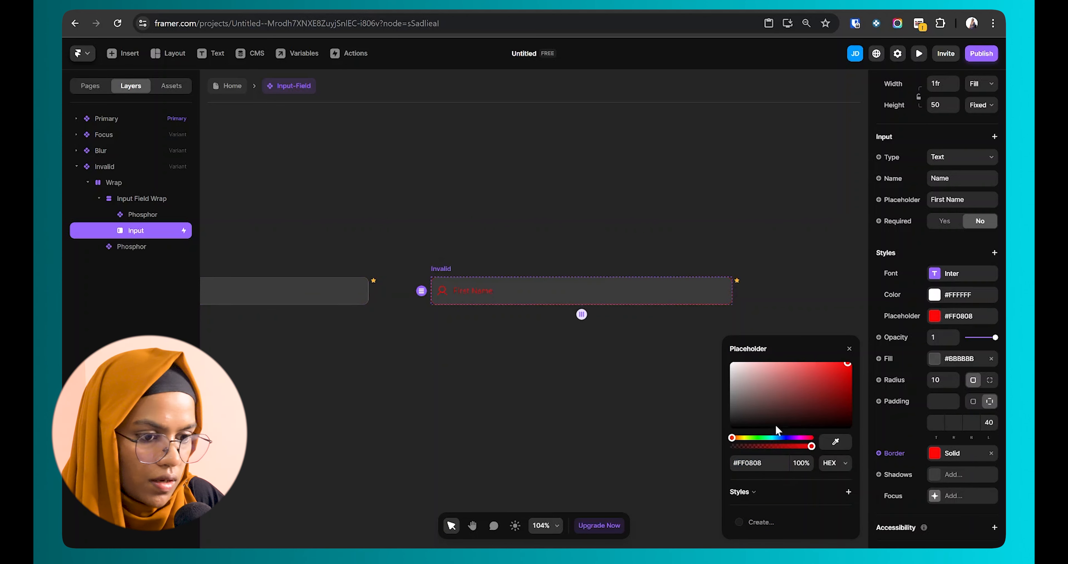
click(608, 373)
Step: Pan the canvas to bring the other field variants into view
scroll(608, 373, down, 3)
key(space)
drag(547, 369, 947, 399)
click(606, 297)
click(577, 367)
key(space)
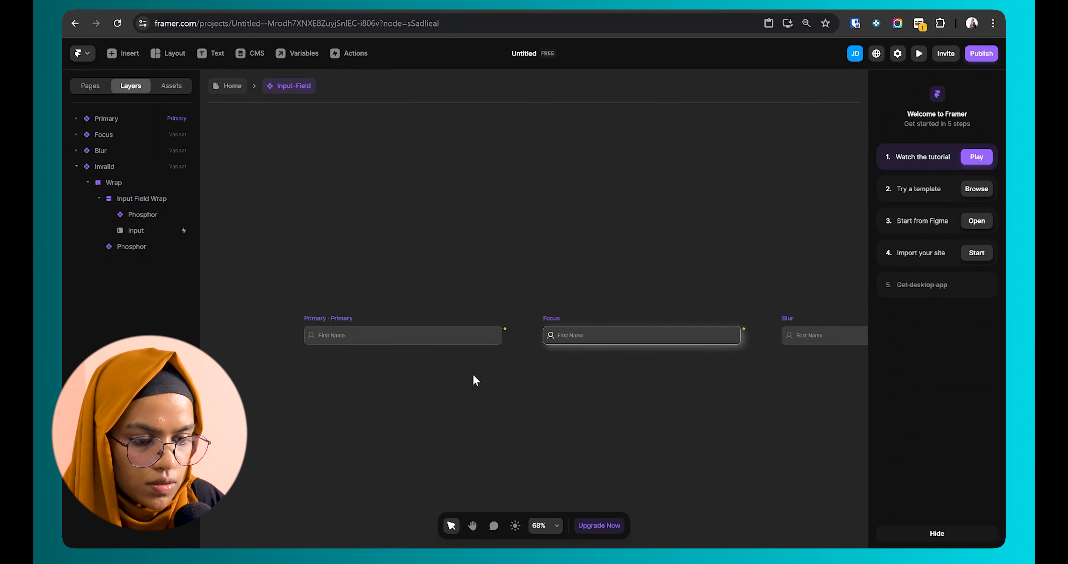
Step: Add an Invalid-triggered transition to the Primary input switching to the Invalid variant, then preview it
click(351, 318)
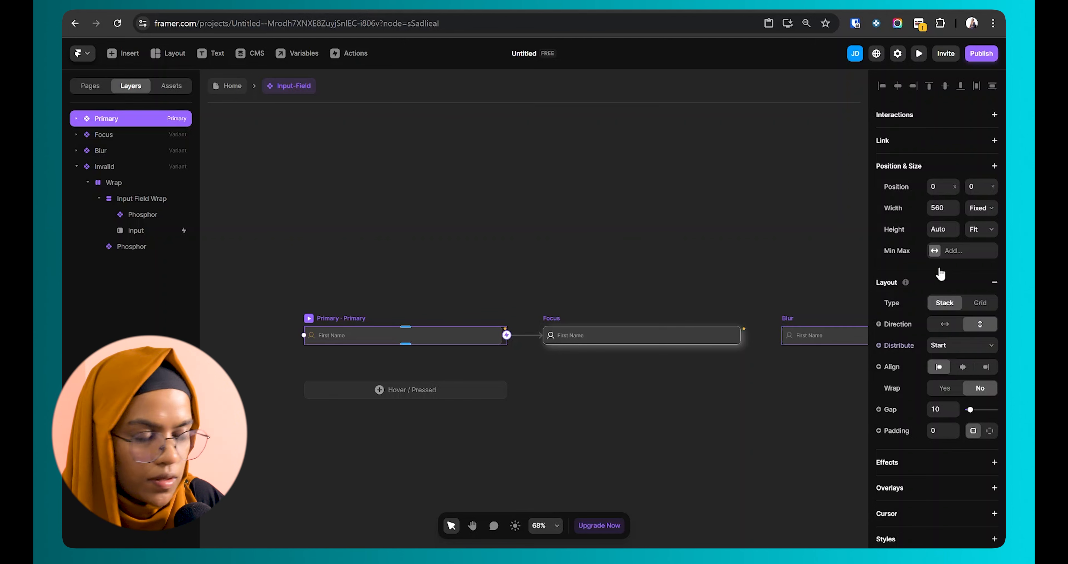
click(125, 179)
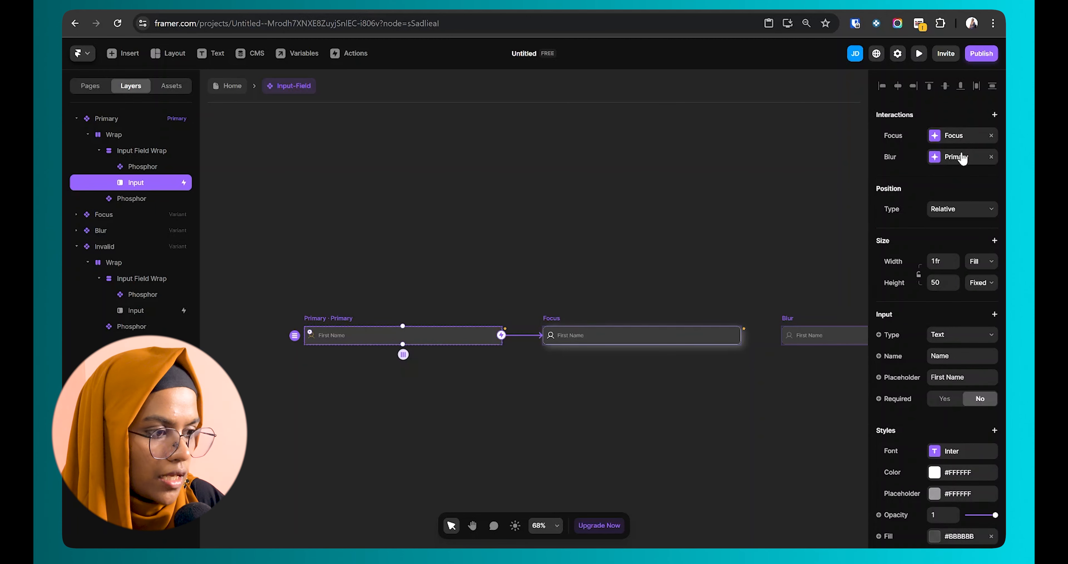
click(995, 114)
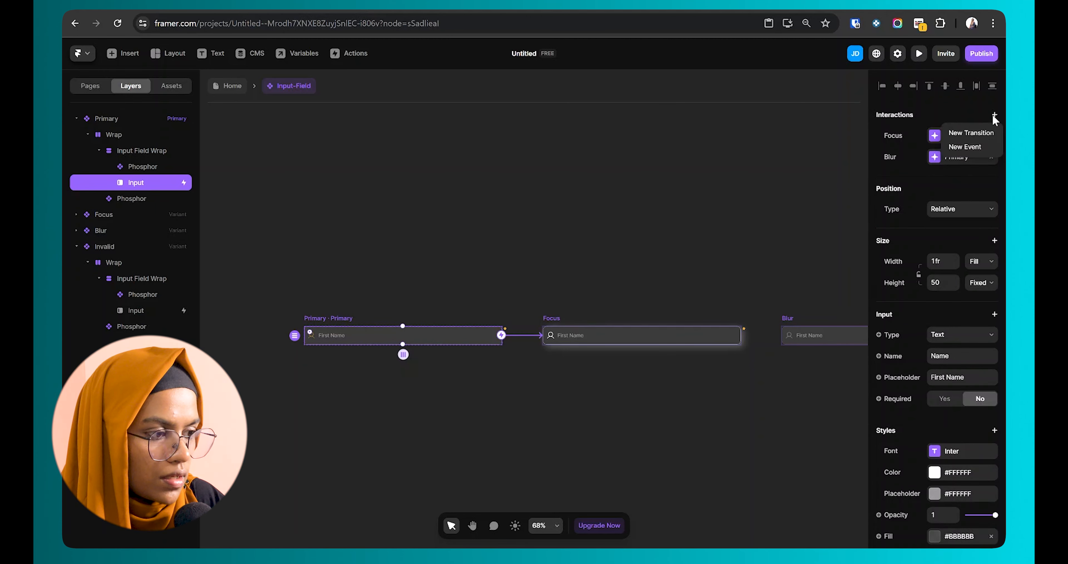
click(984, 132)
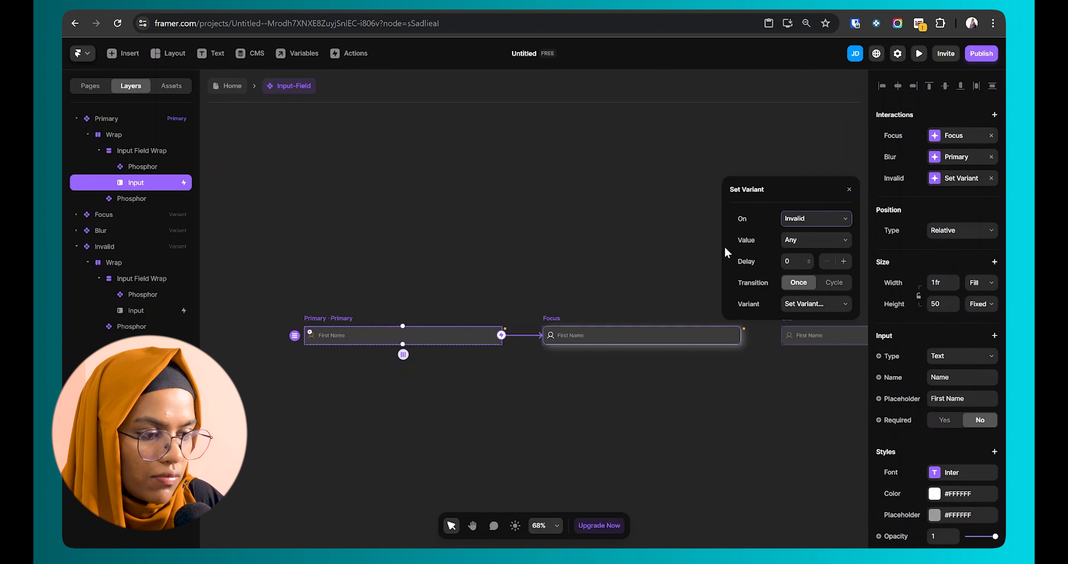
click(795, 304)
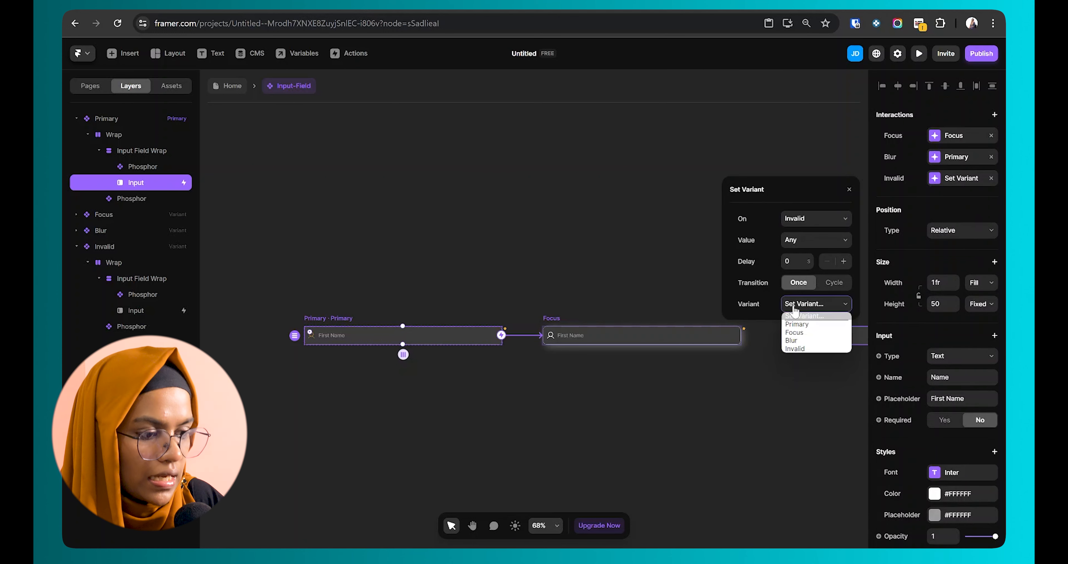
click(806, 349)
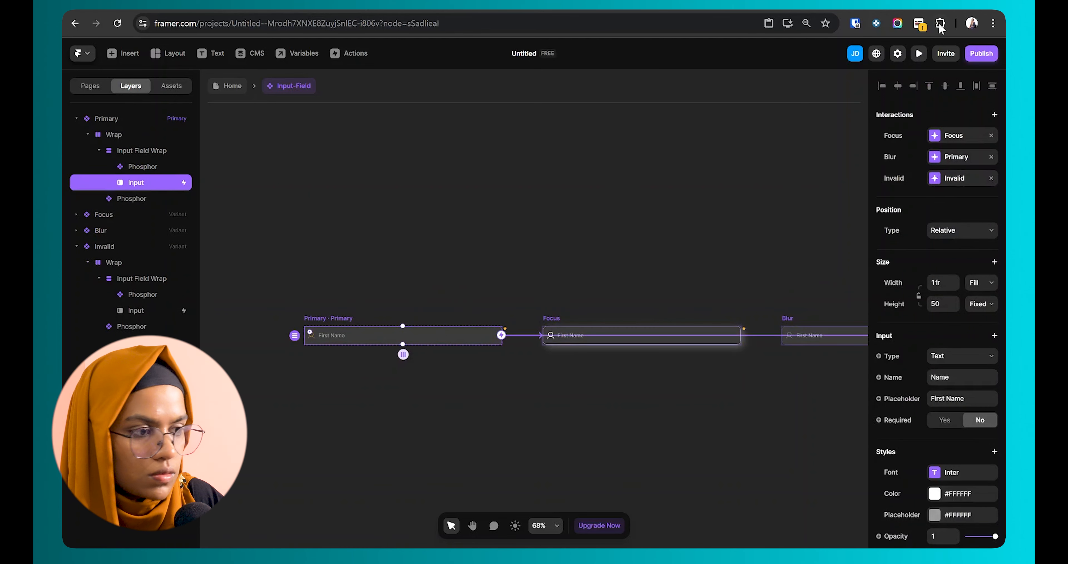
click(919, 54)
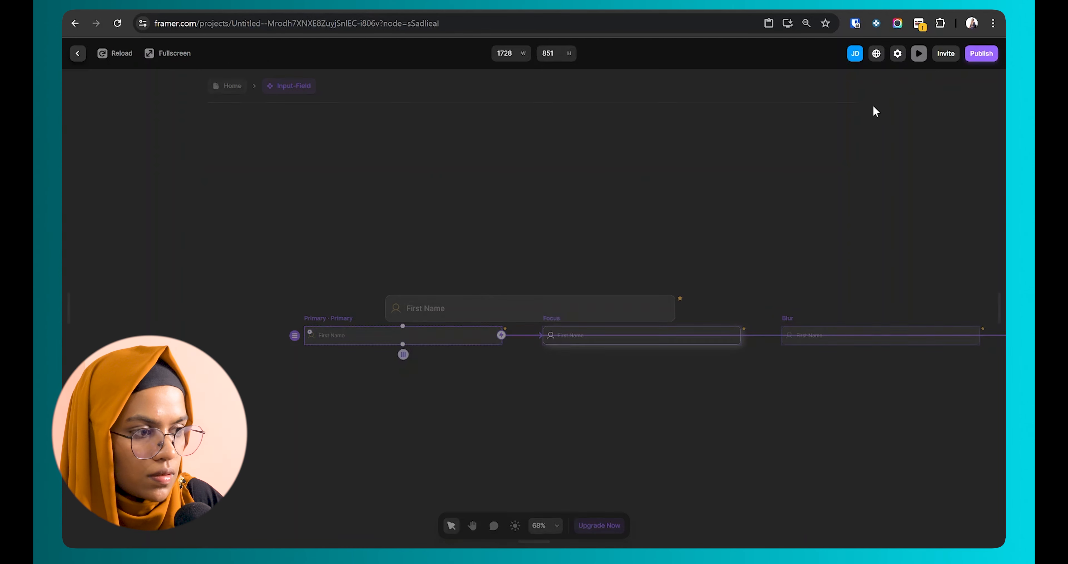
click(76, 54)
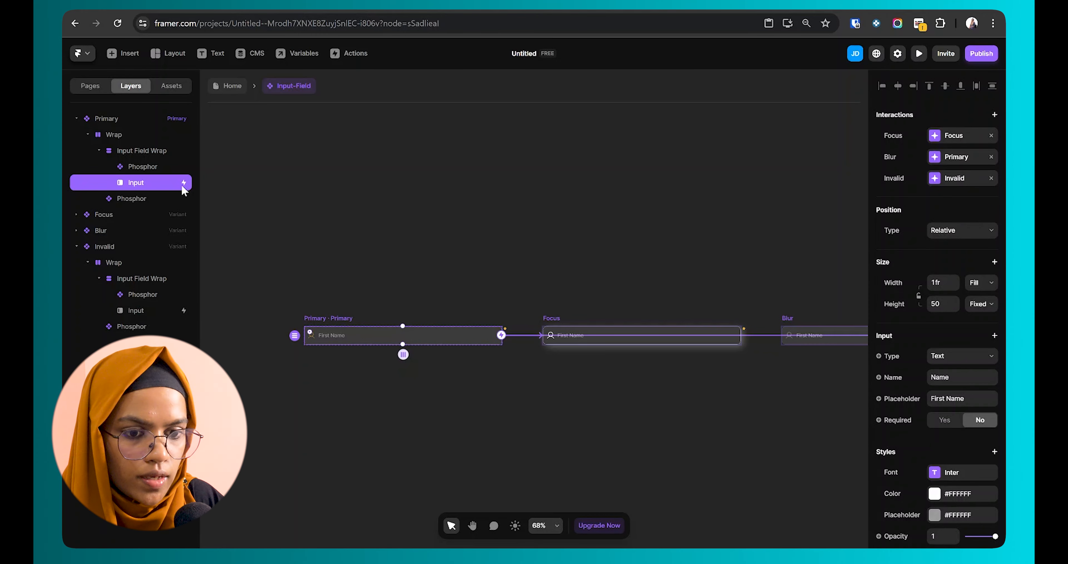
Step: Set the input type to Email and preview, entering 'dfd' to trigger the red invalid state
click(938, 356)
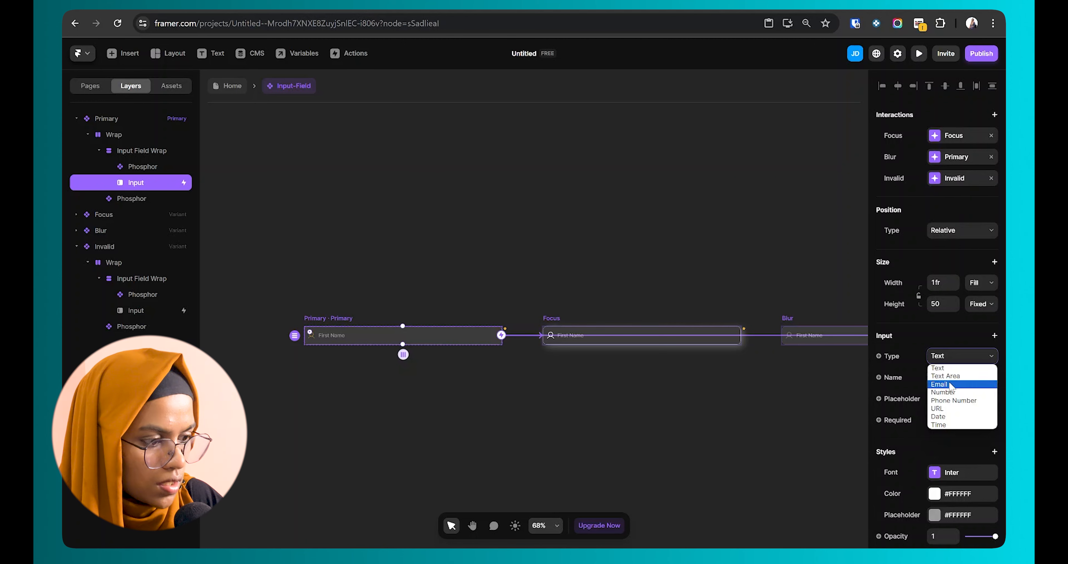
click(941, 384)
click(919, 53)
text(dfd)
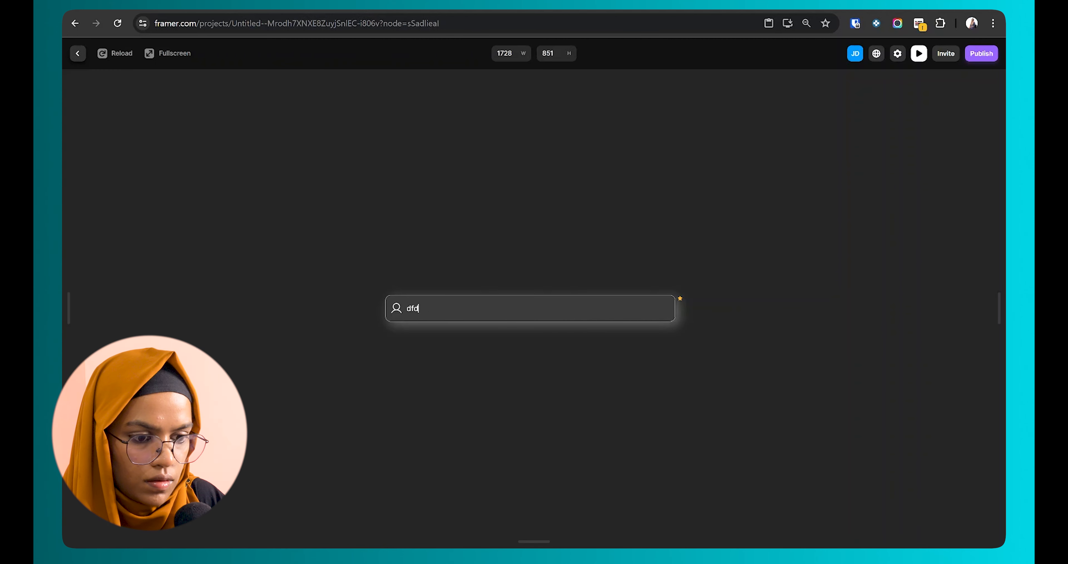
click(474, 356)
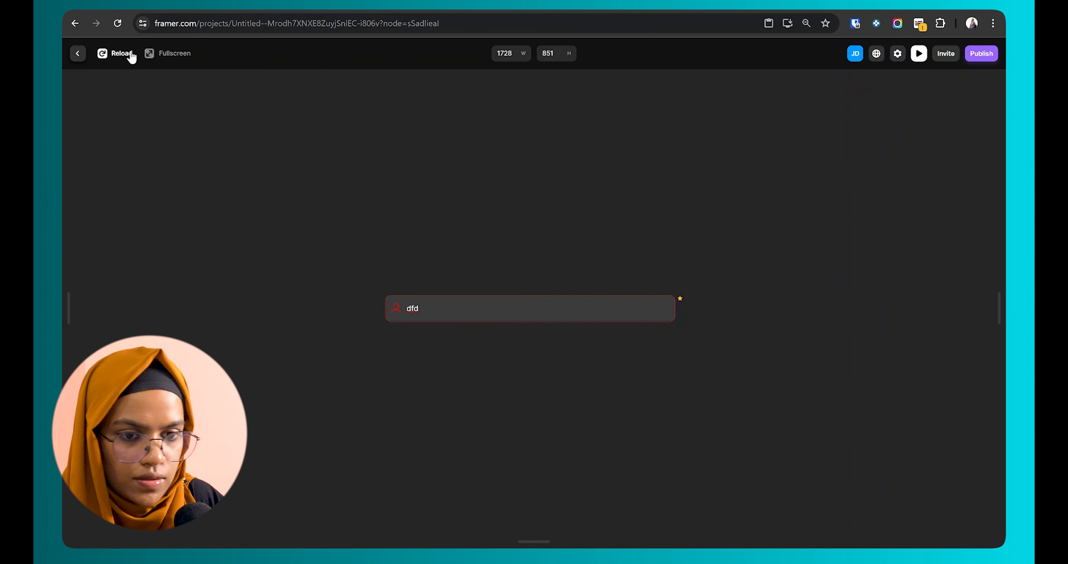
click(78, 53)
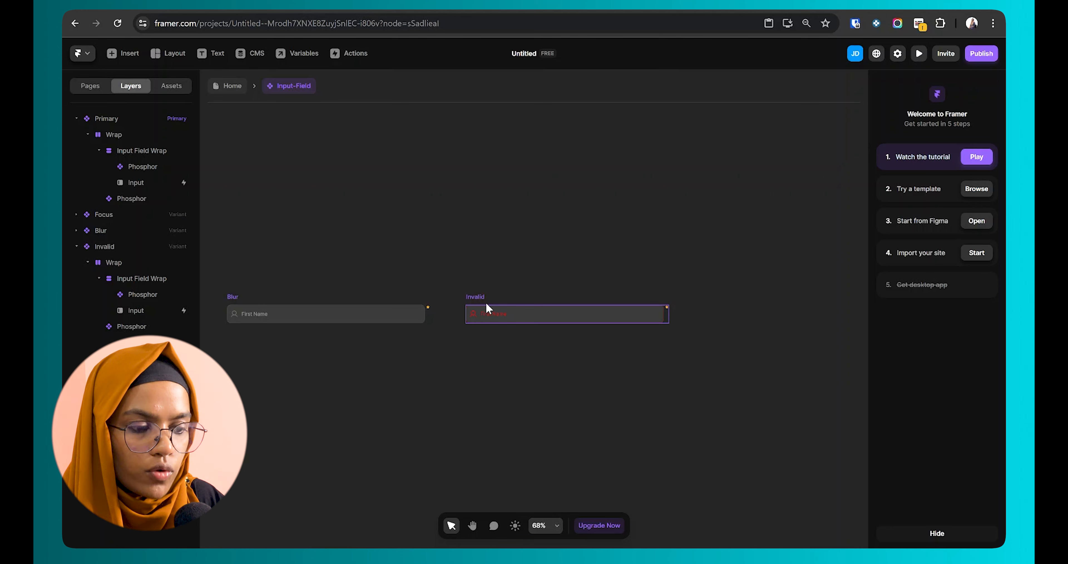
Step: Give the Invalid variant's input a Valid-triggered transition that switches to the Focus variant
click(486, 302)
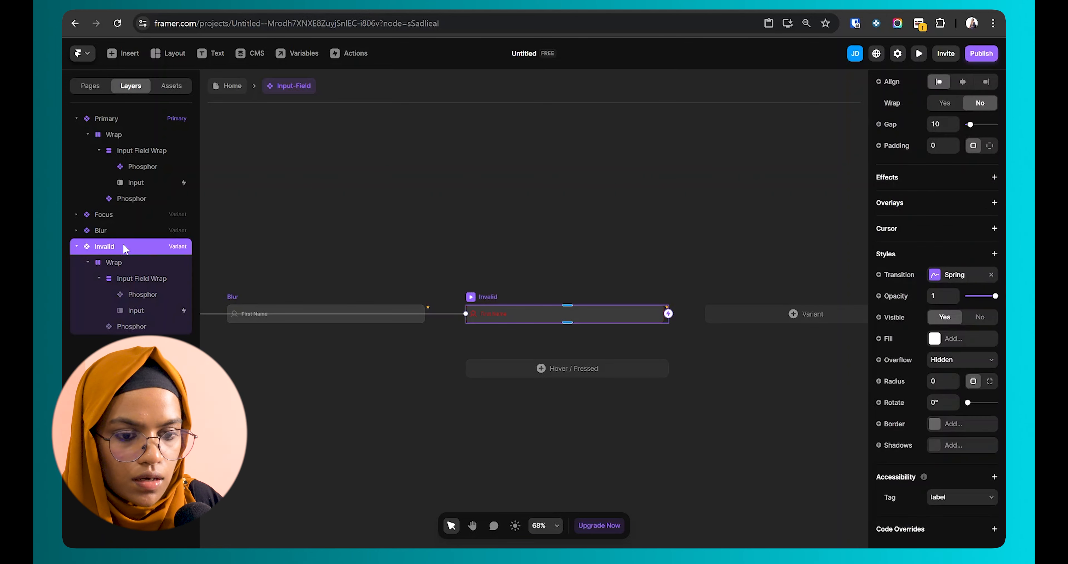
scroll(973, 185, up, 5)
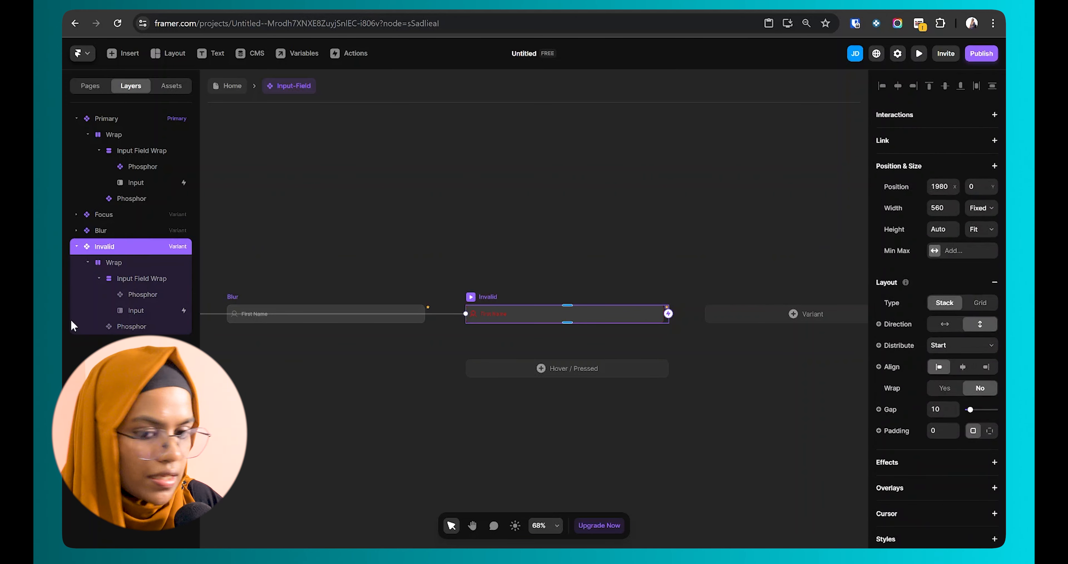
click(131, 310)
click(995, 115)
click(977, 135)
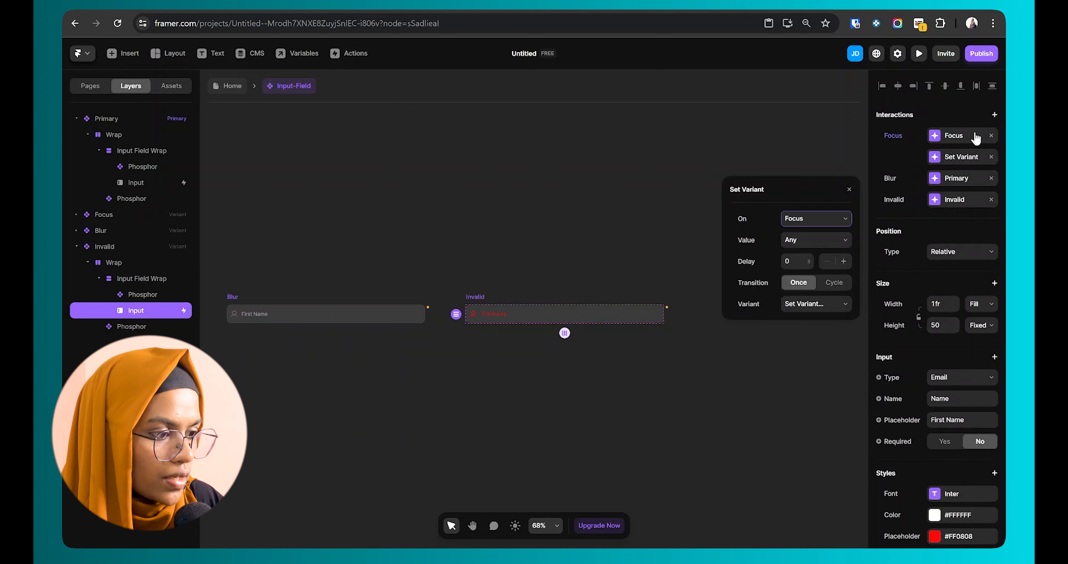
click(816, 220)
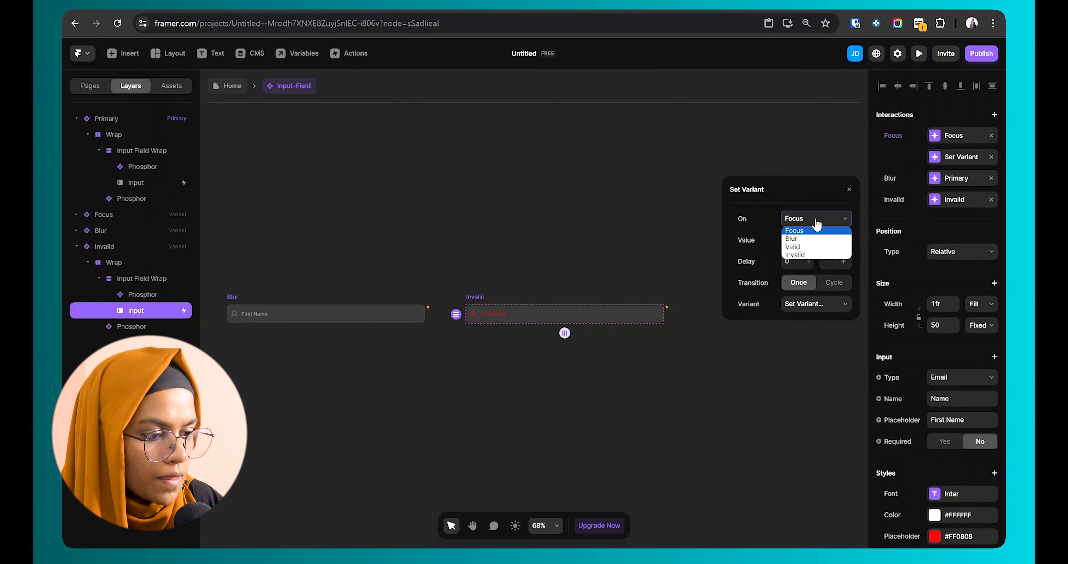
click(806, 247)
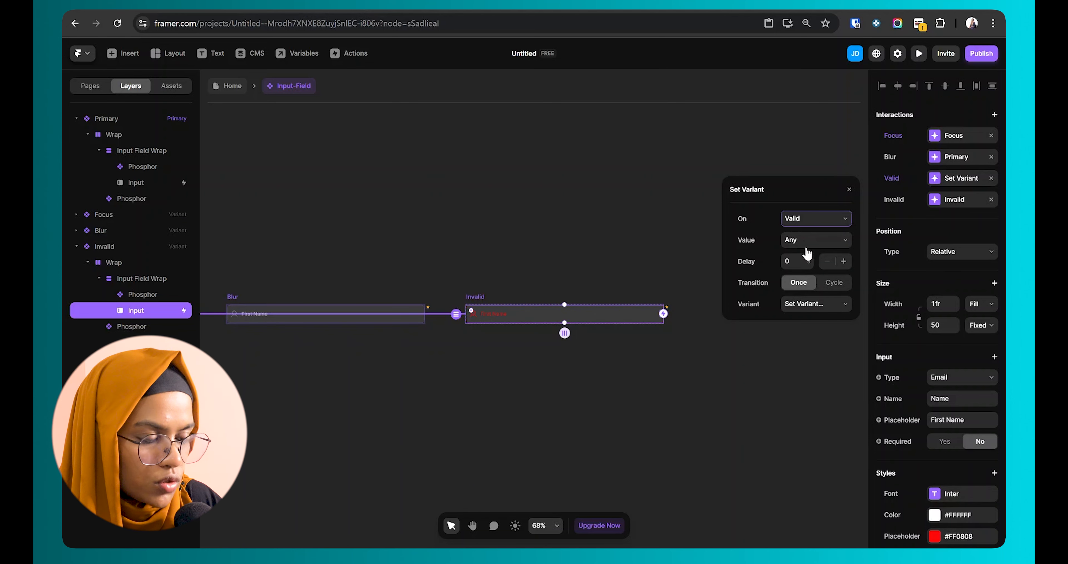
click(816, 306)
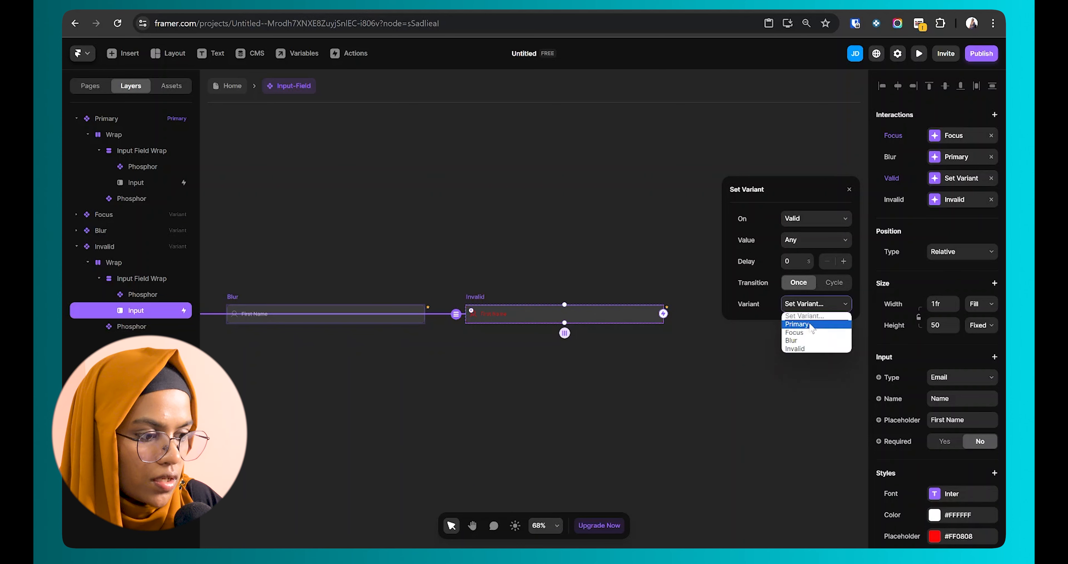
click(809, 332)
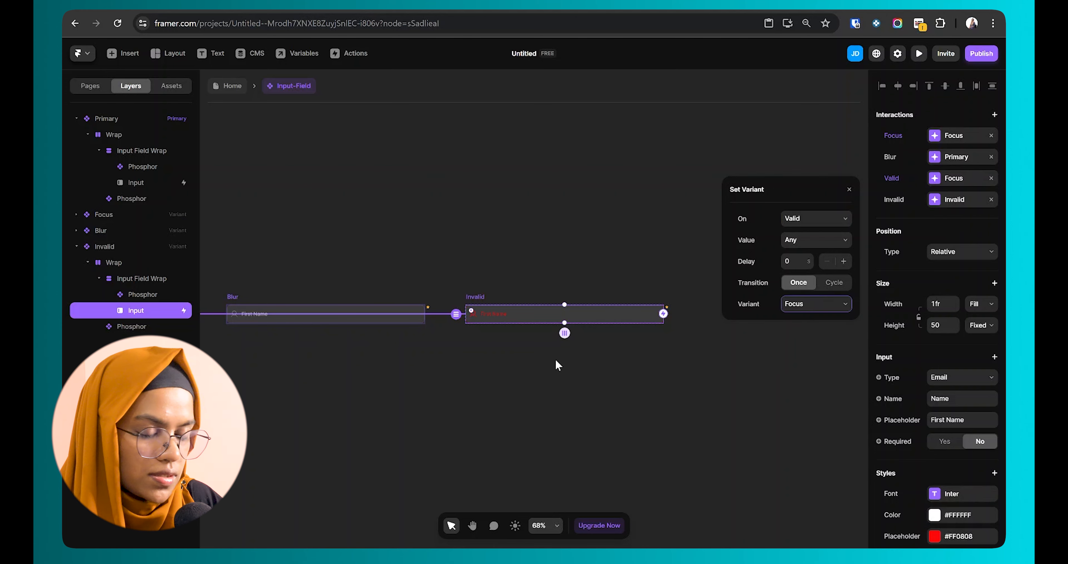
click(557, 364)
click(364, 306)
click(919, 53)
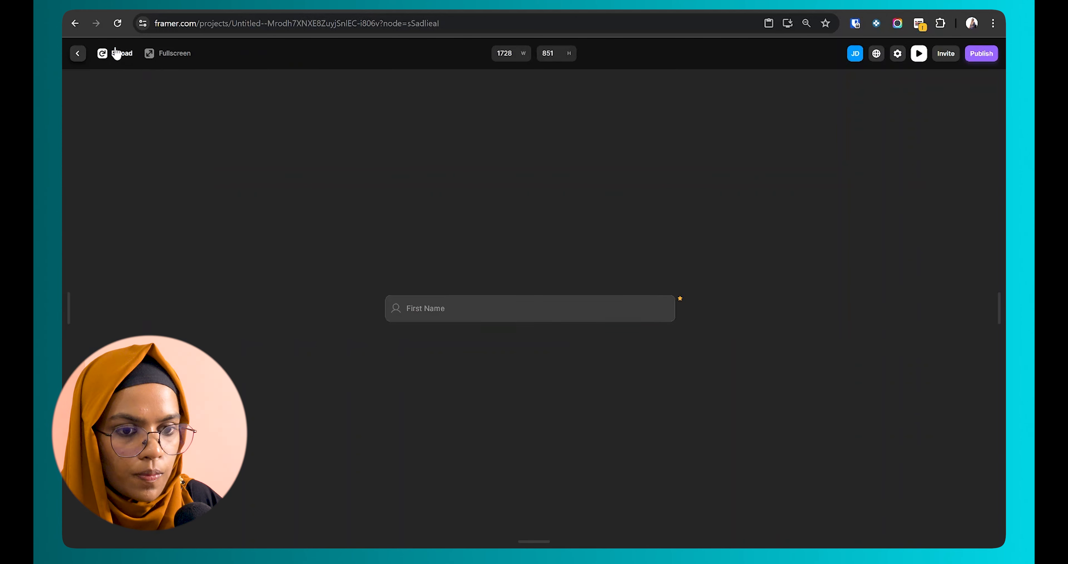
text(fgf)
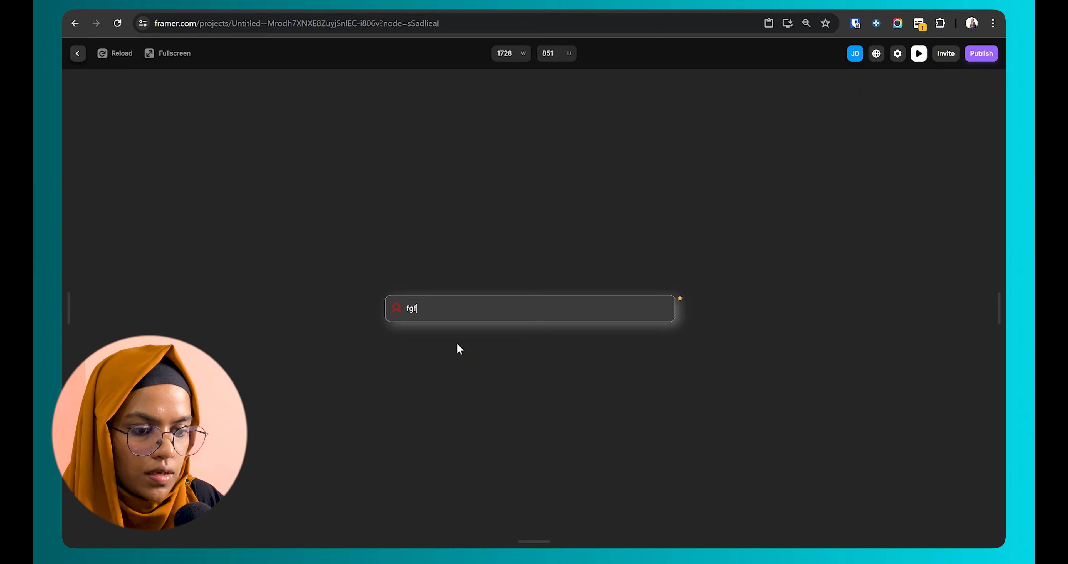
click(460, 349)
key(Return)
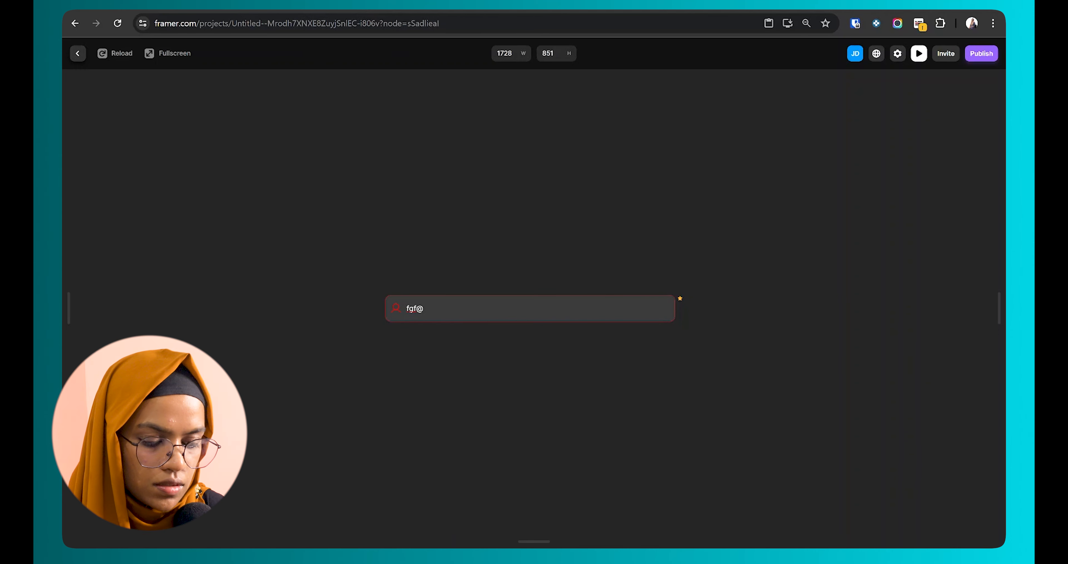
text(gmail)
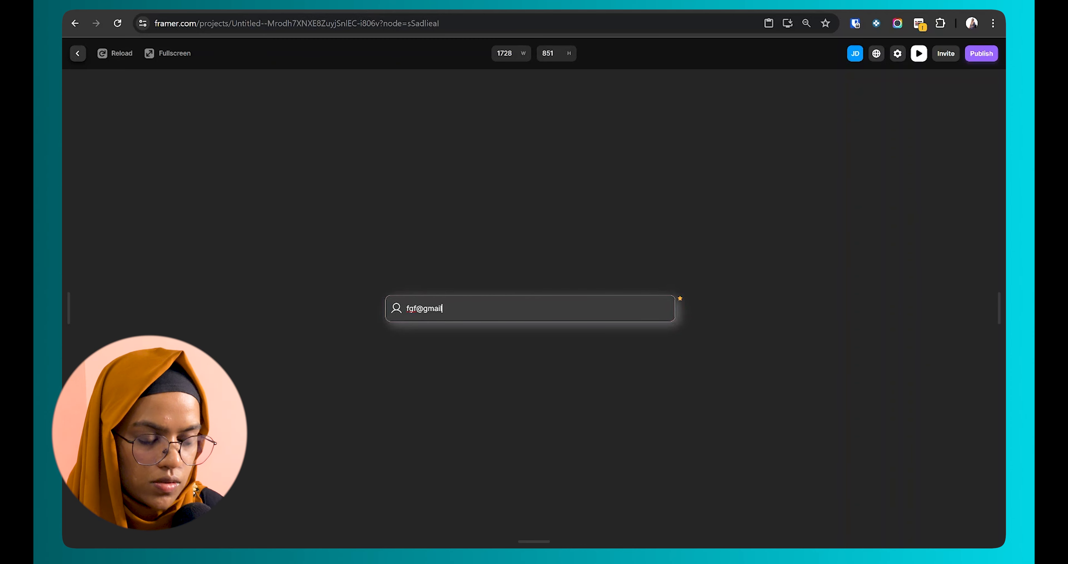
key(Return)
text(gfgf)
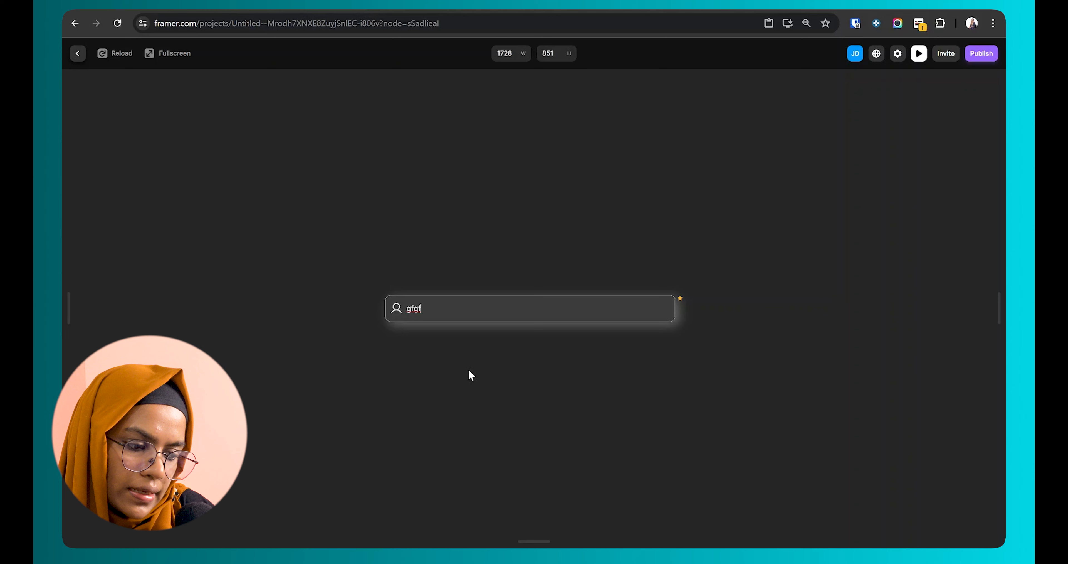
key(Return)
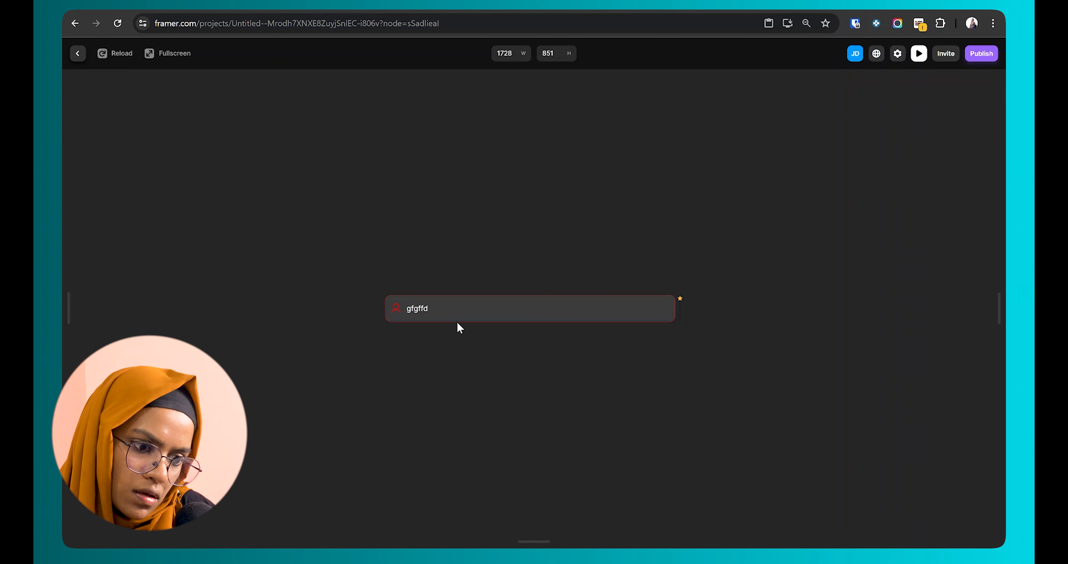
key(Return)
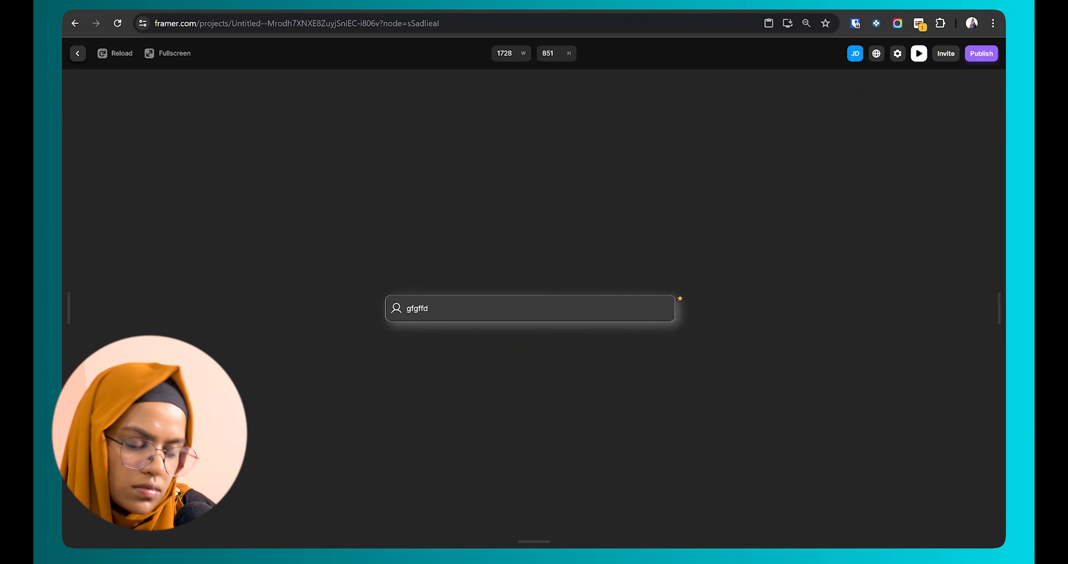
Step: Delete the Focus, Blur and Invalid interactions from the Invalid variant's input
click(78, 58)
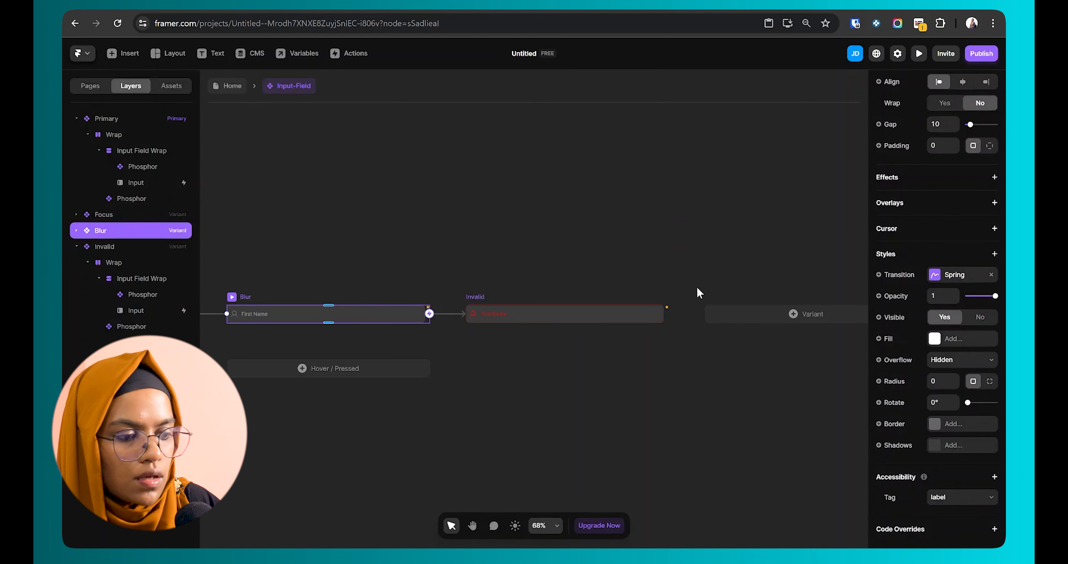
click(556, 309)
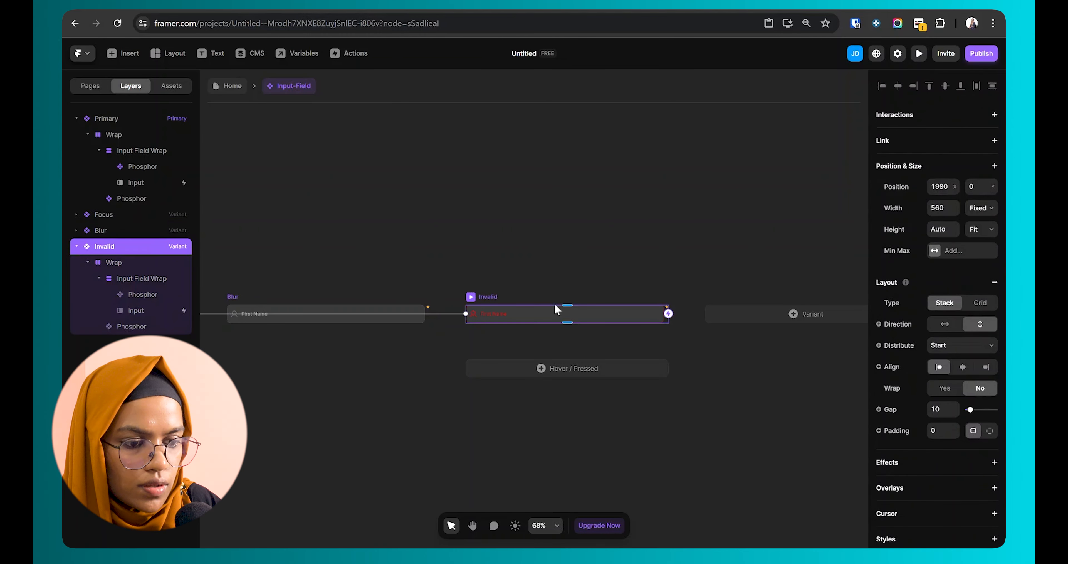
click(147, 311)
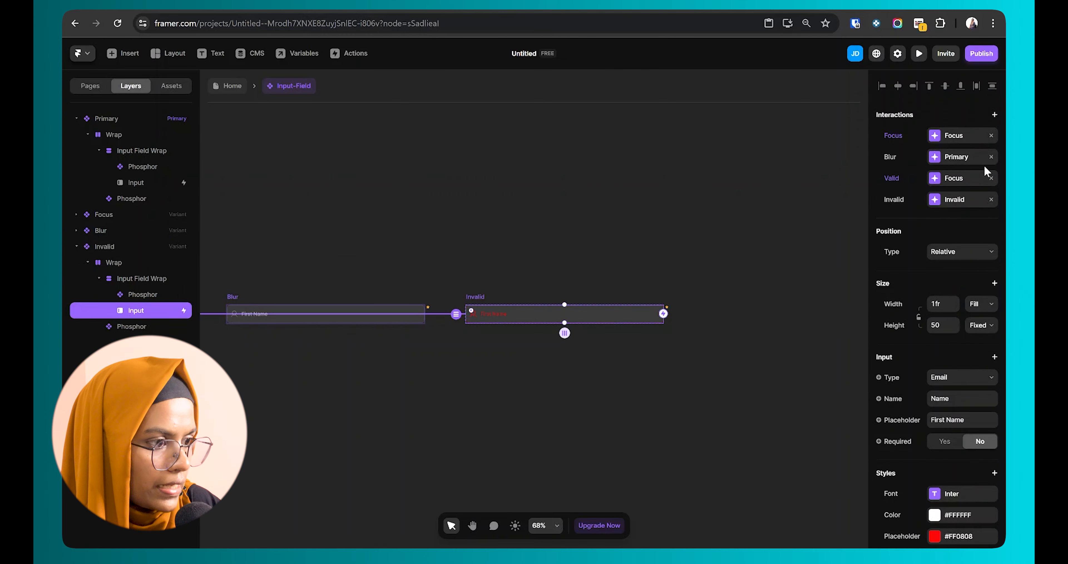
click(991, 156)
click(991, 135)
click(991, 200)
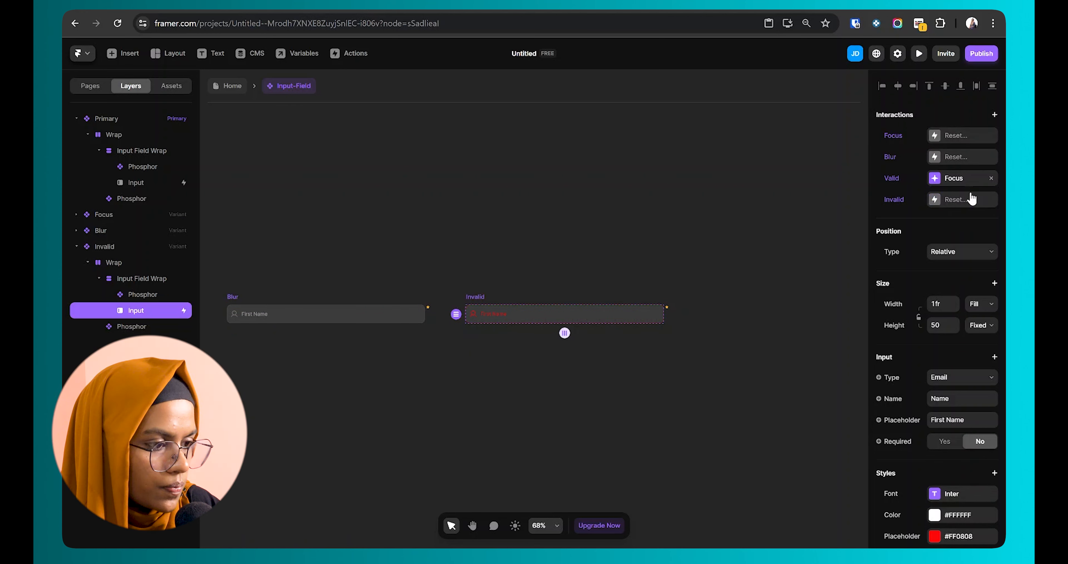
click(835, 228)
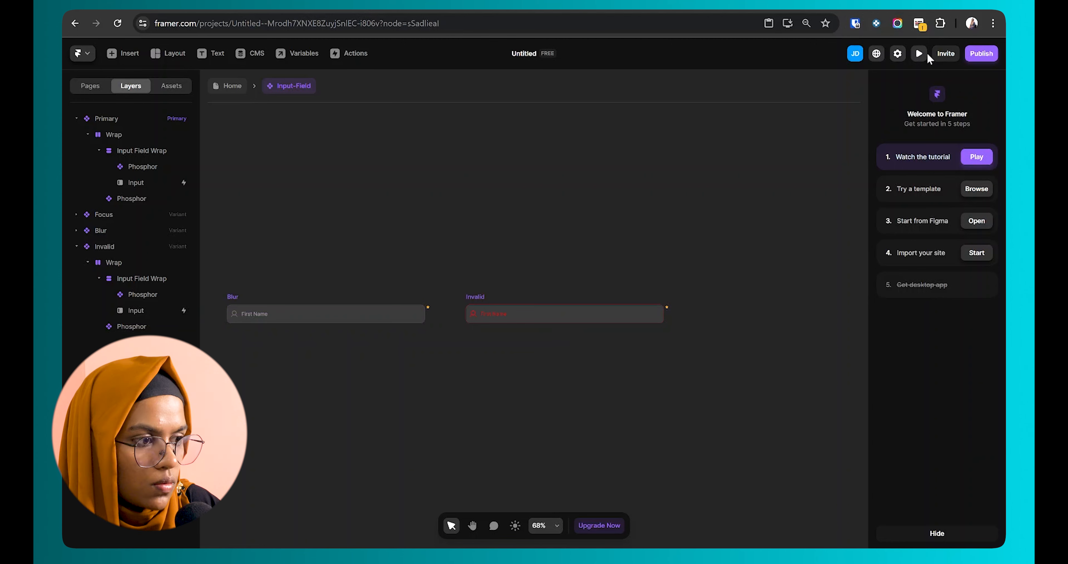
Step: Retest in preview by typing 'fgfg@gma' and leaving the field, then exit preview
click(919, 53)
text(fgfg)
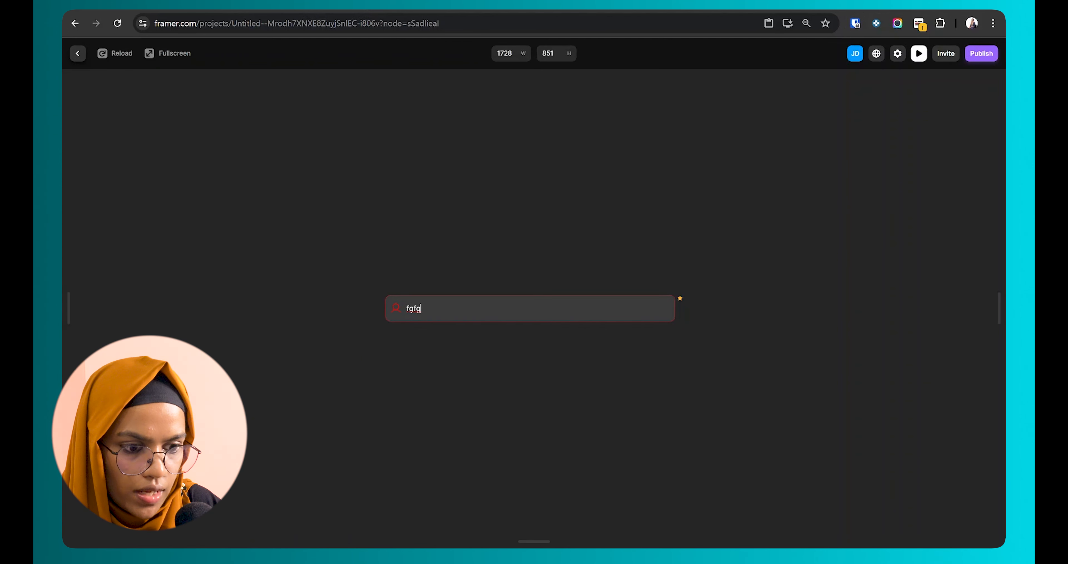
text(@)
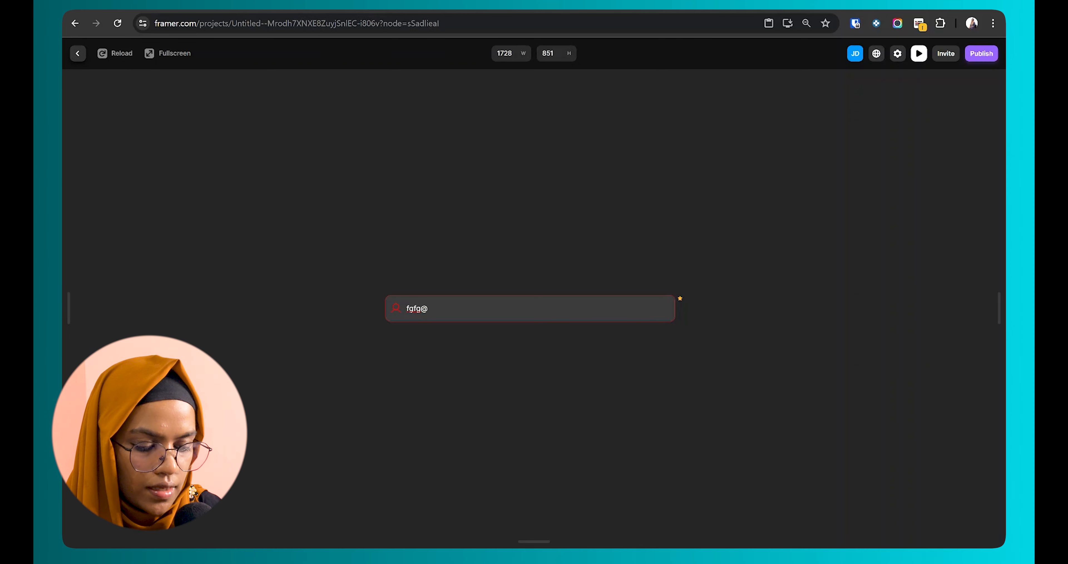
text(gmail)
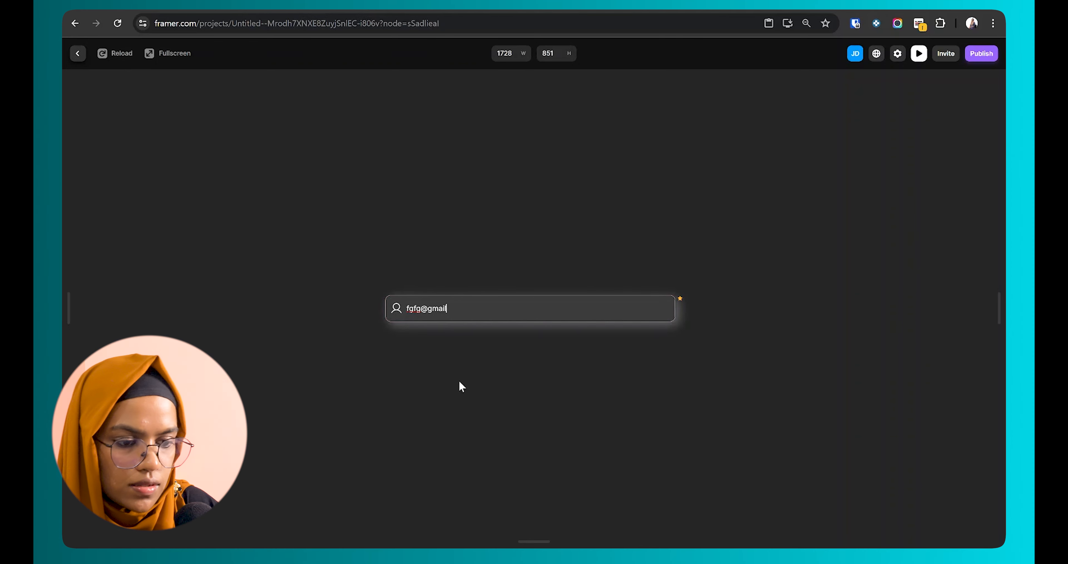
click(459, 382)
key(Escape)
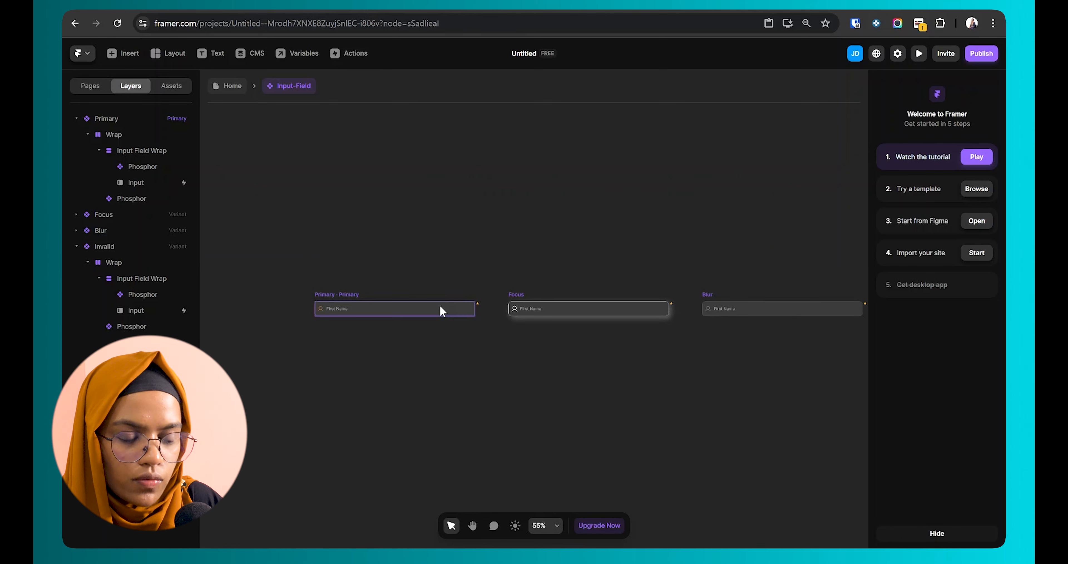
Step: Turn the input's Type into a component variable with default Email, and add a Name variable
scroll(442, 311, up, 2)
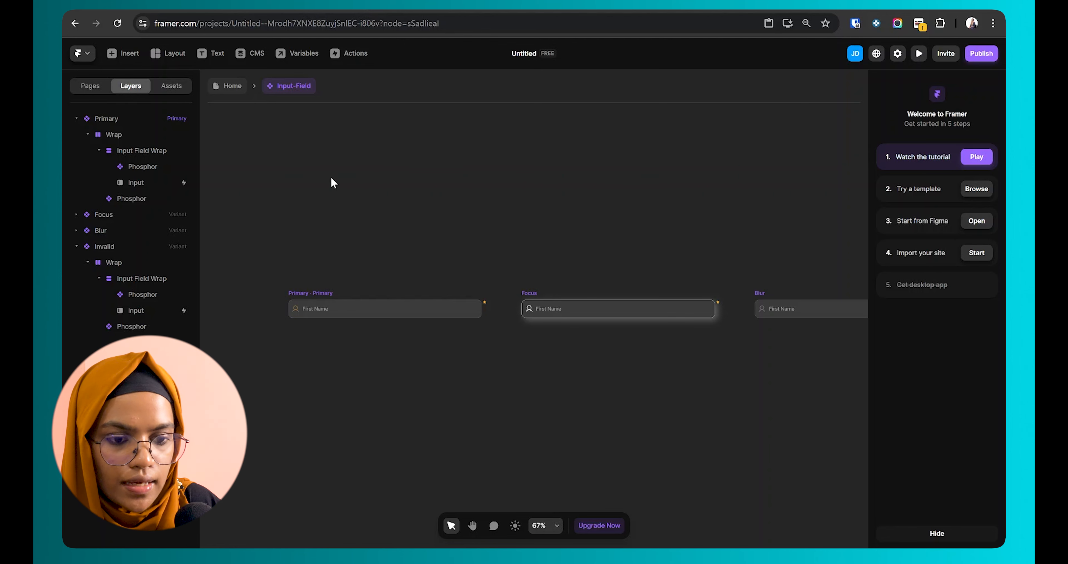
click(168, 184)
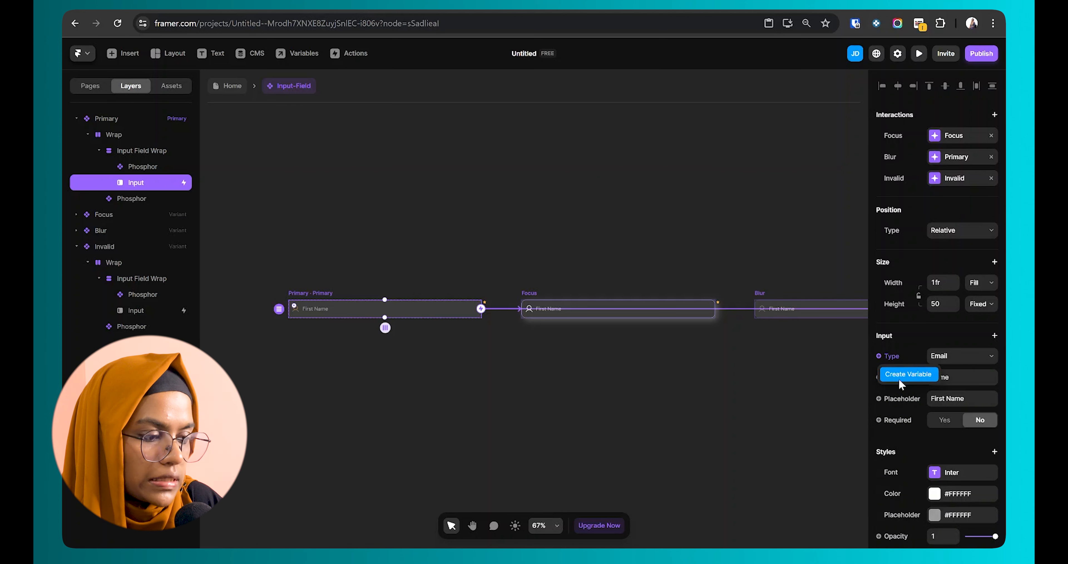
click(899, 375)
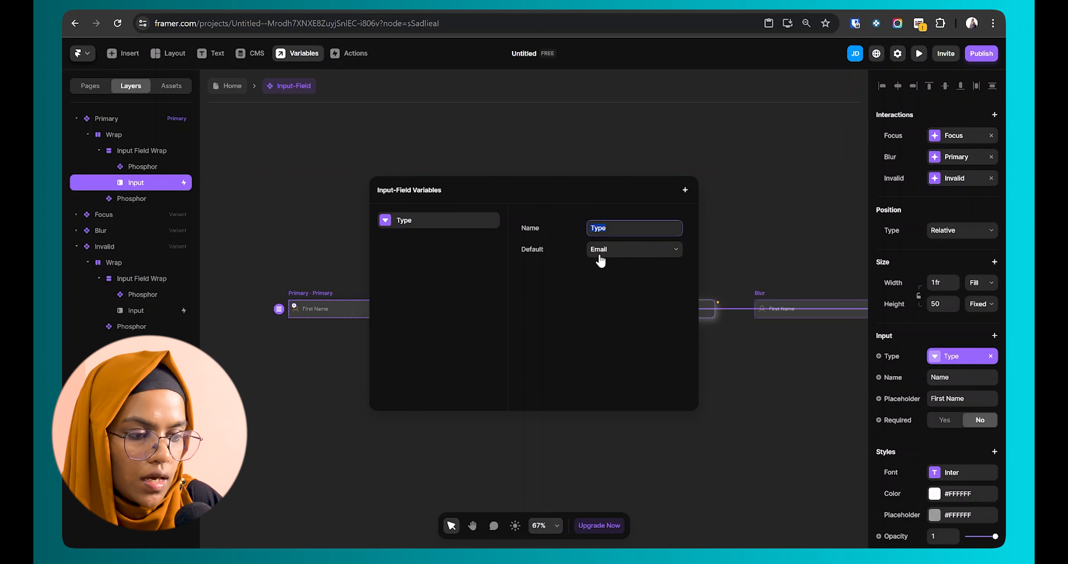
click(600, 250)
click(558, 279)
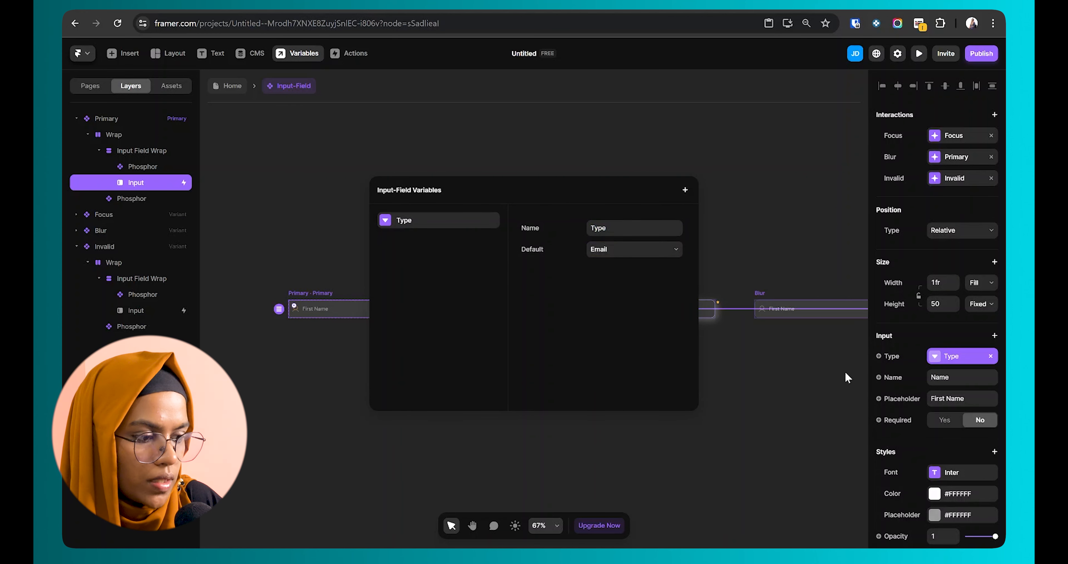
click(884, 377)
click(879, 377)
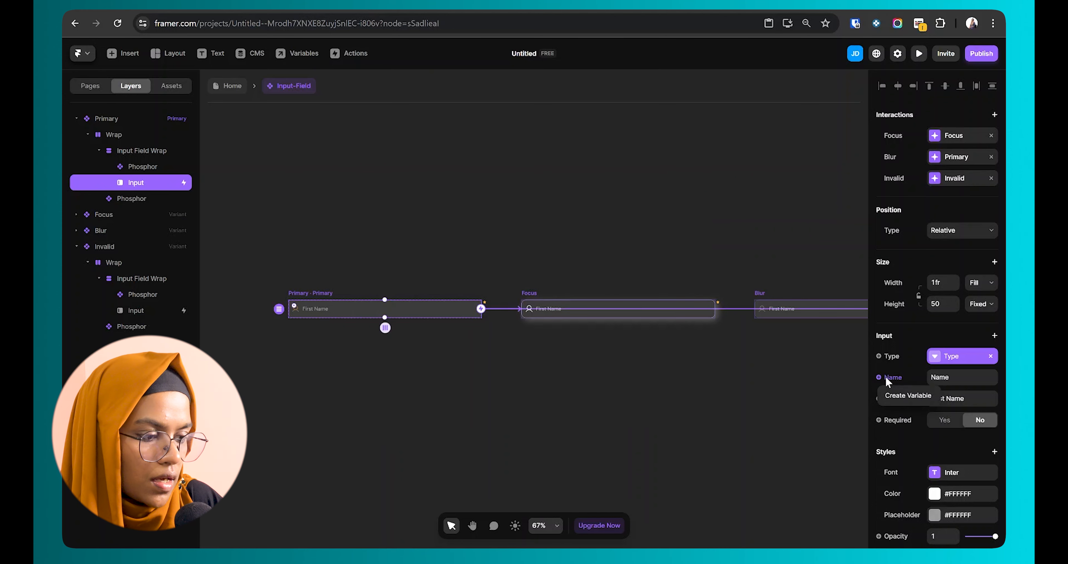
click(893, 396)
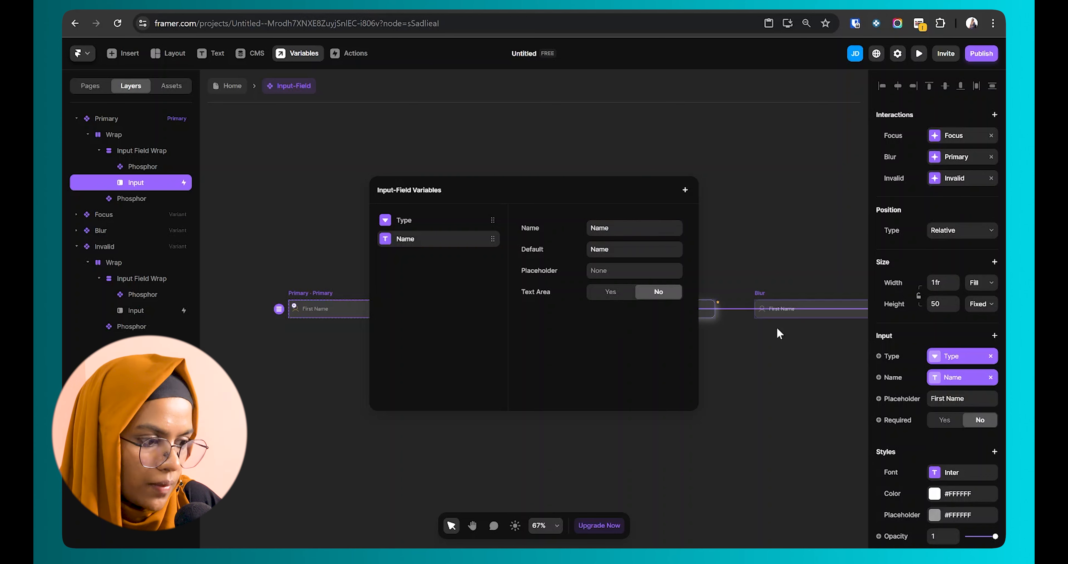
Step: Create variables named Placeholder and Required for the input's placeholder and required settings
click(894, 398)
click(896, 398)
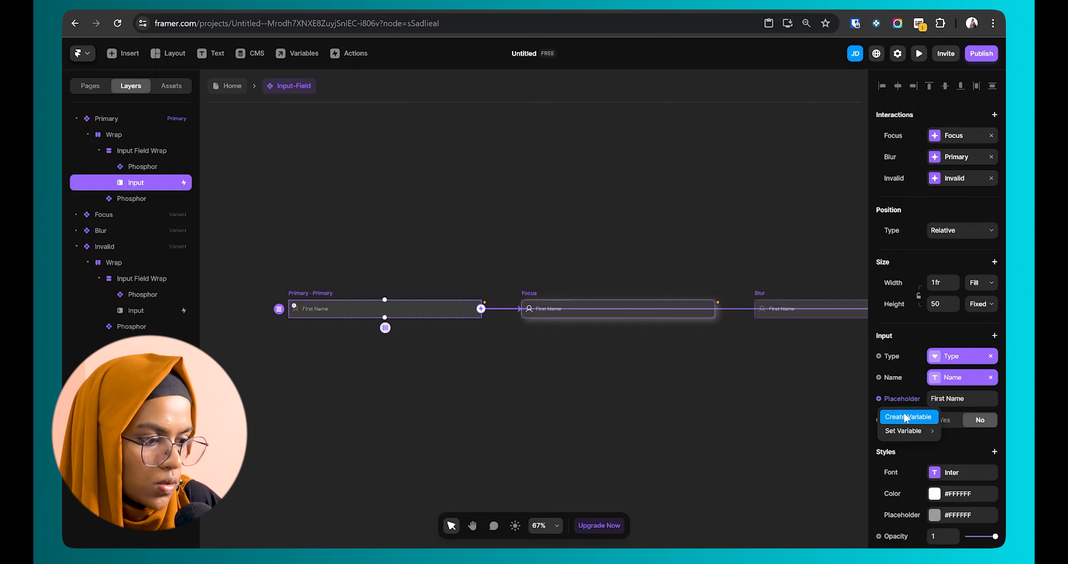
click(907, 416)
click(625, 327)
click(709, 343)
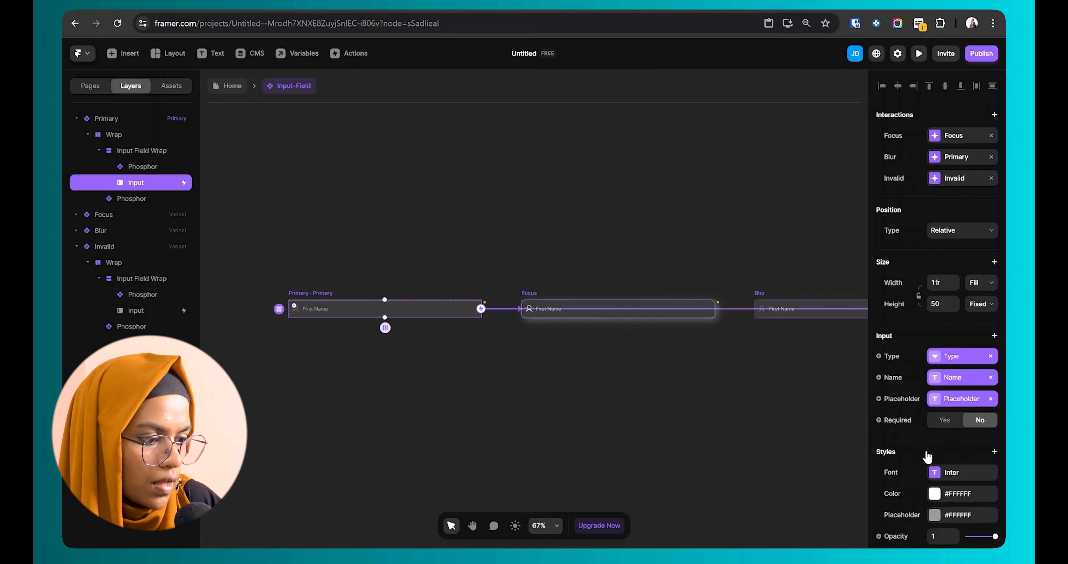
click(898, 420)
click(902, 437)
click(649, 331)
click(754, 372)
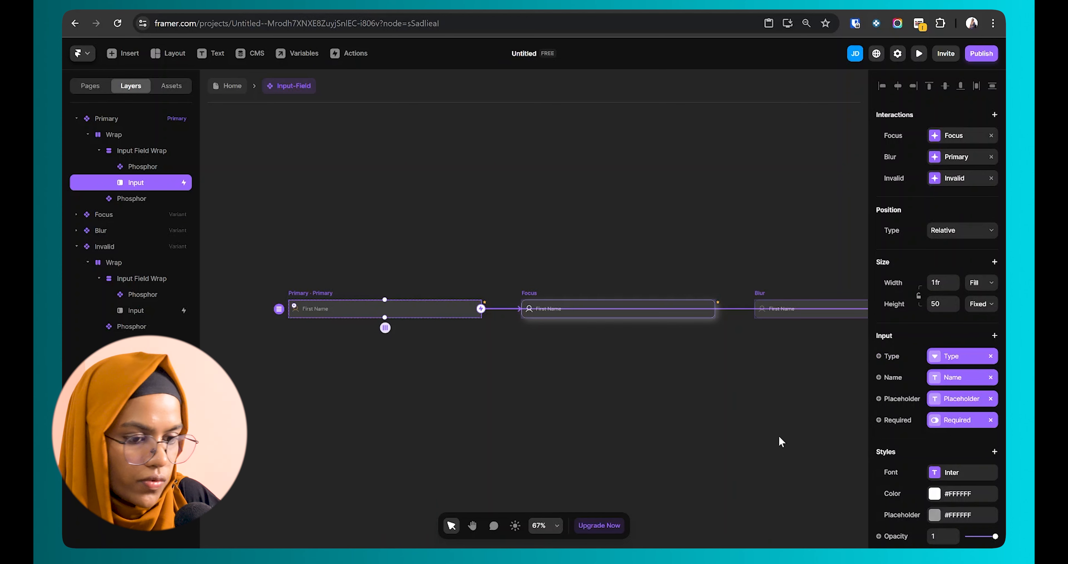
Step: Duplicate the input field on Home and stack both copies side by side horizontally
click(230, 86)
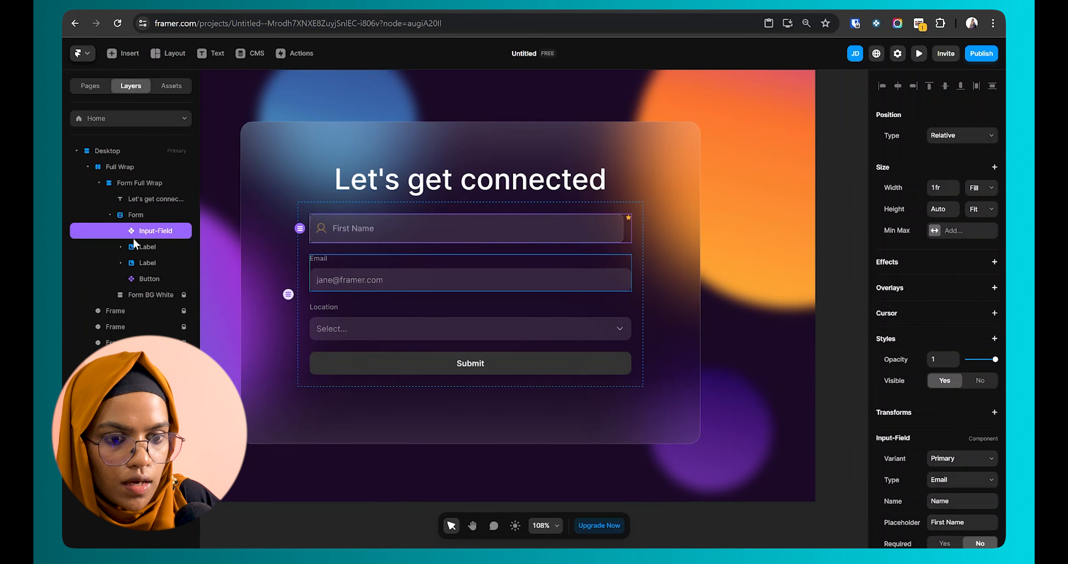
key(ctrl+d)
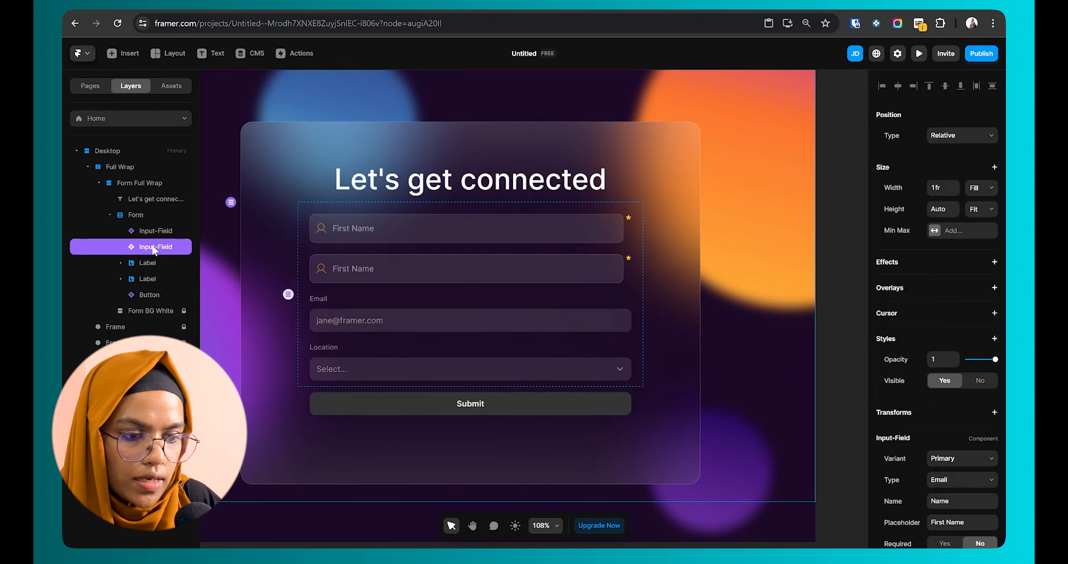
shift+click(155, 230)
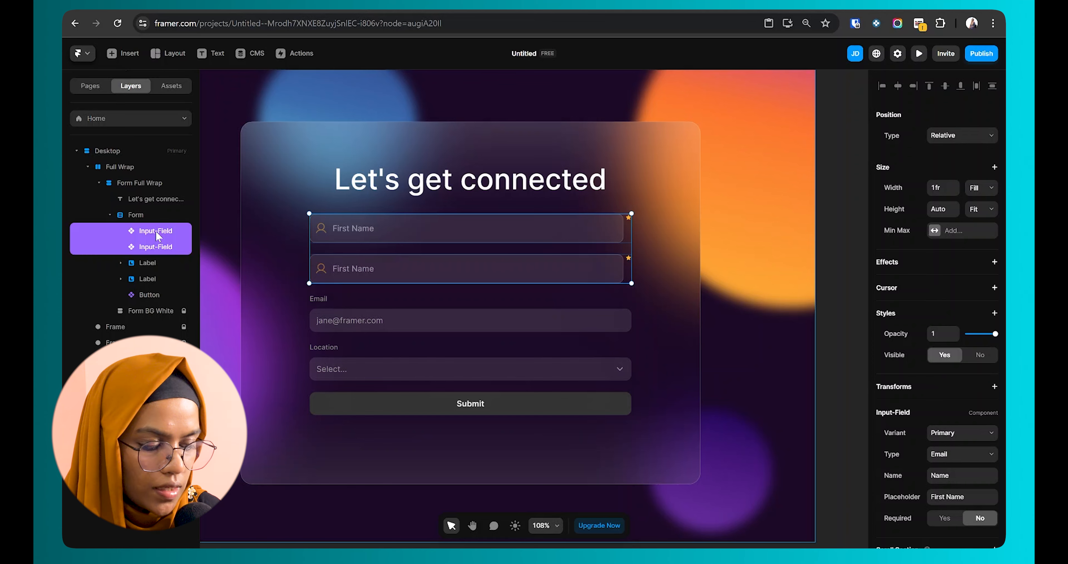
key(ctrl+Return)
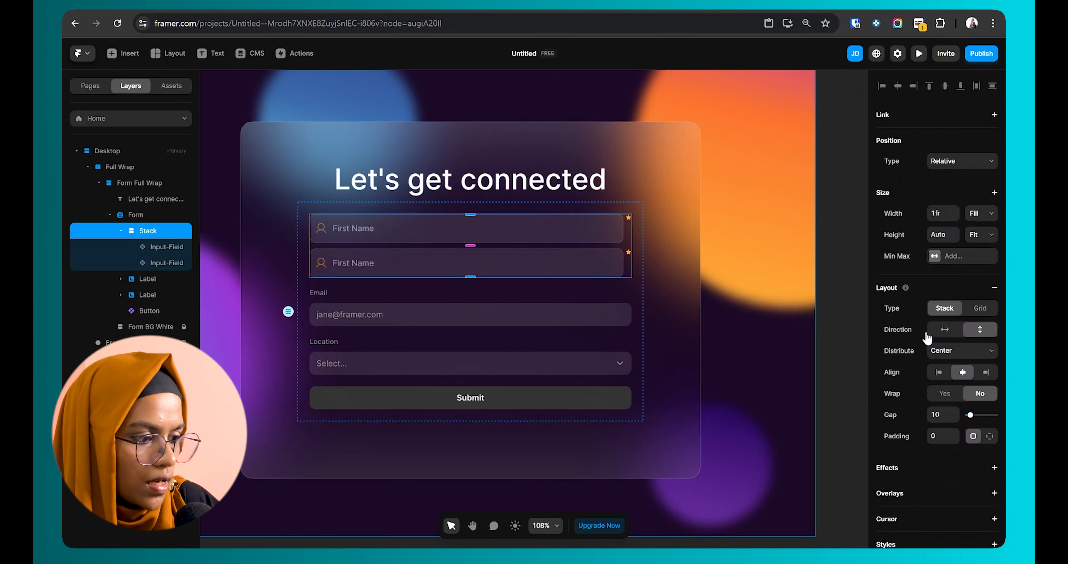
click(940, 332)
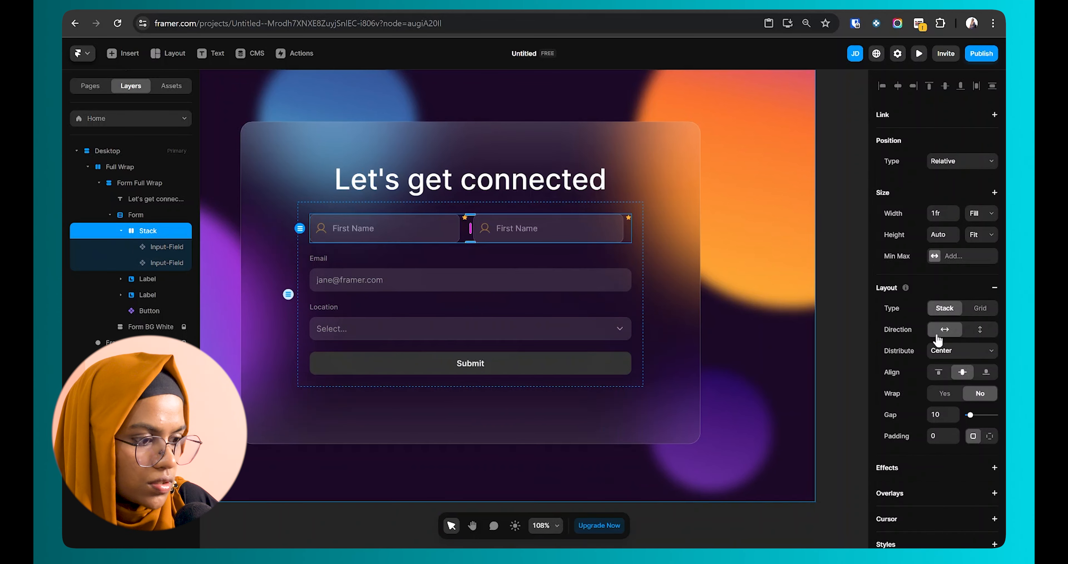
Step: Make the first field a Text input named First Name
click(386, 230)
scroll(963, 436, down, 2)
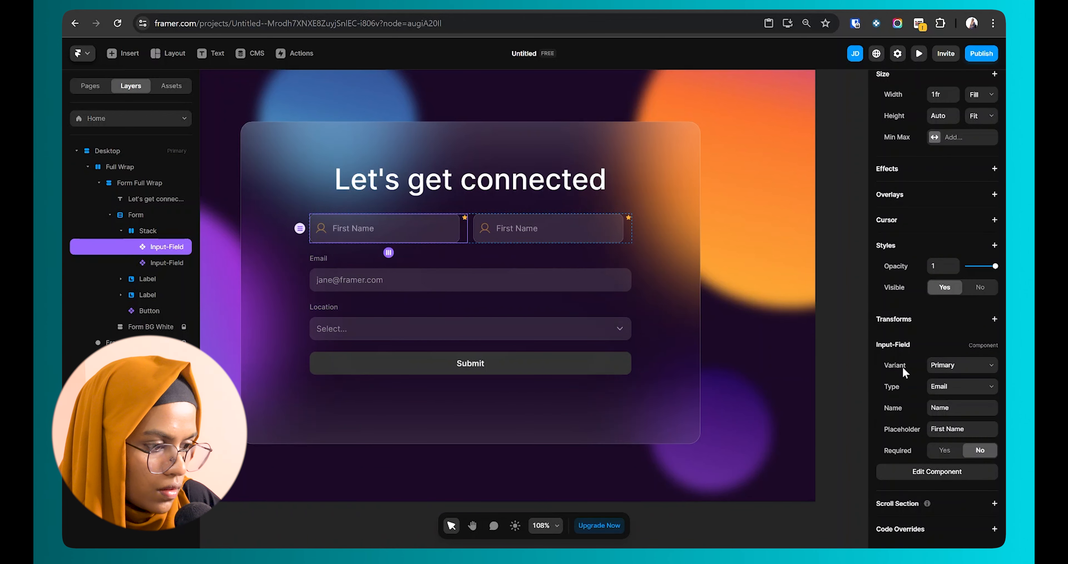
click(934, 386)
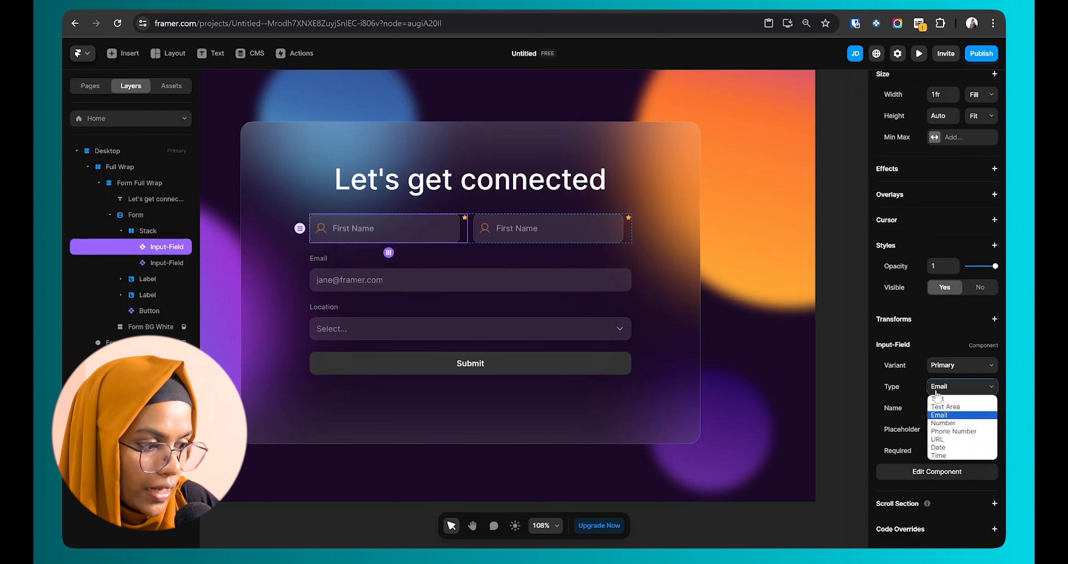
click(938, 397)
click(954, 408)
text(F)
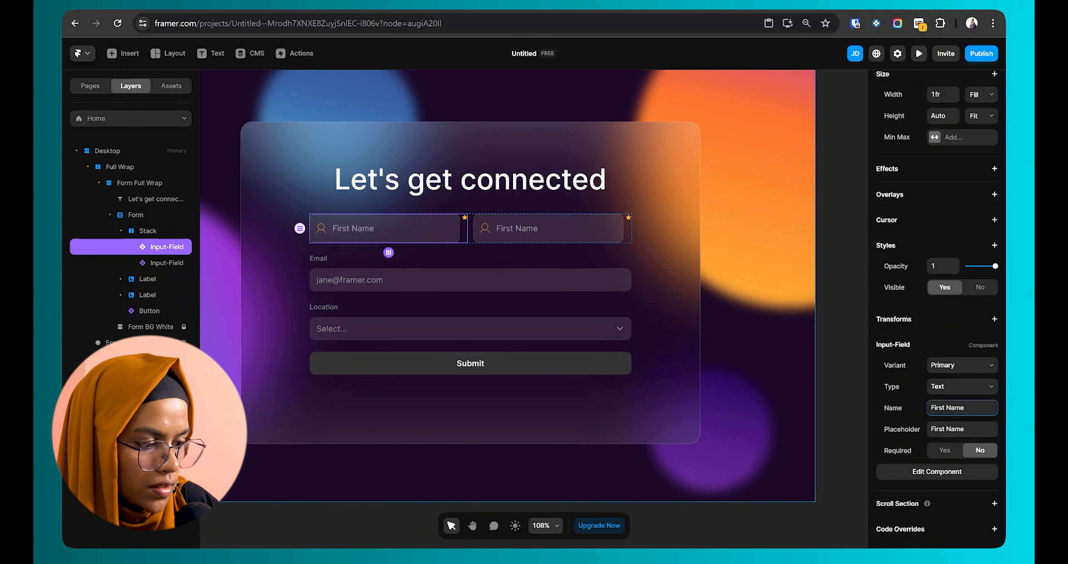
text(irst Name)
key(Tab)
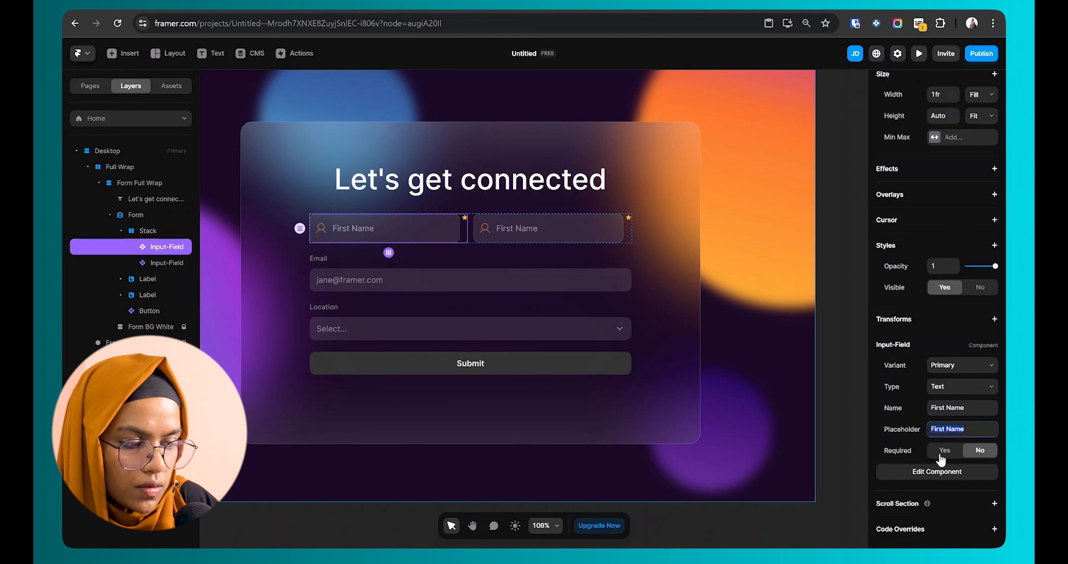
Step: Make the second field a required Text input named Last Name, then preview the page
click(518, 231)
scroll(936, 456, down, 1)
click(954, 386)
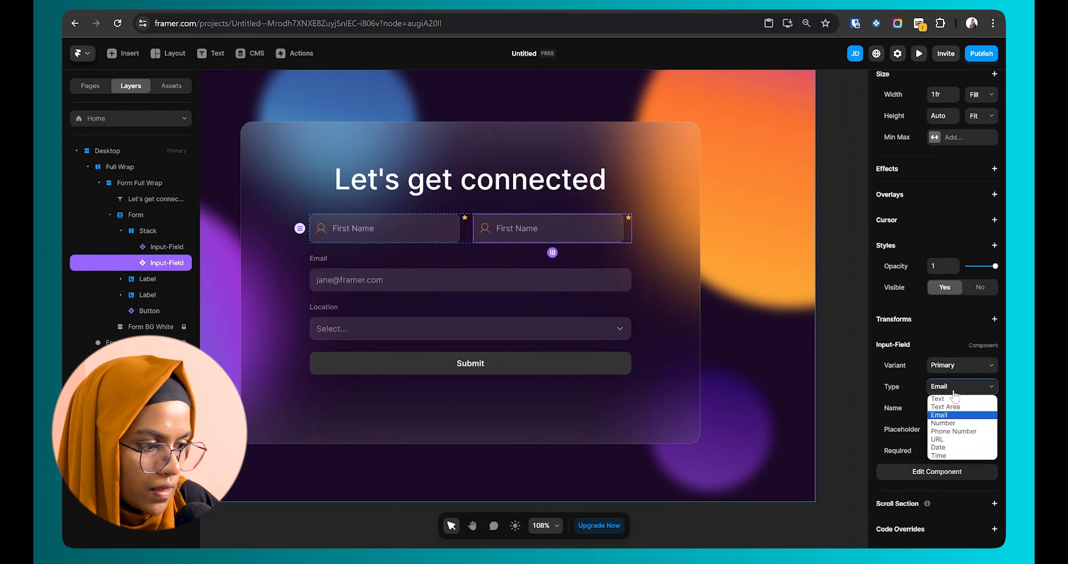
click(939, 397)
key(Tab)
text(Last Name)
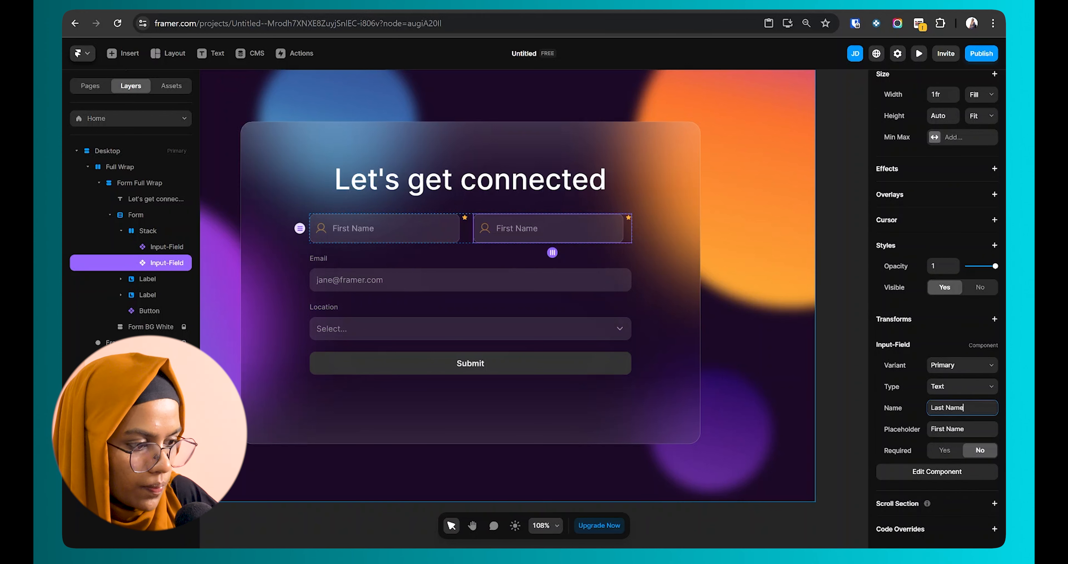
key(Tab)
text(Last Name)
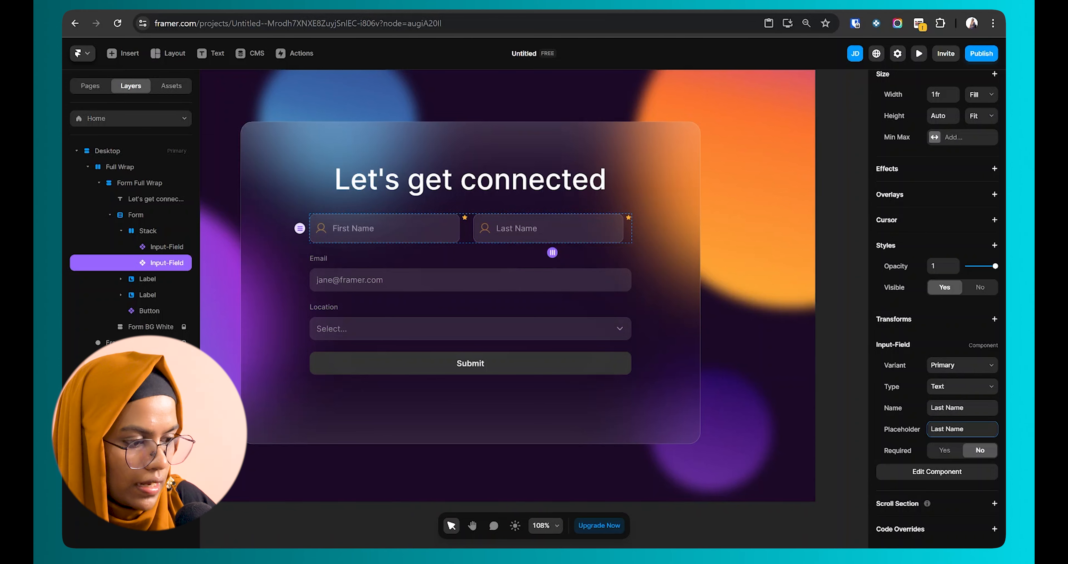
click(950, 450)
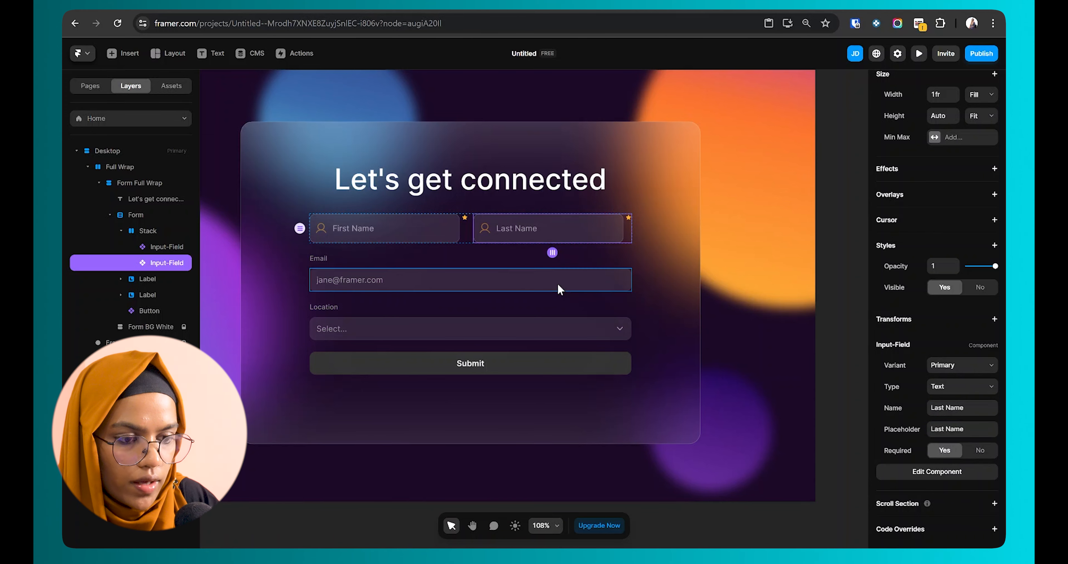
click(919, 53)
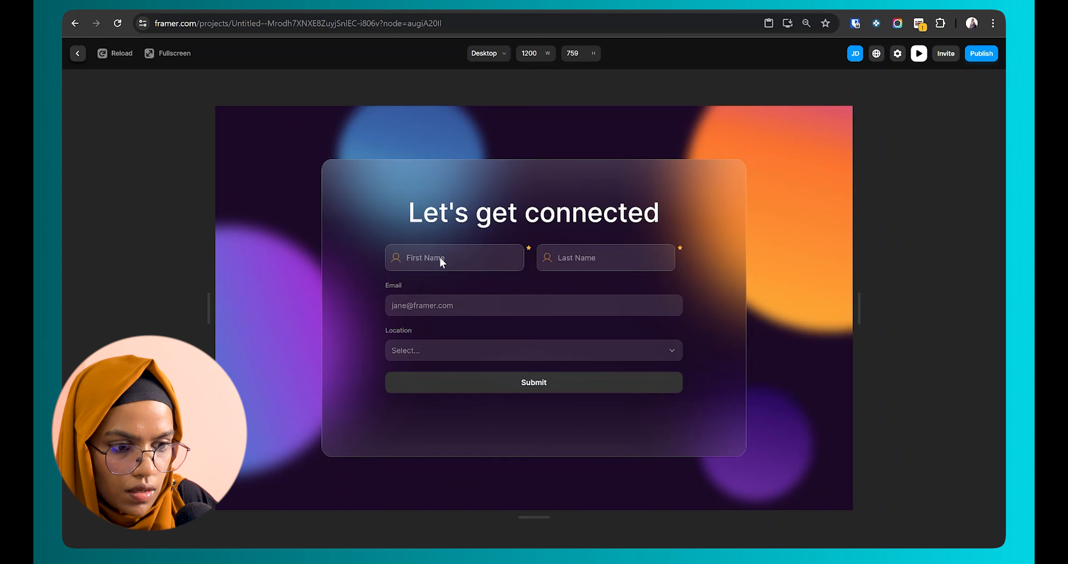
Step: Give the Form layer a Z Index of 2
click(77, 53)
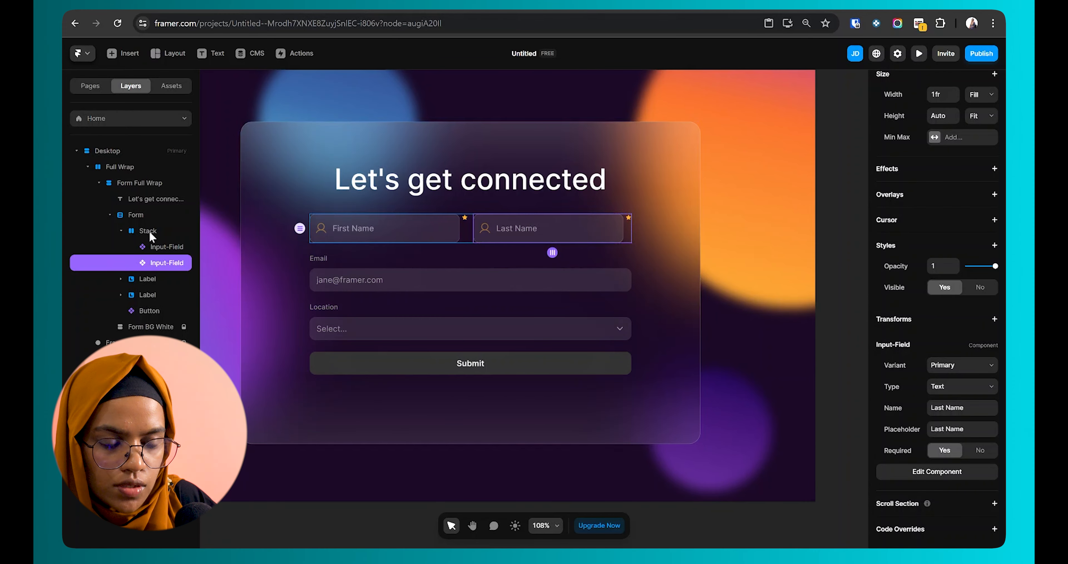
click(134, 217)
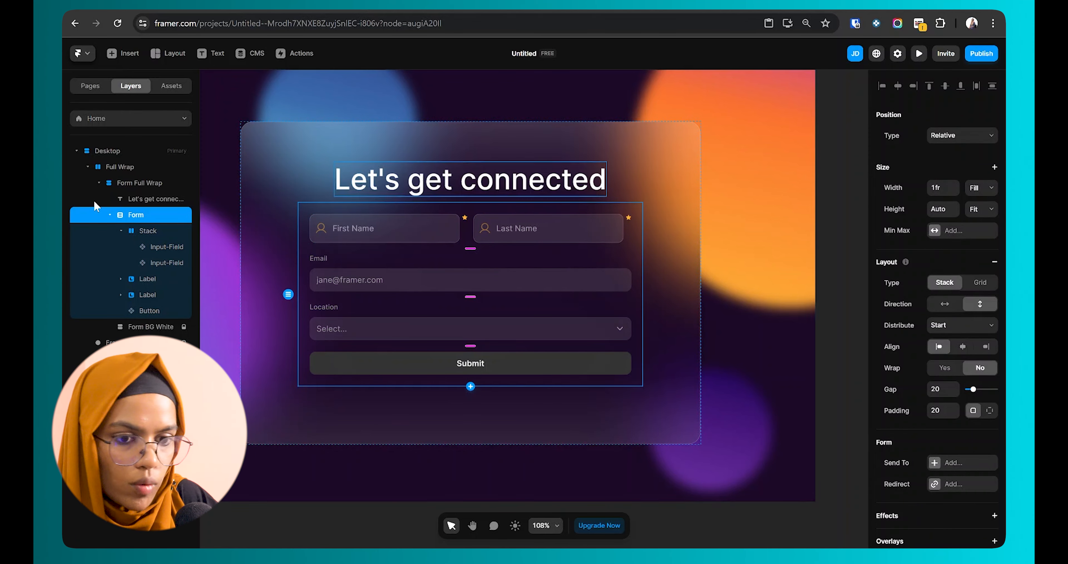
scroll(919, 241, down, 3)
click(916, 472)
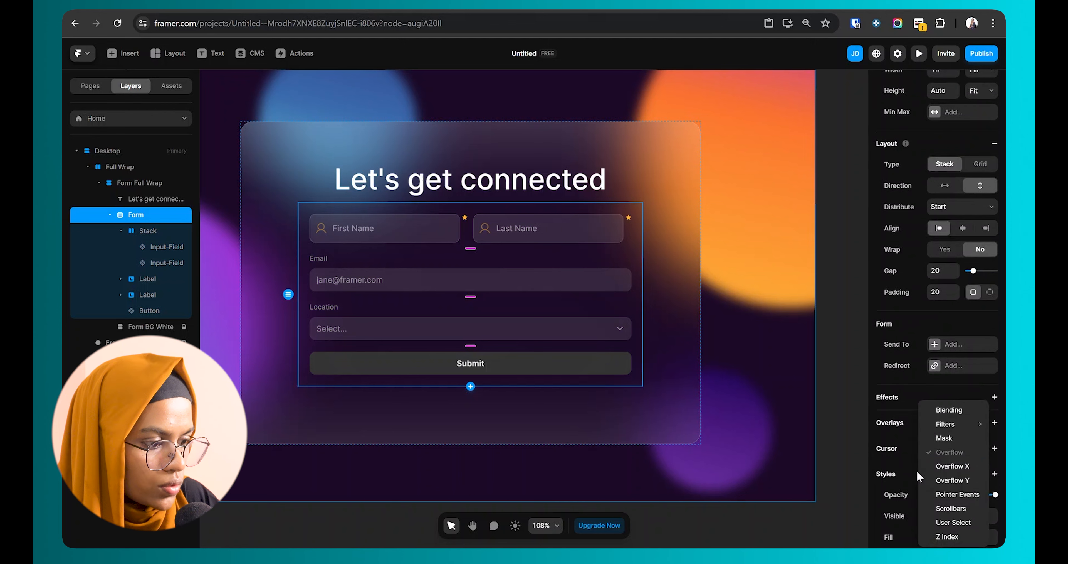
click(947, 536)
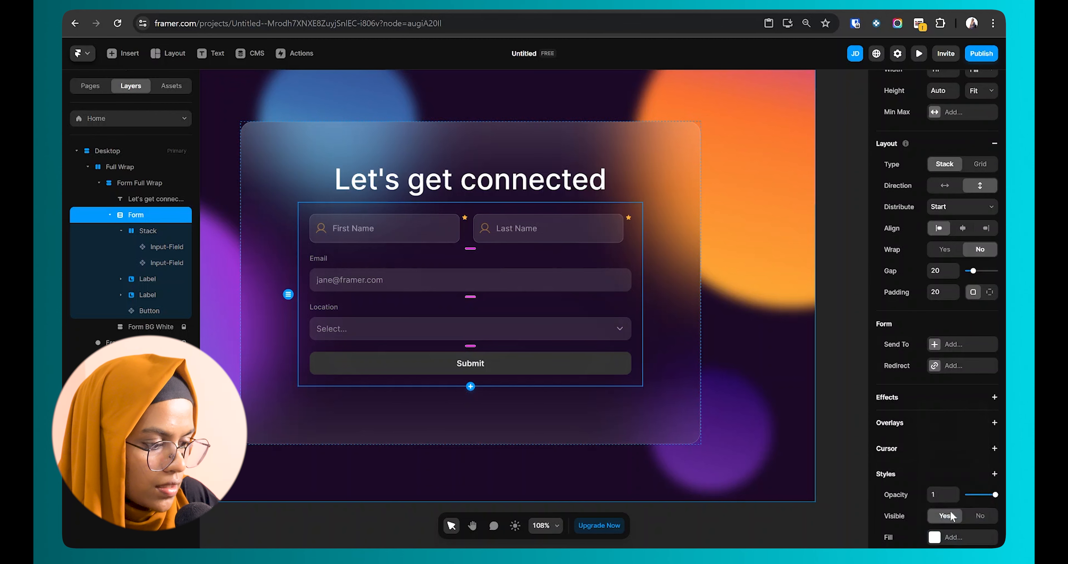
scroll(950, 509, down, 4)
text(2)
key(Return)
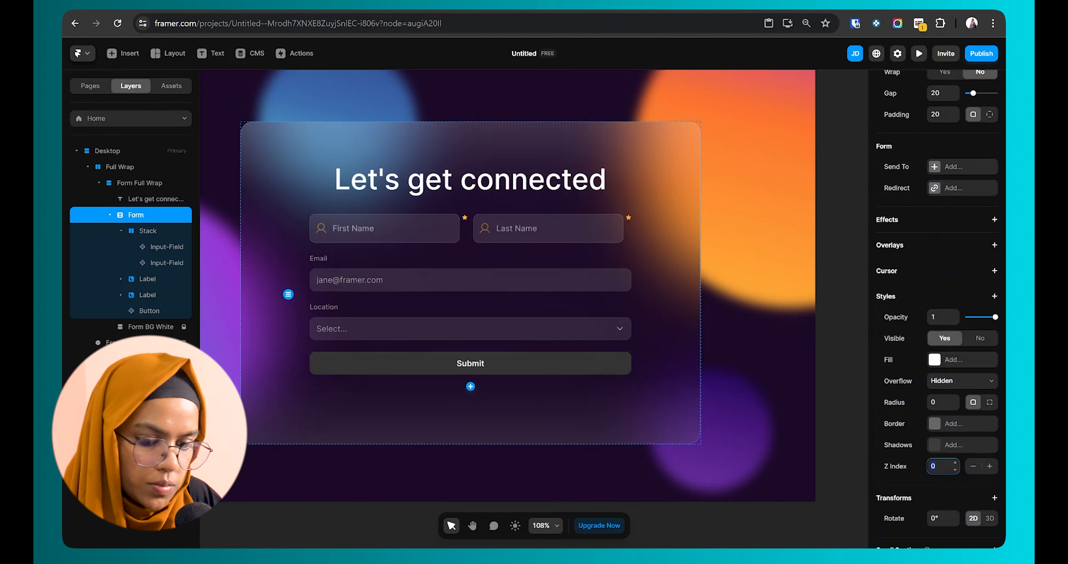
Step: Test the First Name and Last Name fields in preview
click(919, 55)
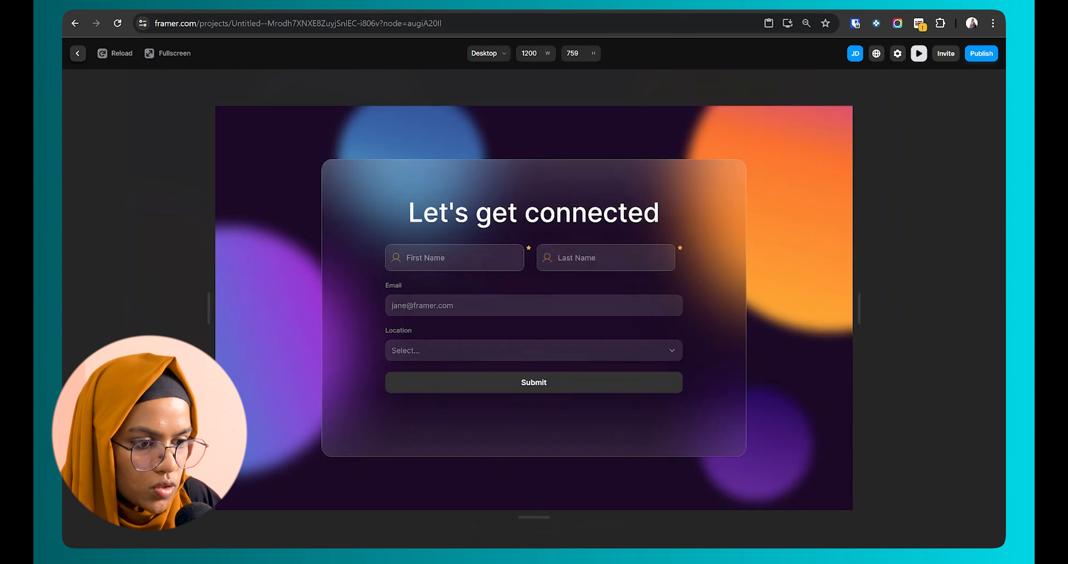
click(618, 247)
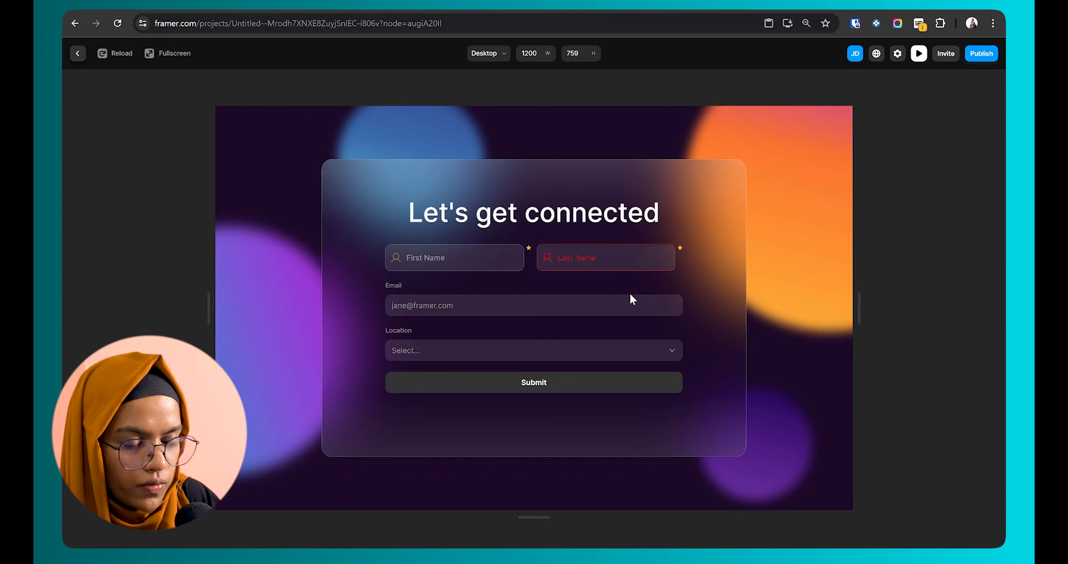
click(489, 261)
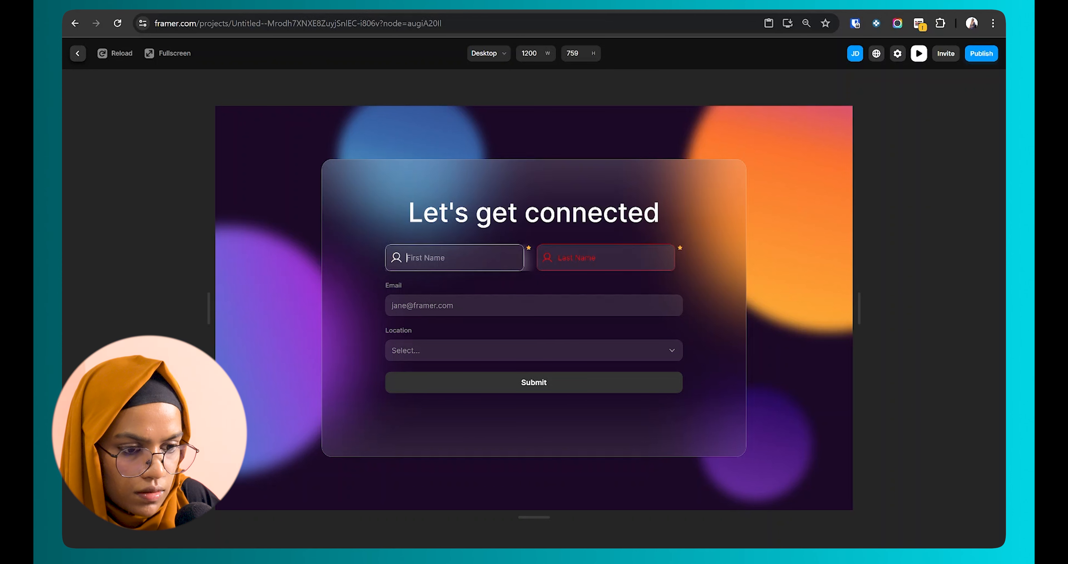
click(78, 58)
key(Escape)
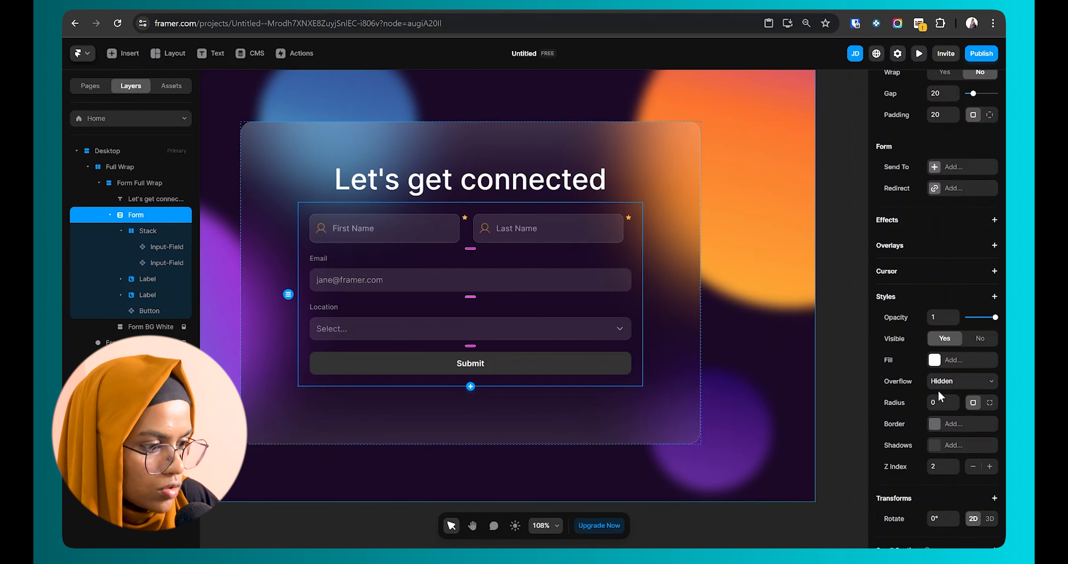
Step: Set Overflow to Visible on the form and the name-field row, and check in preview
click(948, 381)
click(941, 401)
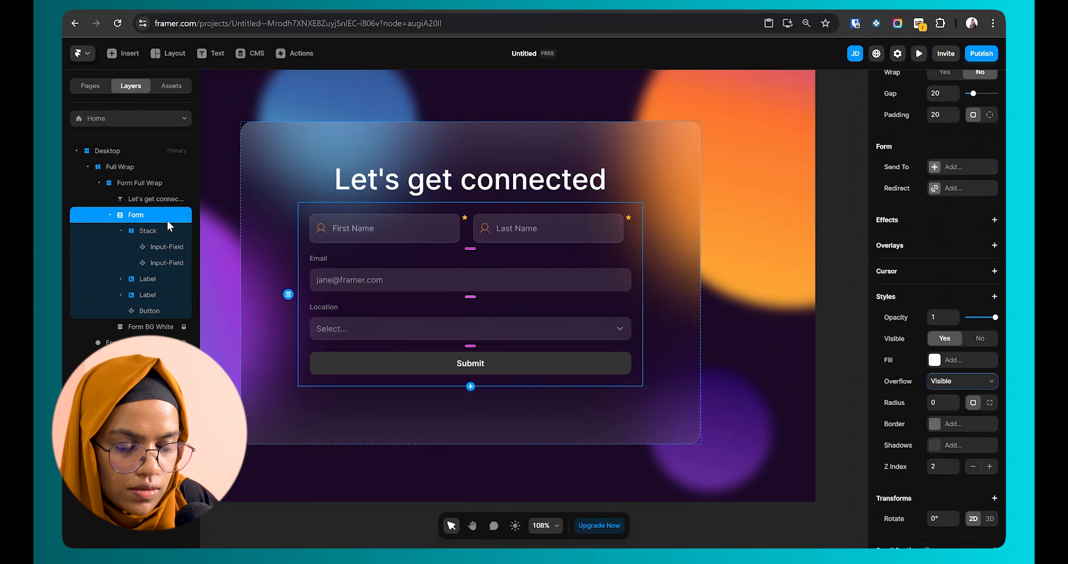
click(164, 230)
scroll(954, 415, down, 3)
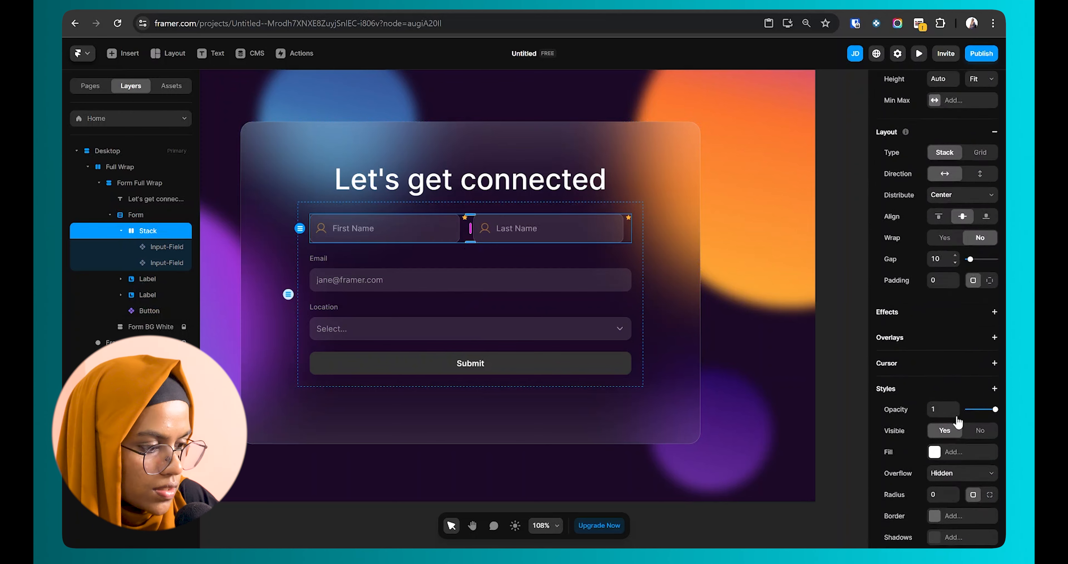
click(958, 451)
click(956, 471)
click(919, 53)
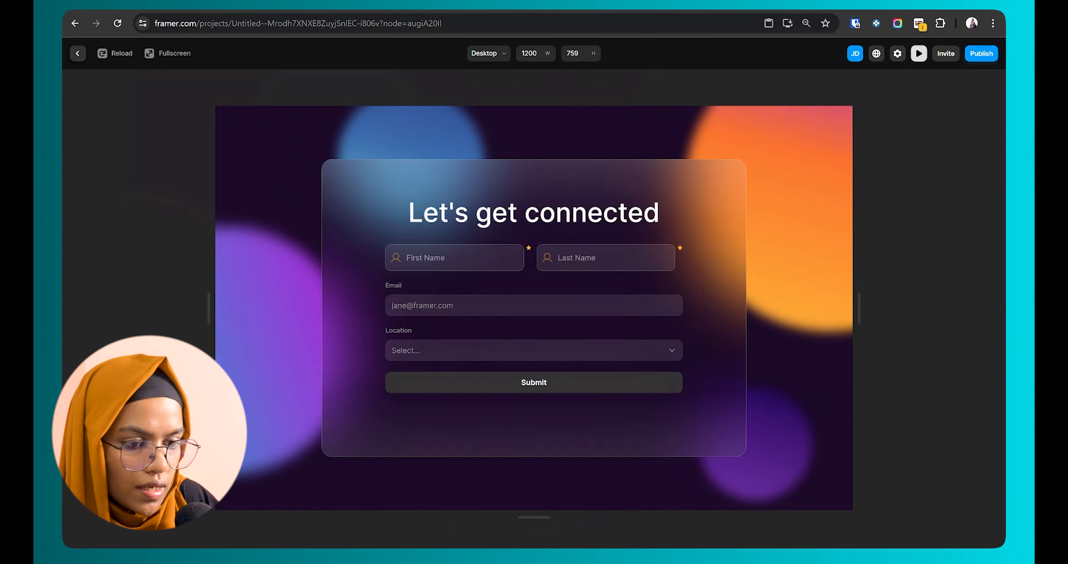
key(Escape)
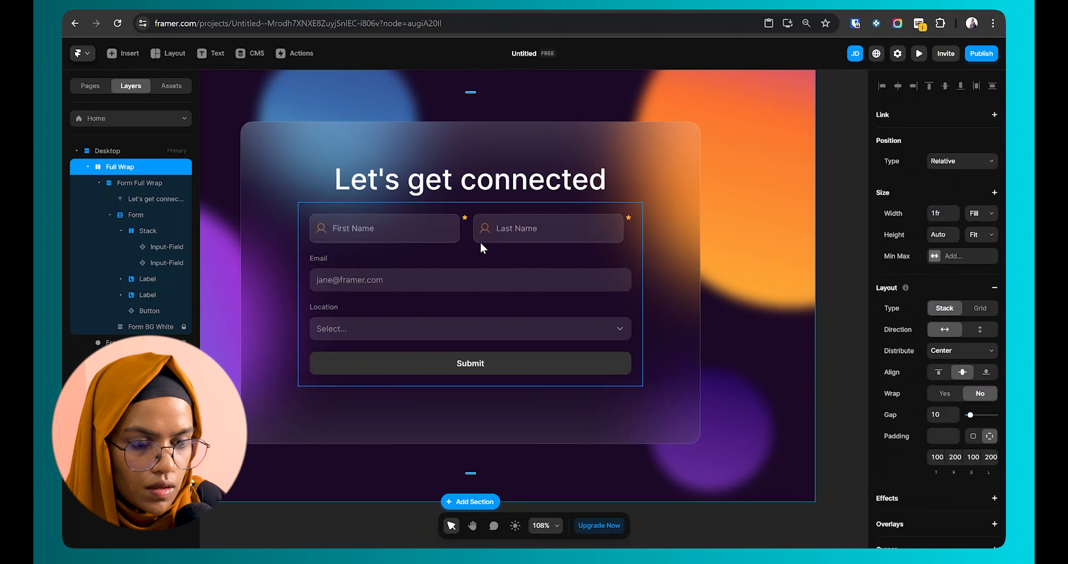
Step: Delete the old Email label field and rename the name row's Stack to Name Wrap
click(470, 229)
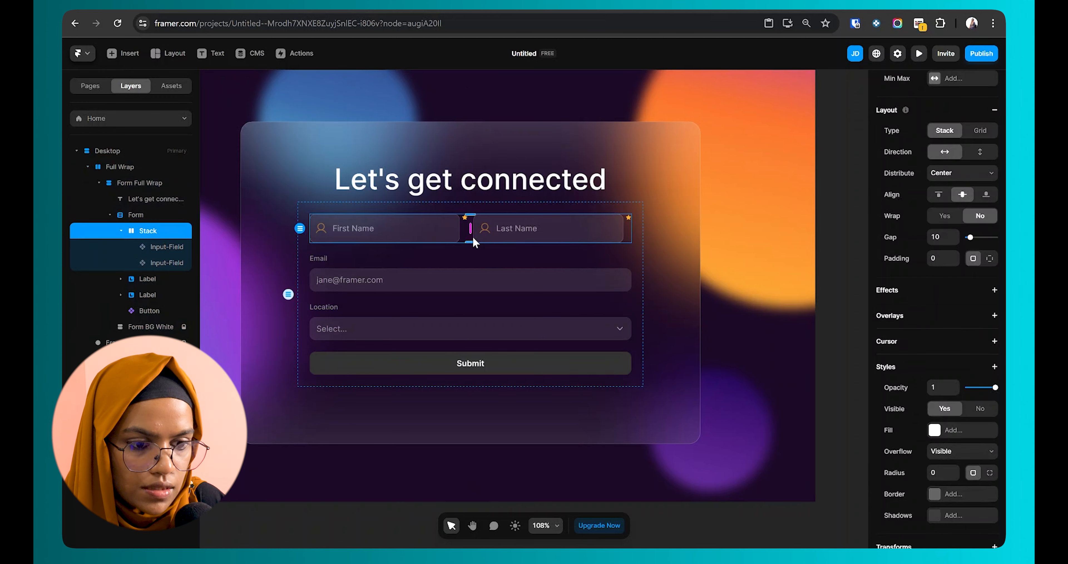
click(351, 272)
key(Delete)
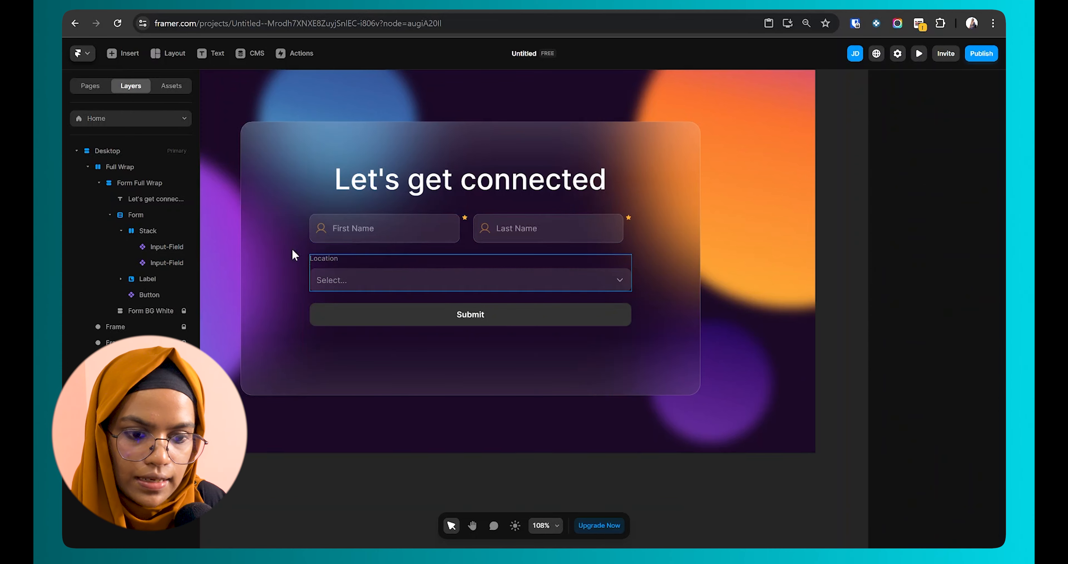
double_click(166, 230)
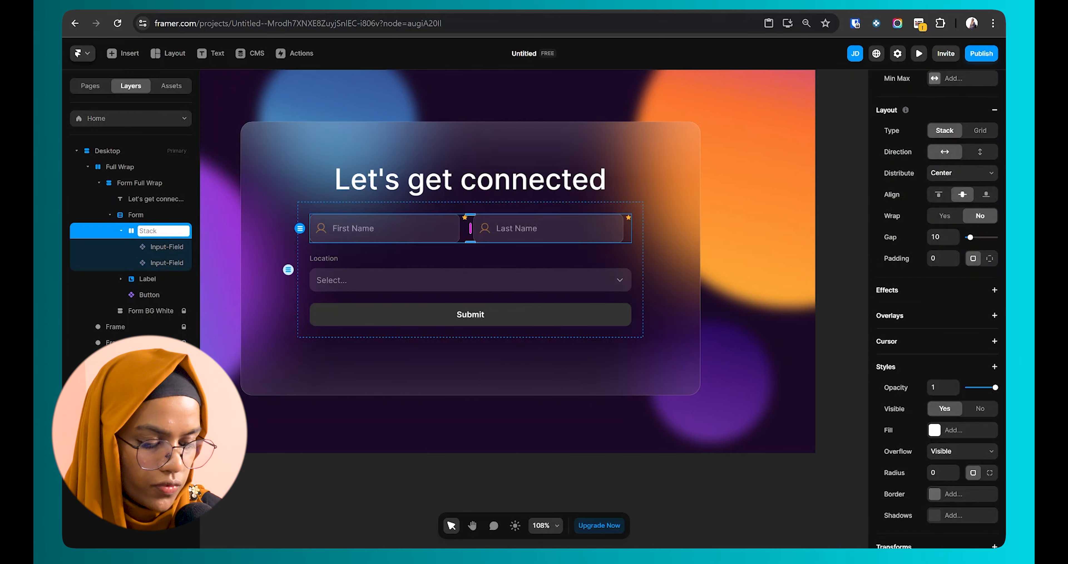
text(Name Wrap)
key(Return)
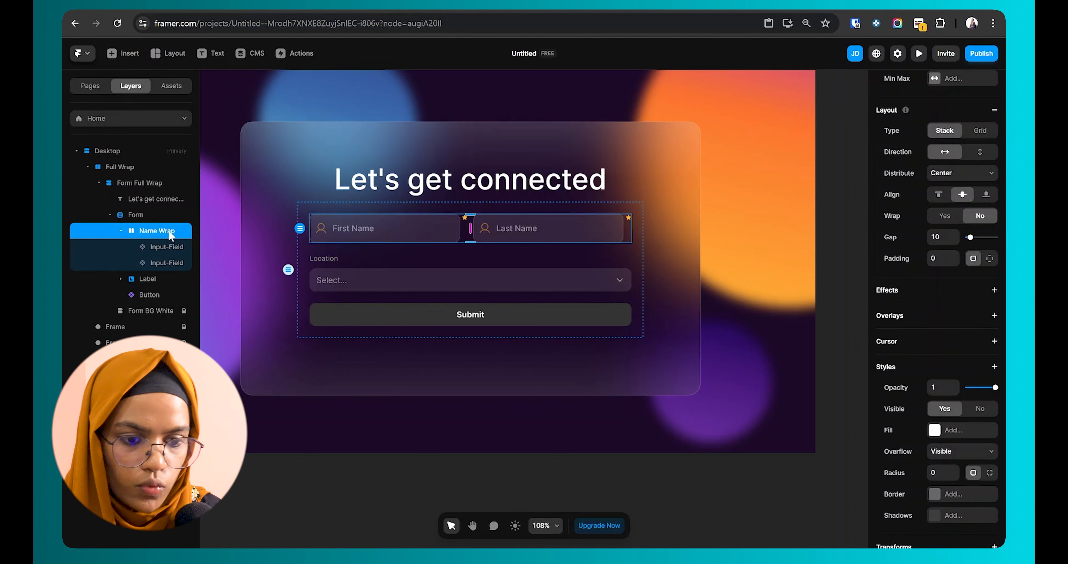
Step: Duplicate Name Wrap as Email Wrap and delete its extra Last Name field
click(121, 231)
key(ctrl+d)
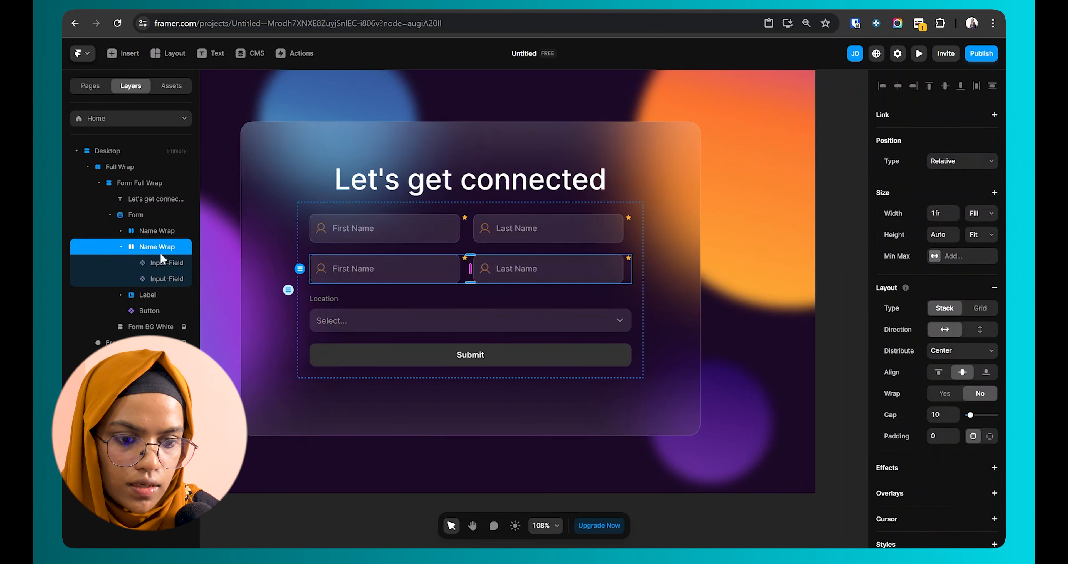
text(Em)
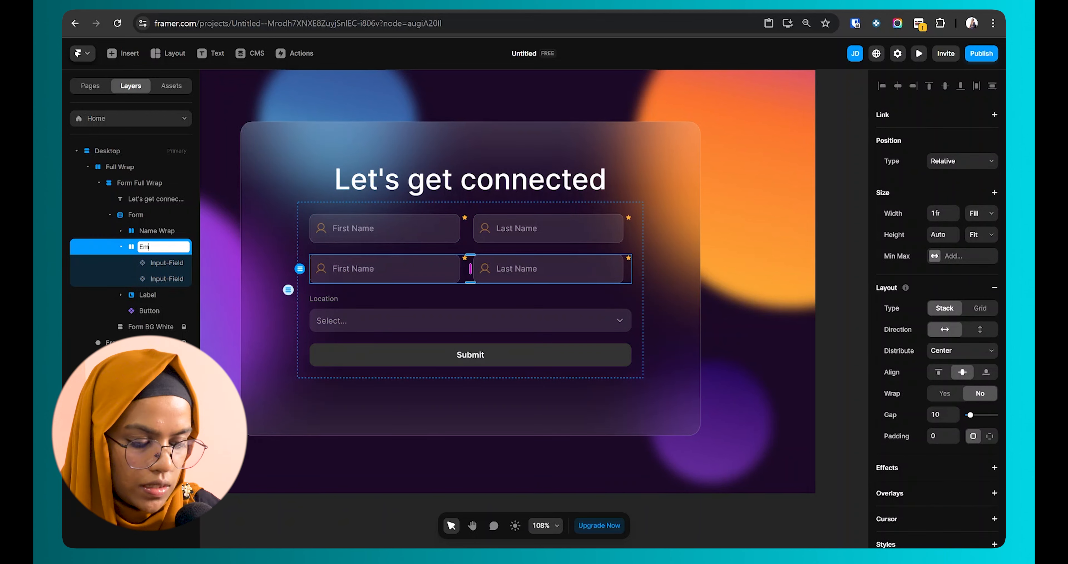
text(ail Wrap)
key(Return)
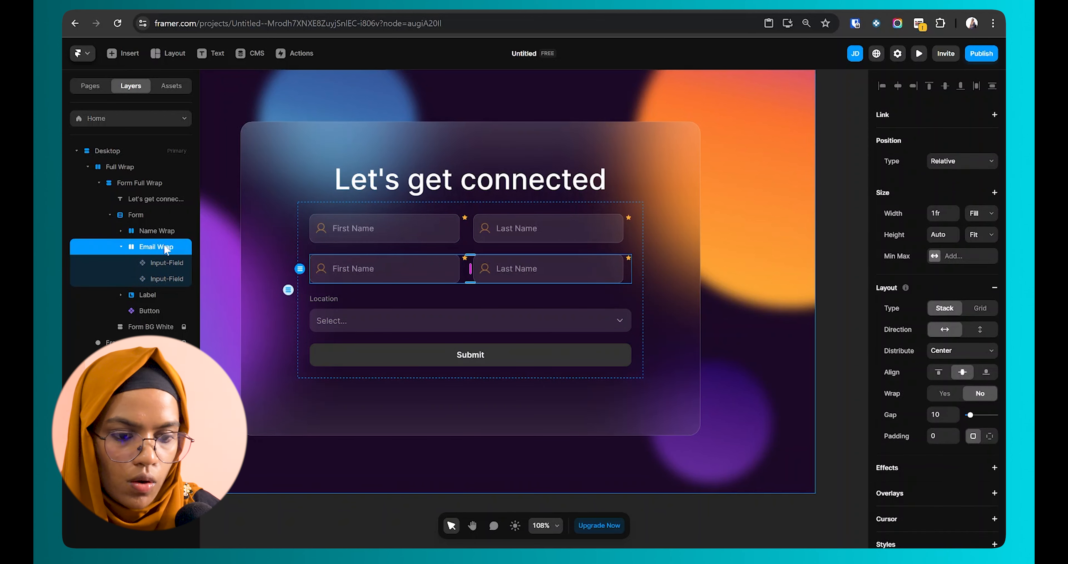
click(159, 277)
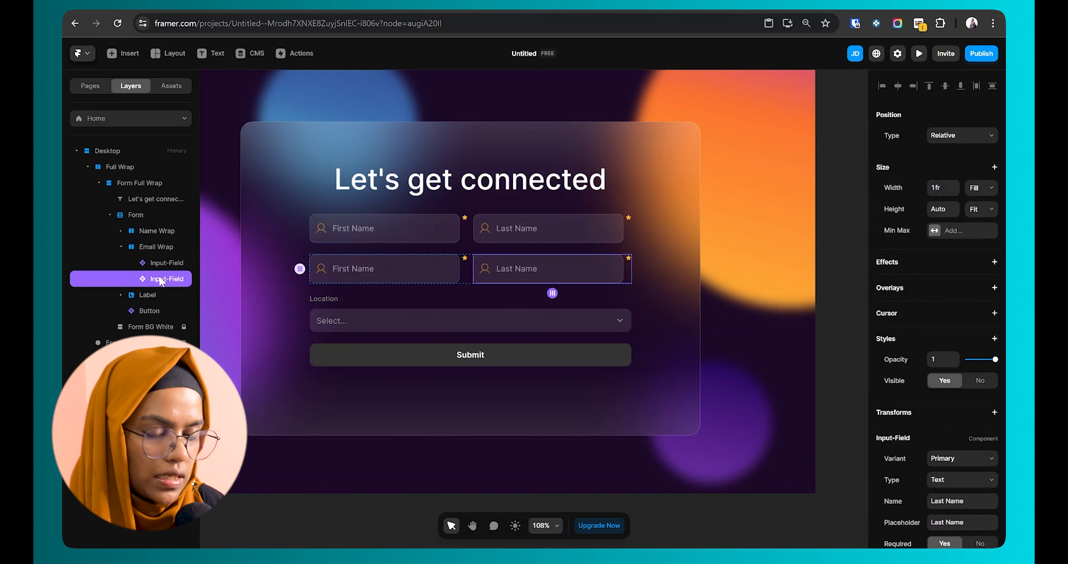
key(Delete)
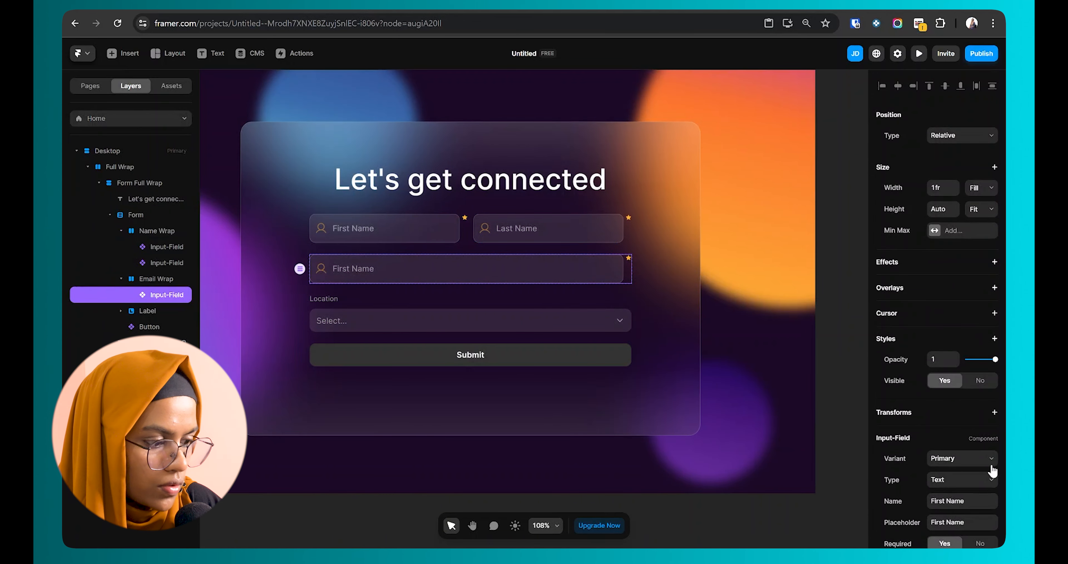
Step: Set the remaining field to Primary variant, Email type, with name and placeholder Email
click(955, 460)
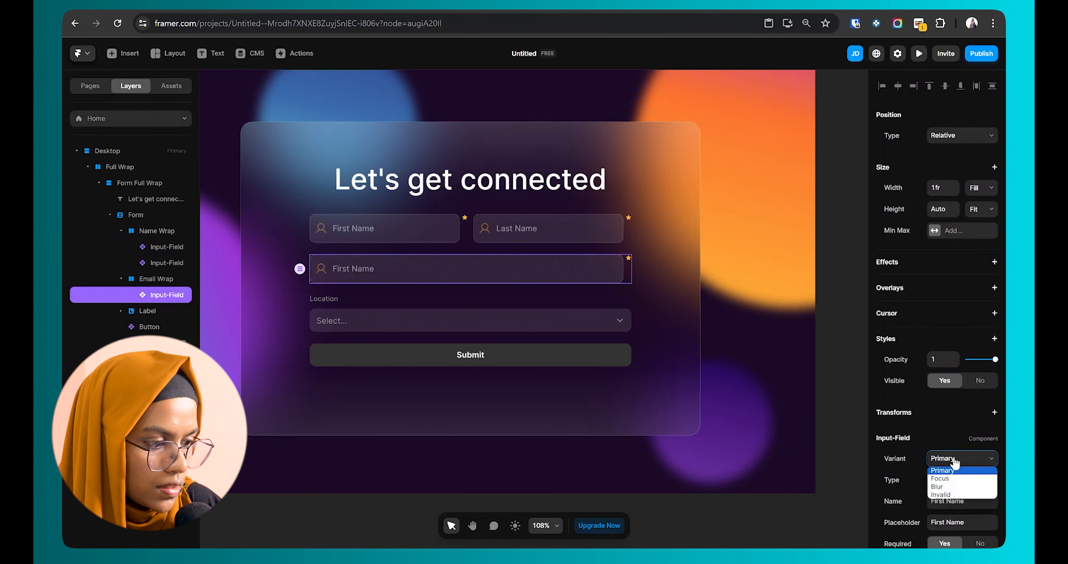
click(955, 461)
click(950, 481)
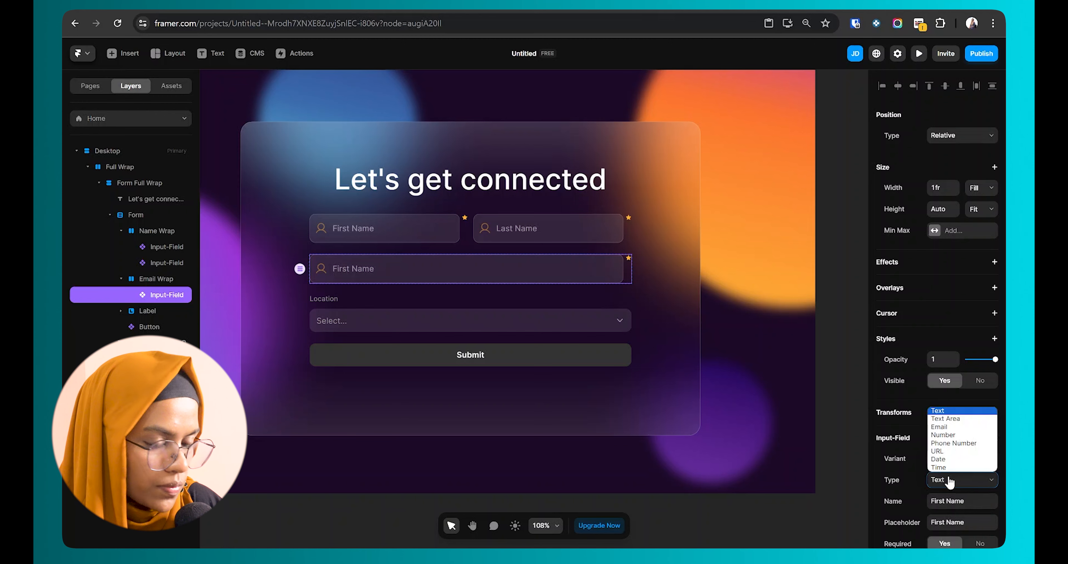
click(949, 427)
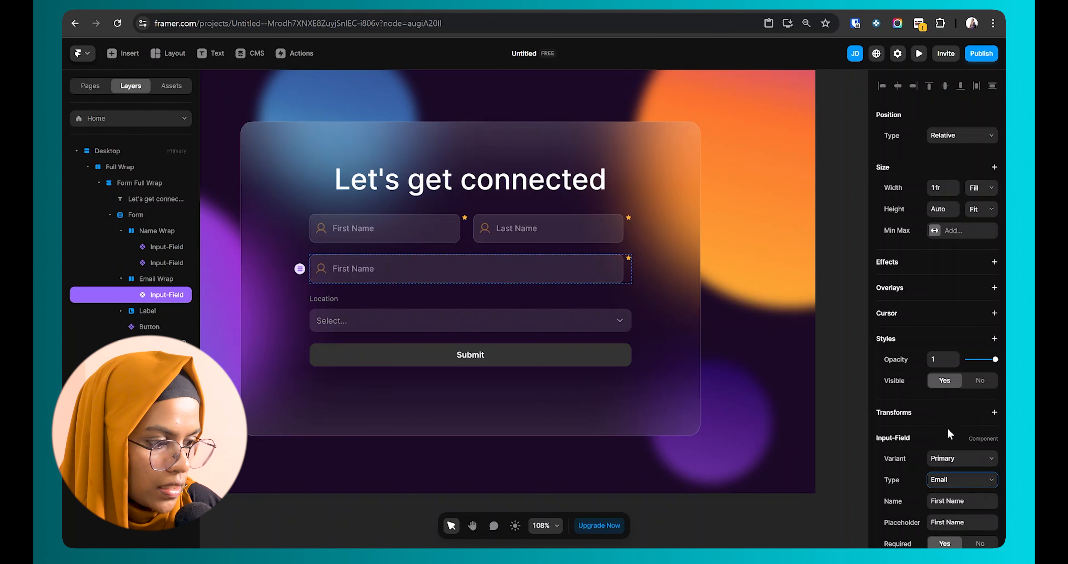
scroll(950, 434, down, 2)
click(949, 441)
text(Email)
key(Tab)
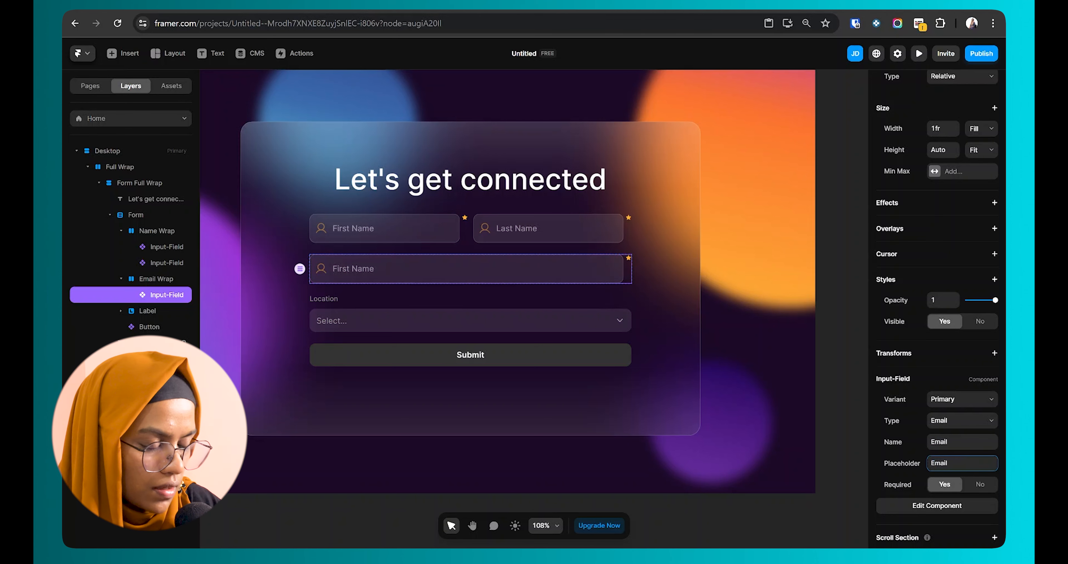
click(814, 393)
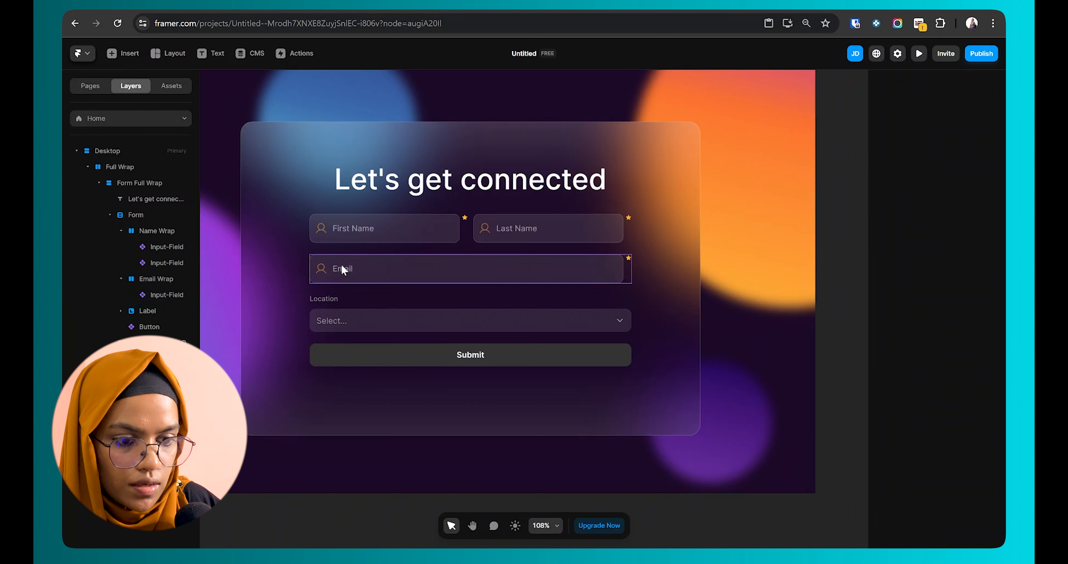
click(324, 266)
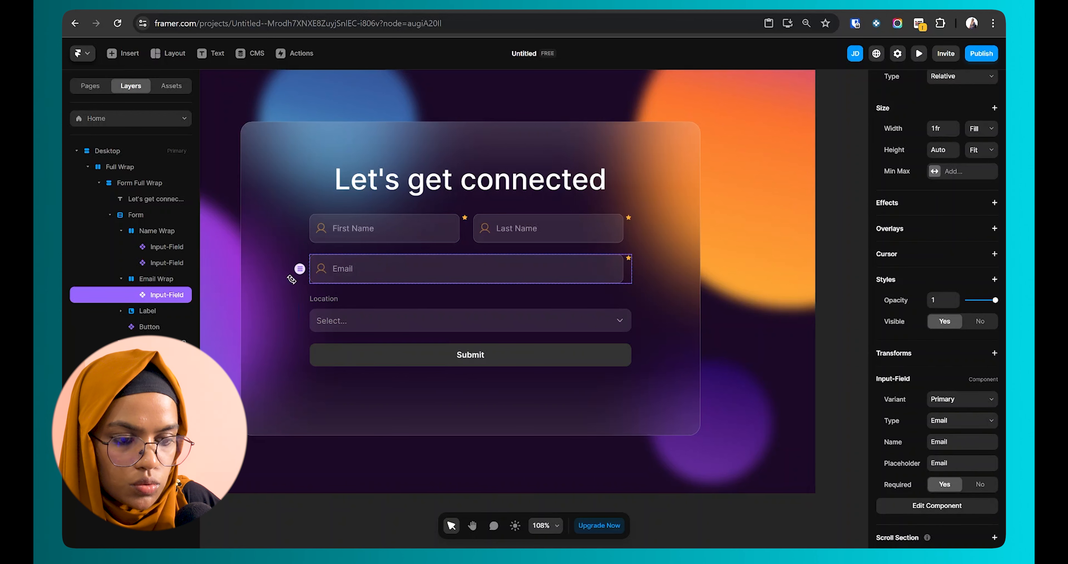
Step: Link the Phosphor icon's name to a new Icon Name variable, defaulting to User, and exit the component
double_click(330, 270)
click(395, 326)
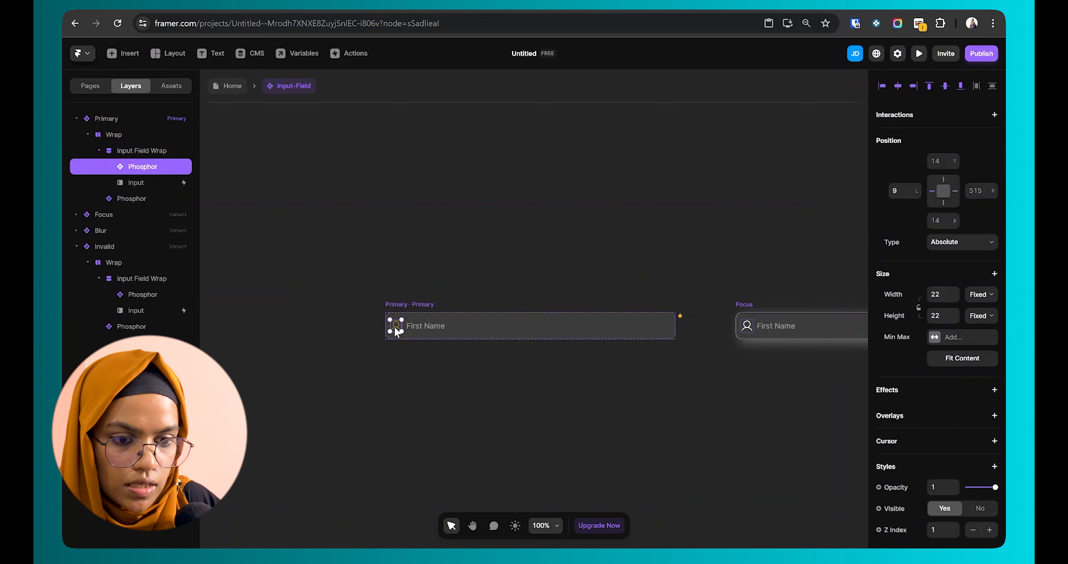
scroll(950, 435, down, 6)
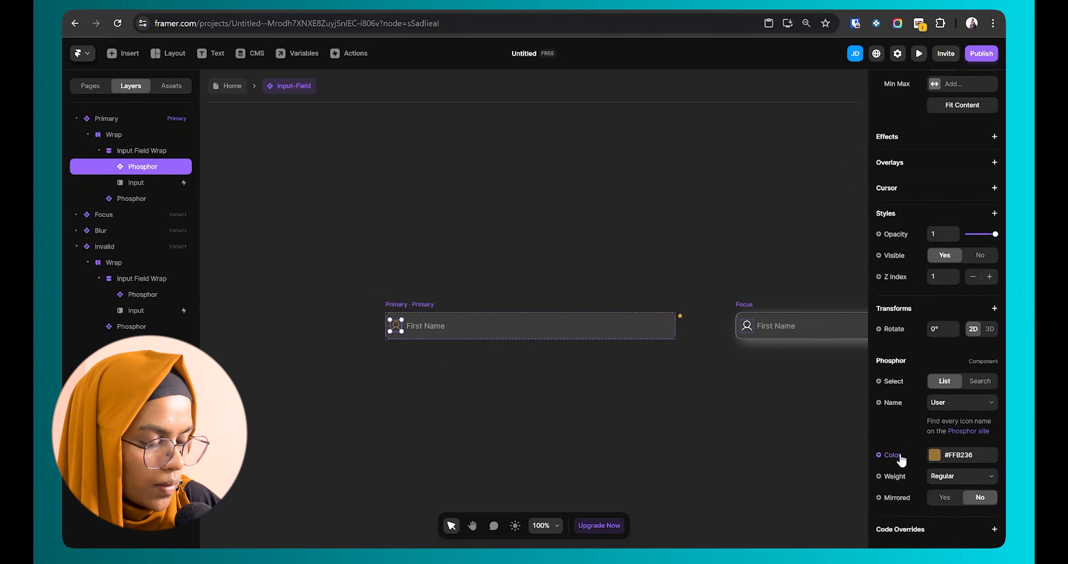
click(895, 401)
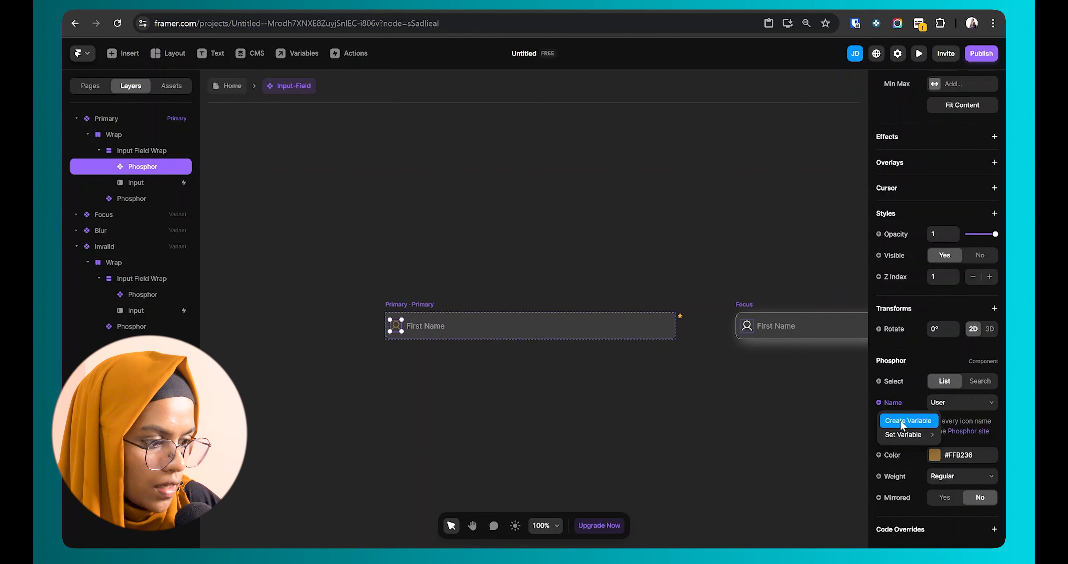
click(904, 420)
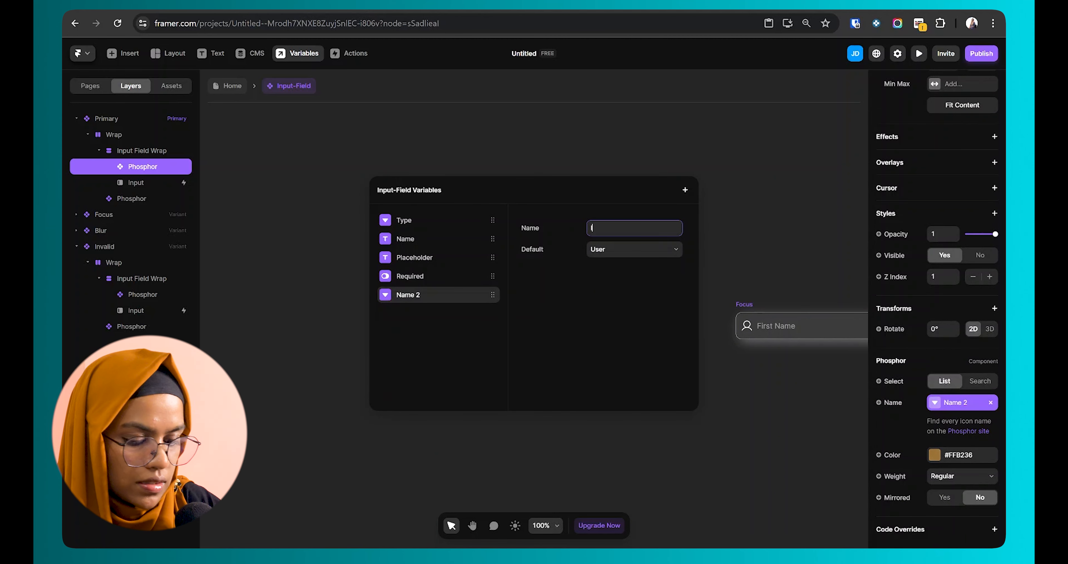
text(Icon Name)
key(Return)
key(Escape)
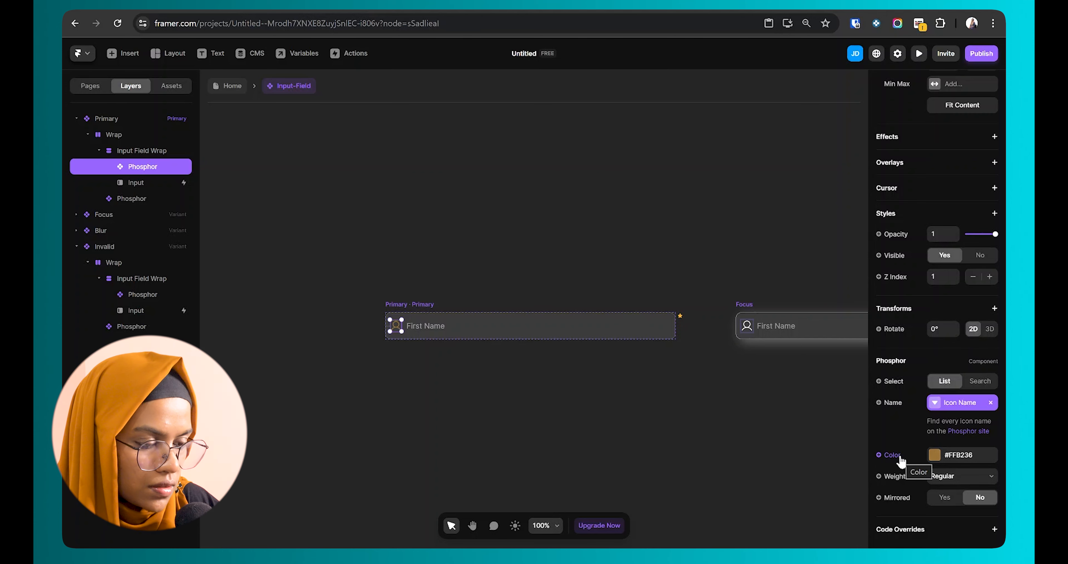
click(680, 408)
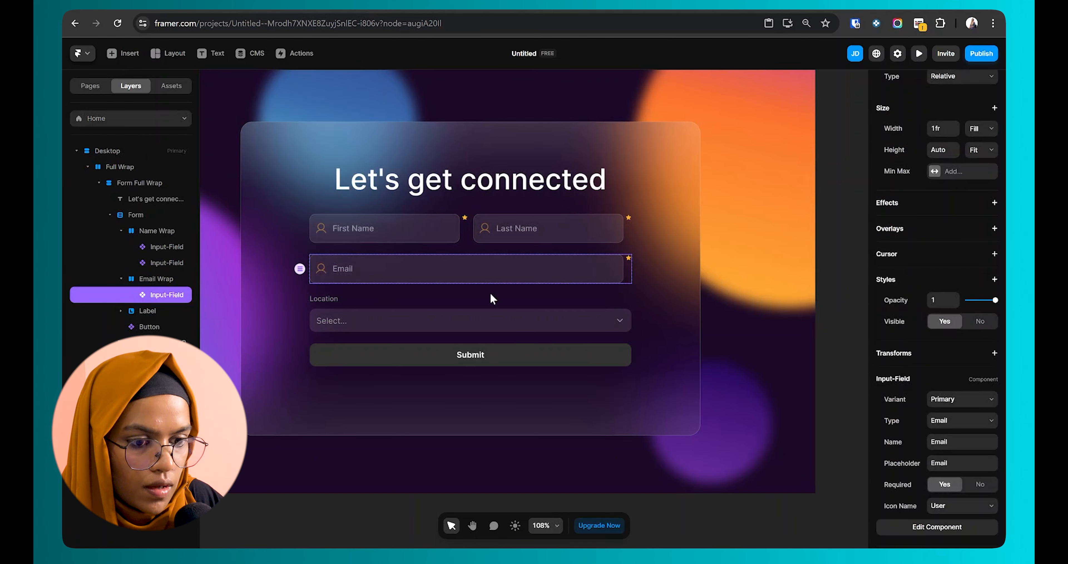
Step: Set the Email field's Icon Name to Envelope
click(943, 506)
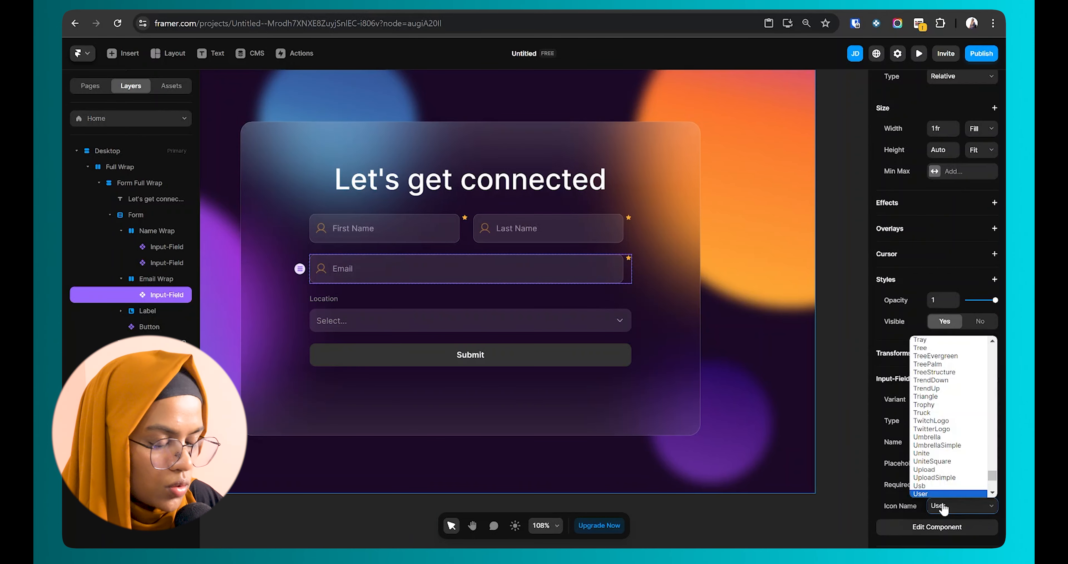
text(env)
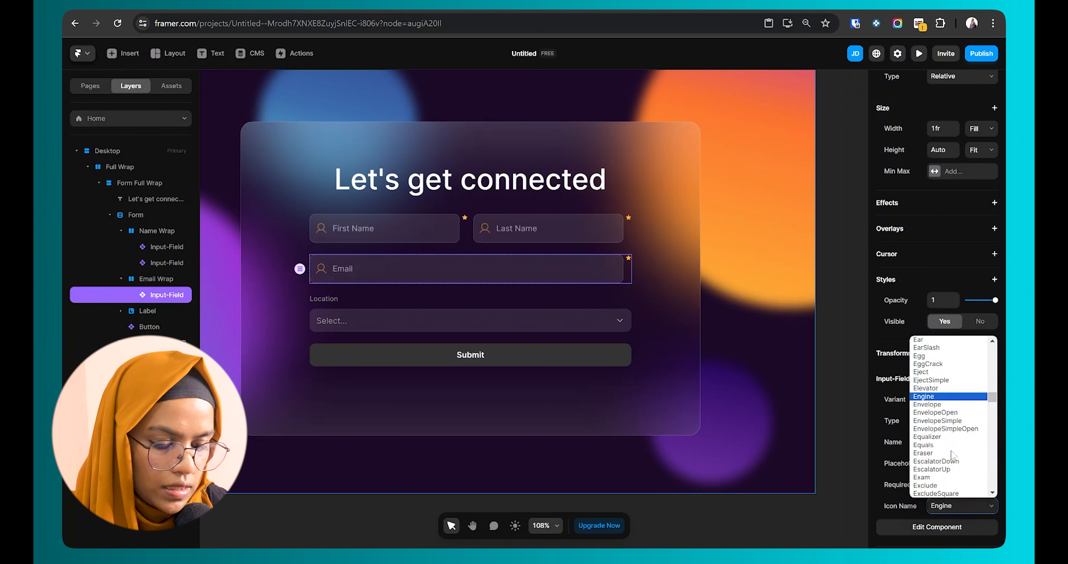
key(Return)
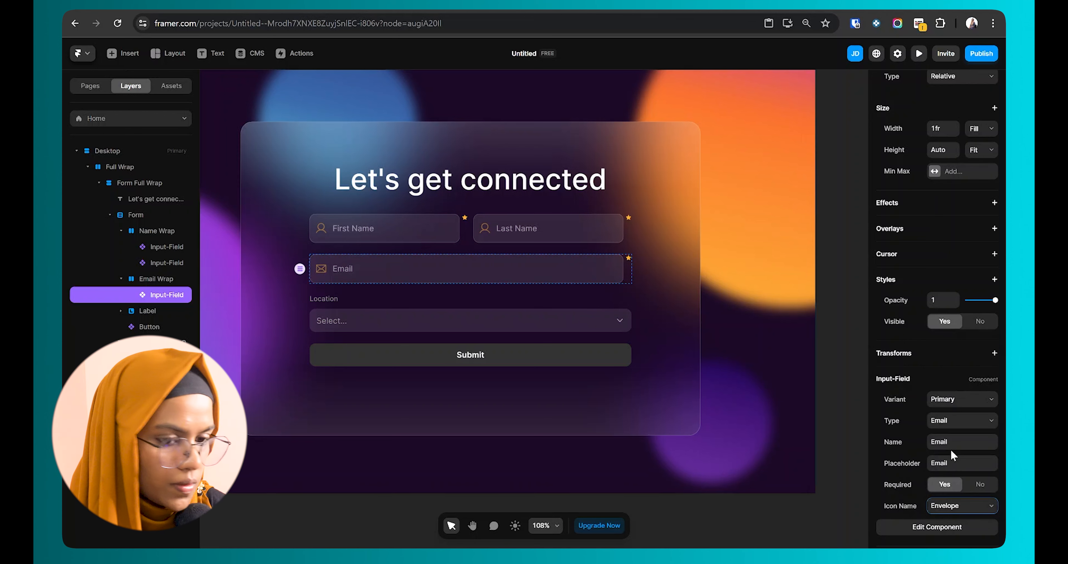
click(704, 504)
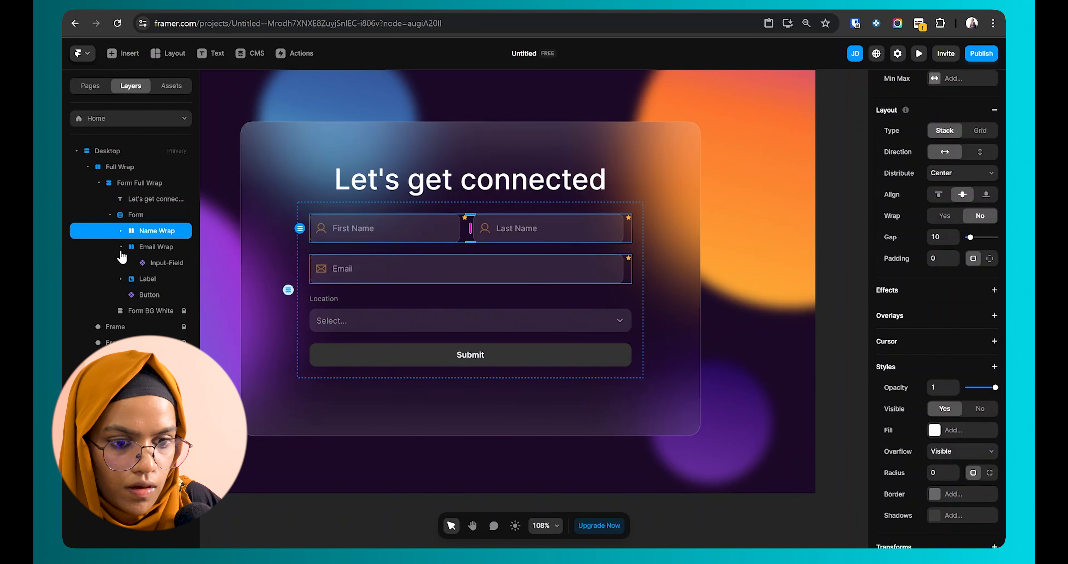
click(121, 247)
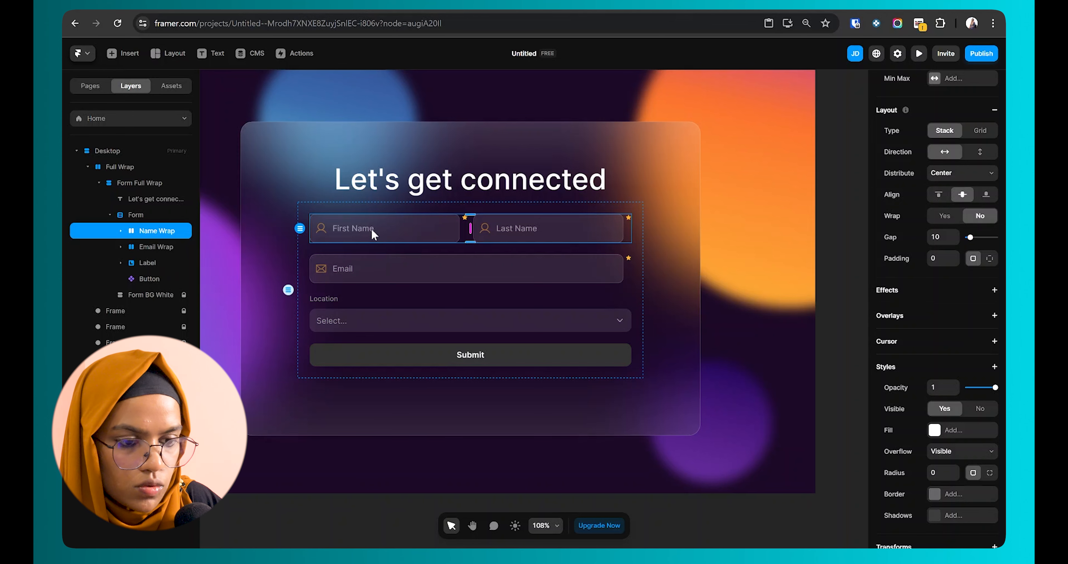
double_click(413, 277)
Step: Preview the page and type a sample email address into the Email field
key(ctrl+p)
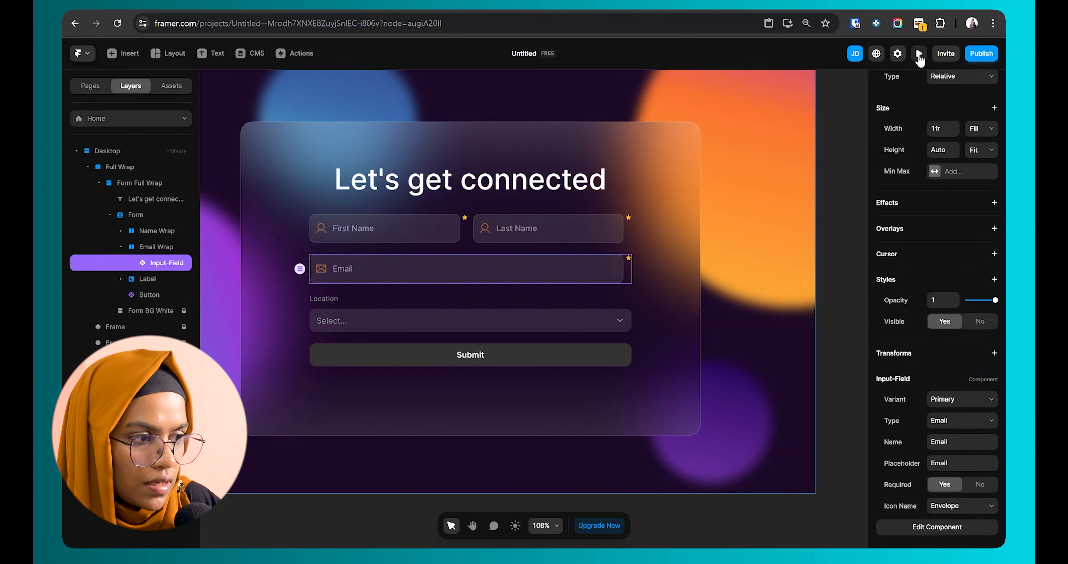
click(414, 299)
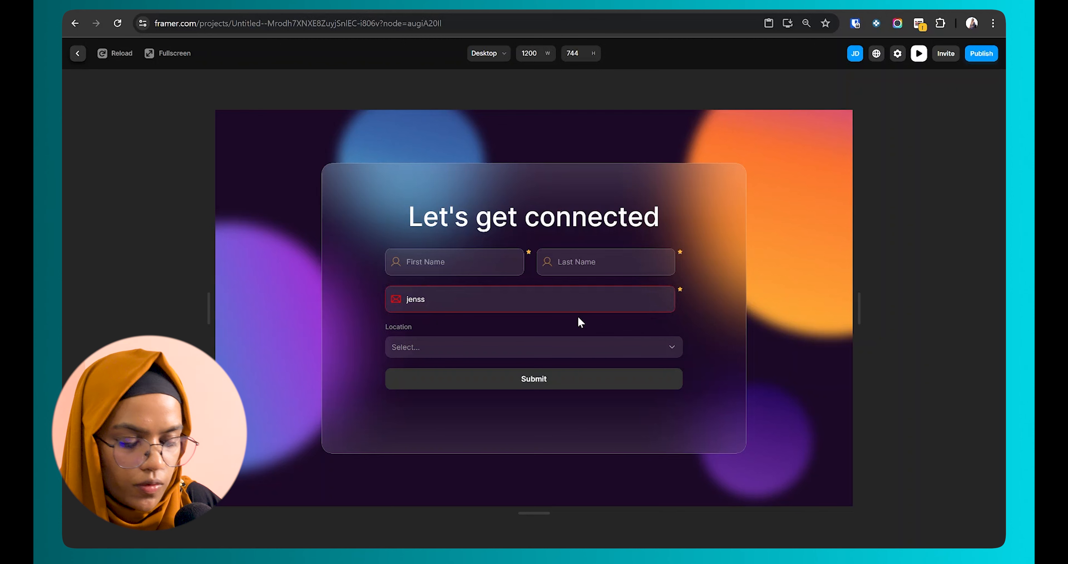
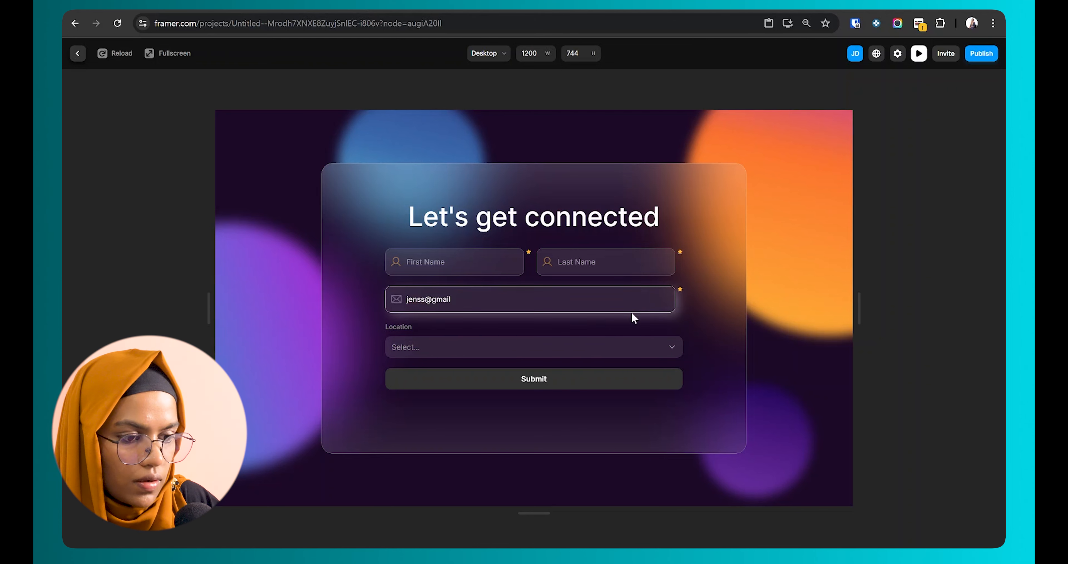
click(76, 55)
click(157, 263)
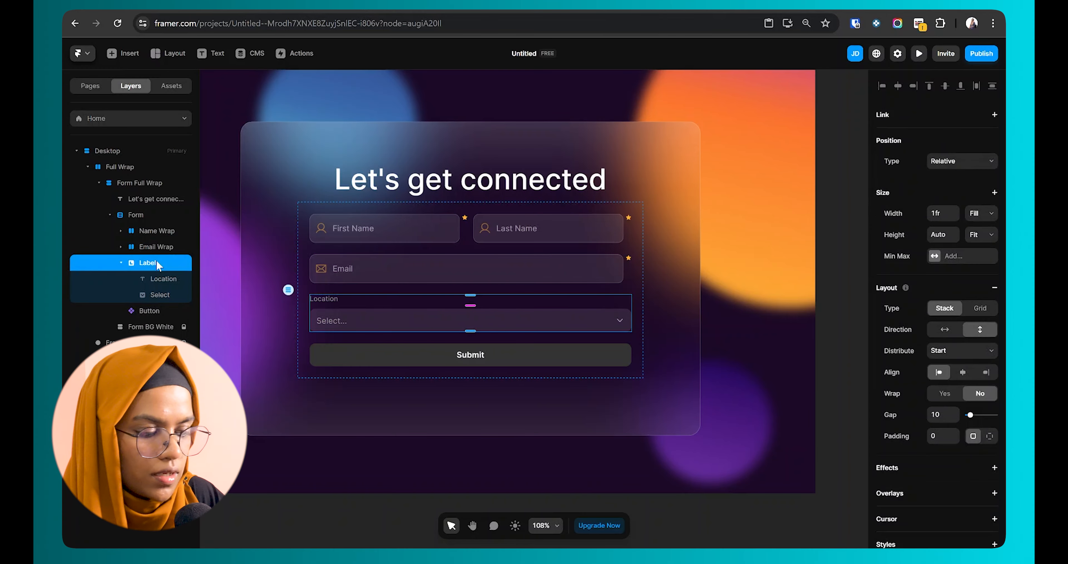
Step: Delete the Location dropdown and duplicate Email Wrap, removing the copy's Email input
key(Delete)
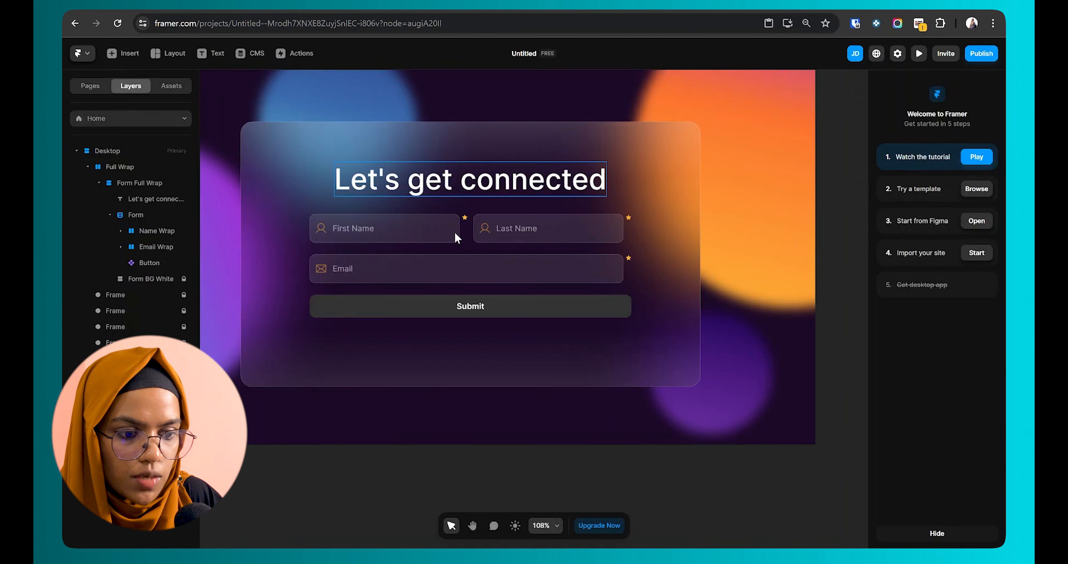
click(353, 274)
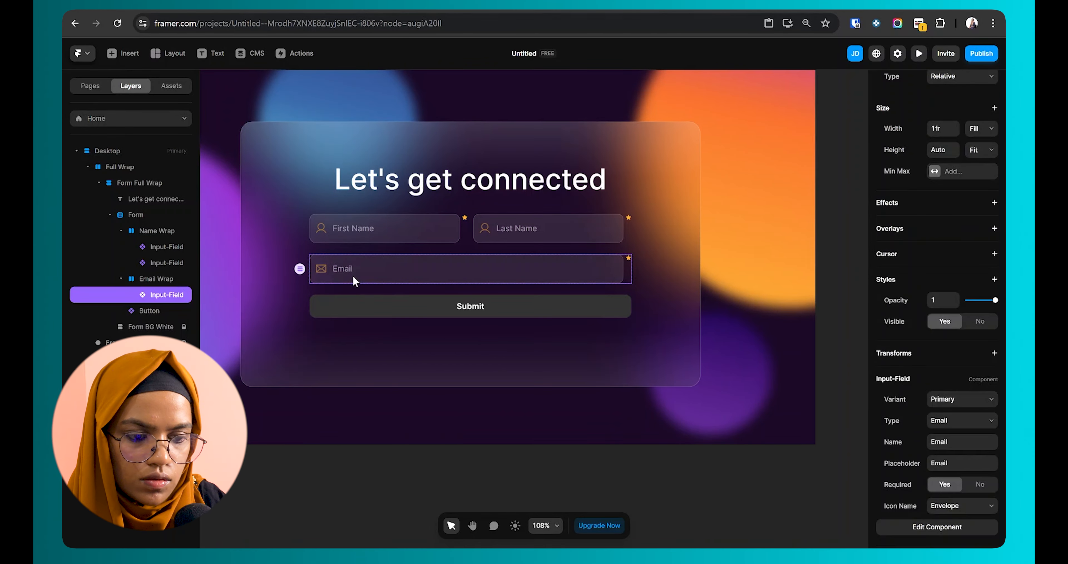
click(149, 280)
key(ctrl+d)
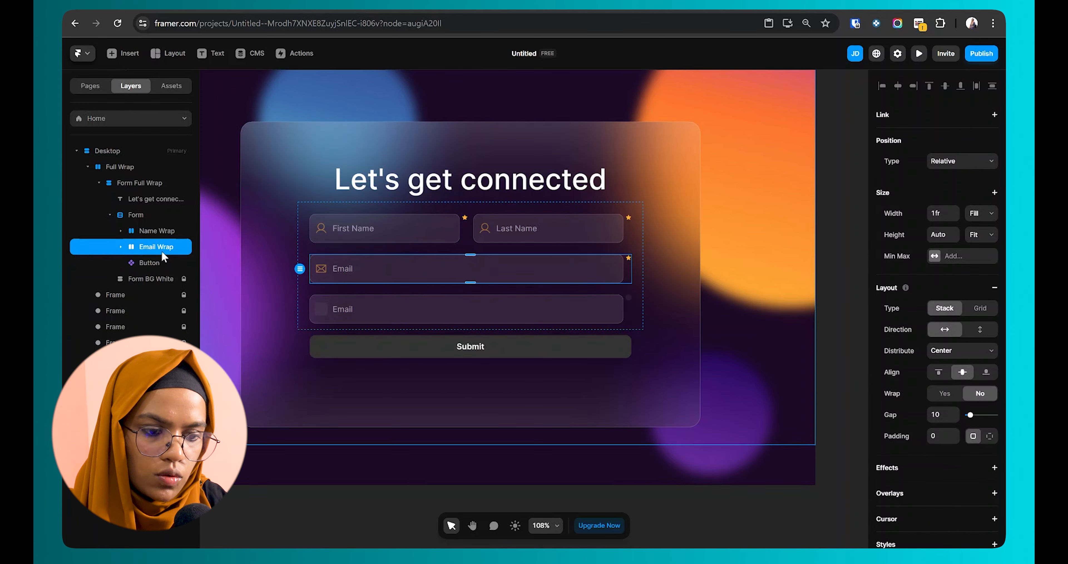
click(161, 280)
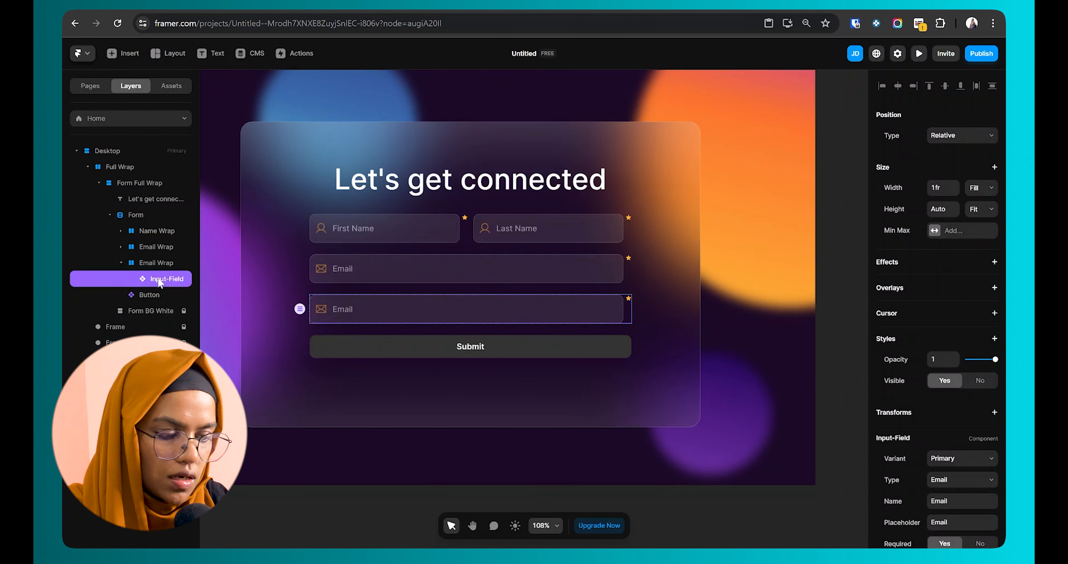
key(Delete)
Step: Name the empty copy Checkbox Wrap and paste the Let's get connected heading into it
double_click(156, 263)
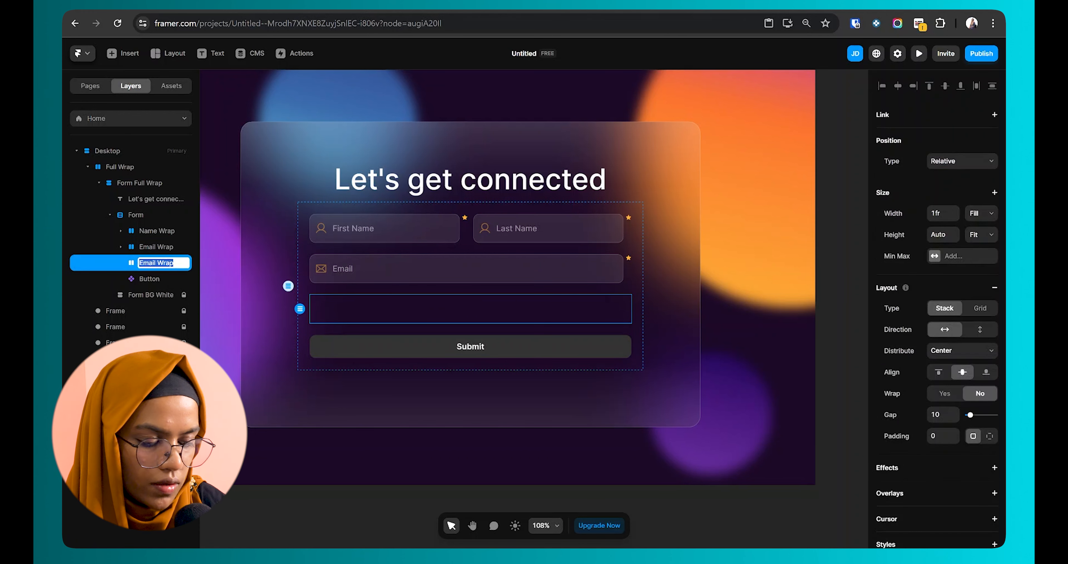
text(Checkbox Wrap)
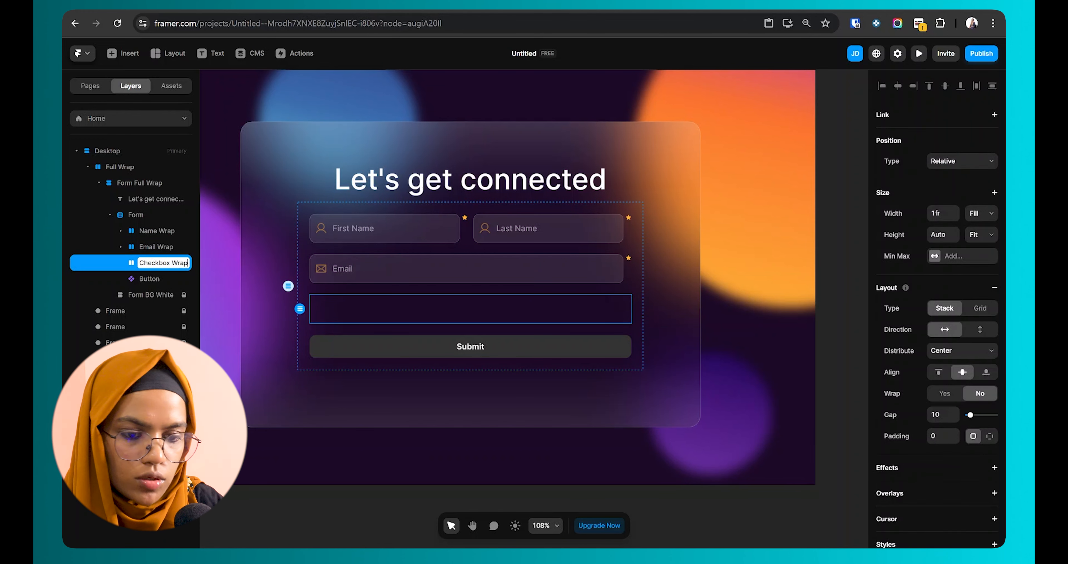
click(450, 181)
click(160, 262)
key(ctrl+v)
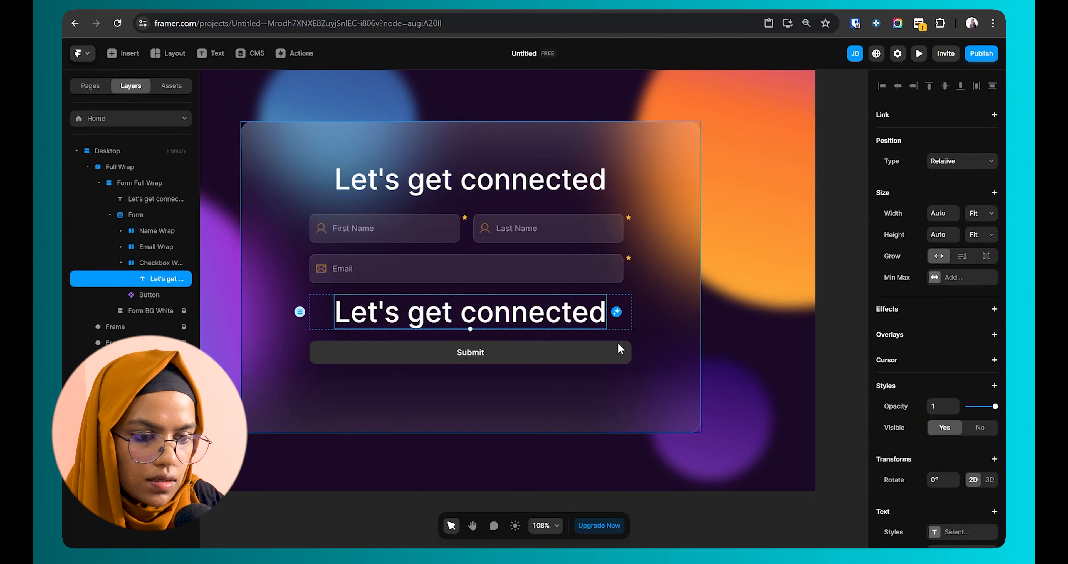
Step: Set the copied heading to 16 px and distribute Checkbox Wrap's content to the start
click(936, 356)
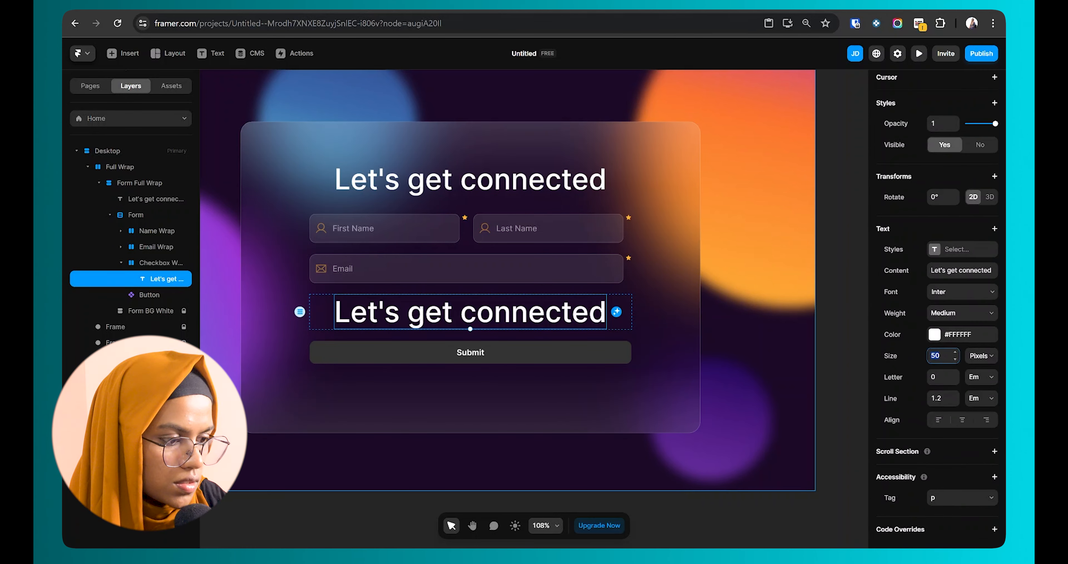
text(16)
key(Return)
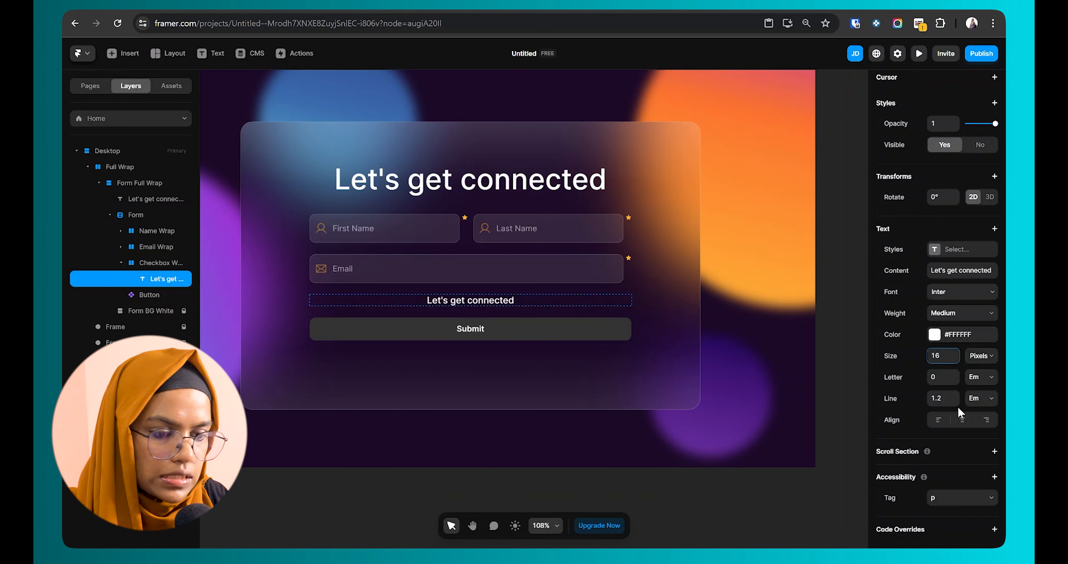
click(160, 262)
click(948, 352)
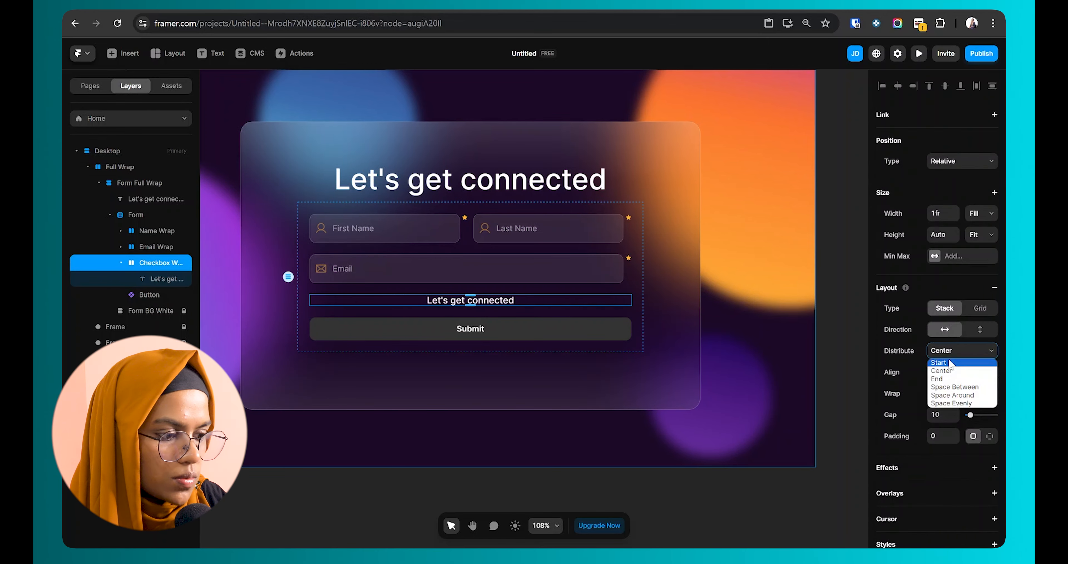
click(939, 362)
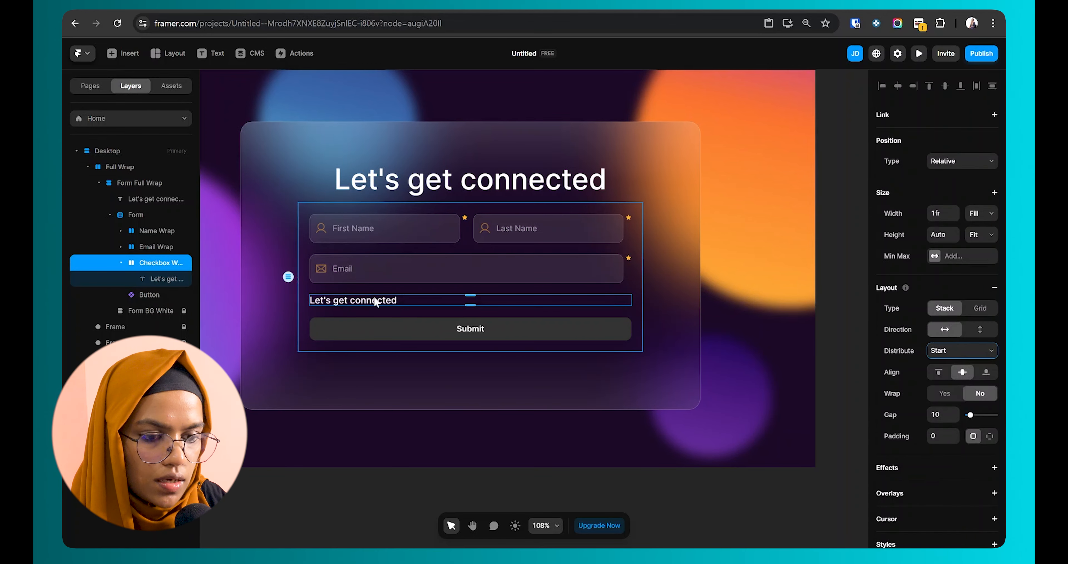
scroll(891, 352, down, 5)
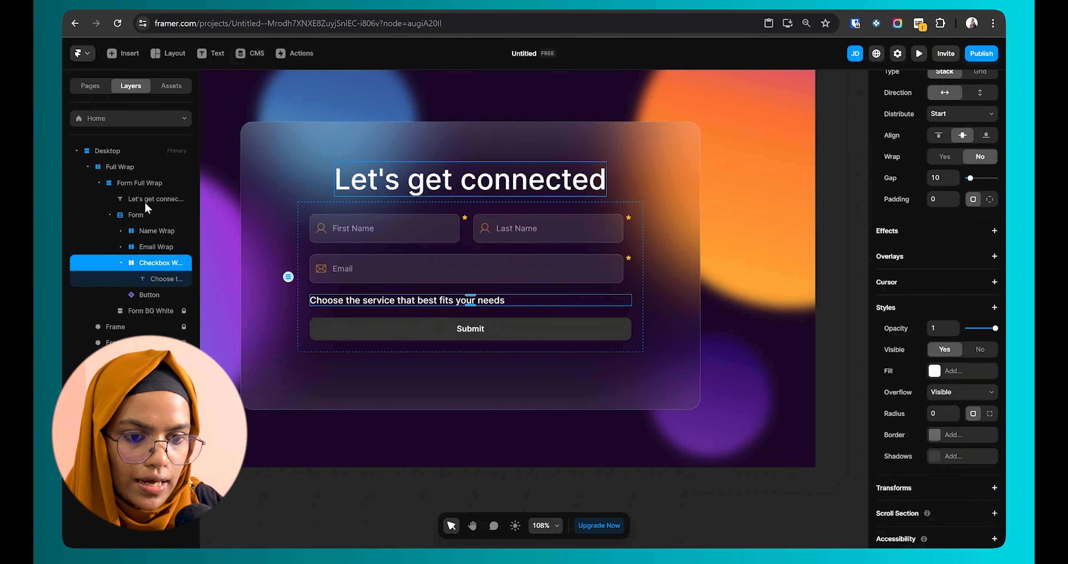
Step: Add a Subscribe to Newsletter checkbox into Checkbox Wrap, stacked vertically and left-aligned
click(172, 215)
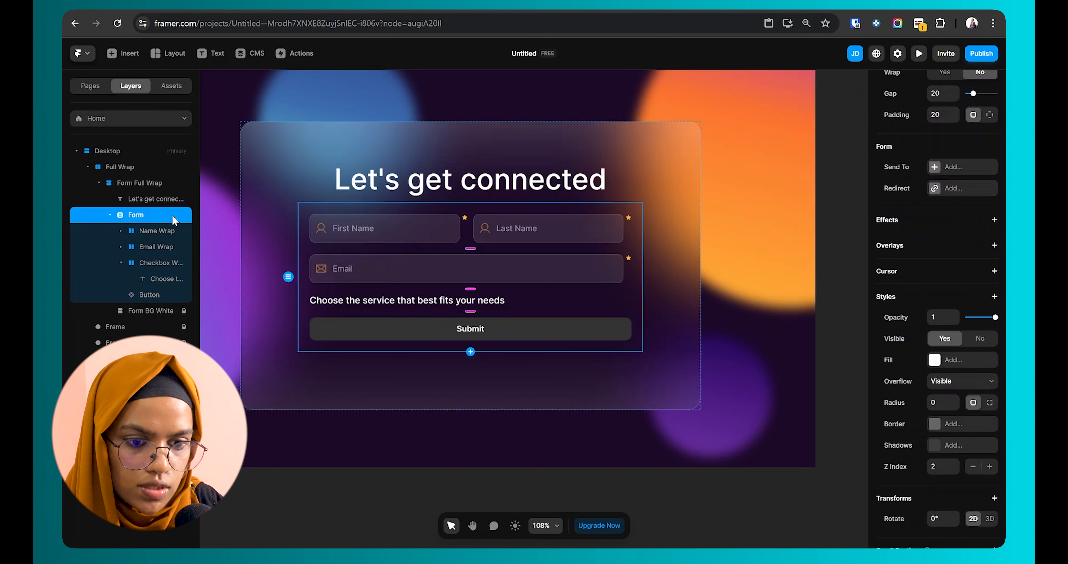
click(471, 351)
click(492, 374)
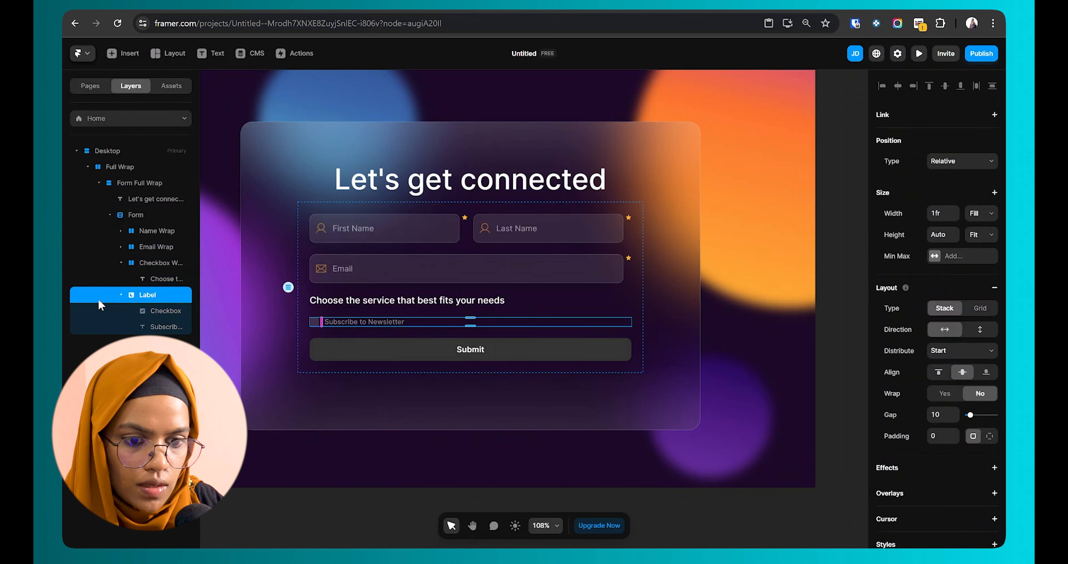
mouse_move(154, 291)
mouse_down()
mouse_move(161, 276)
mouse_move(163, 301)
mouse_up()
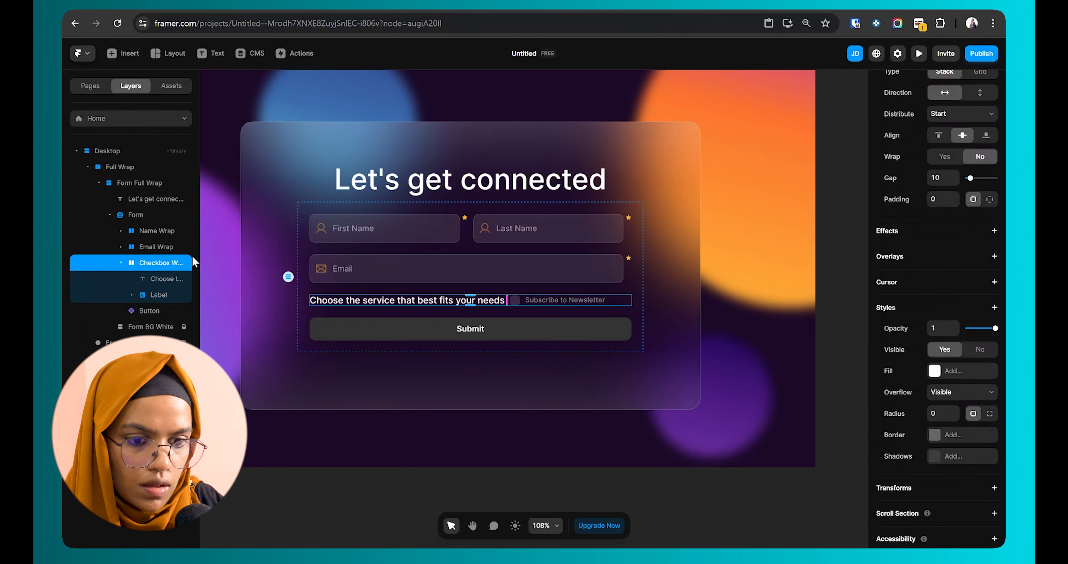
scroll(982, 291, up, 3)
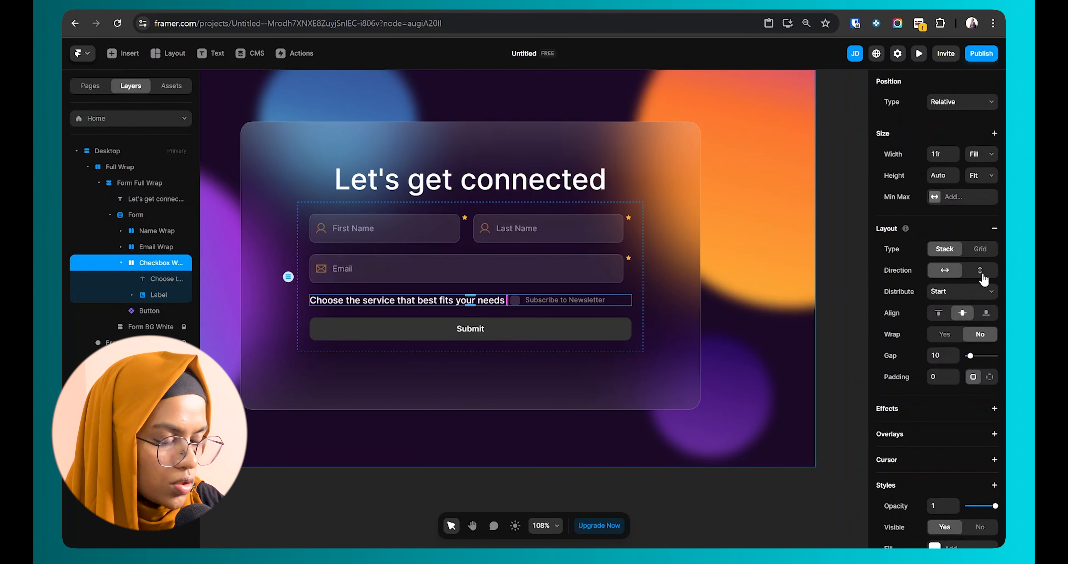
click(982, 273)
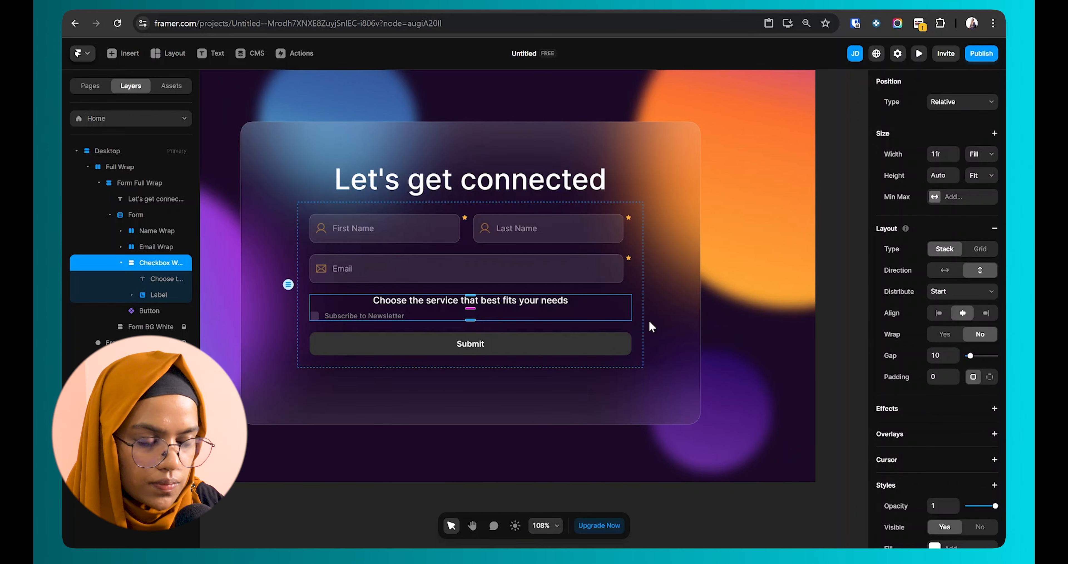
click(939, 312)
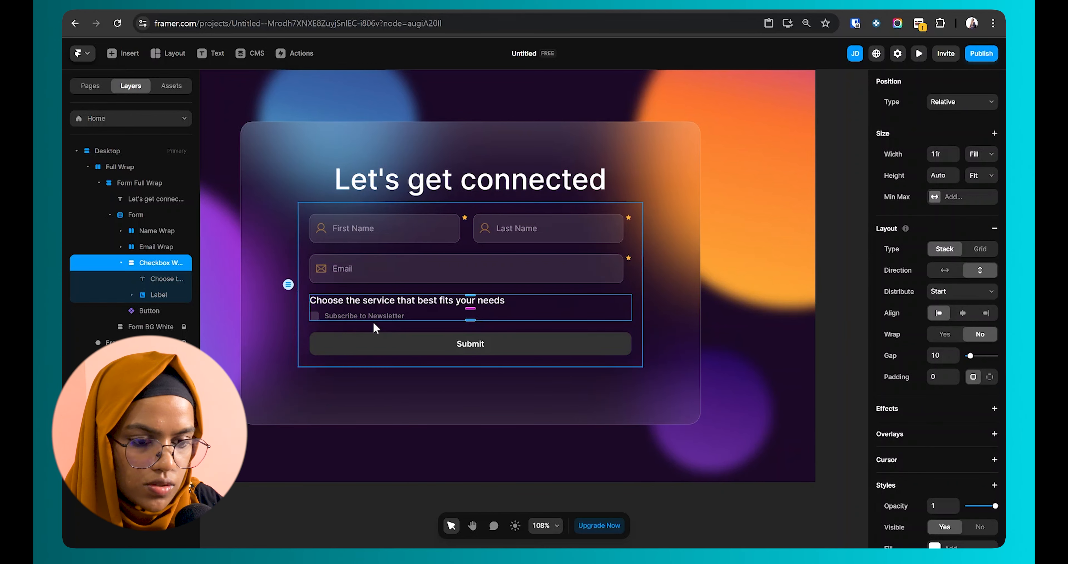
Step: Recolour the Subscribe to Newsletter text to white
click(163, 296)
scroll(357, 330, up, 5)
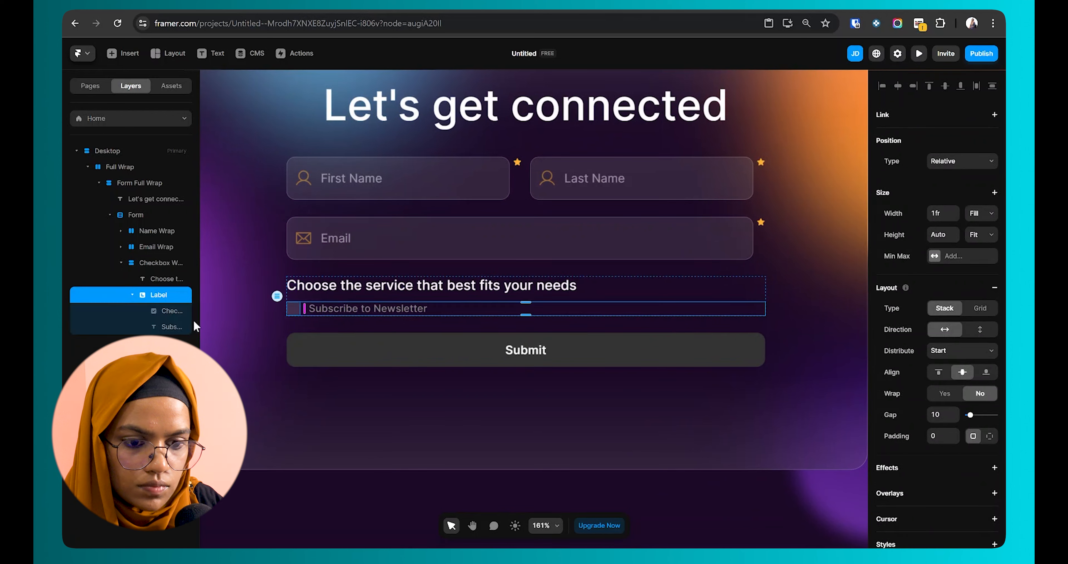
click(175, 323)
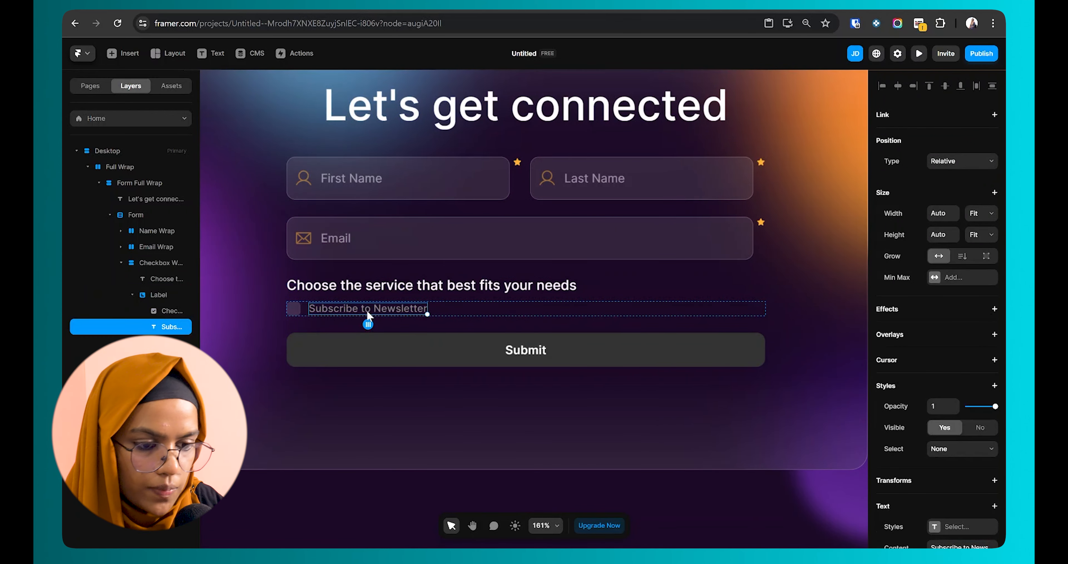
scroll(966, 476, down, 3)
click(962, 493)
drag(745, 396, 720, 365)
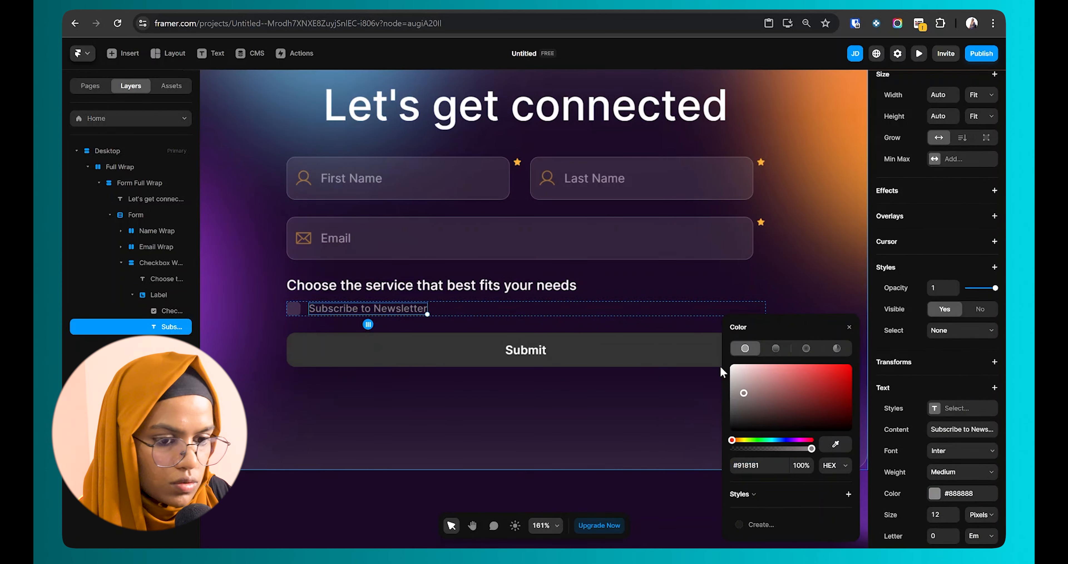
click(647, 486)
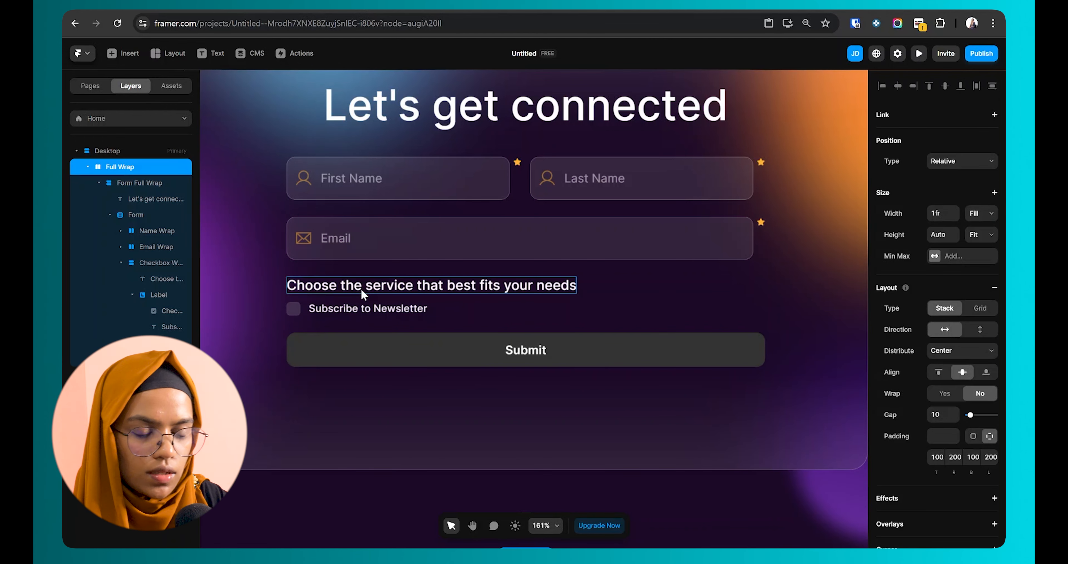
Step: Remove the checkbox's focus effect and inspect its checked-state and check-icon colour settings
click(293, 310)
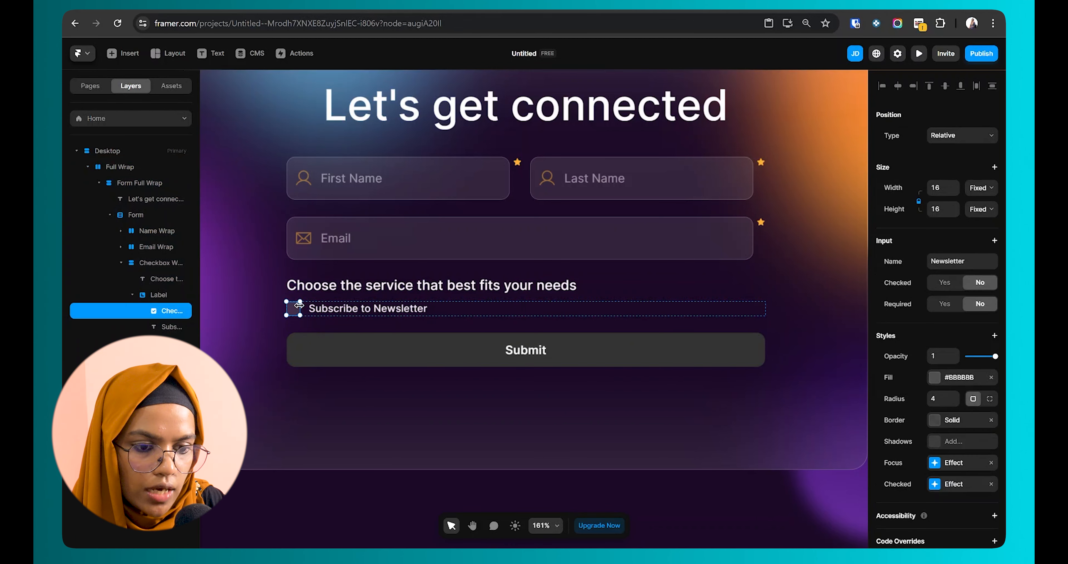
click(991, 463)
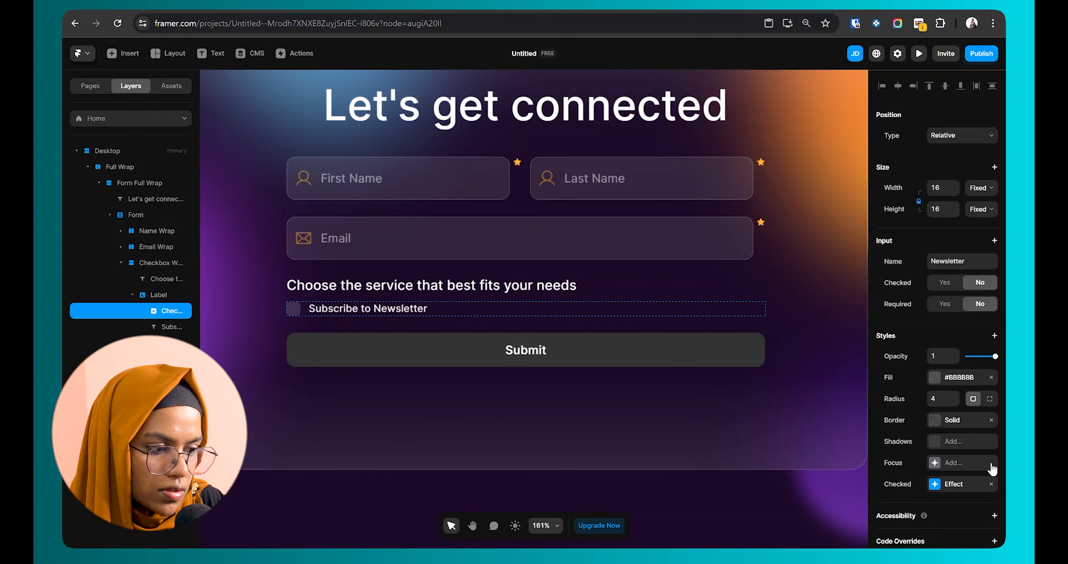
click(936, 483)
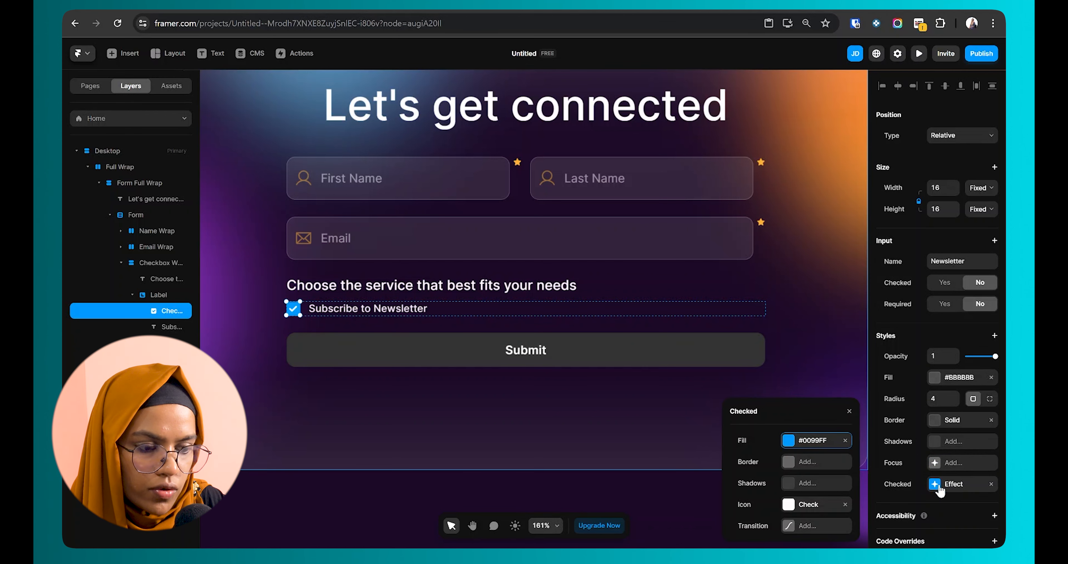
click(793, 504)
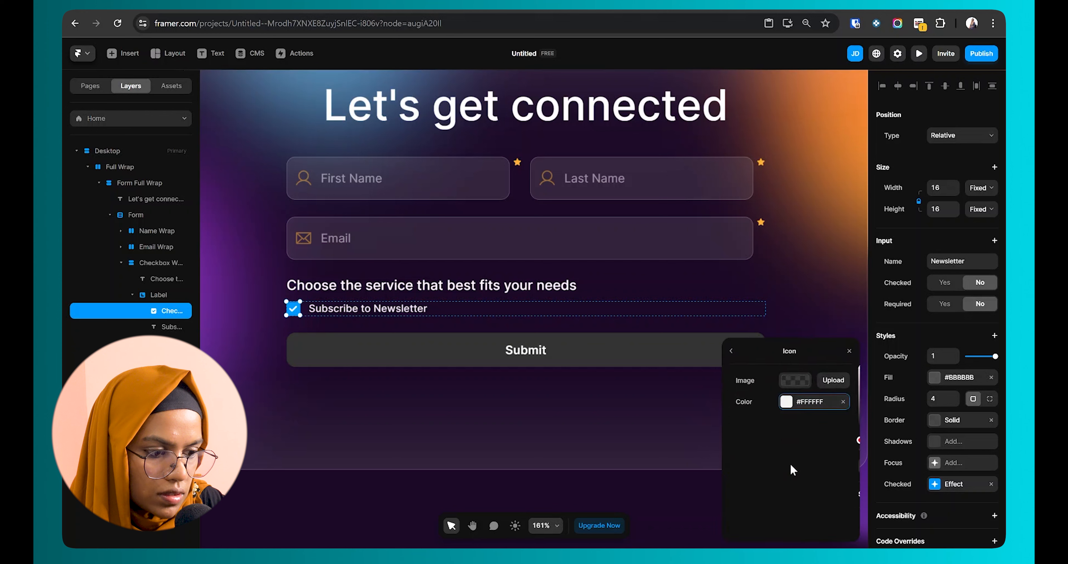
click(786, 401)
click(731, 350)
click(791, 441)
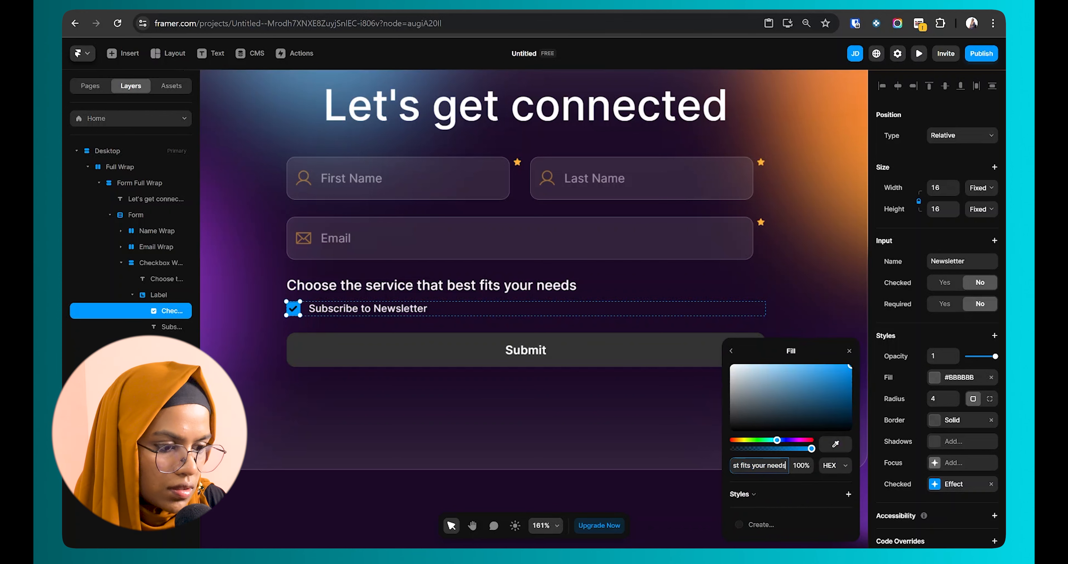
click(518, 162)
Step: Look up the required-field star's colour inside the input field component
click(519, 164)
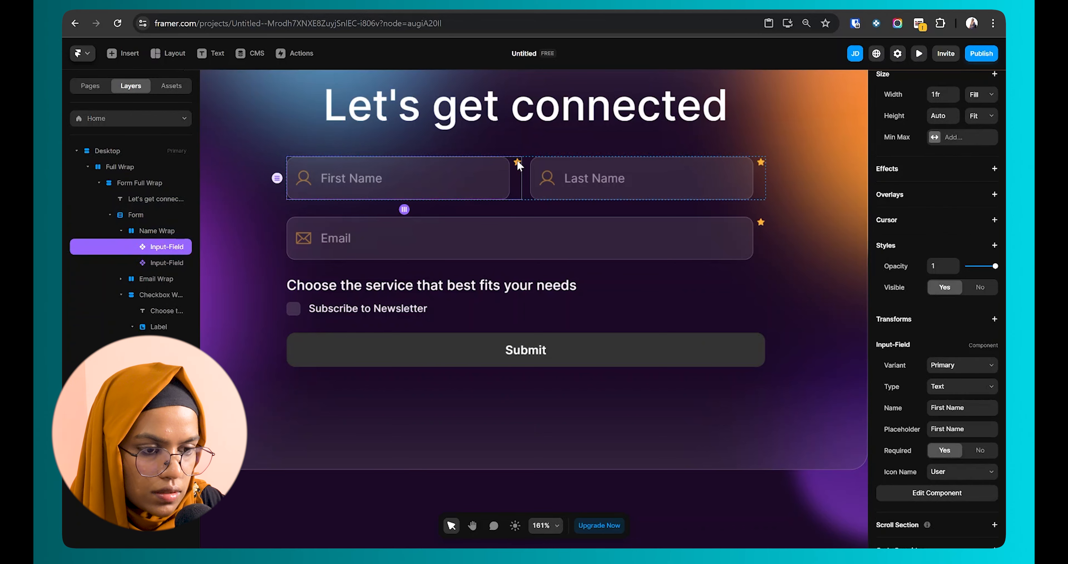
double_click(508, 168)
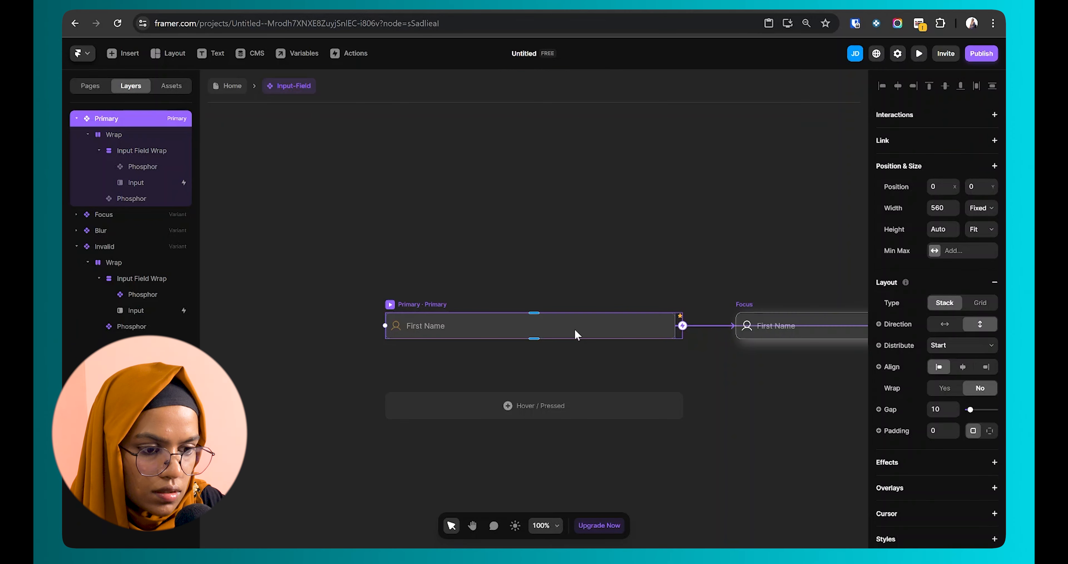
click(681, 317)
scroll(945, 483, down, 5)
click(948, 458)
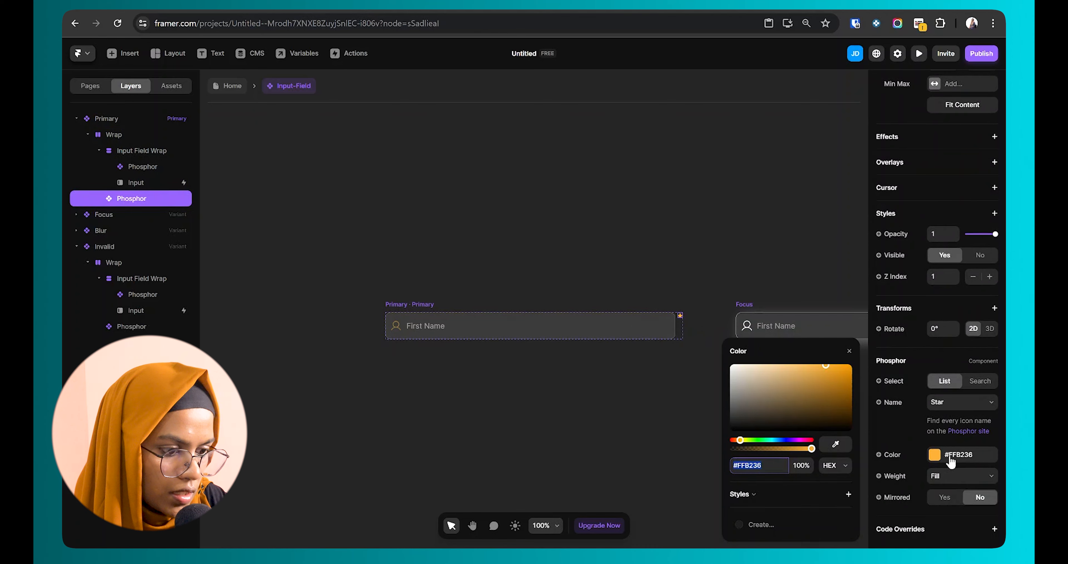
click(241, 92)
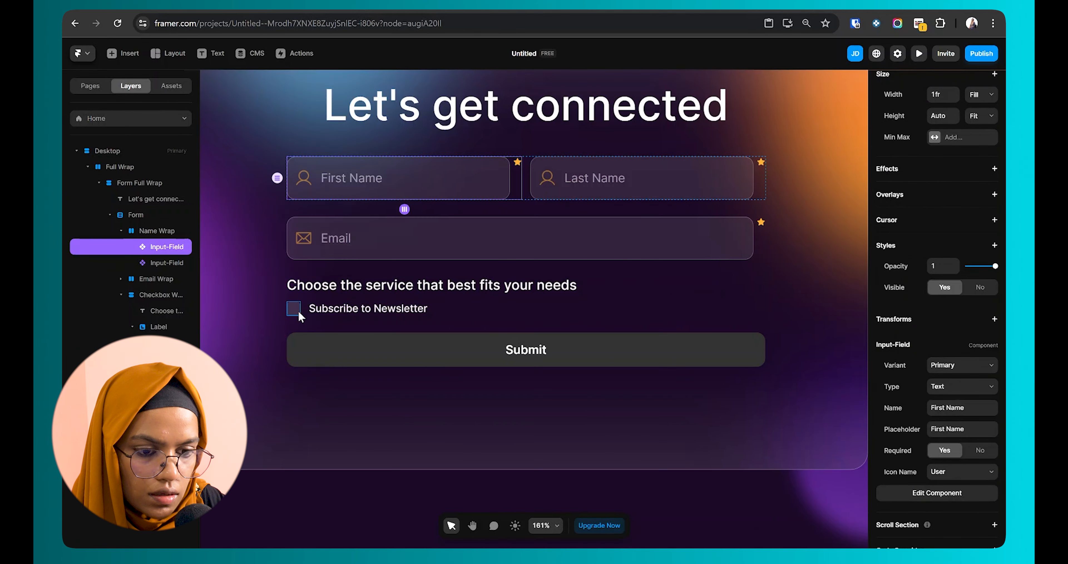
Step: Set the Subscribe to Newsletter checkbox's checked-state fill to #FFB236
click(295, 309)
click(935, 484)
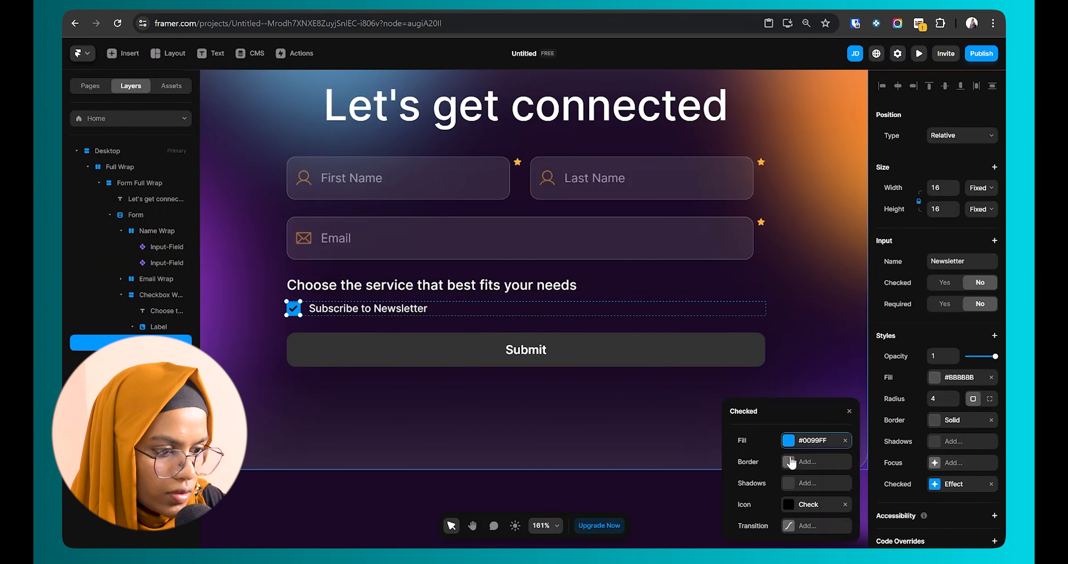
click(788, 440)
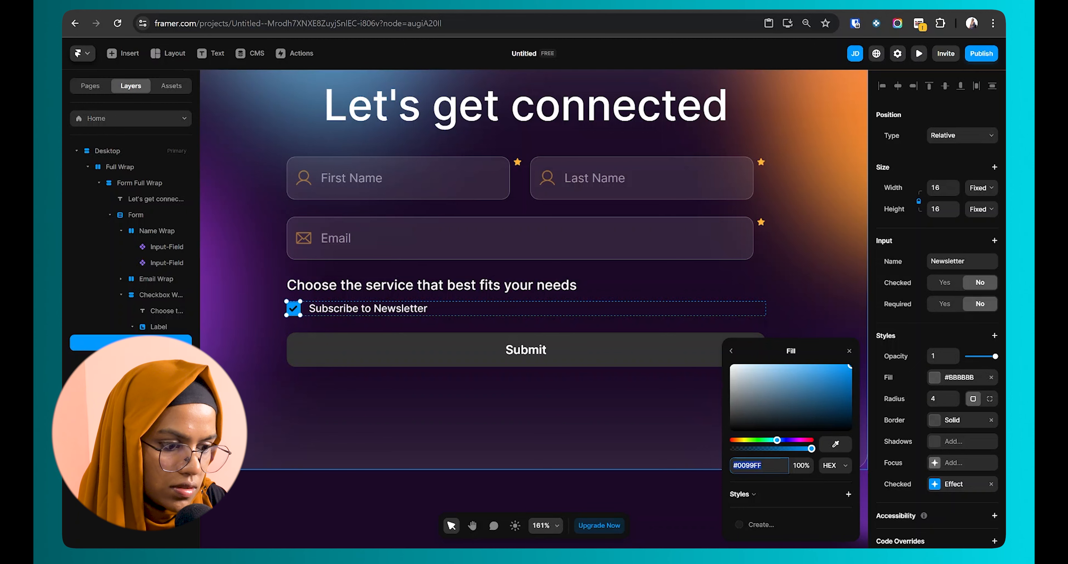
text(#FFB236)
key(Return)
click(433, 394)
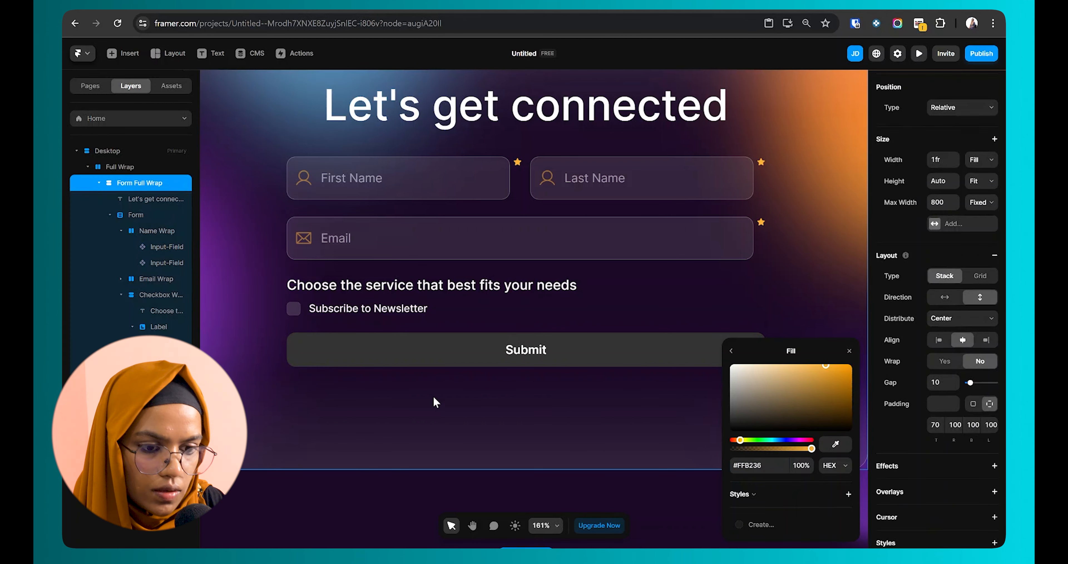
Step: Change the Subscribe to Newsletter checkbox label to 'Web Development'
click(423, 309)
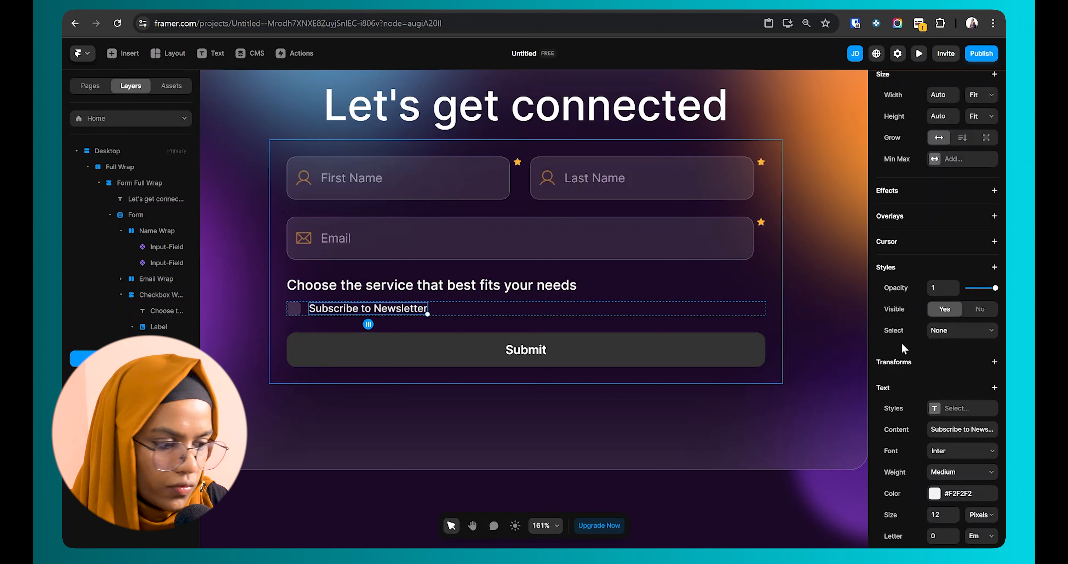
click(963, 429)
text(Web Development)
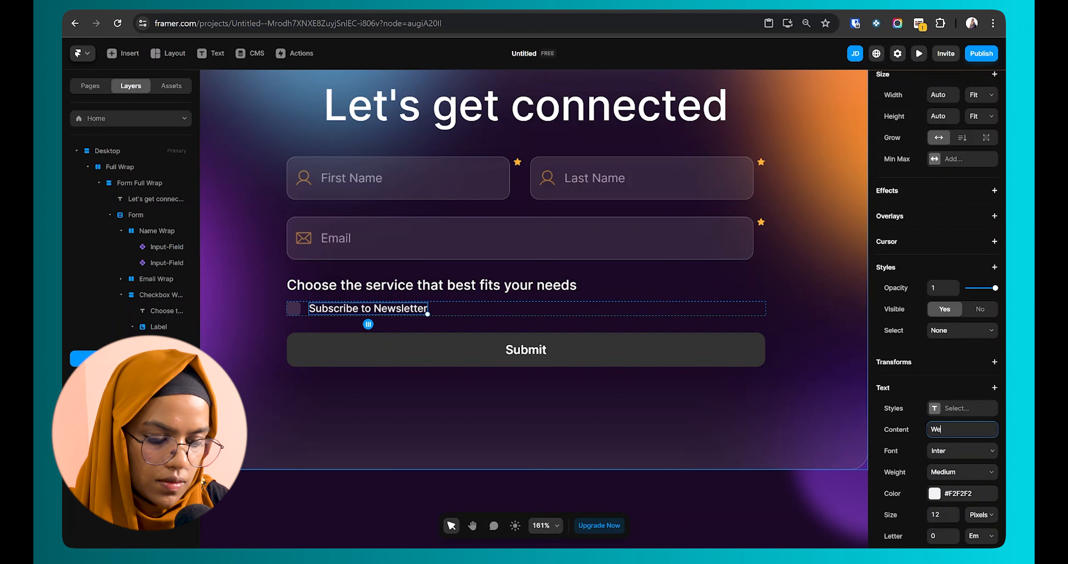
key(Return)
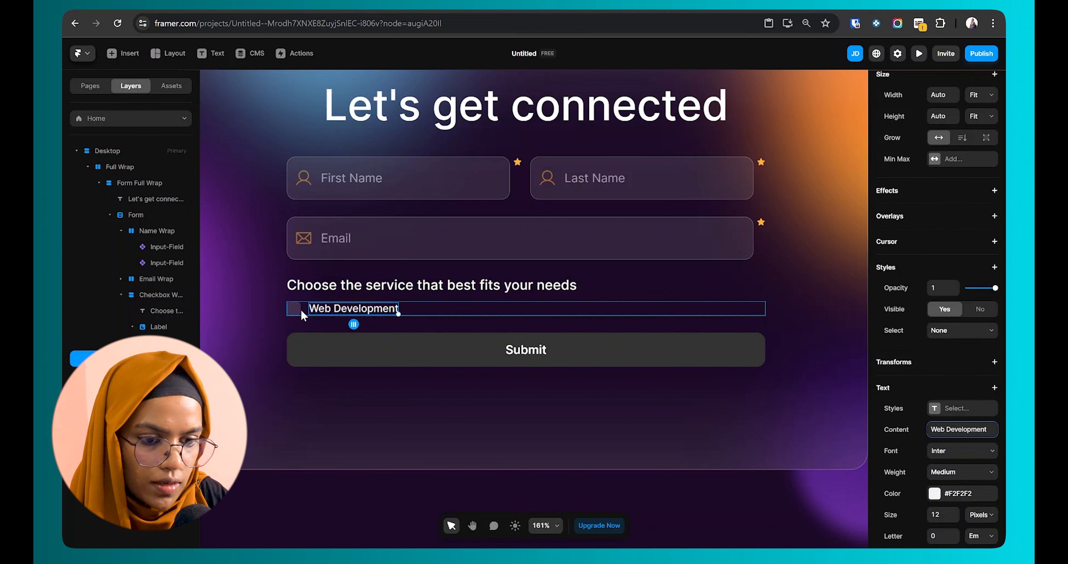
Step: Duplicate the checkbox row to make four, then stack them in a two-by-two grid
click(135, 327)
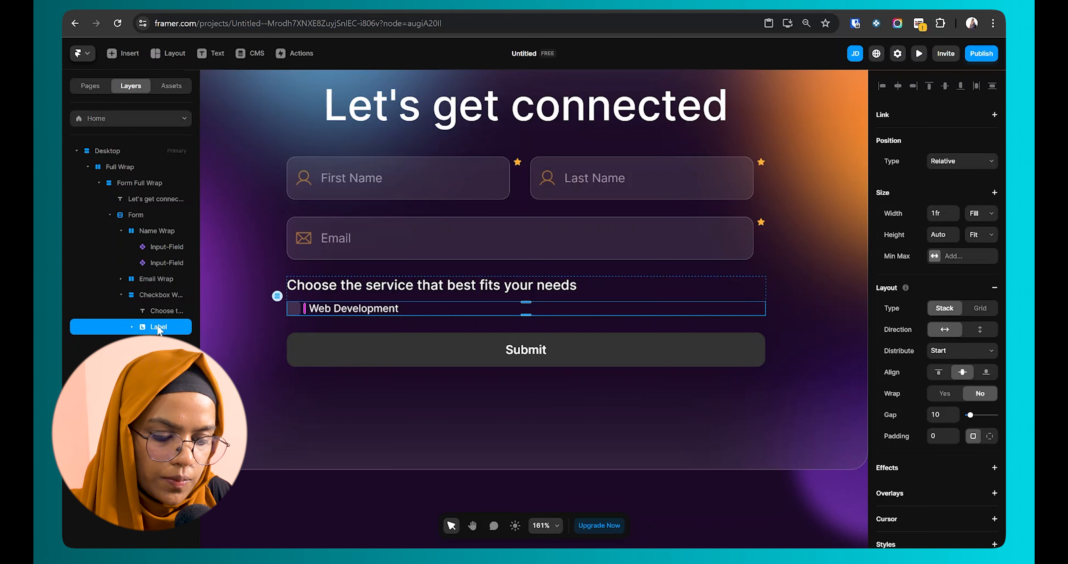
key(ctrl+d)
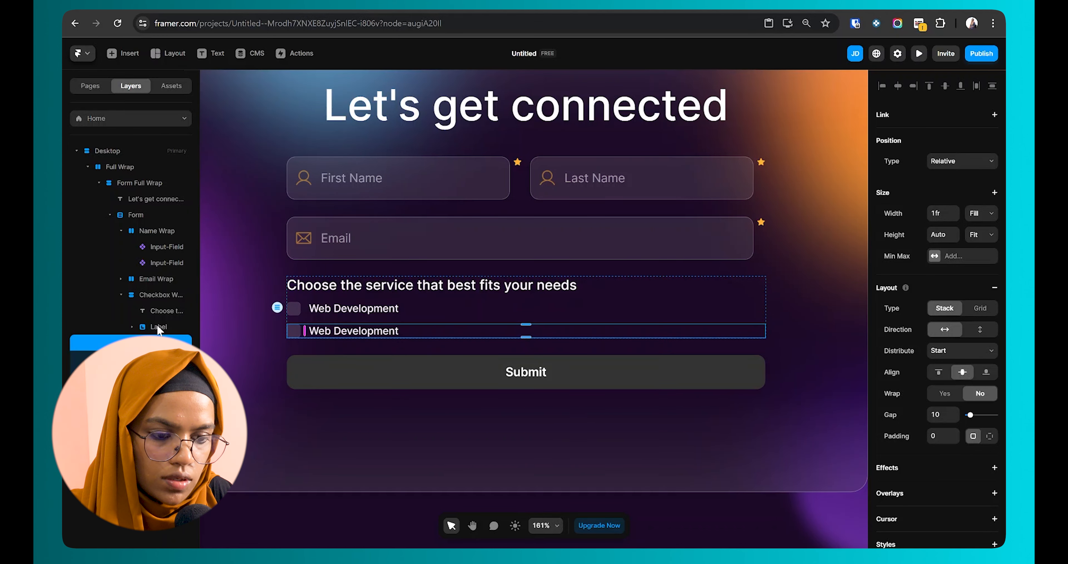
key(ctrl+d)
key(ctrl+d)
click(328, 351)
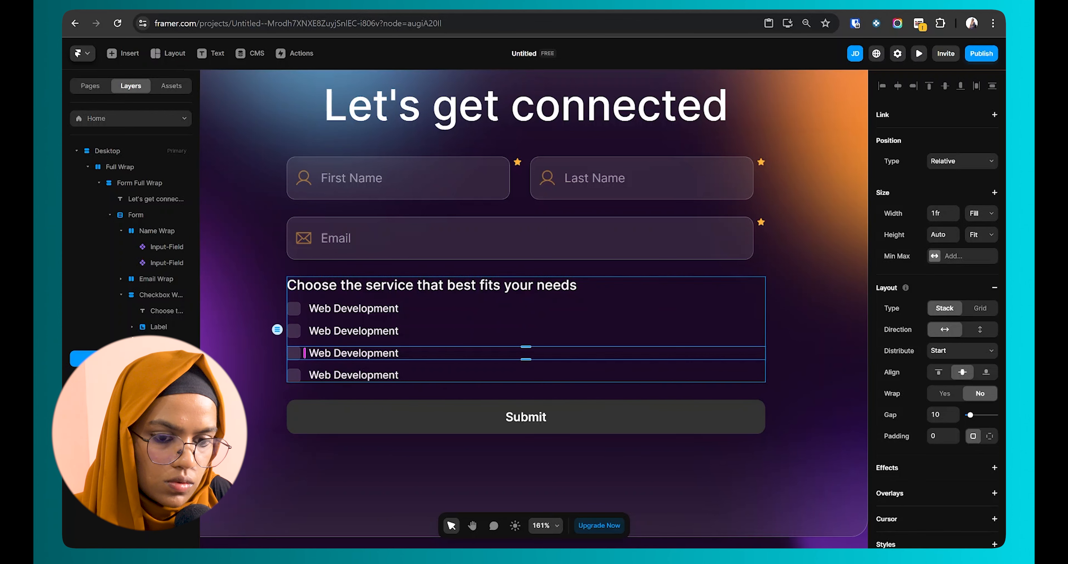
click(158, 328)
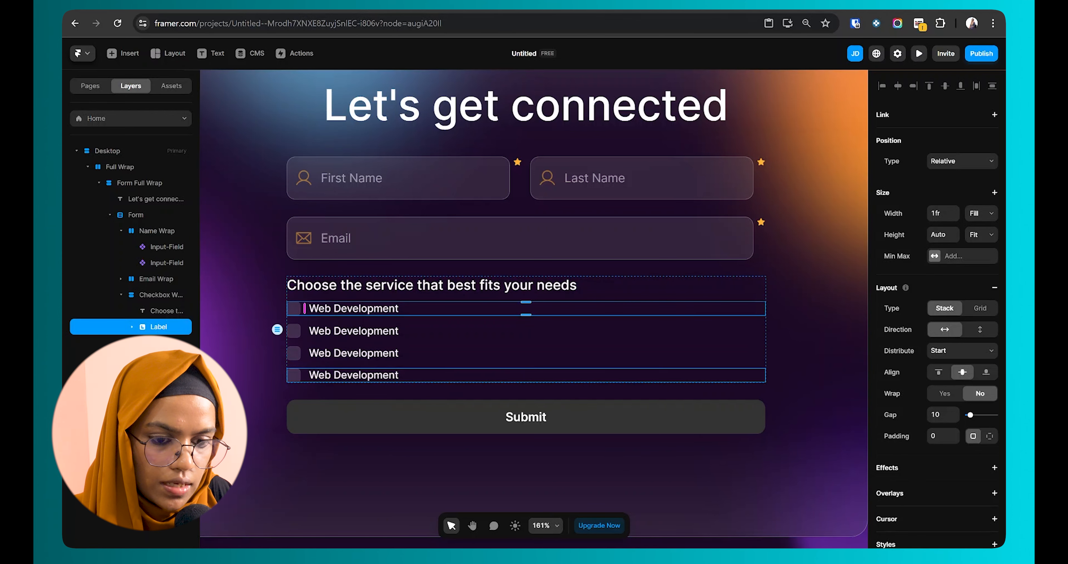
shift+click(159, 375)
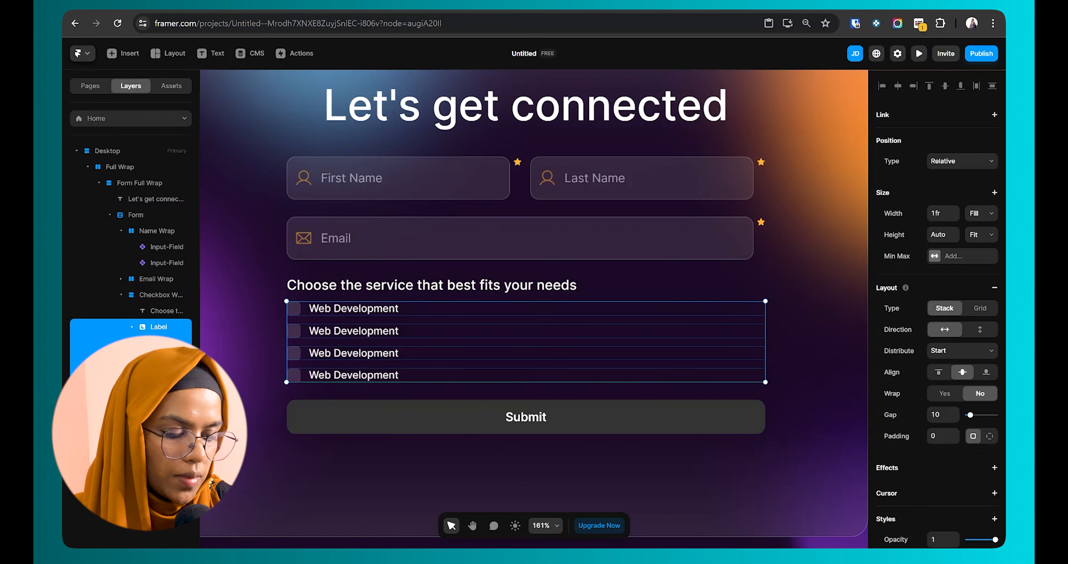
key(ctrl+Return)
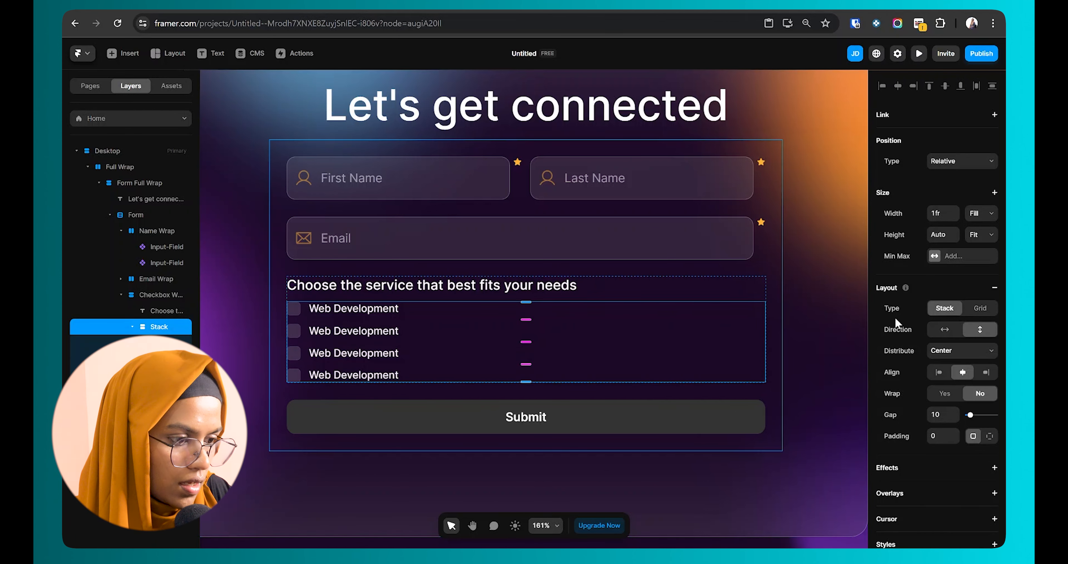
click(989, 311)
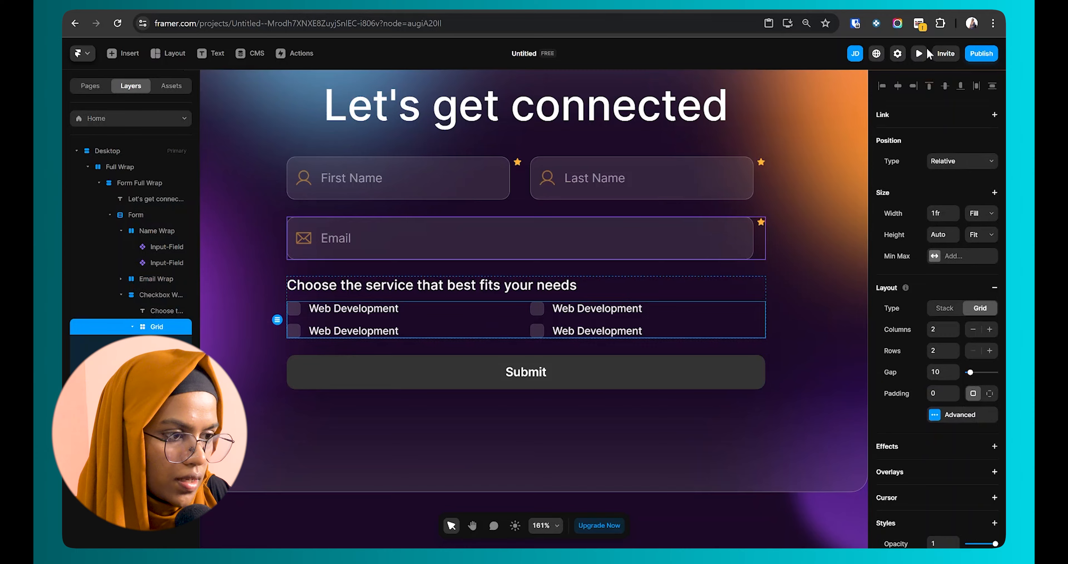
Step: Tick three of the checkboxes in preview to test them, then return to editing
click(918, 54)
click(392, 341)
click(540, 341)
click(541, 354)
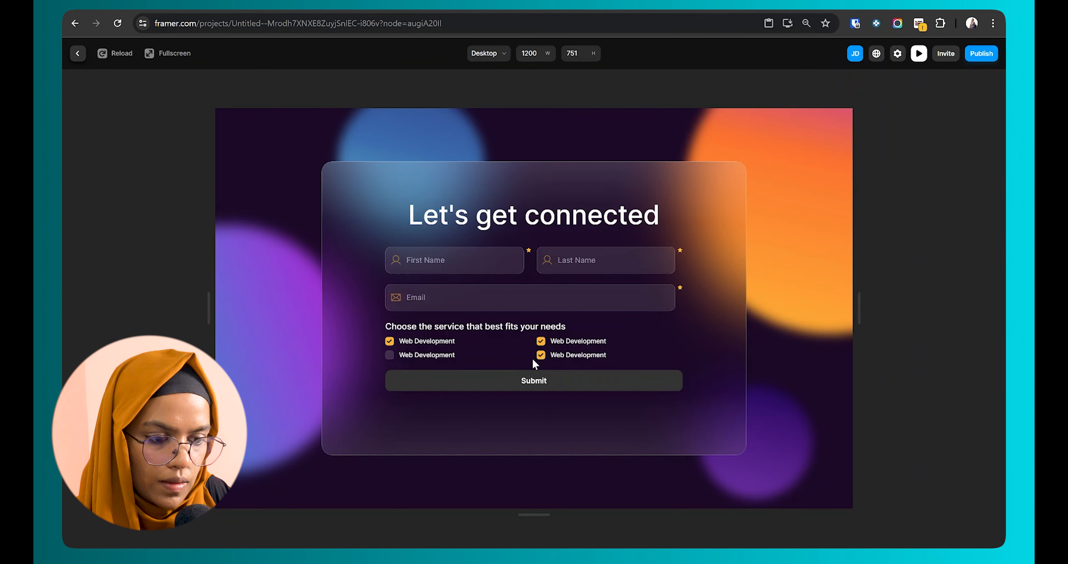
click(80, 54)
click(589, 334)
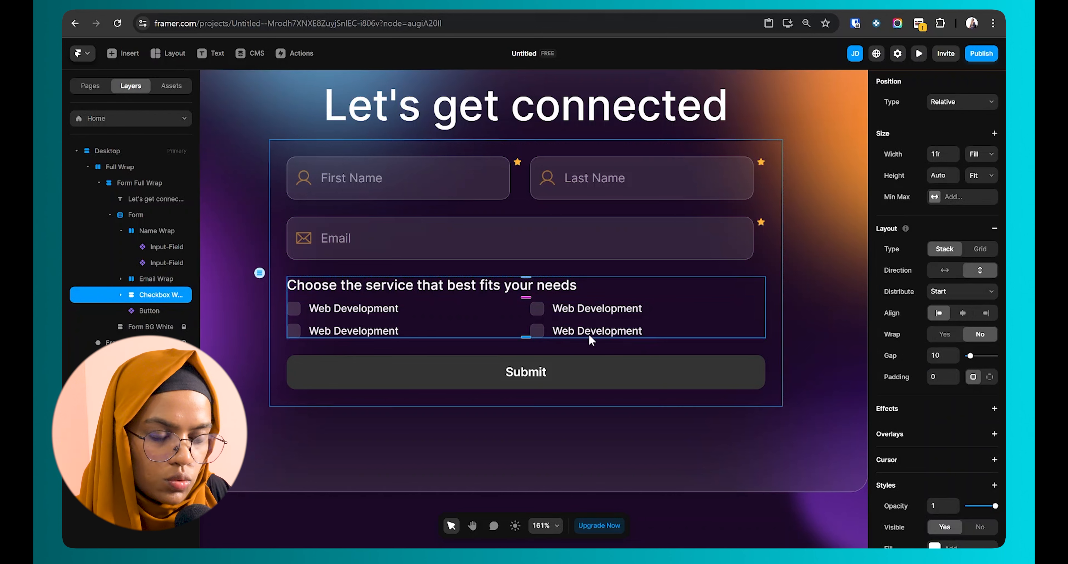
Step: Duplicate the checkbox section, rename the copy 'Text Area' and delete its checkbox grid
click(161, 279)
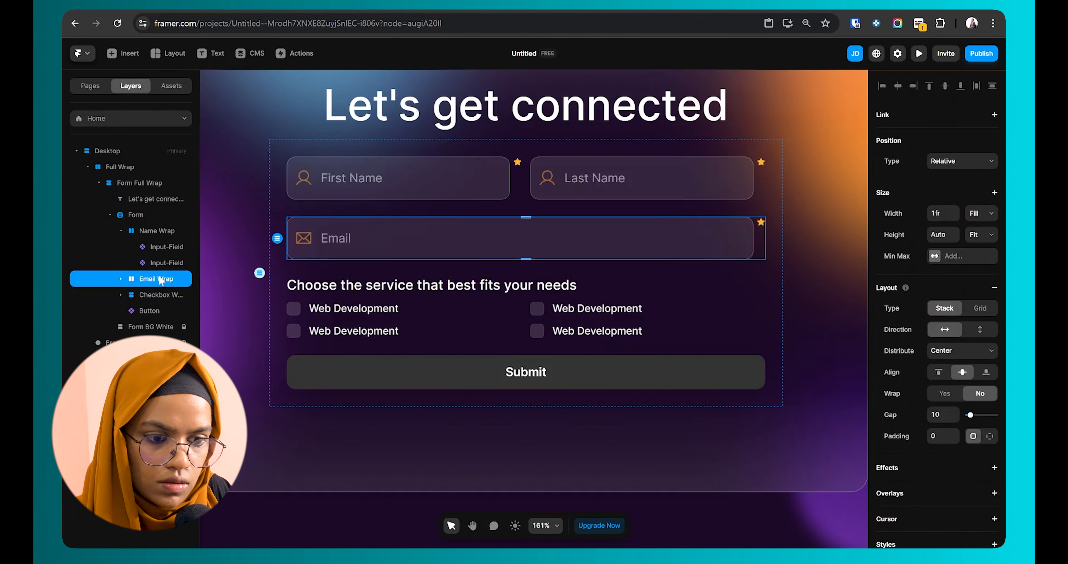
click(175, 297)
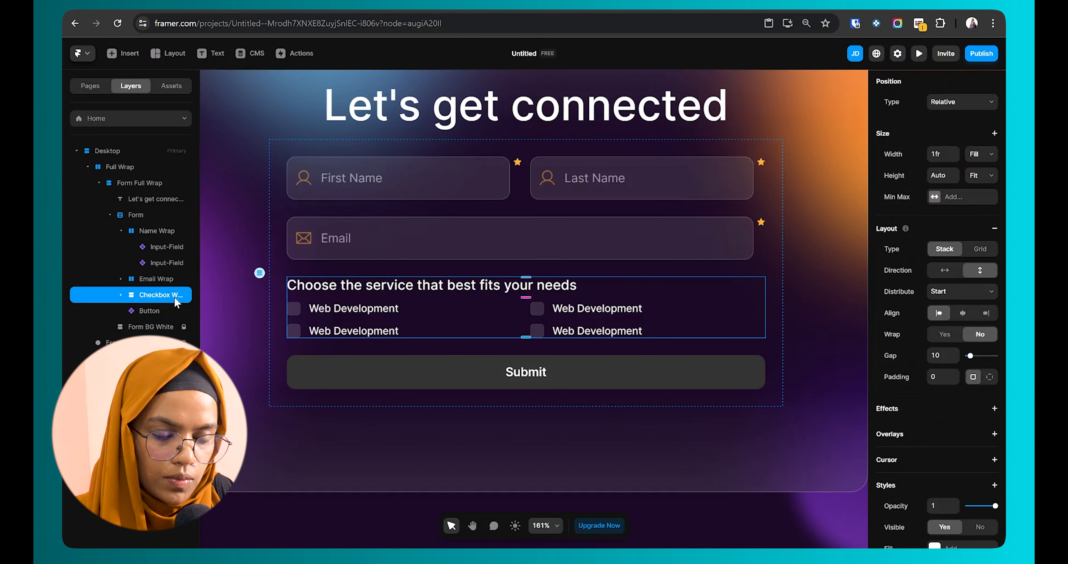
key(ctrl+d)
key(ctrl+r)
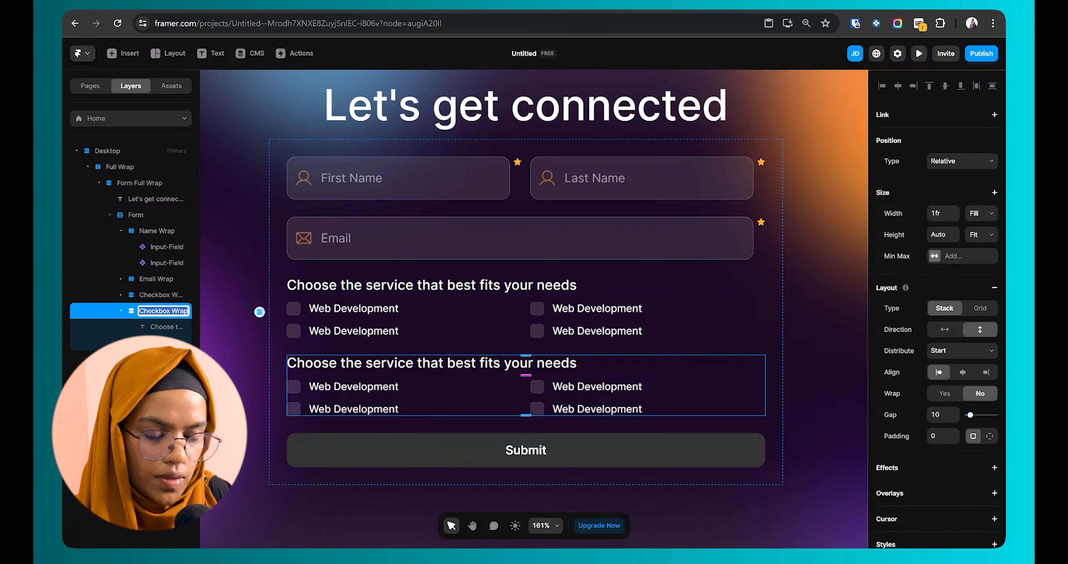
text(Text Area)
key(Return)
click(161, 343)
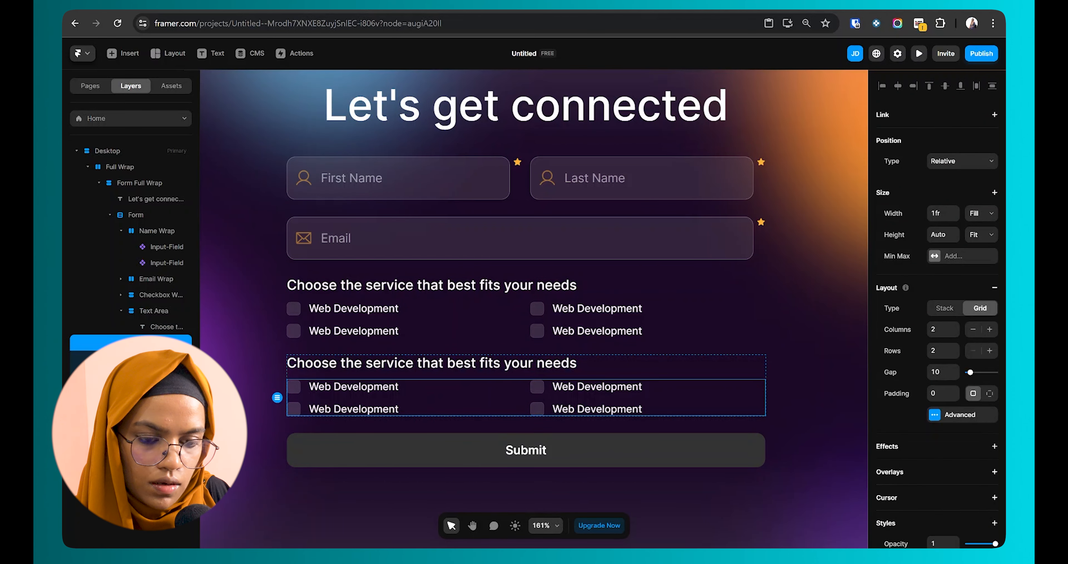
key(Delete)
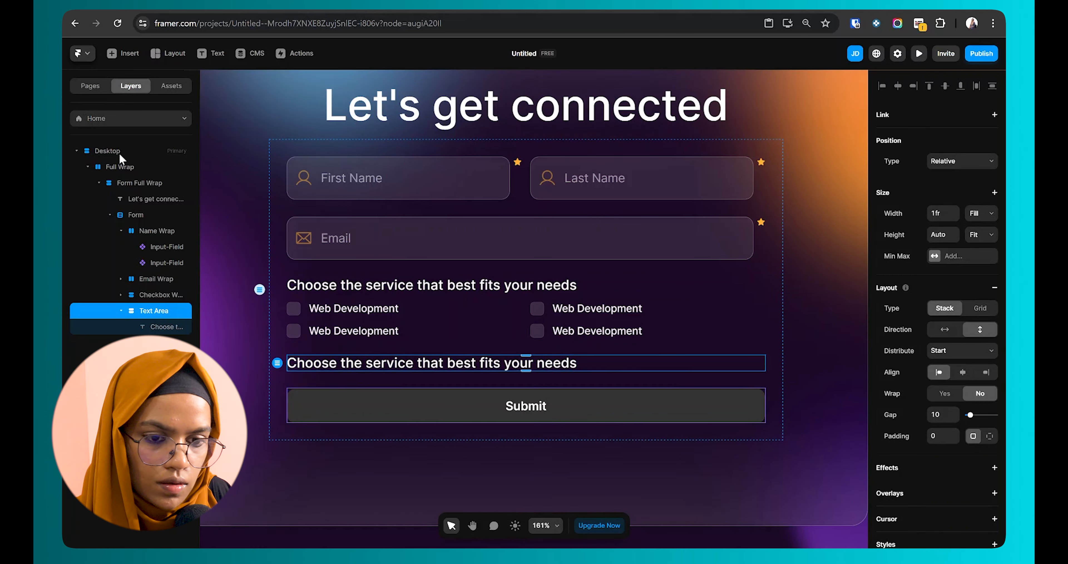
Step: Insert a text input into the Text Area section and delete its Name label
click(142, 214)
click(526, 438)
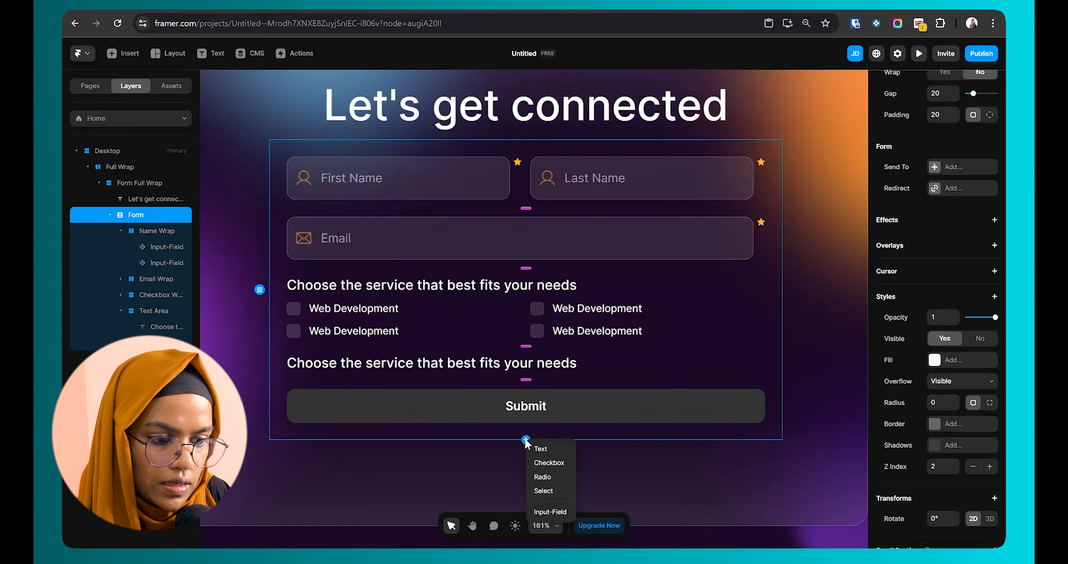
click(541, 449)
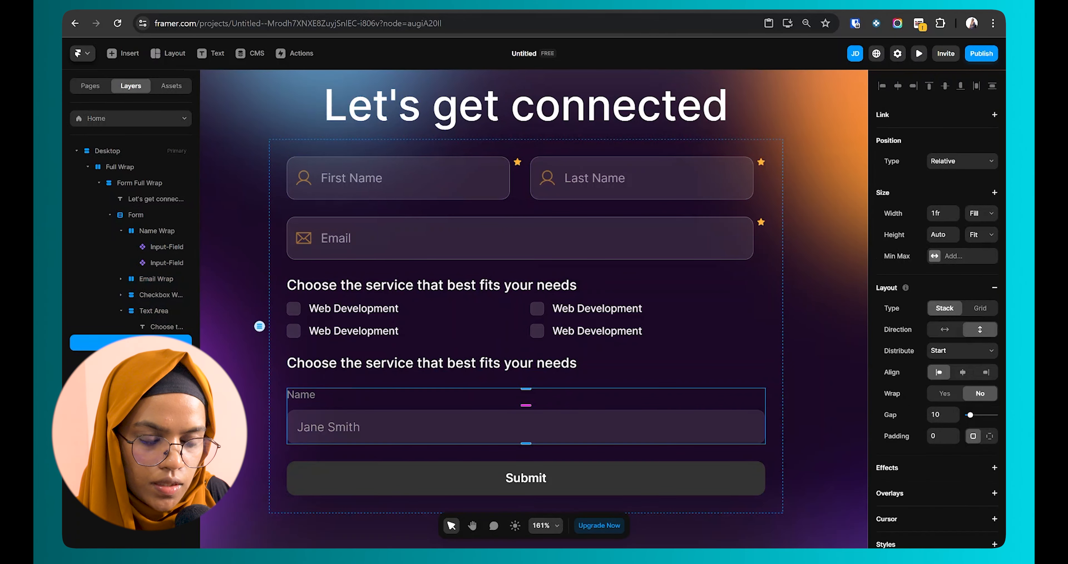
drag(162, 322, 167, 331)
double_click(311, 392)
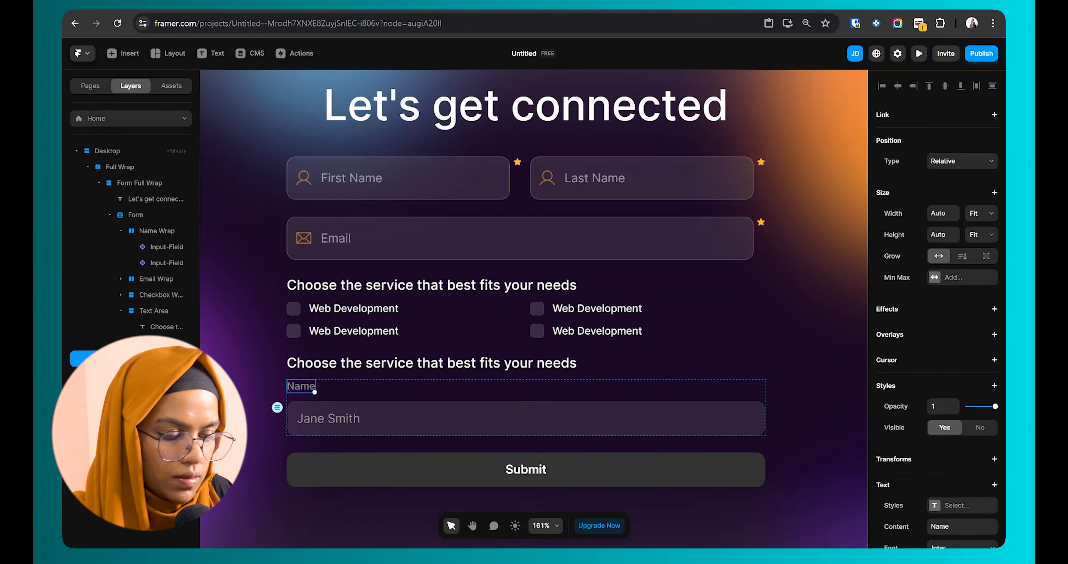
key(Delete)
Step: Make the input a Text Area with placeholder 'Describe your issues'
click(967, 264)
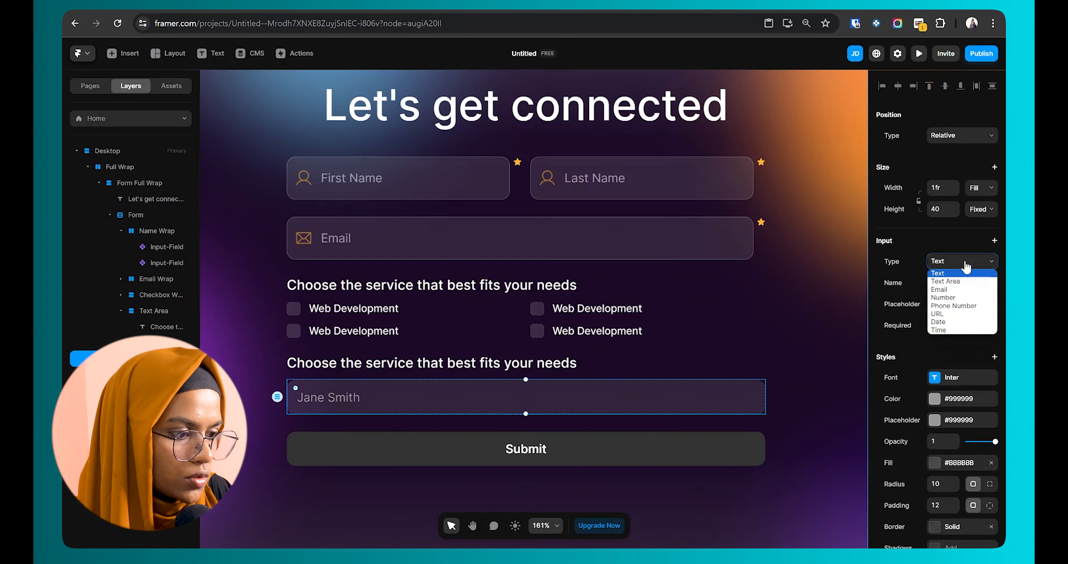
click(955, 282)
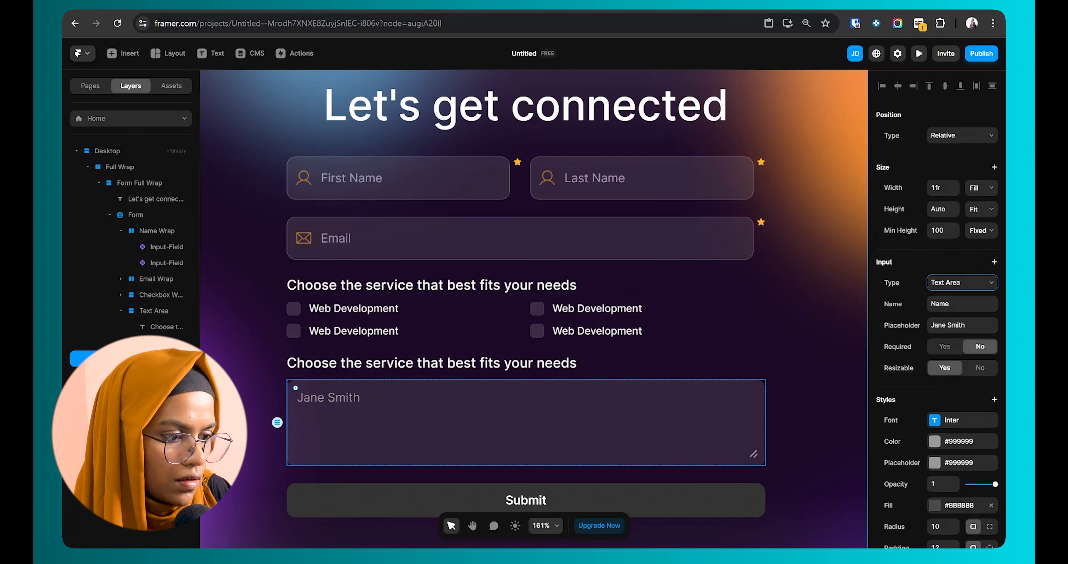
click(958, 325)
text(De)
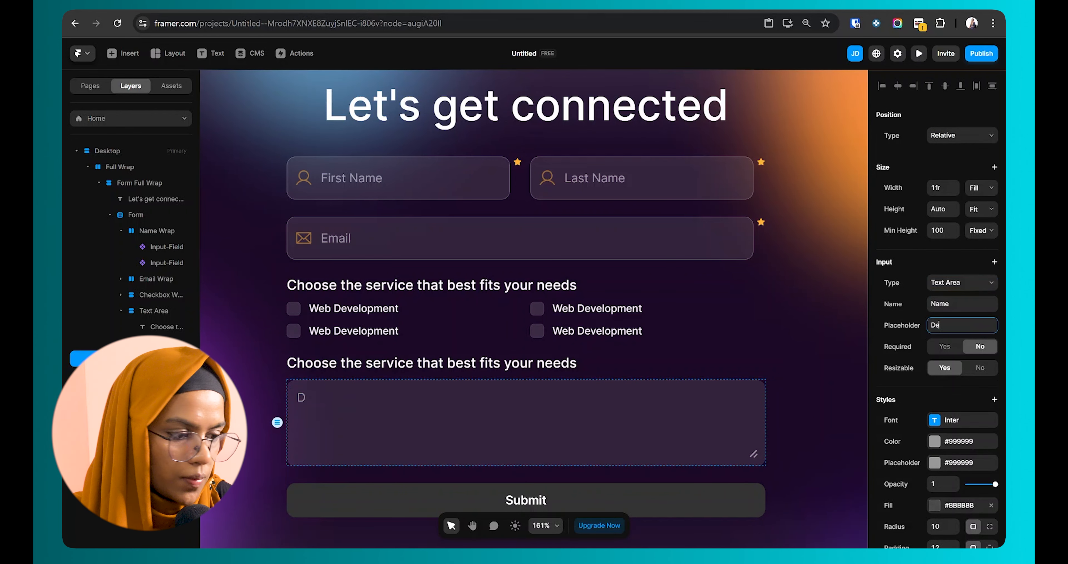
text(scribe your issues)
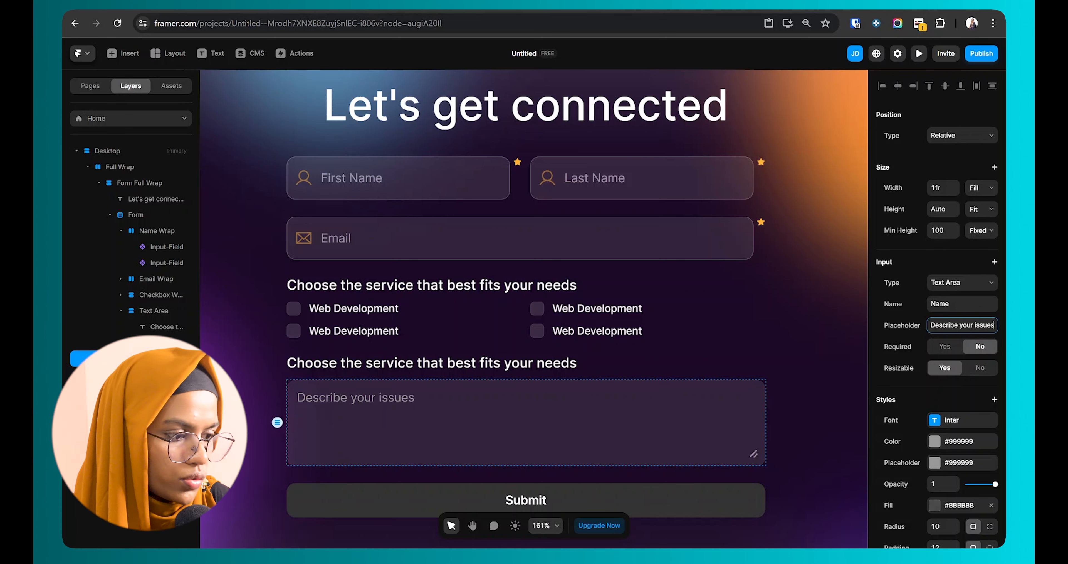
click(799, 403)
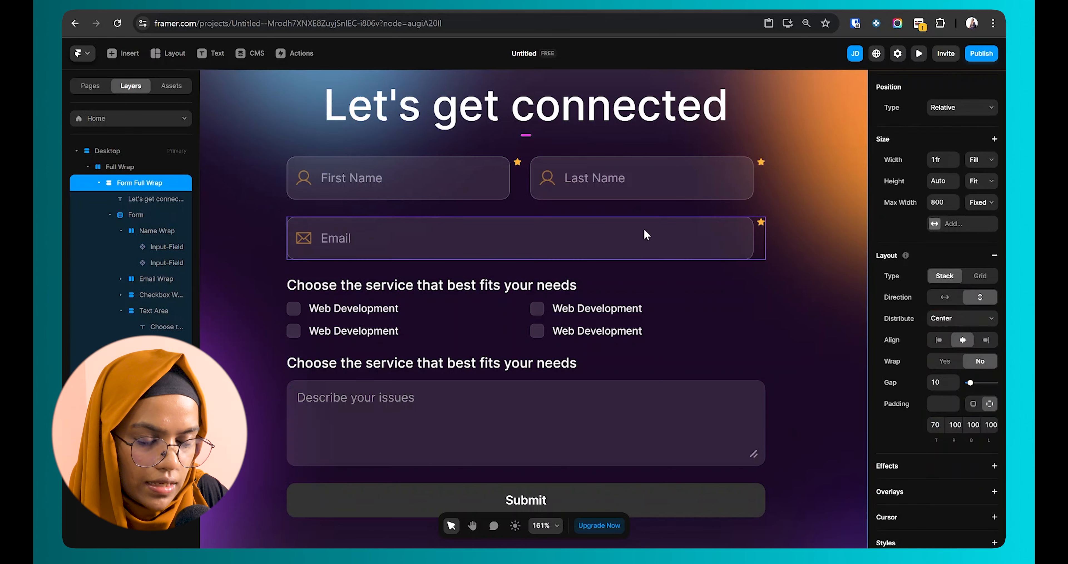
Step: Copy the Email input's styling and paste it onto the new text area
click(616, 244)
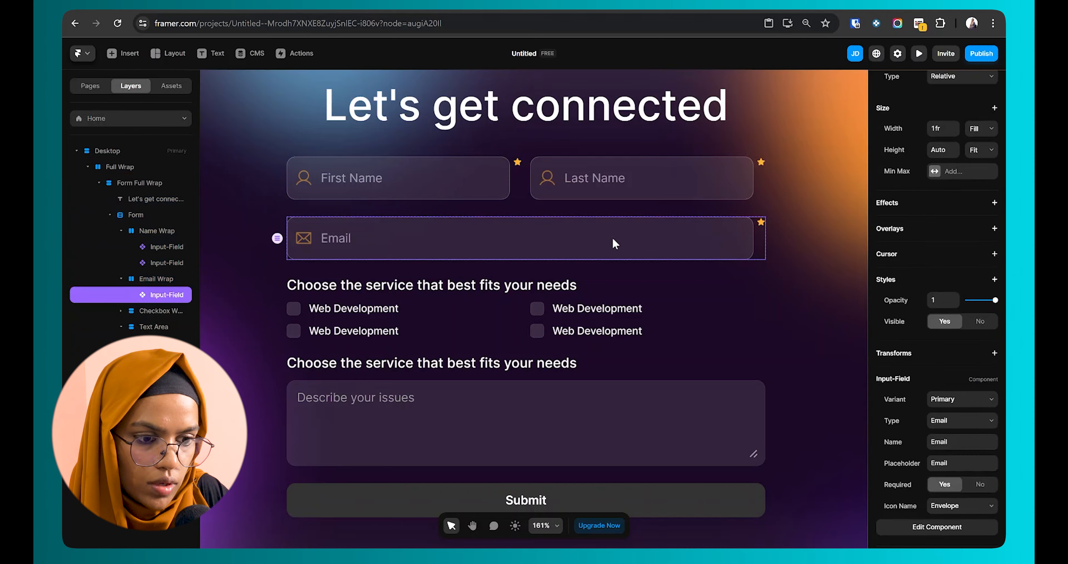
double_click(613, 238)
right_click(148, 183)
mouse_move(183, 263)
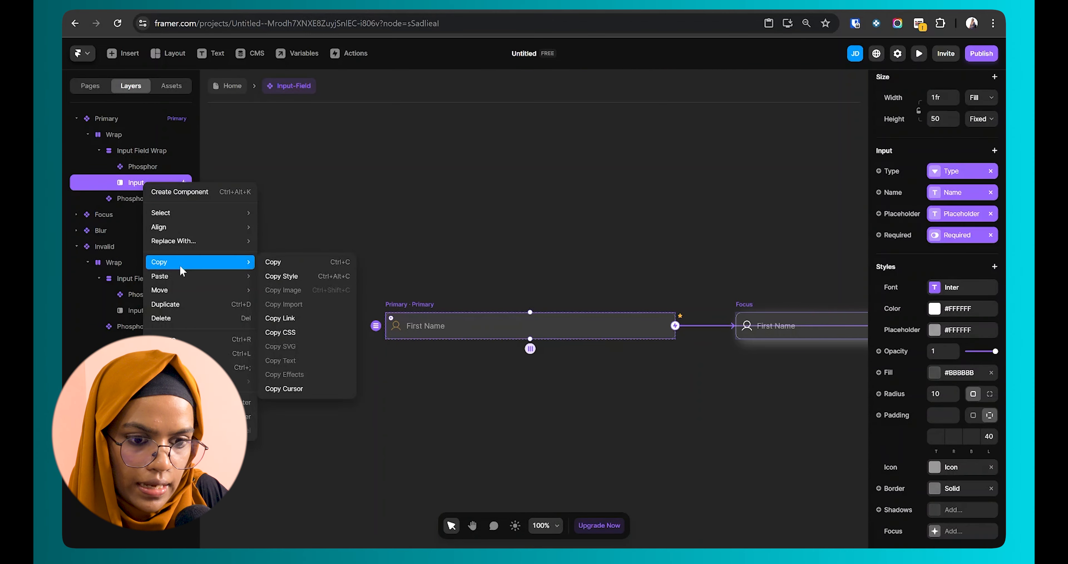
click(274, 276)
click(231, 86)
click(521, 416)
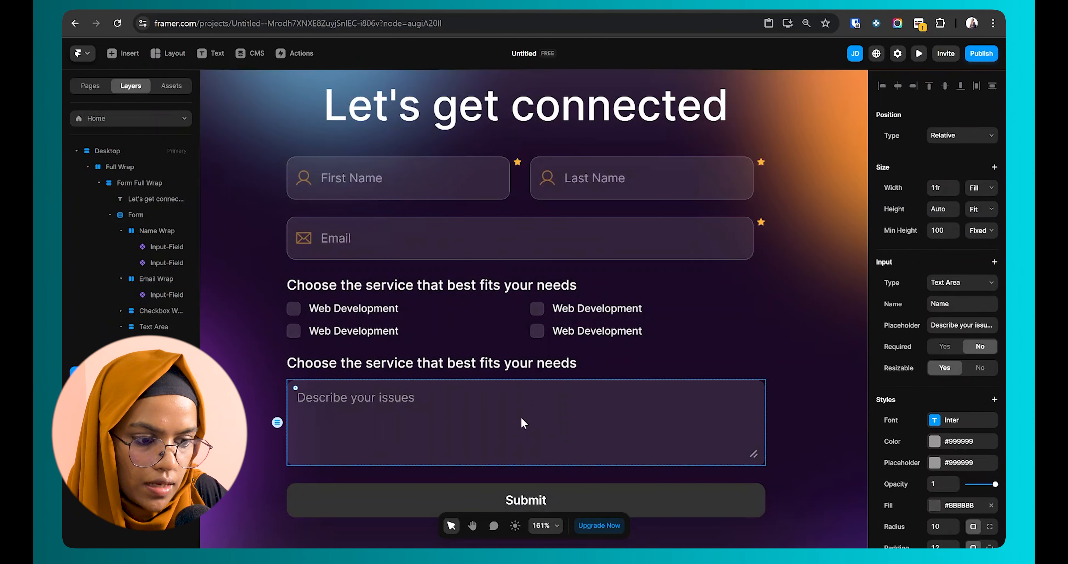
right_click(520, 416)
mouse_move(554, 382)
click(644, 393)
Step: Set the text area's left padding, trying 20 and settling on 15
scroll(954, 415, down, 3)
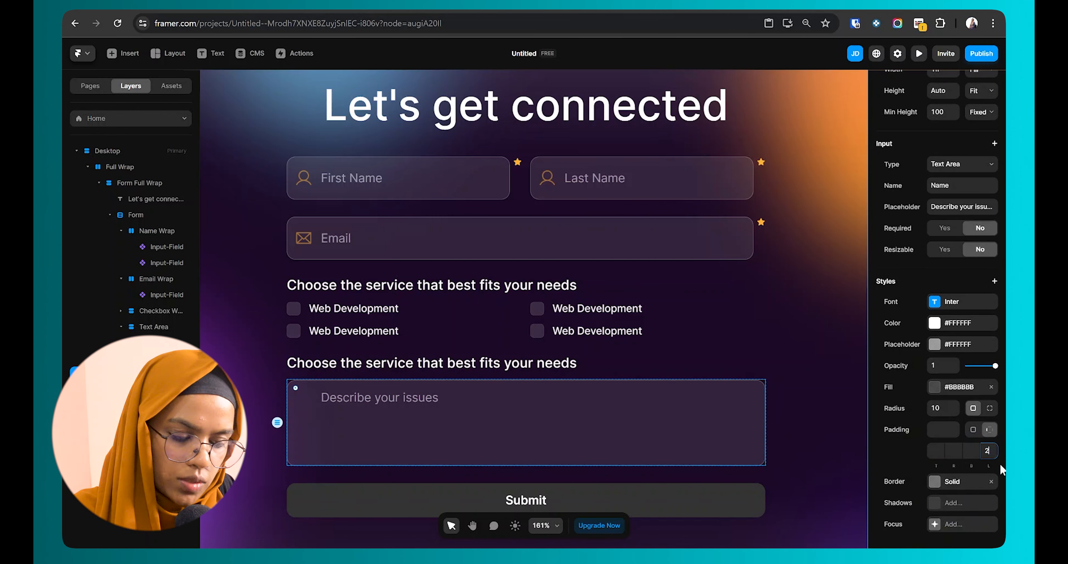
text(20)
key(Return)
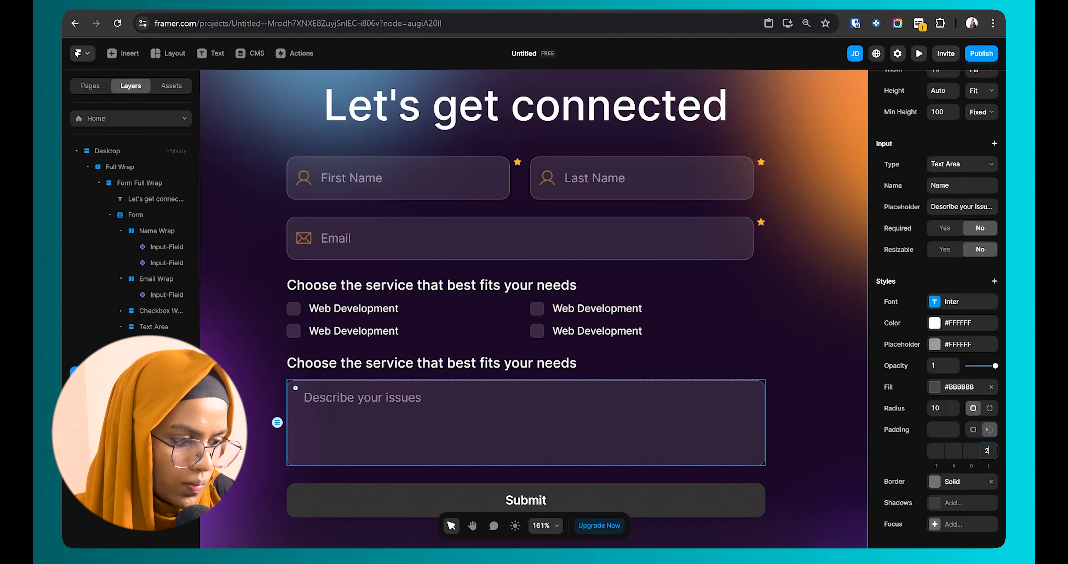
text(15)
key(Return)
key(BackSpace)
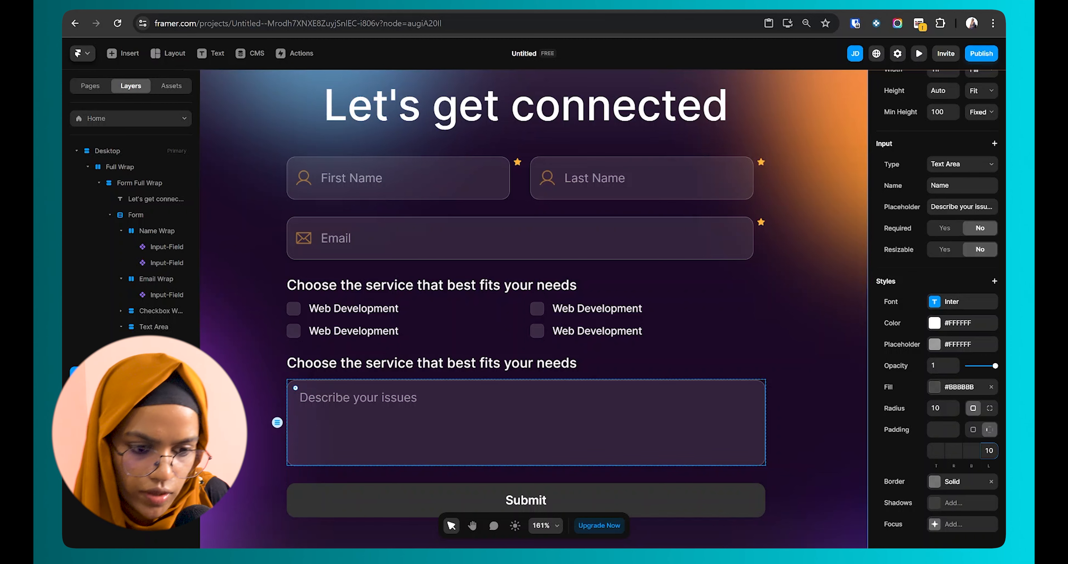
Step: Give the text area a minimum height of 150 after first trying 200
click(571, 392)
scroll(556, 426, down, 2)
ctrl+click(556, 420)
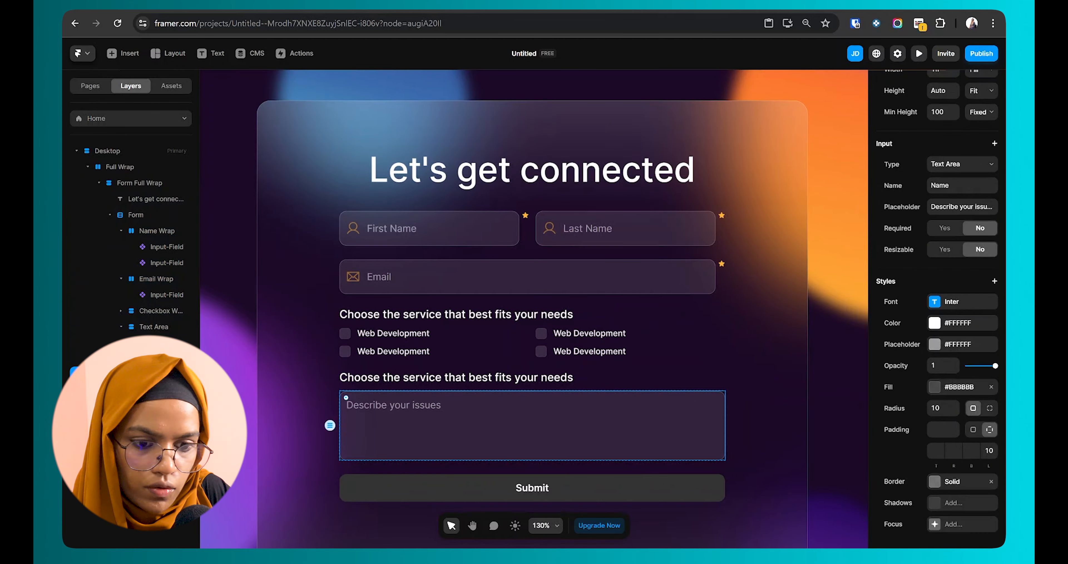
scroll(982, 240, up, 3)
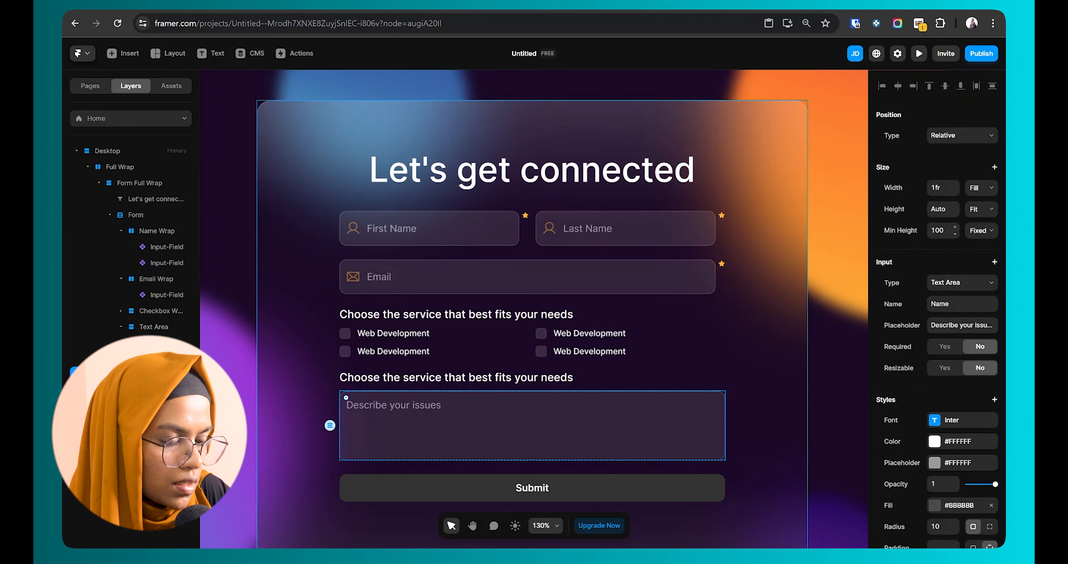
text(200)
key(Return)
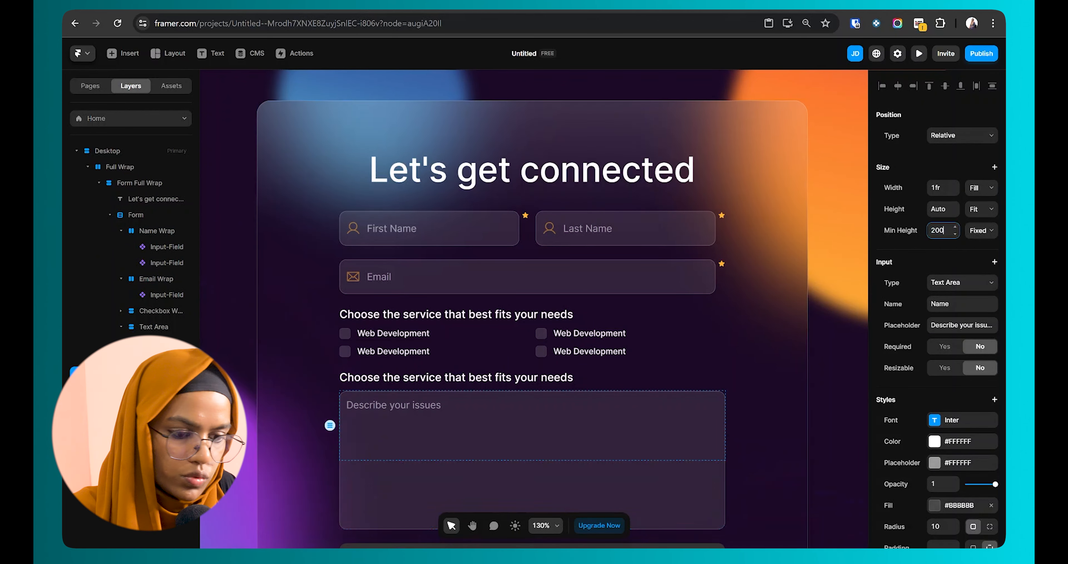
scroll(667, 298, down, 1)
text(150)
key(Return)
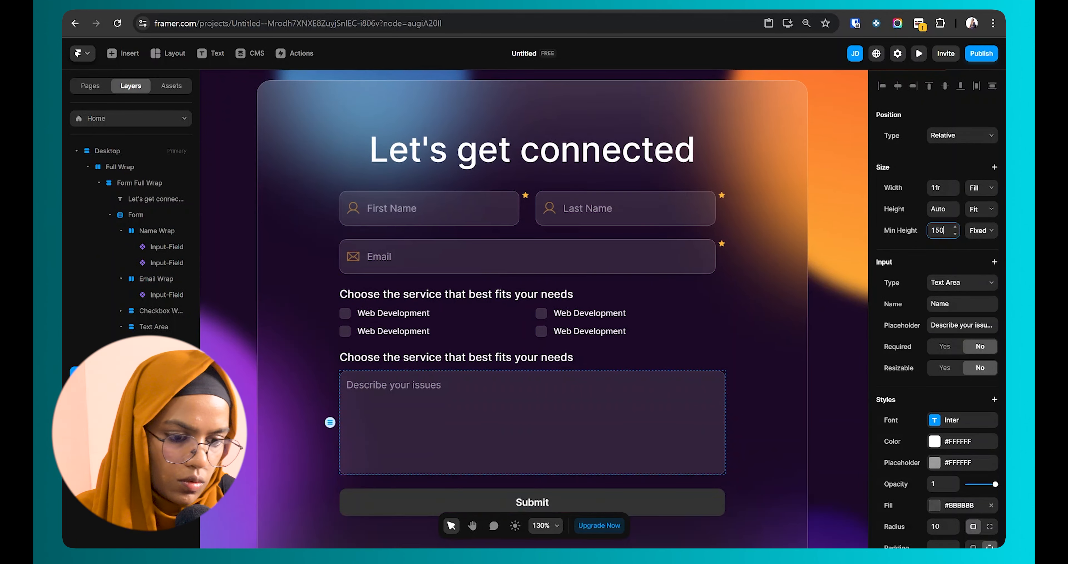
Step: Set the Form container's gap to 30 between fields
click(819, 345)
scroll(705, 352, down, 2)
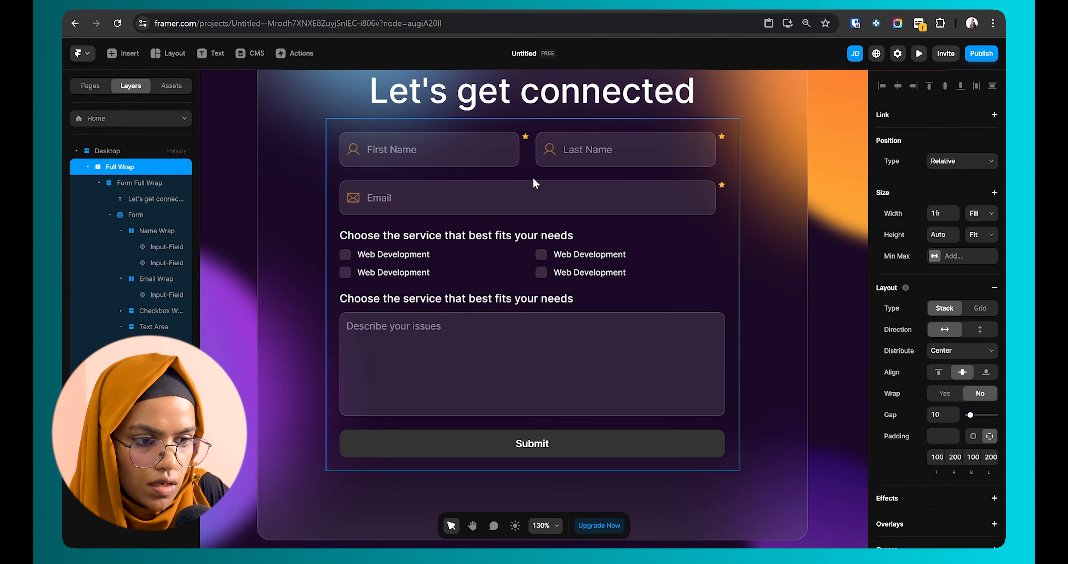
ctrl+click(533, 178)
scroll(956, 186, up, 3)
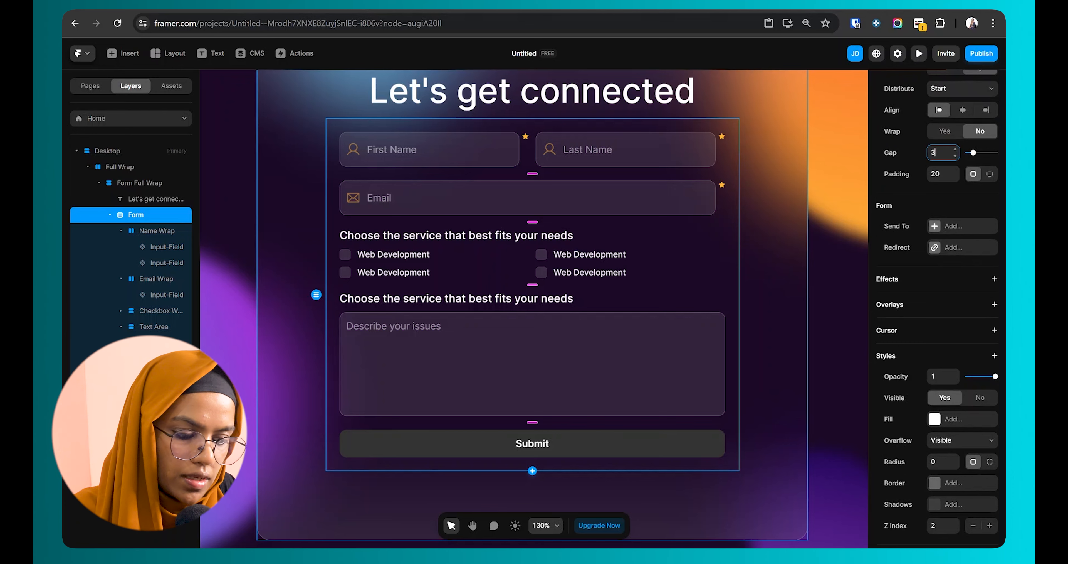
key(Return)
click(833, 232)
scroll(640, 317, down, 3)
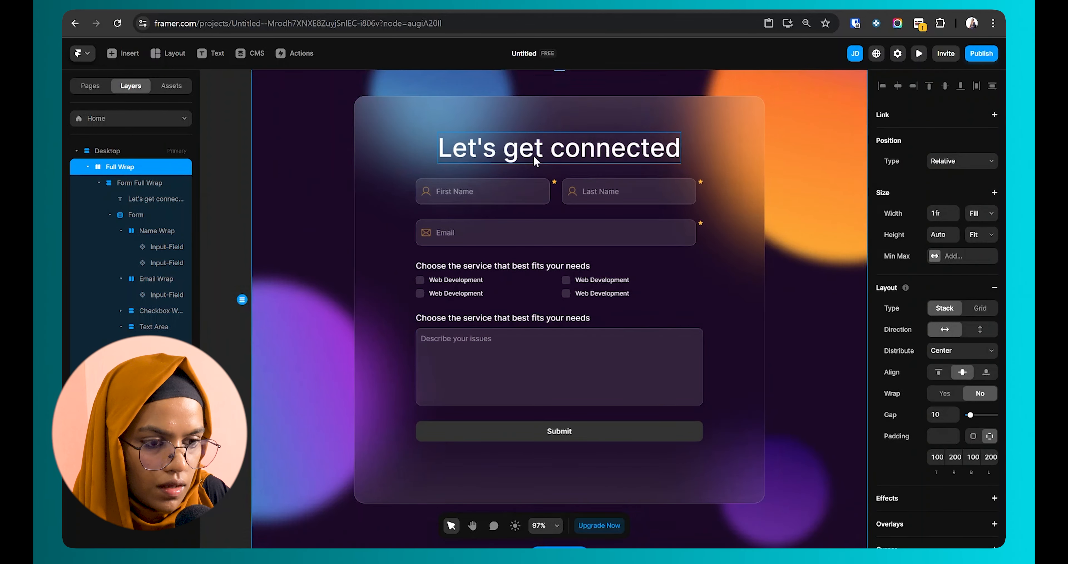
scroll(636, 352, down, 2)
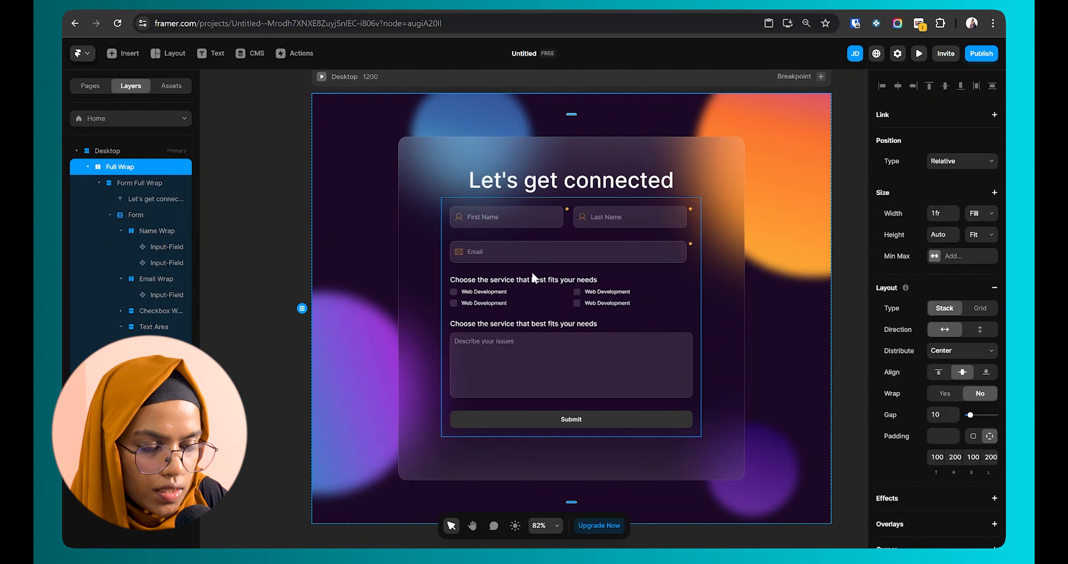
Step: Set the Submit button's default fill to orange #FFB236
click(565, 422)
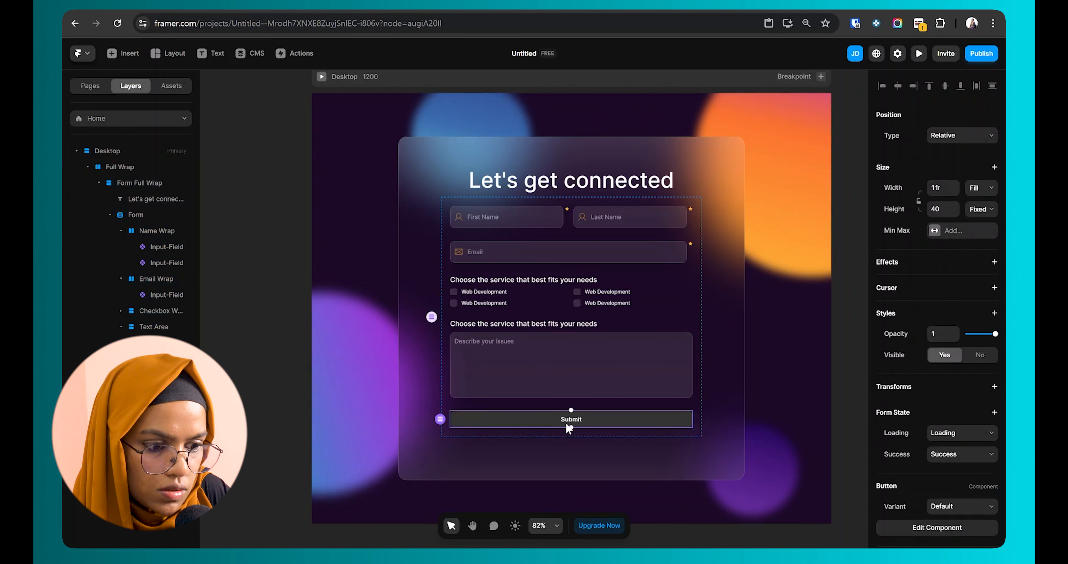
double_click(550, 418)
scroll(966, 495, down, 3)
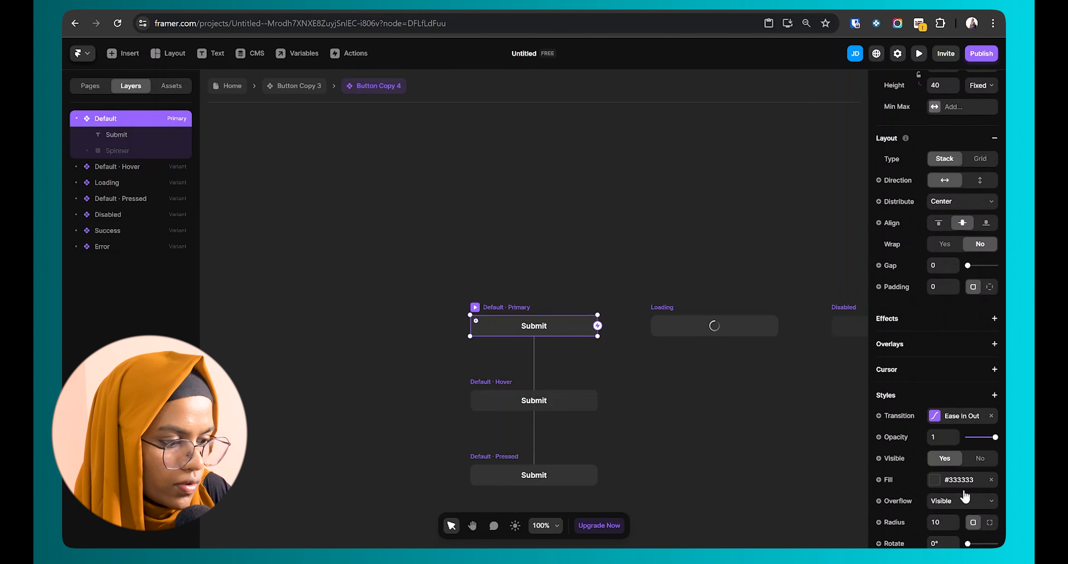
click(950, 480)
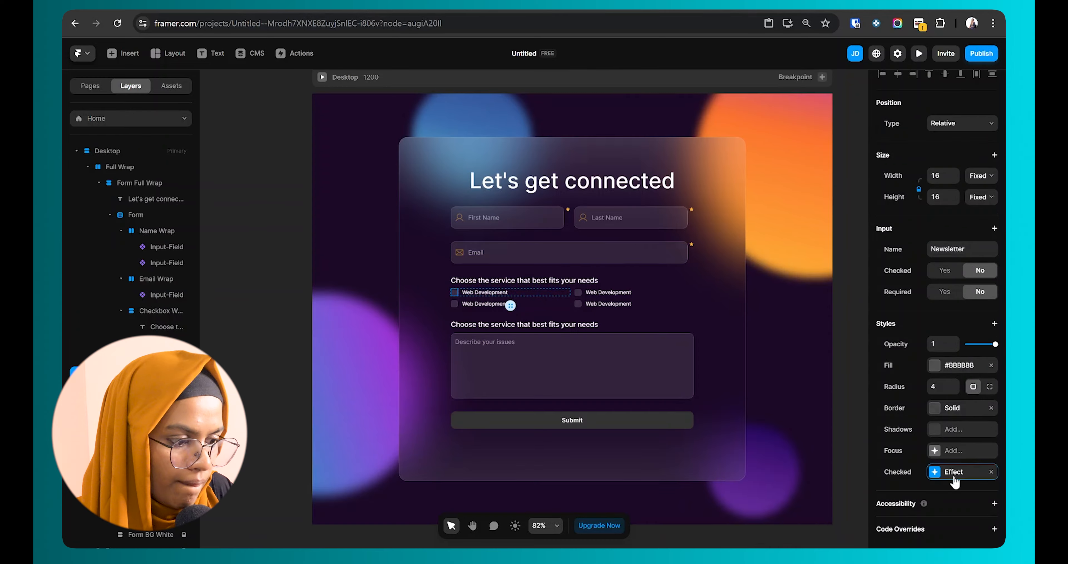
click(954, 477)
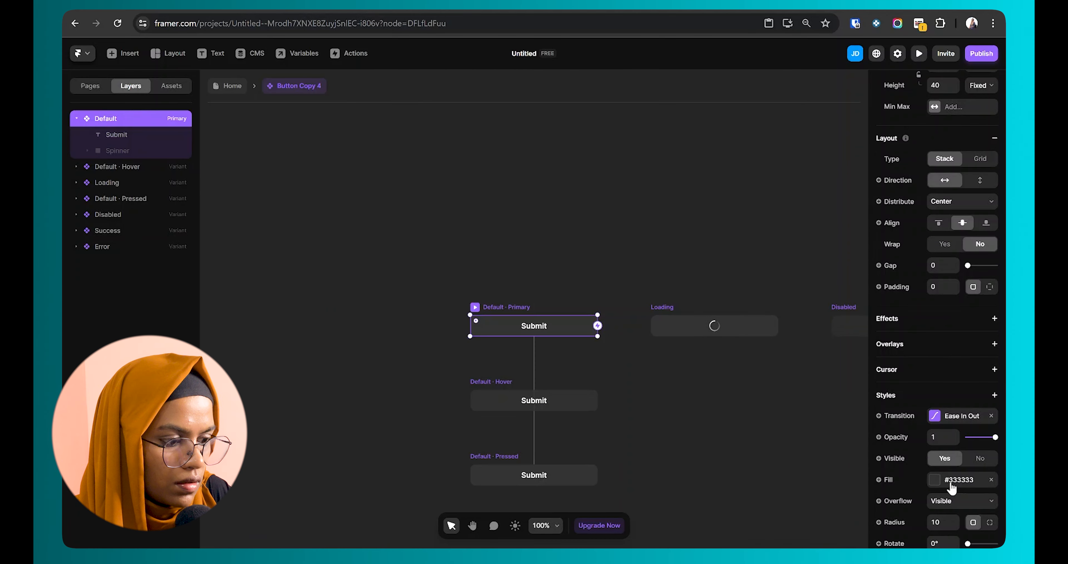
click(942, 481)
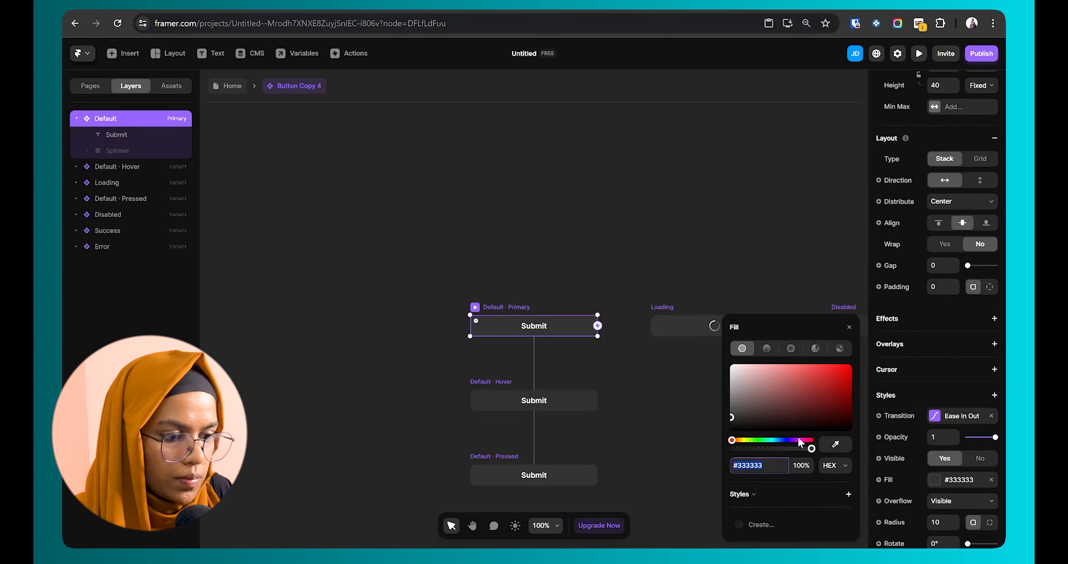
key(Return)
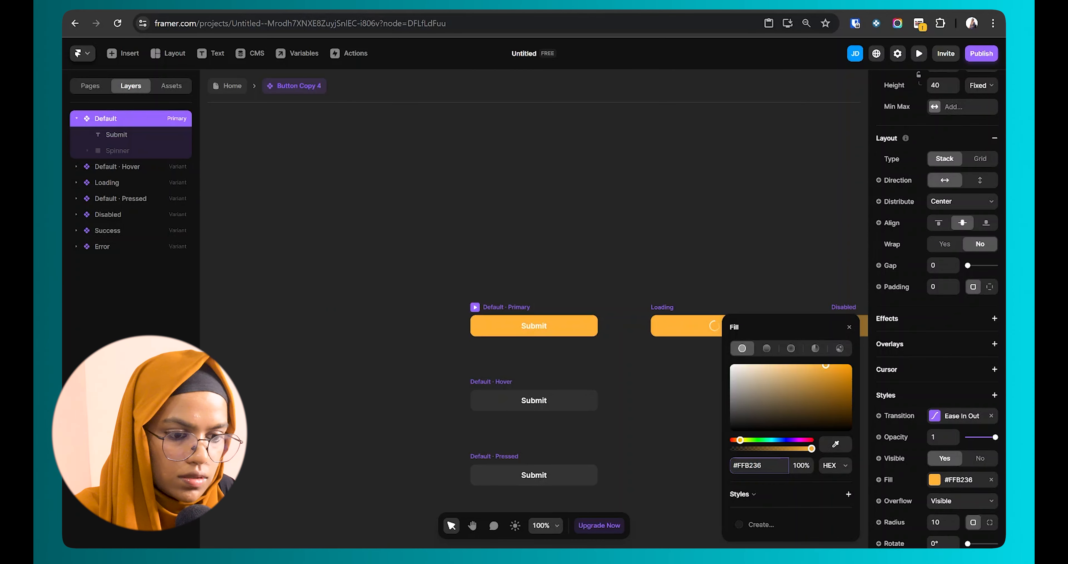
Step: Change the Submit label's text colour to a dark red
click(533, 328)
scroll(949, 486, down, 5)
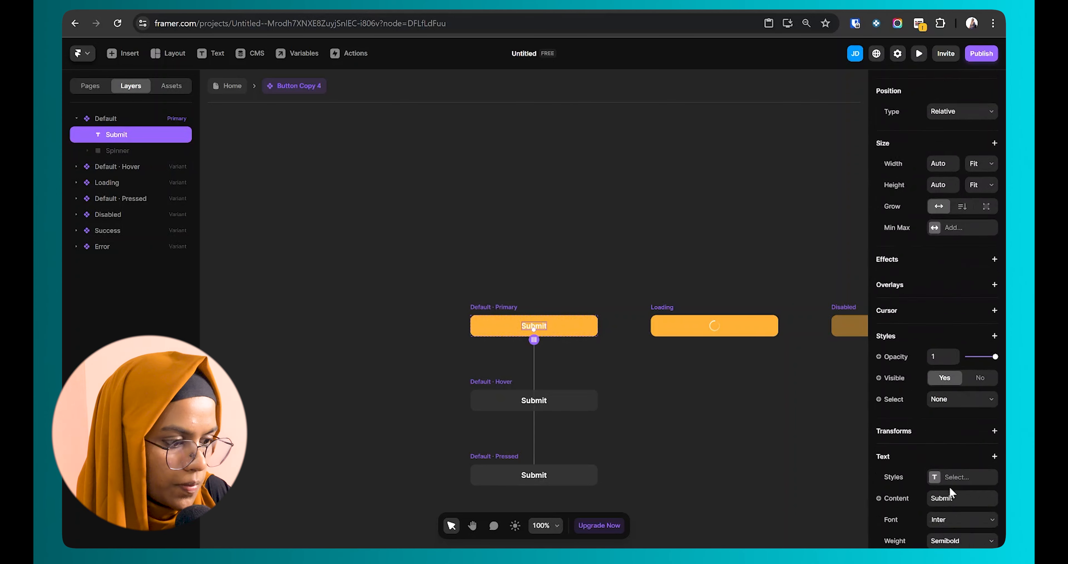
click(936, 459)
click(811, 411)
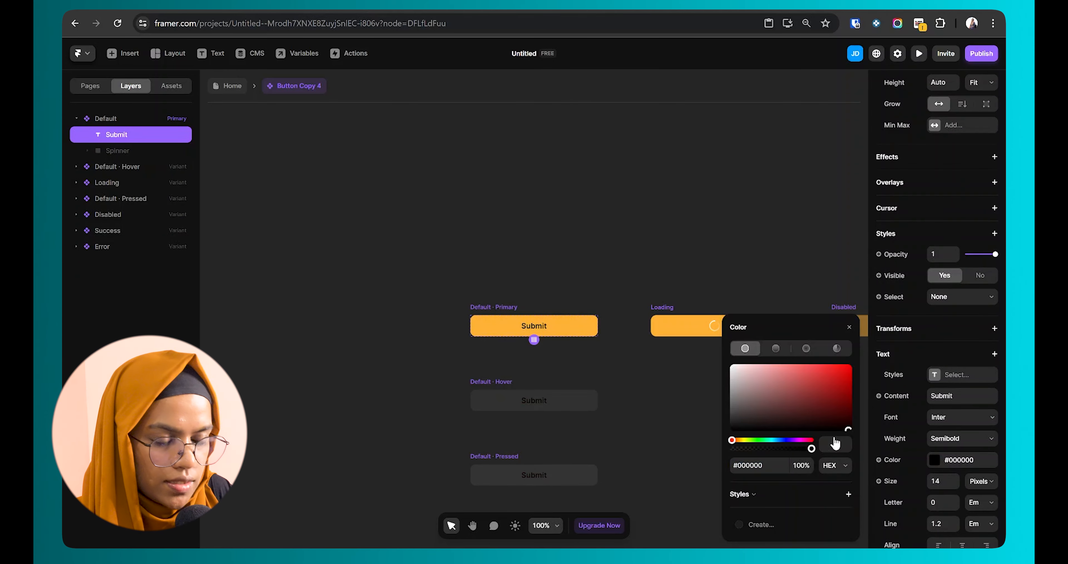
Step: Reset the Hover variant's fill and darken it to orange #F2A62C
click(563, 406)
scroll(912, 415, down, 6)
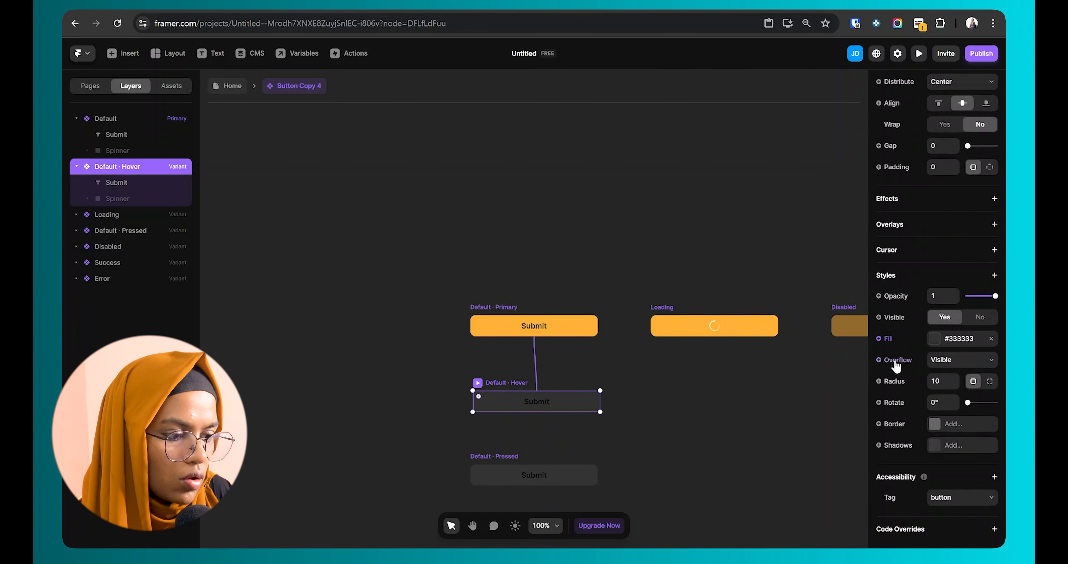
click(896, 343)
click(904, 377)
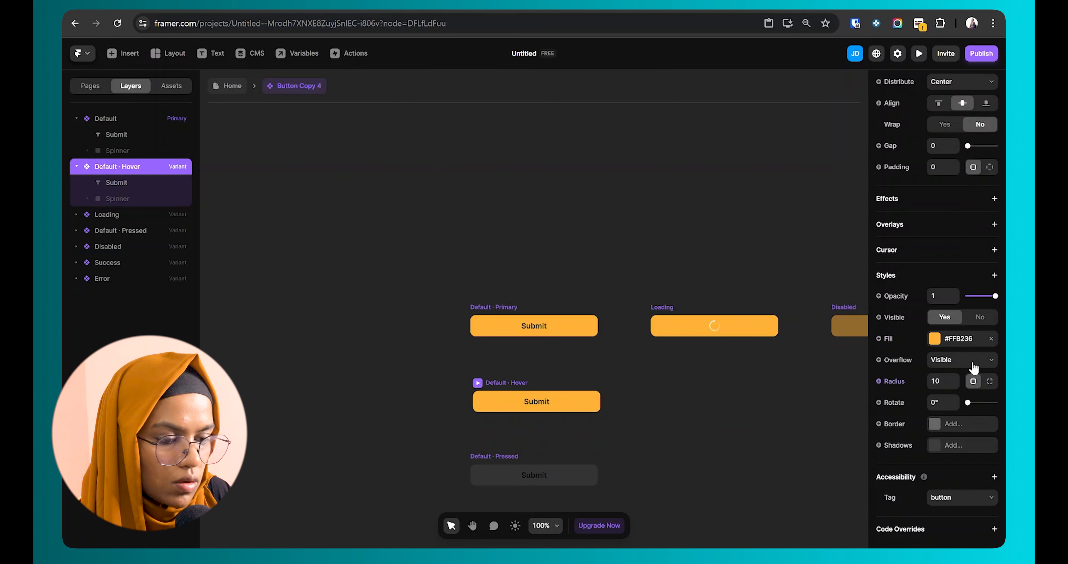
click(920, 344)
drag(825, 371, 842, 375)
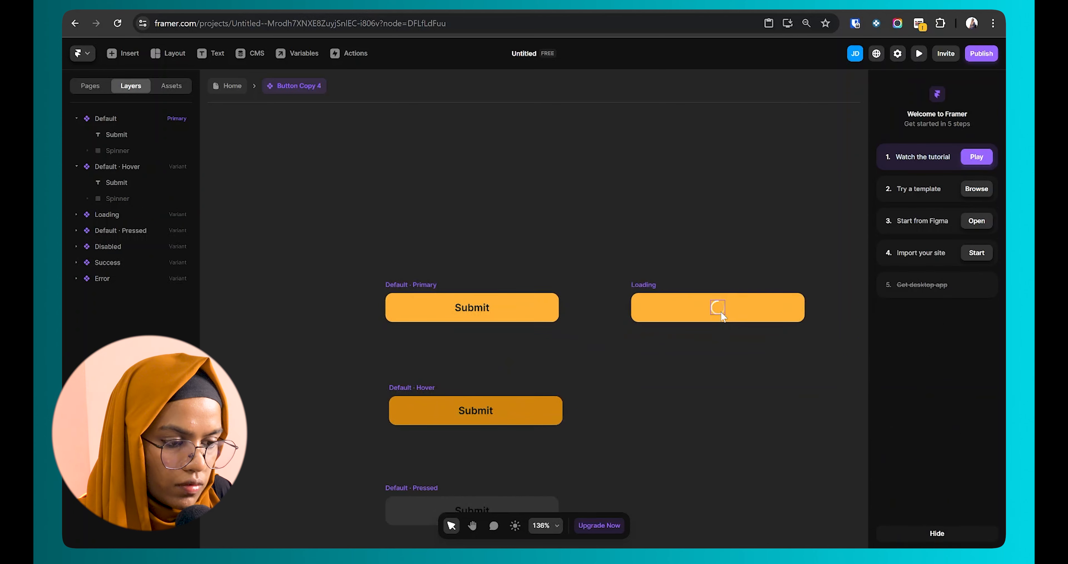
Step: Make the Loading state's spinner black and preview the button states
click(721, 315)
scroll(966, 465, down, 7)
click(955, 292)
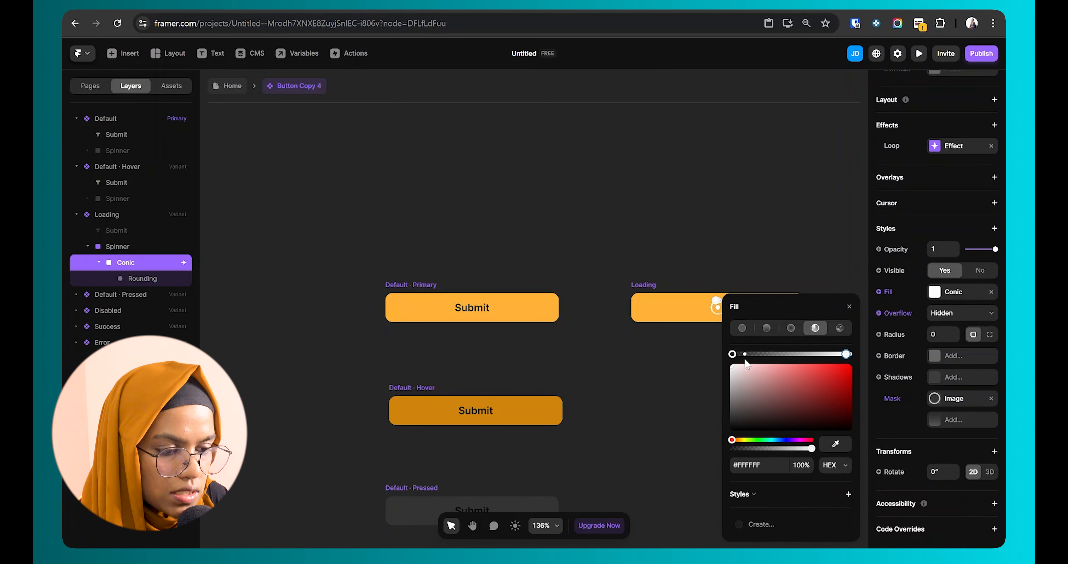
drag(736, 368, 835, 429)
click(624, 414)
click(919, 53)
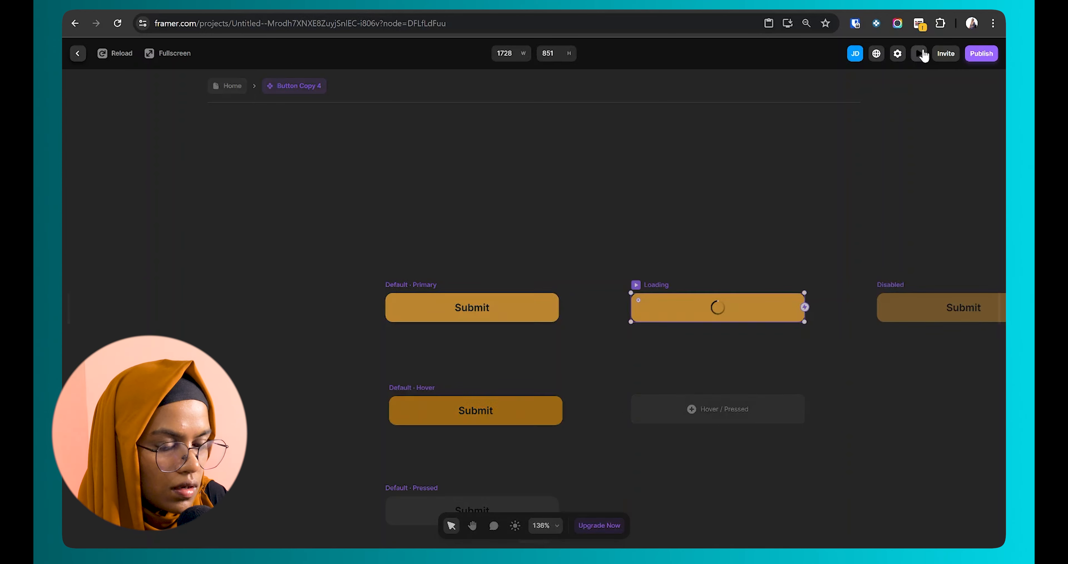
key(Escape)
Step: Set the Submit button's width to a relative 80%
click(238, 86)
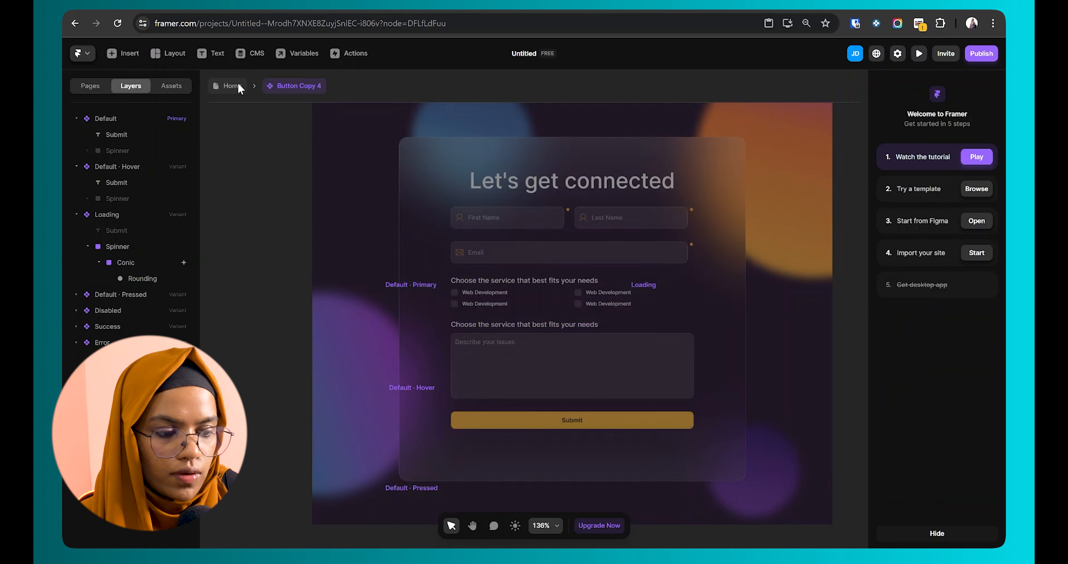
click(975, 191)
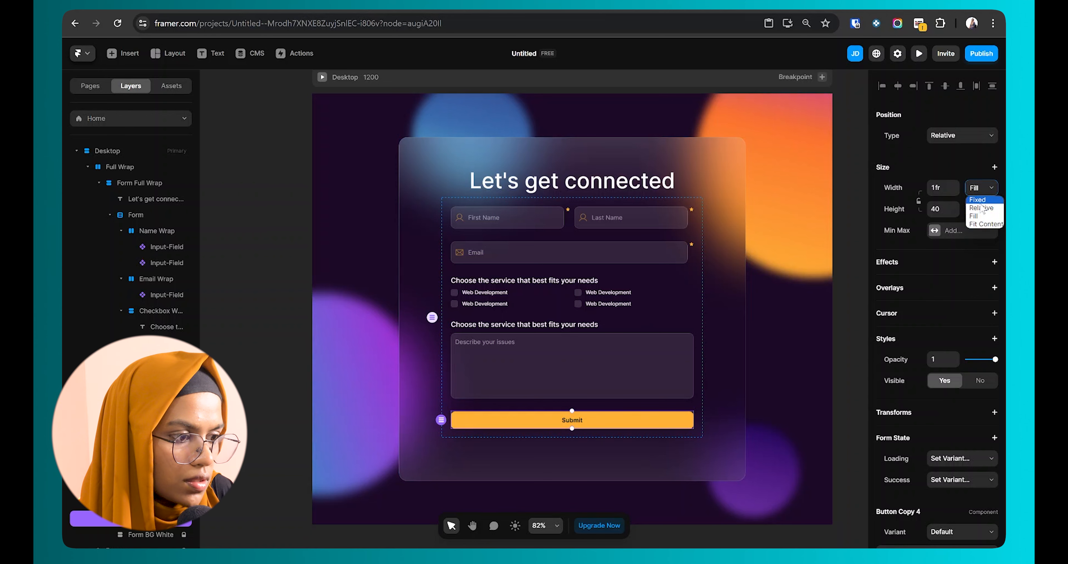
click(986, 215)
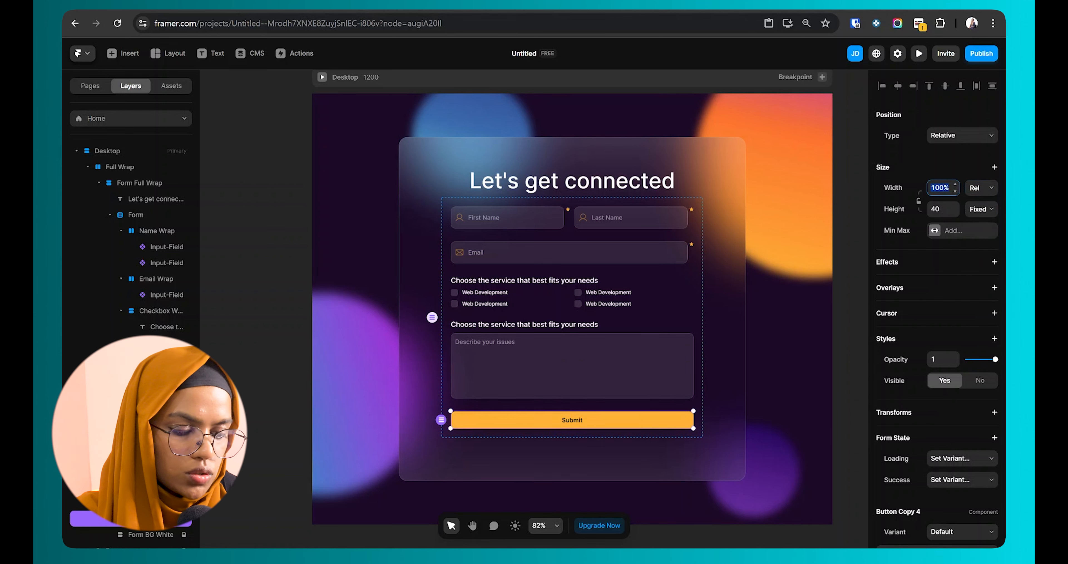
key(Return)
Step: Centre-align the Form's contents so the Submit button sits centred
click(136, 215)
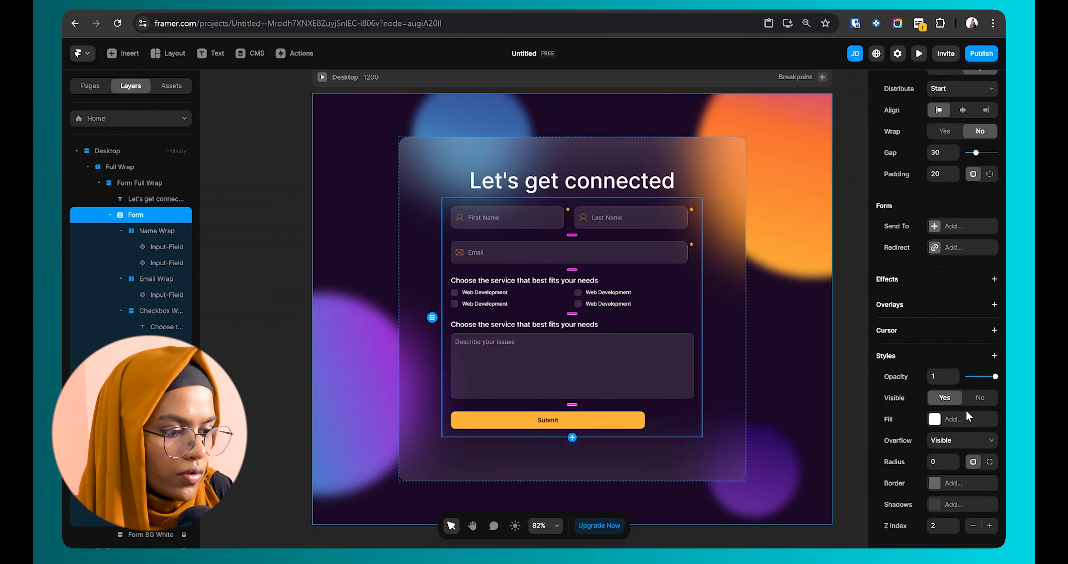
scroll(974, 377, up, 3)
click(963, 231)
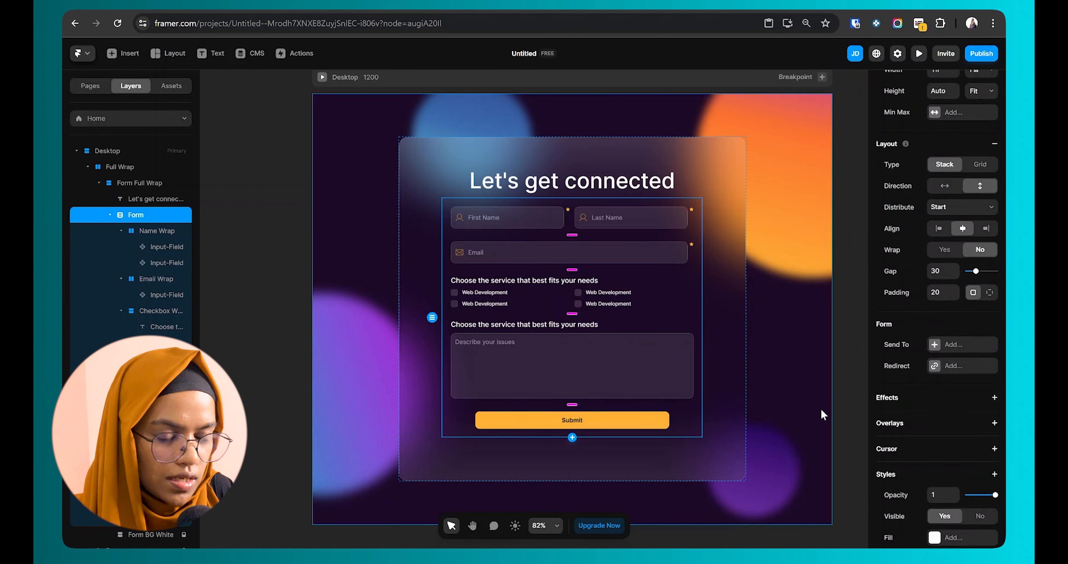
click(822, 407)
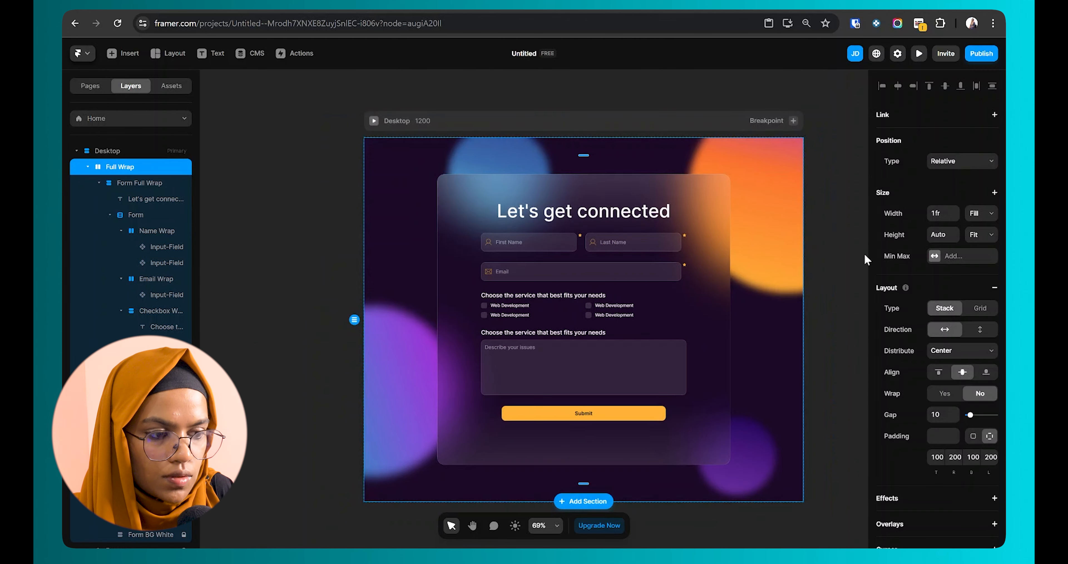
click(834, 262)
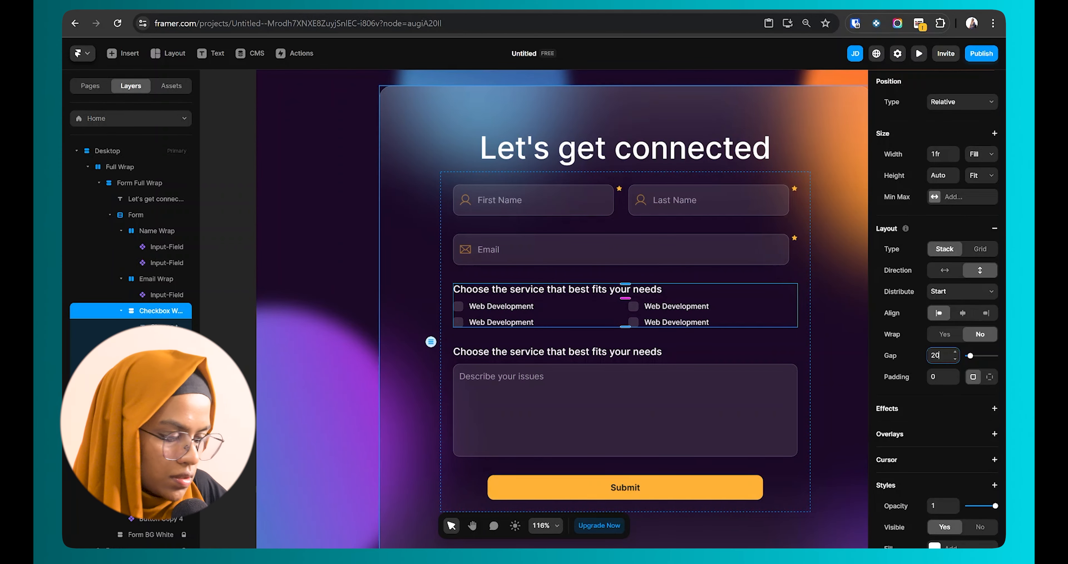
Step: Set a 20 gap between checkbox rows and relabel two boxes 'Web Design' and 'Graphic Design'
key(Return)
click(684, 313)
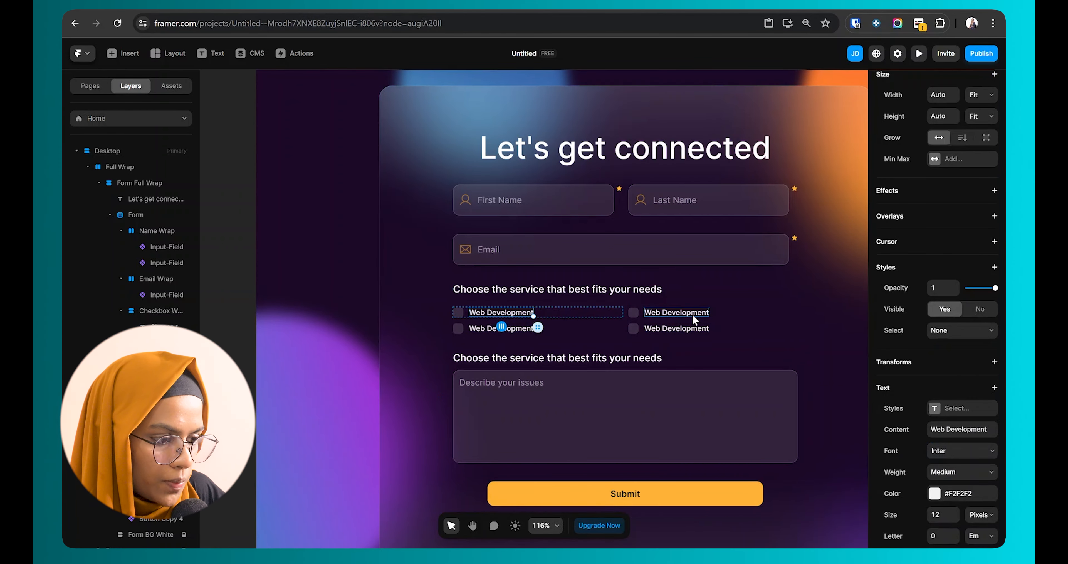
scroll(990, 492, down, 5)
double_click(971, 311)
text(Design)
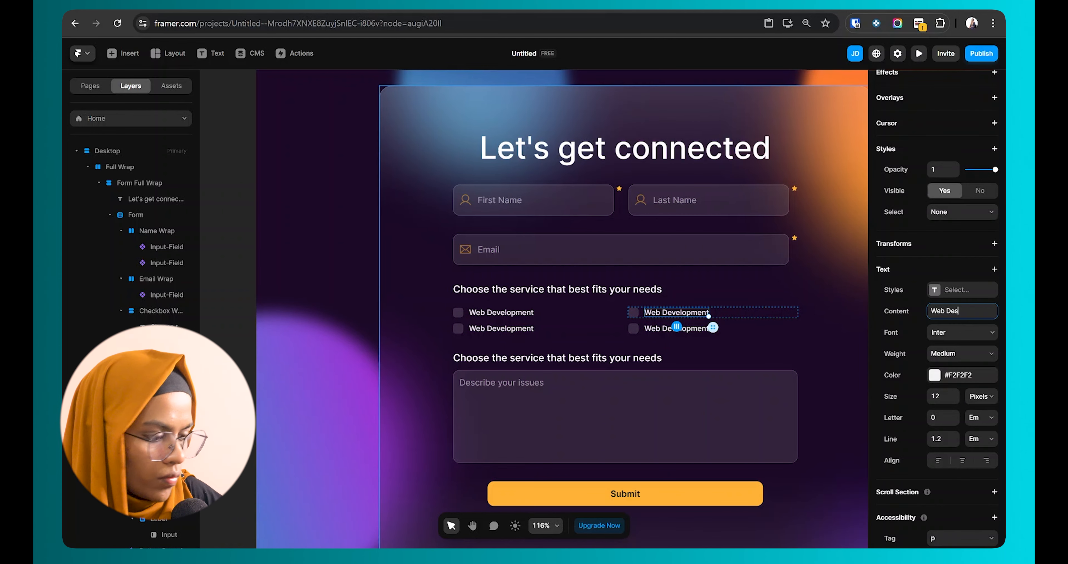
click(539, 329)
scroll(970, 362, down, 5)
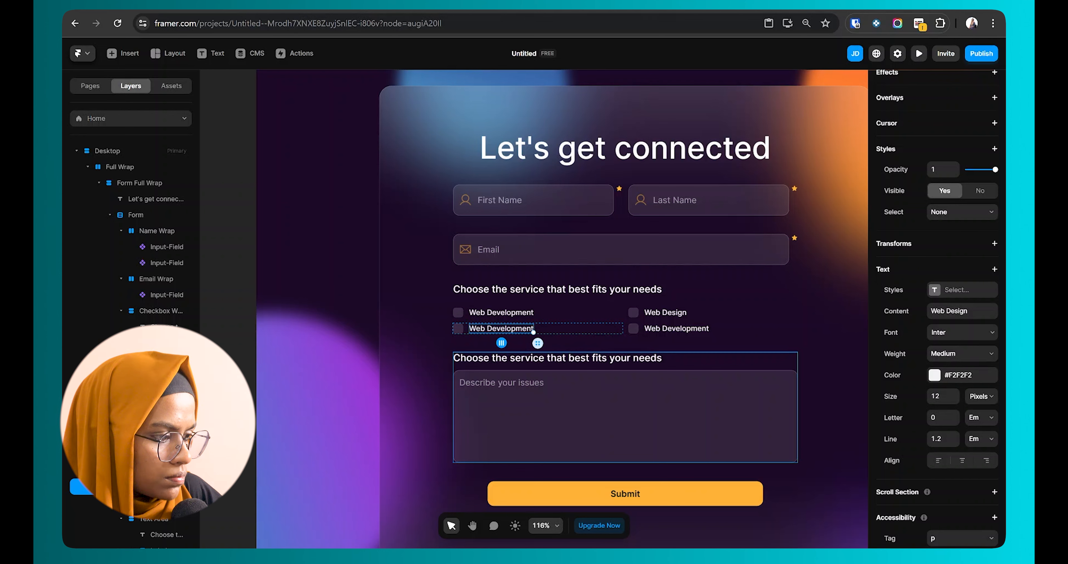
triple_click(969, 310)
text(Graphic Design)
Step: Relabel the last checkbox 'Digital Marketing', delete the duplicate heading and collapse Full Wrap
click(677, 328)
triple_click(970, 311)
text(Digital Marketing)
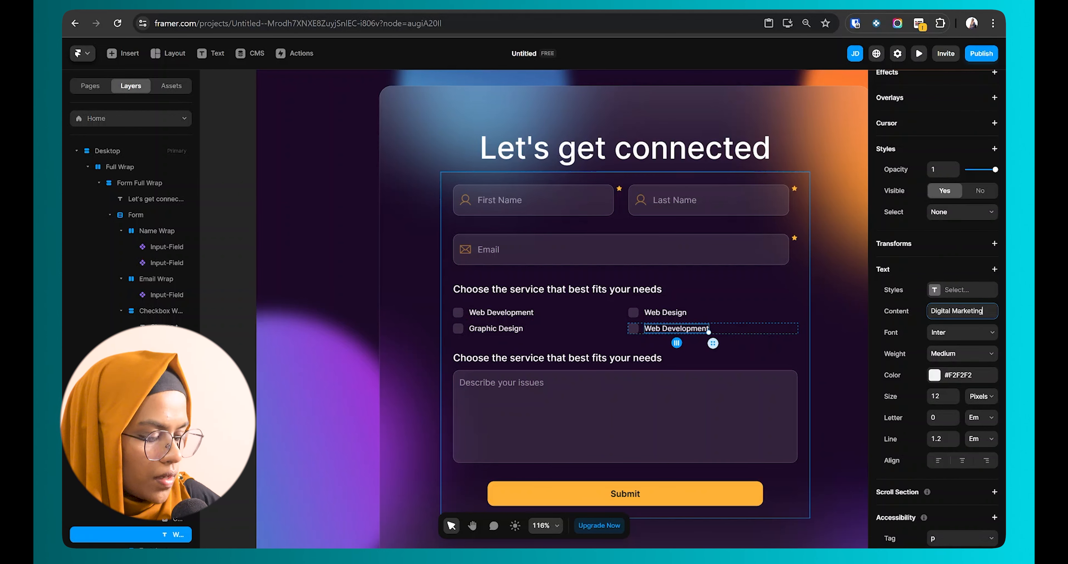
click(560, 360)
key(Delete)
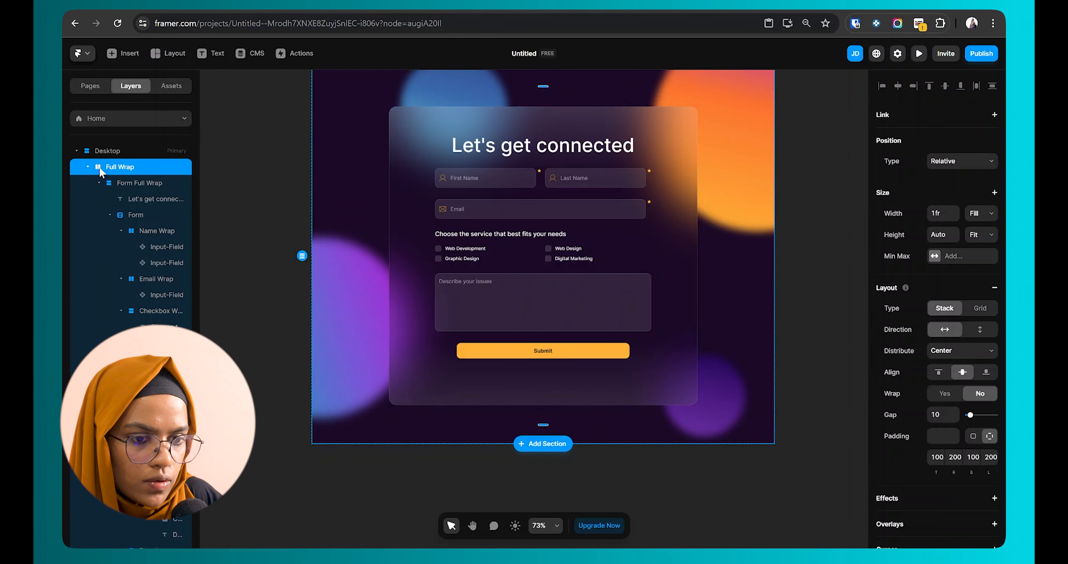
click(88, 166)
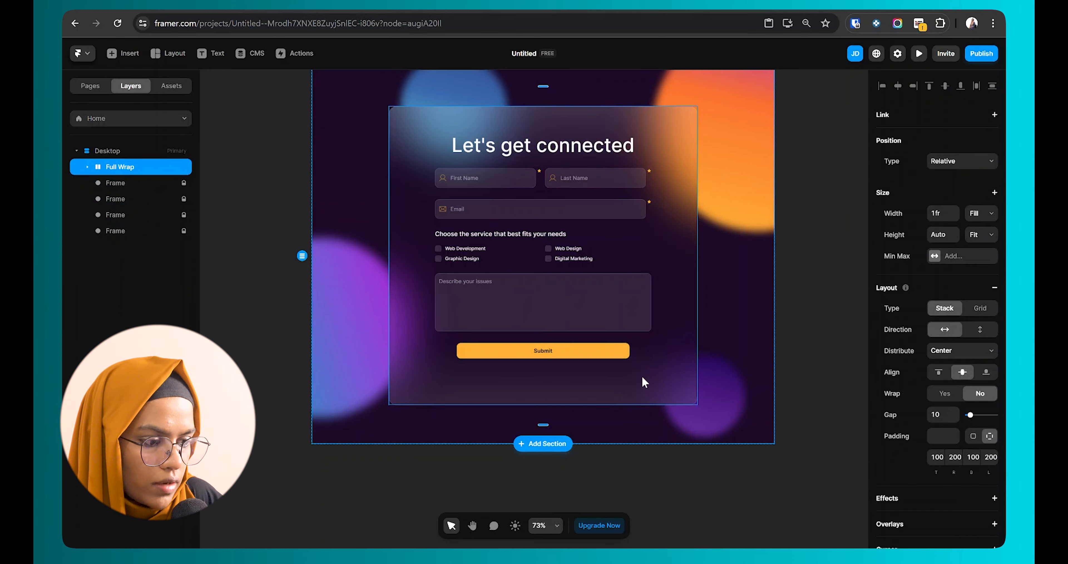
Step: Select the form container and try, then remove, the Email and Webhook submission destinations
click(618, 352)
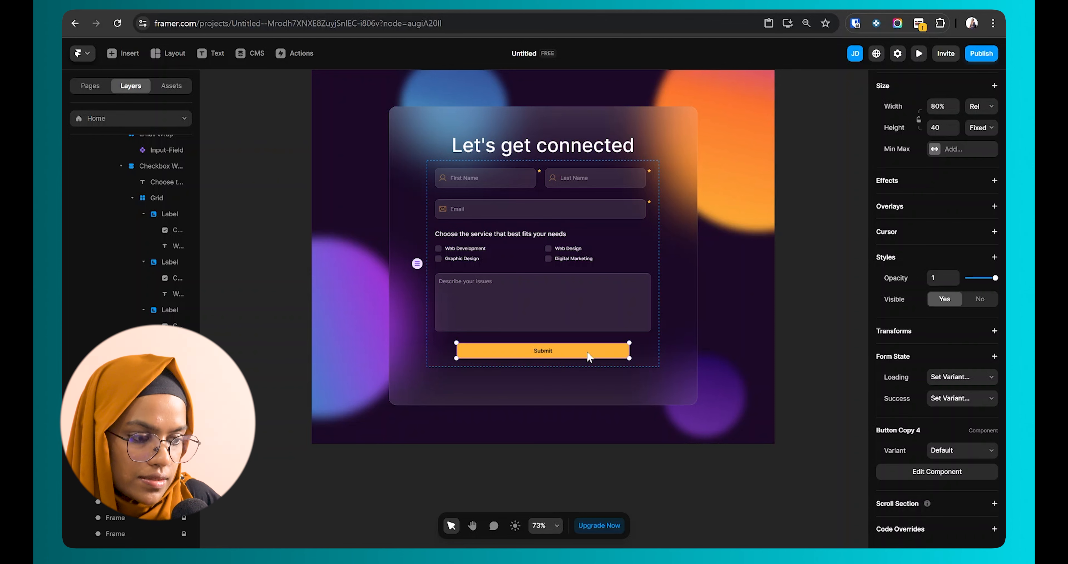
click(641, 356)
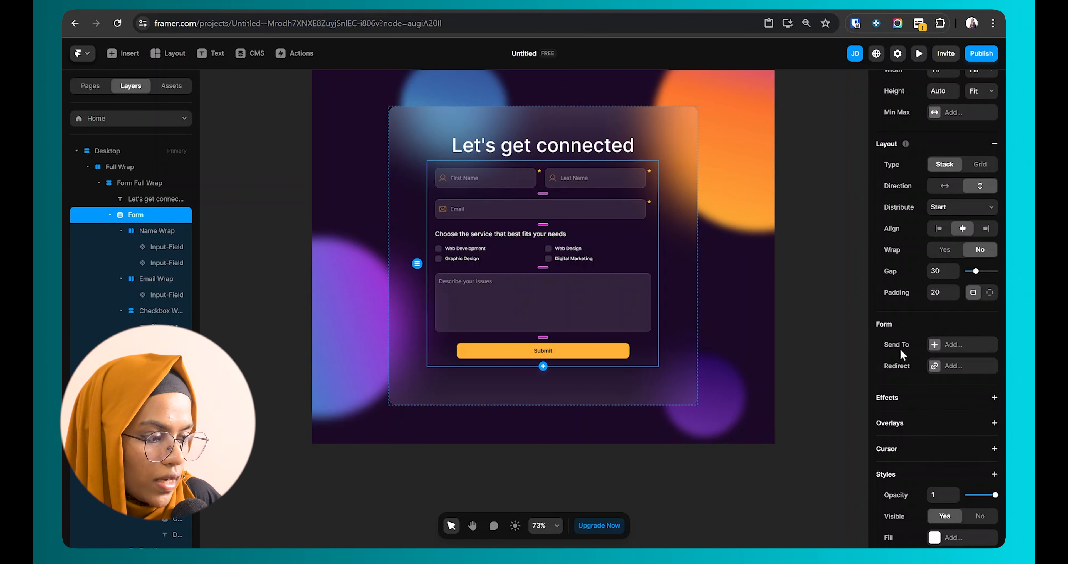
click(935, 344)
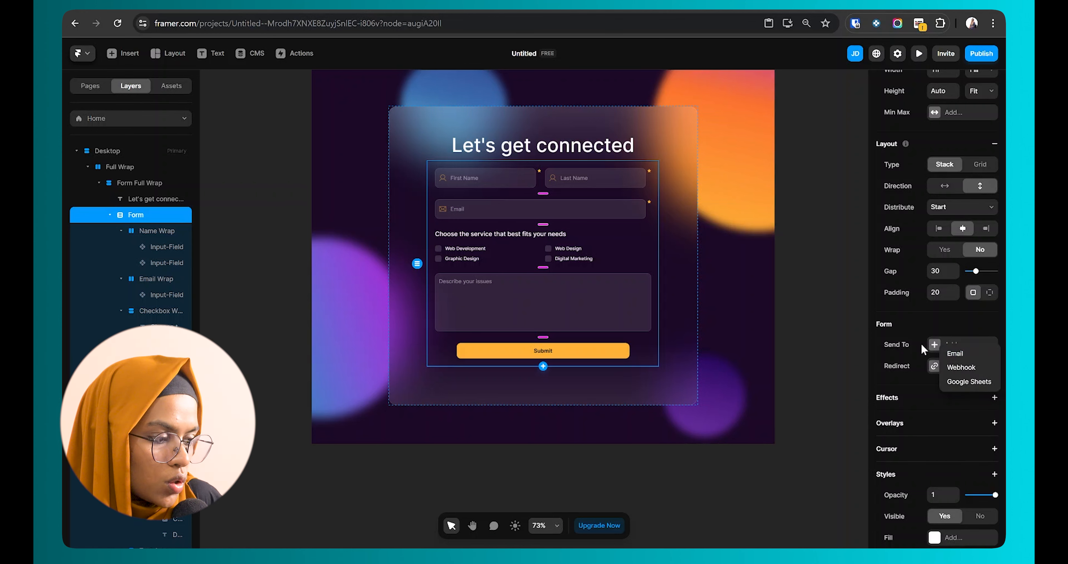
click(950, 355)
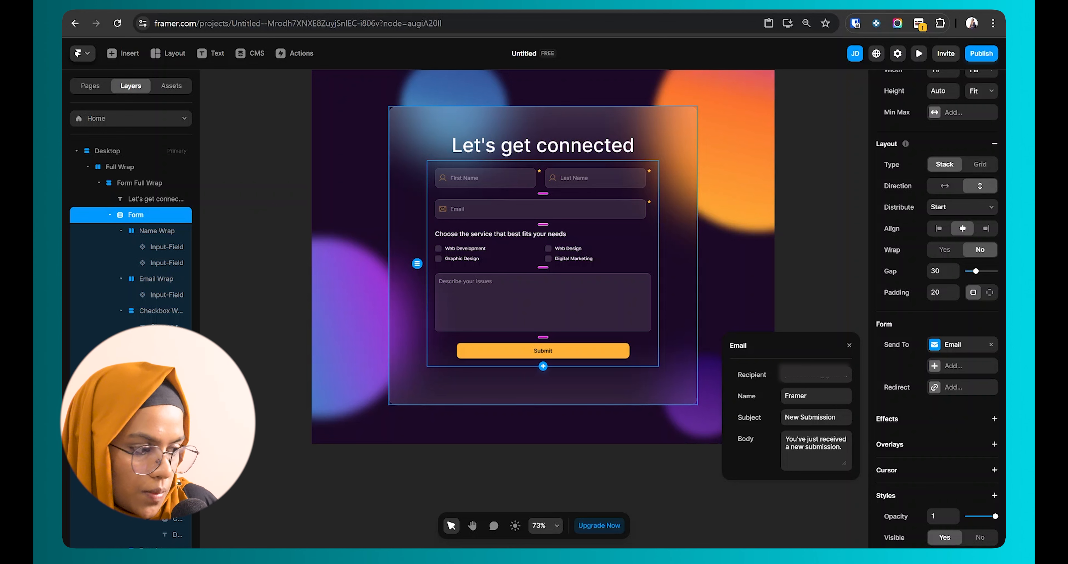
click(992, 344)
click(963, 344)
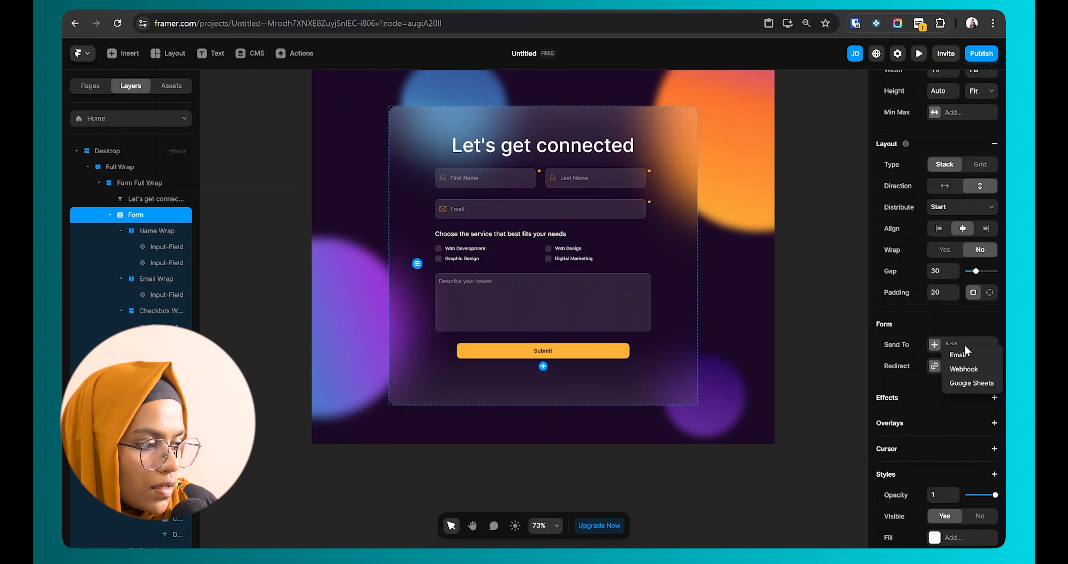
click(968, 369)
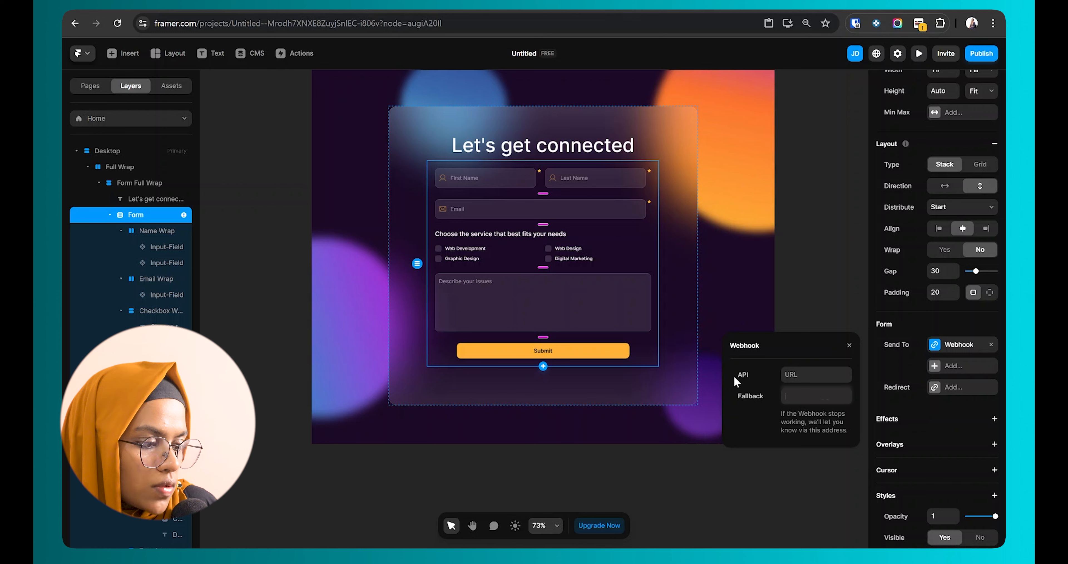
click(992, 344)
Step: Send form submissions to Google Sheets and begin adding a sheet
click(935, 344)
click(953, 383)
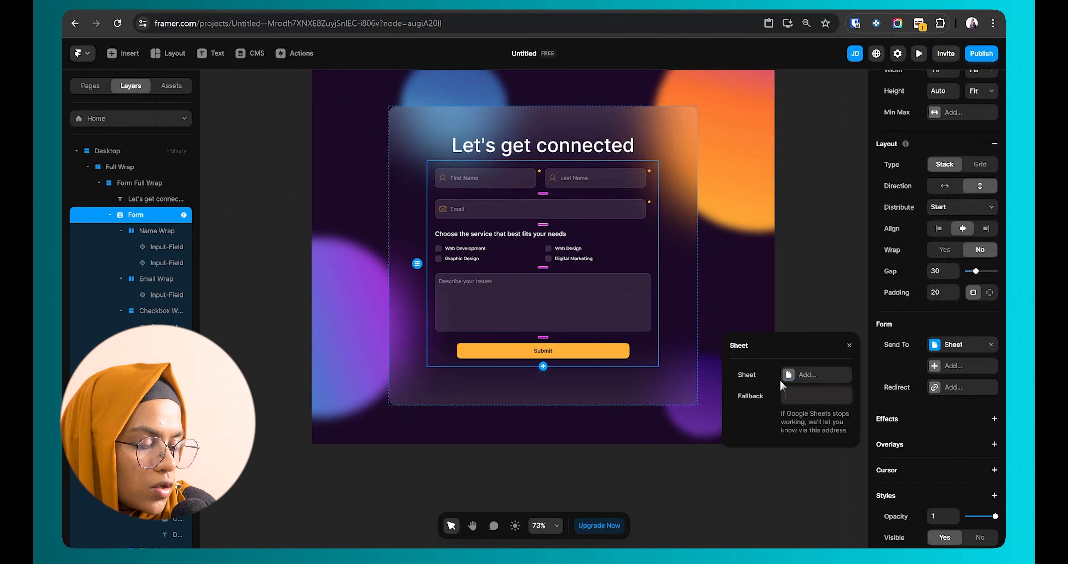
click(796, 378)
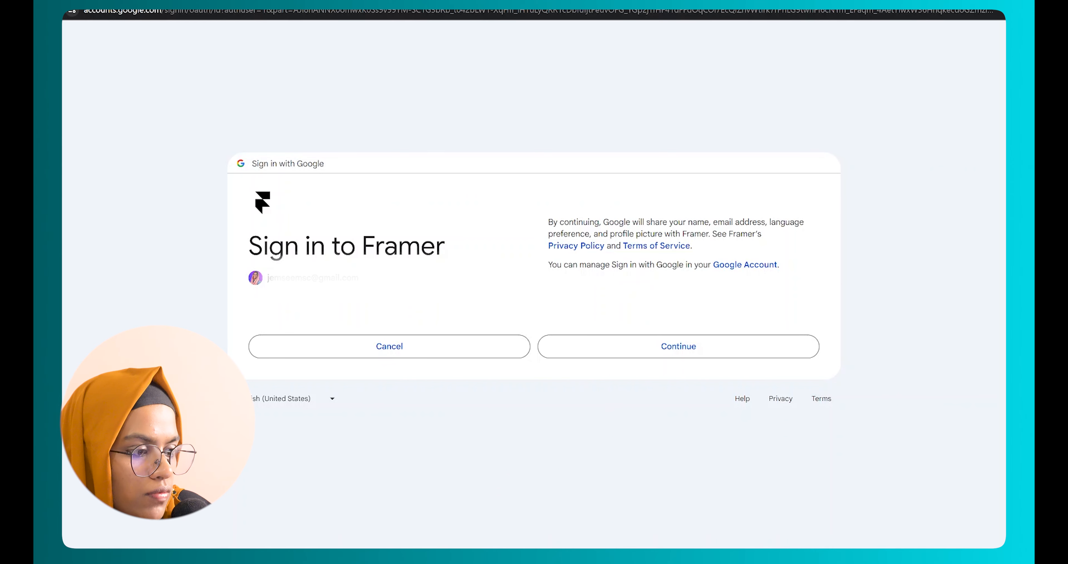
Step: Choose the Google account and approve signing in to Framer
click(659, 346)
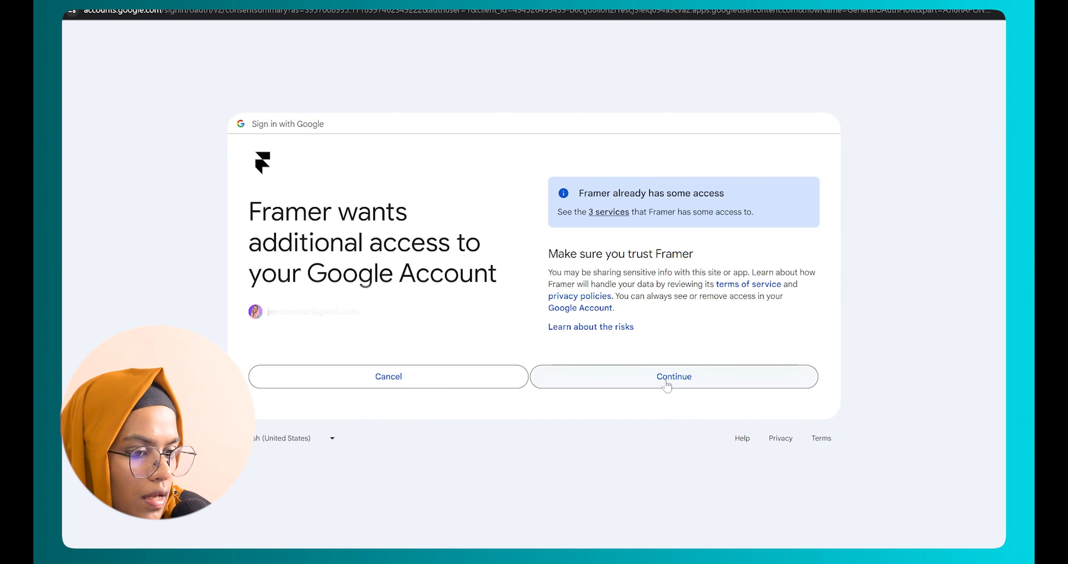
click(666, 385)
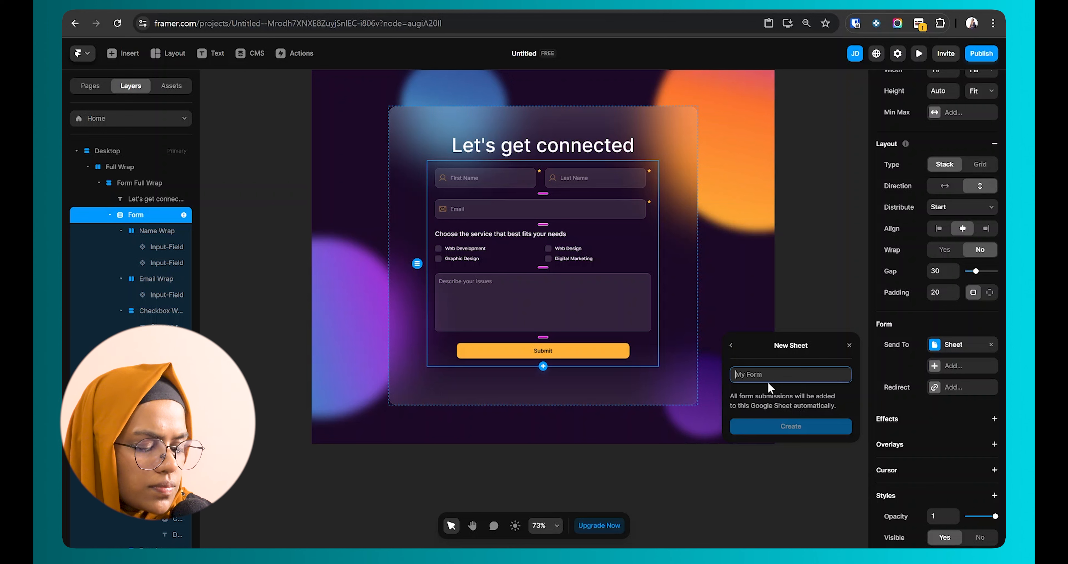
Step: Create a new Google sheet named 'Contact Form' for the form's submissions
text(Contact Form)
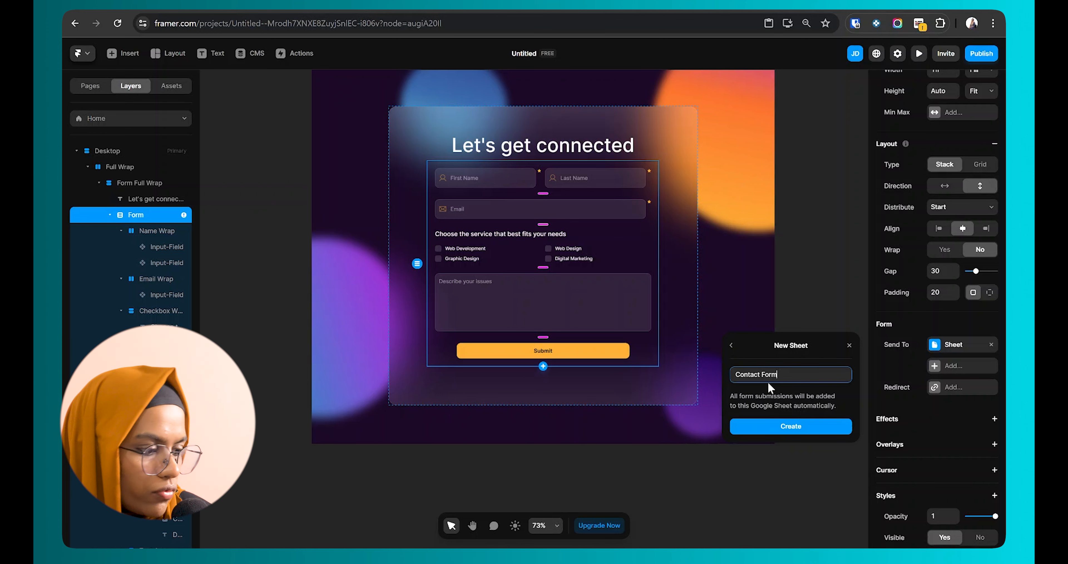
click(801, 427)
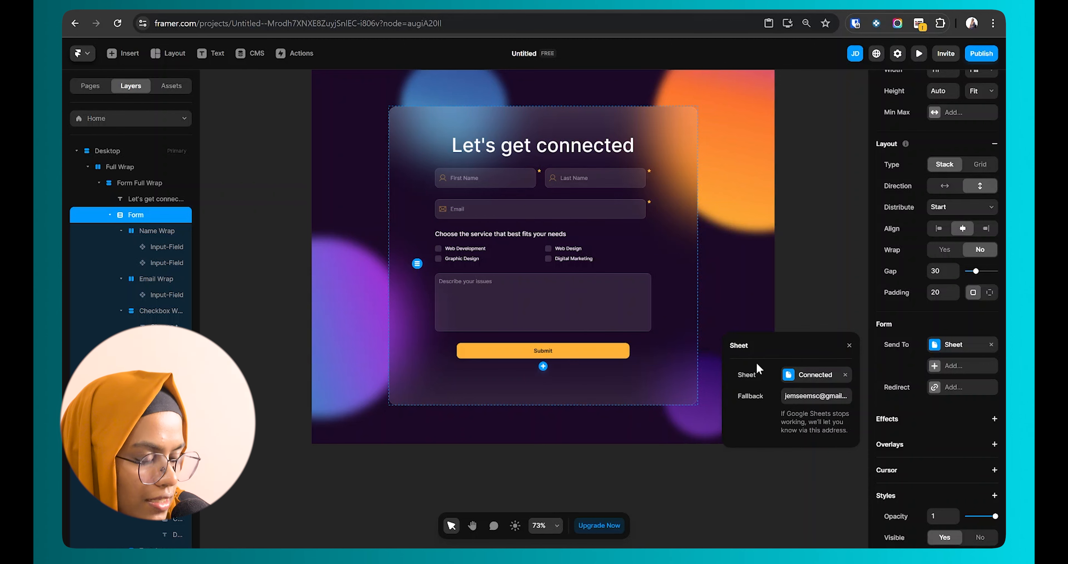
click(806, 257)
click(506, 163)
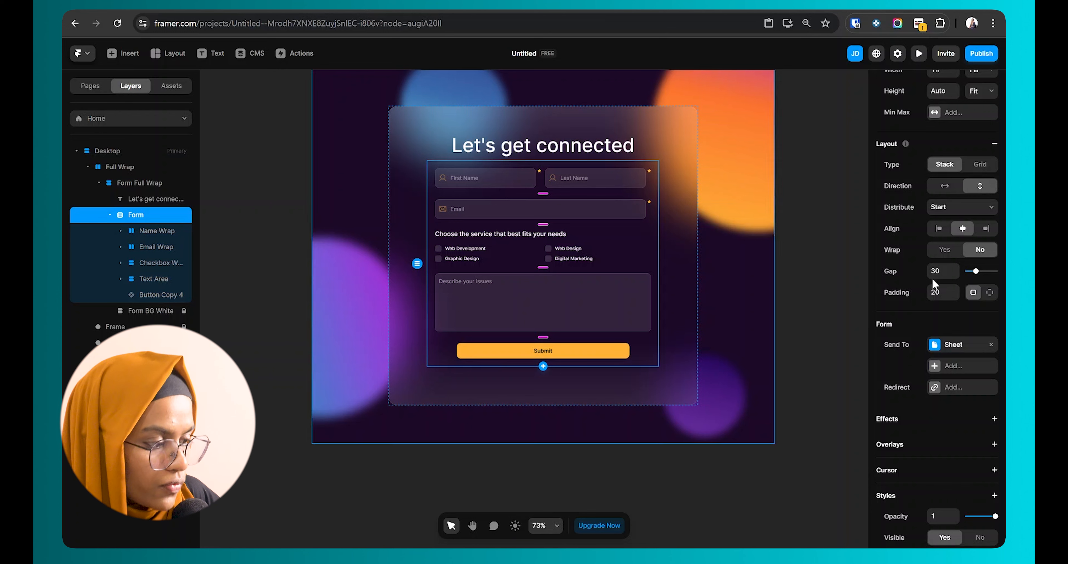
Step: Redirect successful submissions to the /thank-you page
click(944, 392)
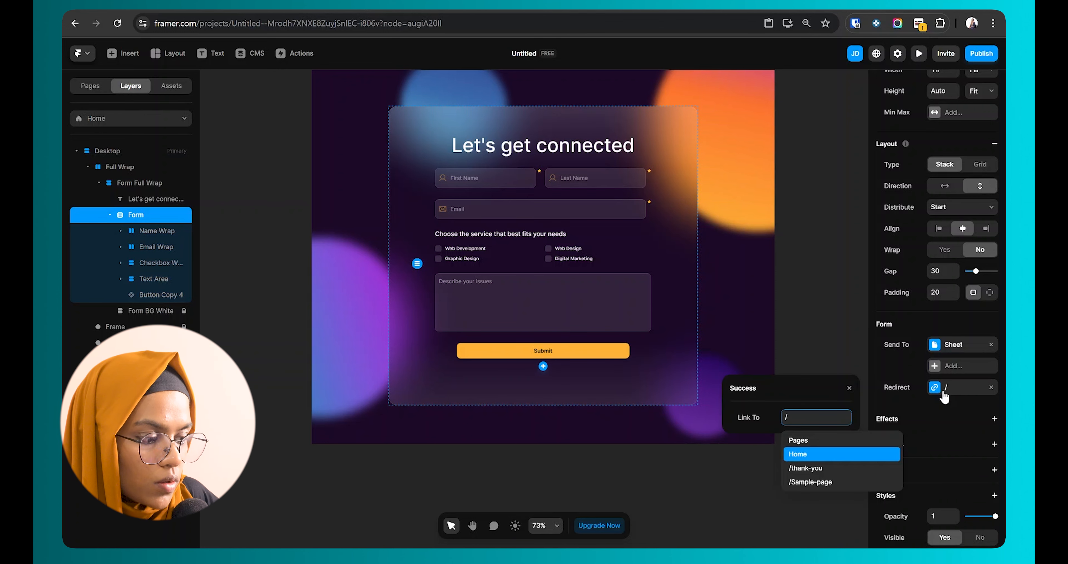
click(831, 469)
click(809, 457)
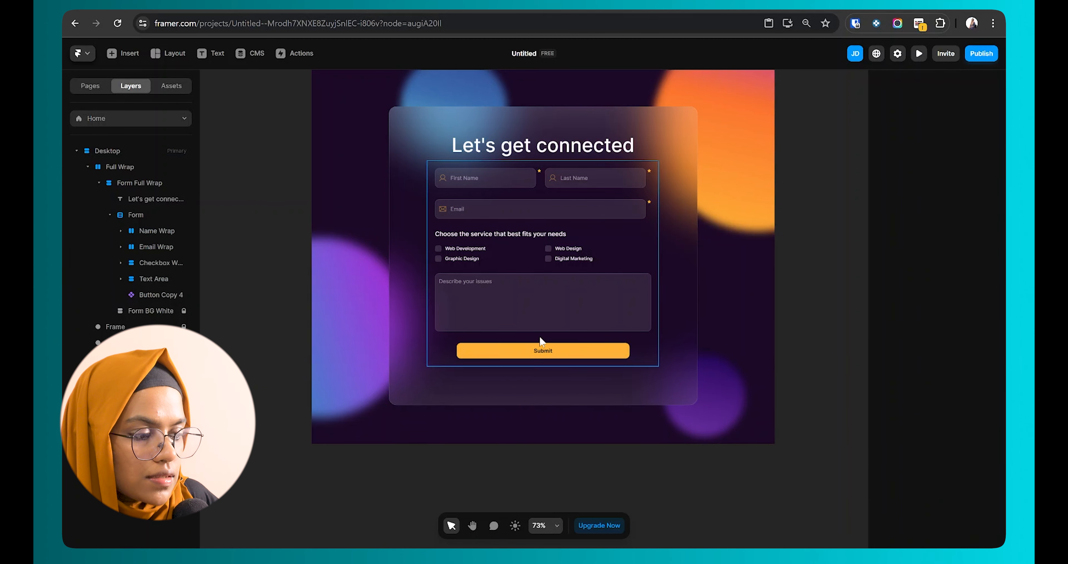
click(583, 339)
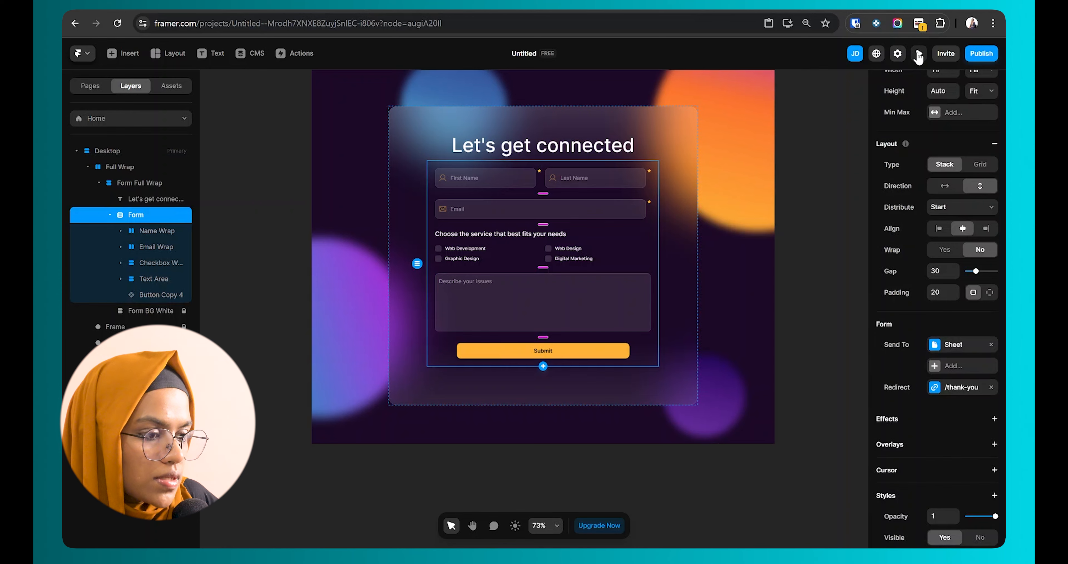
Step: In preview, fill the First Name, Last Name and Email fields with test values
click(919, 53)
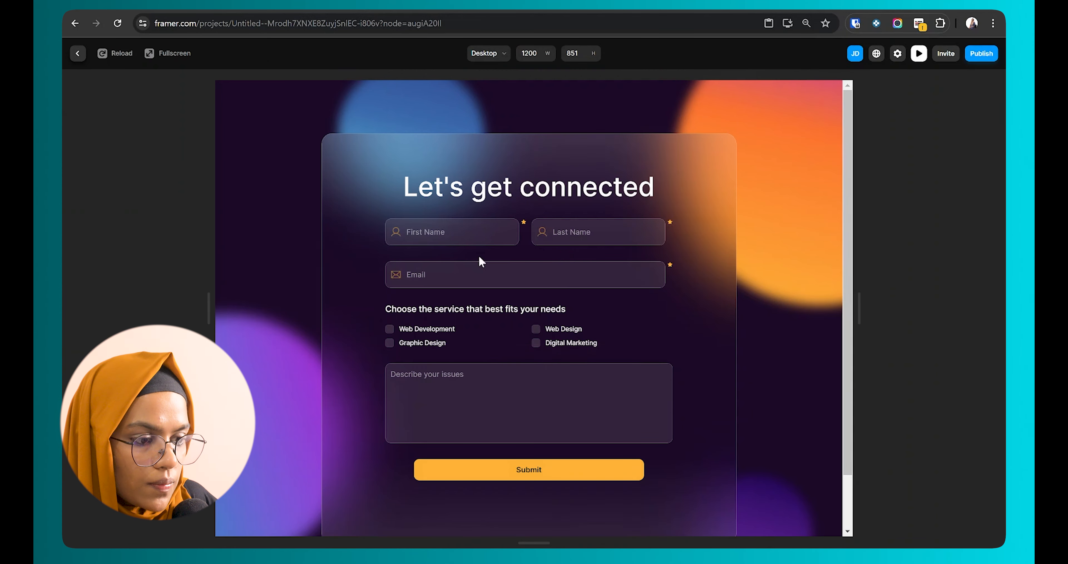
click(479, 240)
text(Jemsee)
key(Tab)
text(D)
key(Tab)
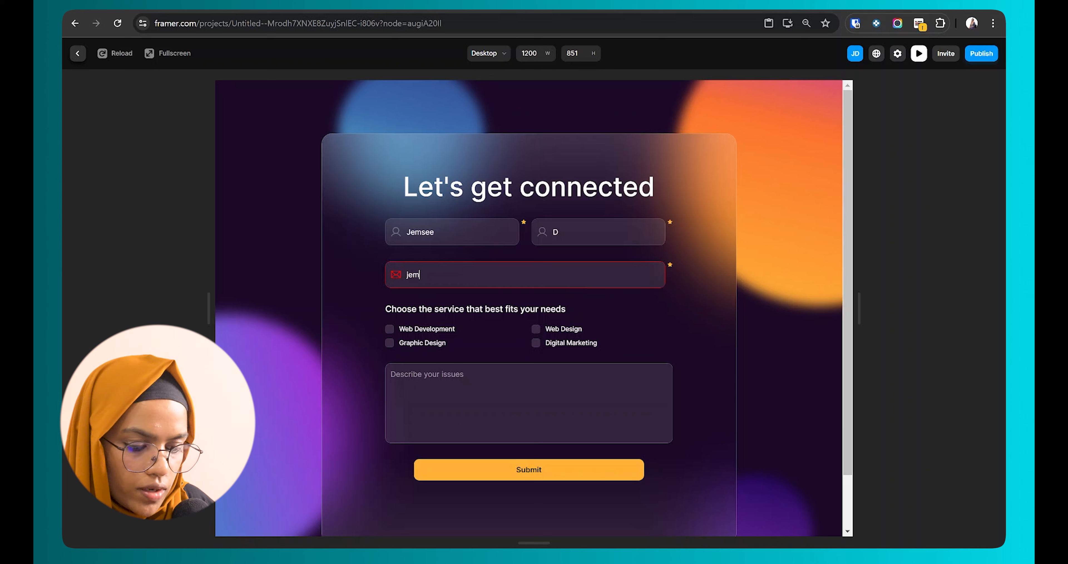
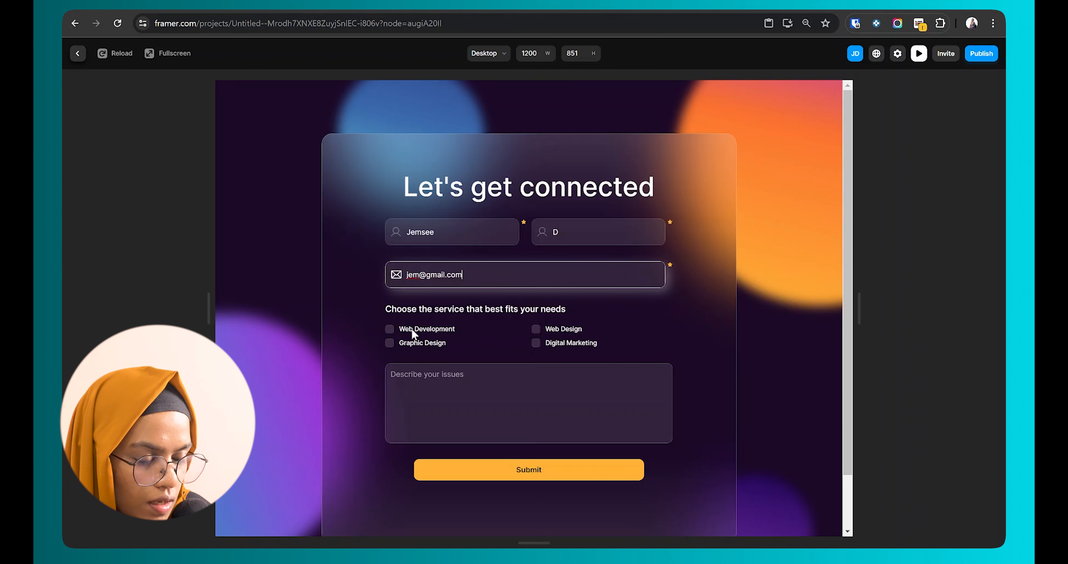
Step: Tick the Web Design service, type a test message and submit the entry
click(549, 328)
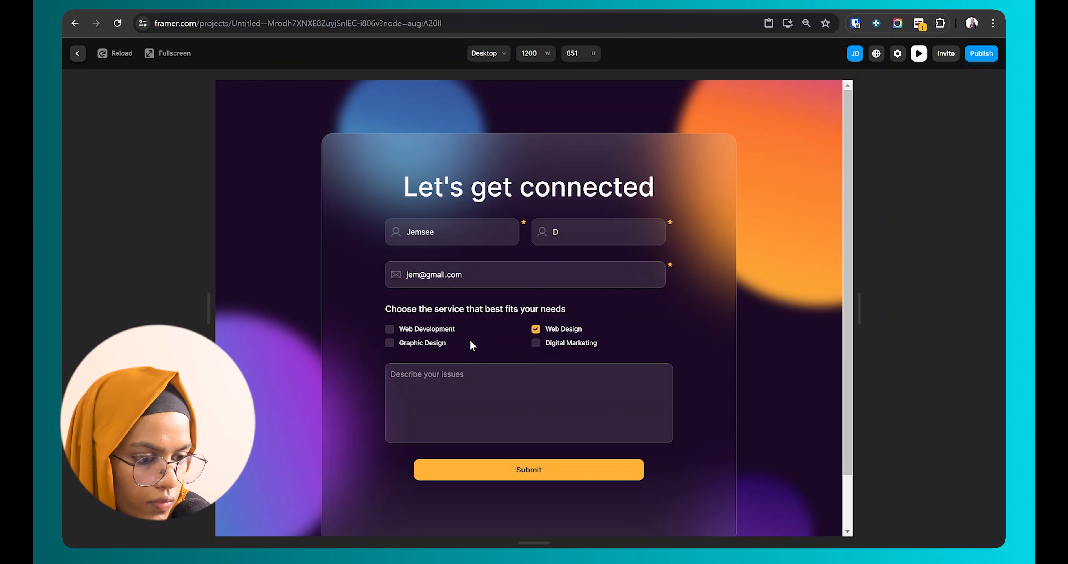
text(sdsfjsdjfksdjfsdj)
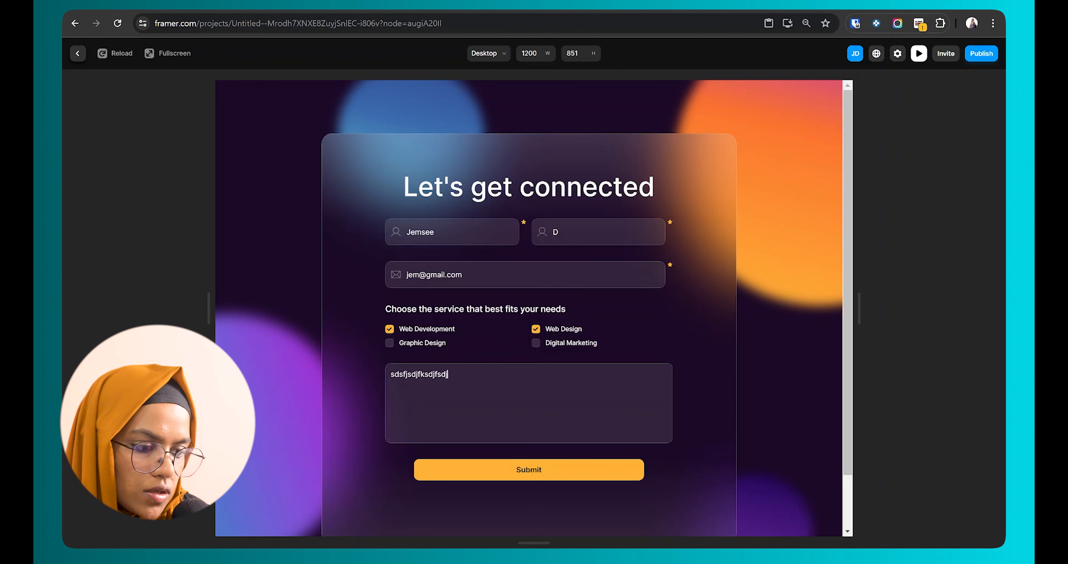
scroll(534, 309, down, 1)
scroll(551, 422, down, 1)
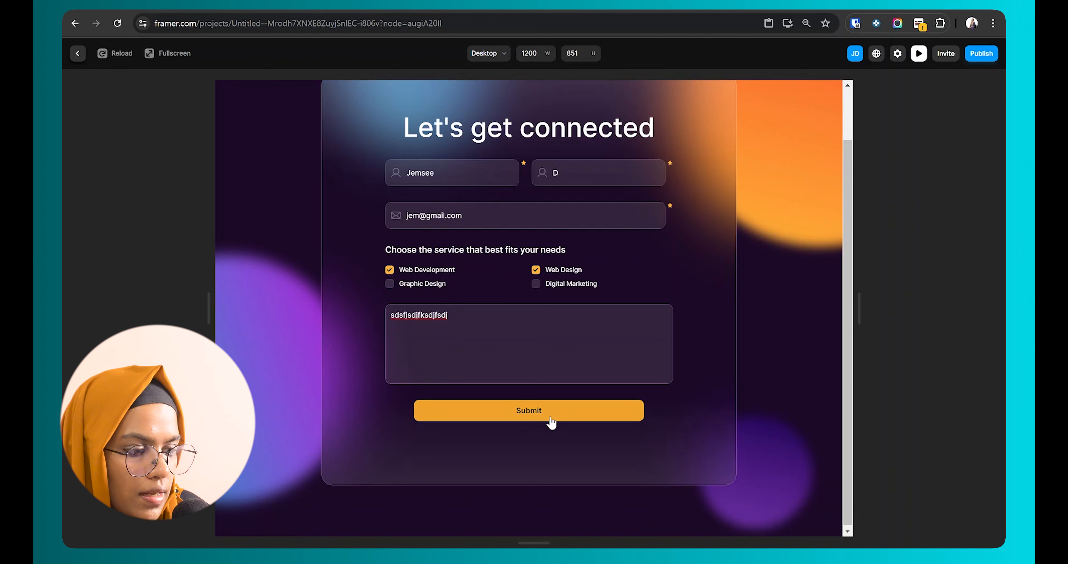
click(551, 419)
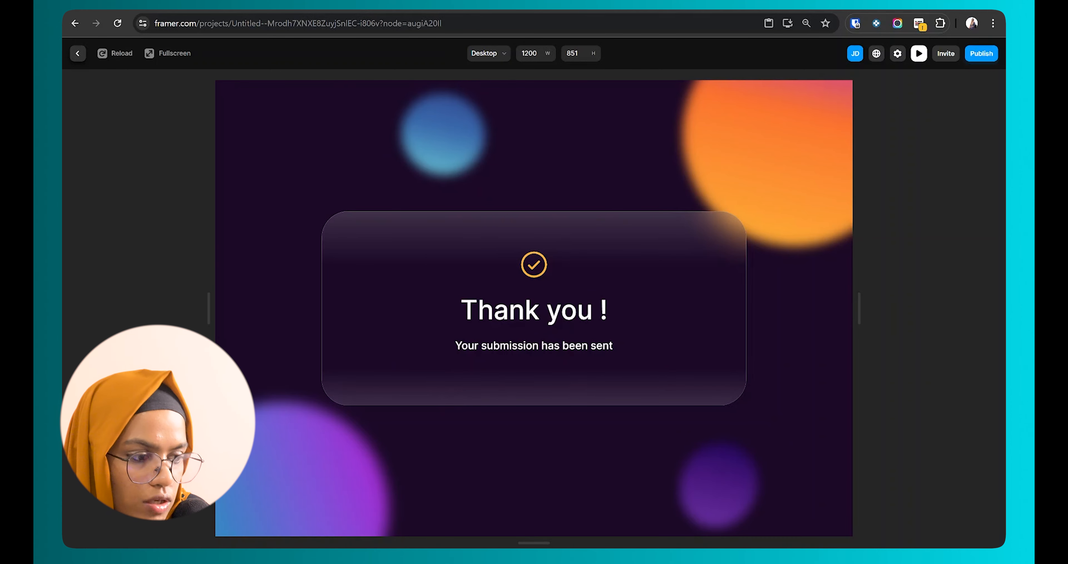
Step: Return to the editor and open the linked Contact Form spreadsheet
click(78, 53)
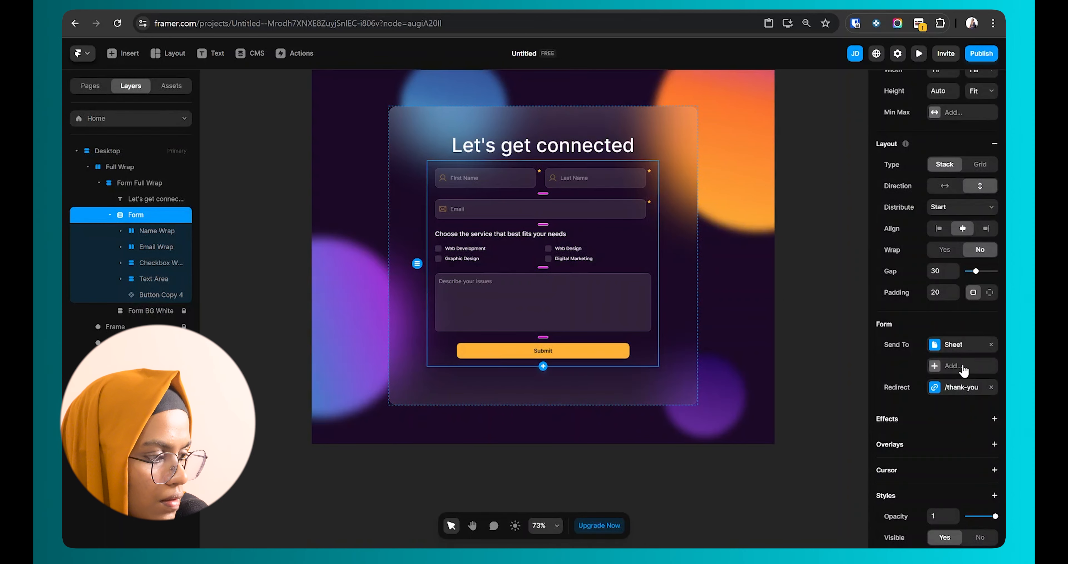
click(943, 350)
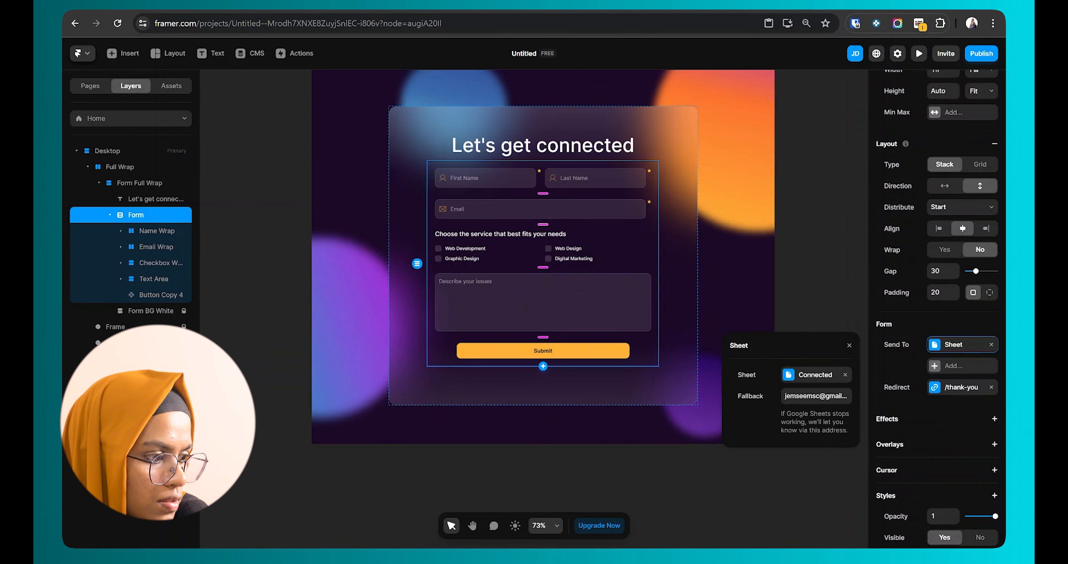
click(809, 377)
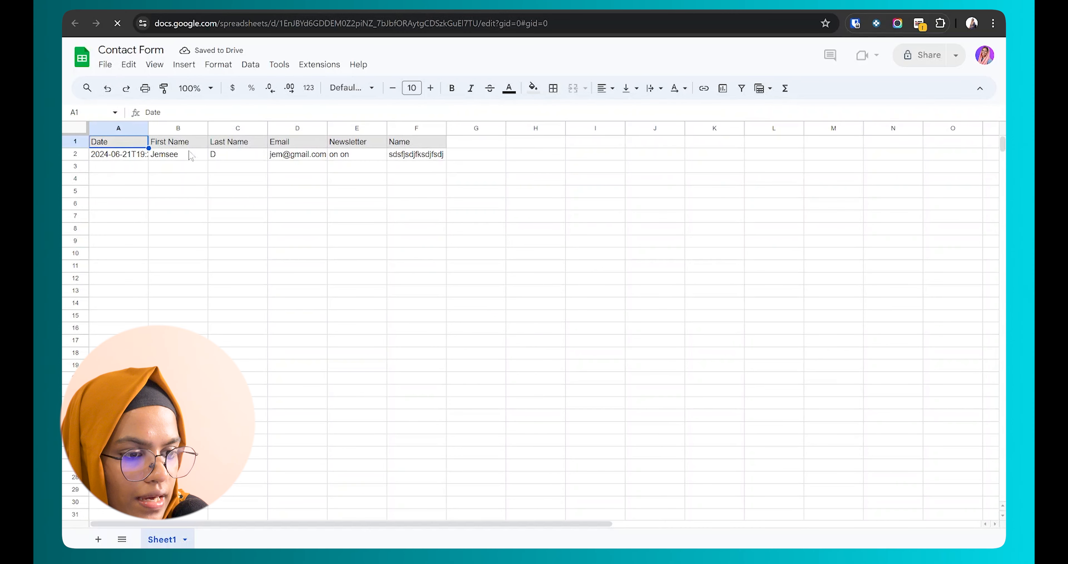